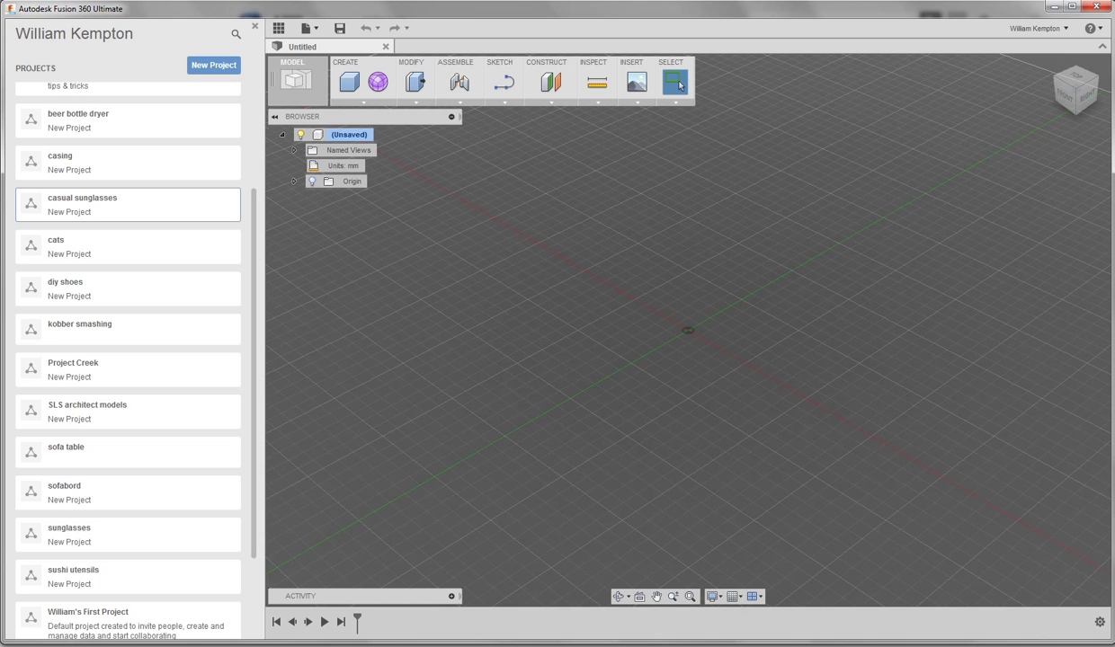
# - Save the new design as "my first casual sunglasses" in the casual sunglasses project
pyautogui.click(293, 79)
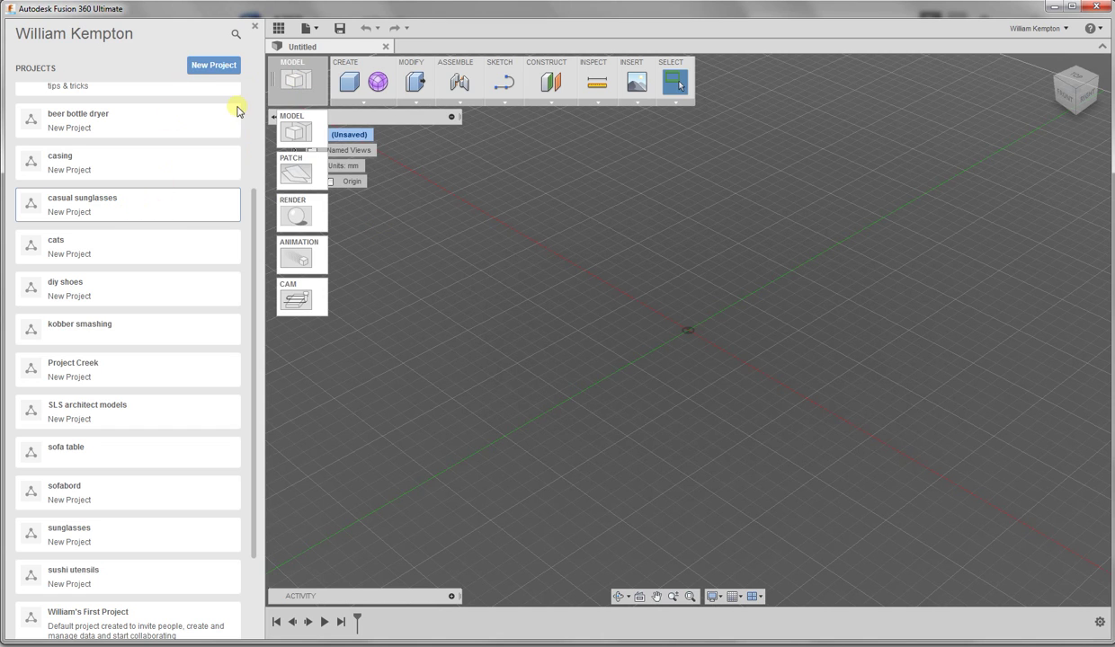
pyautogui.click(341, 29)
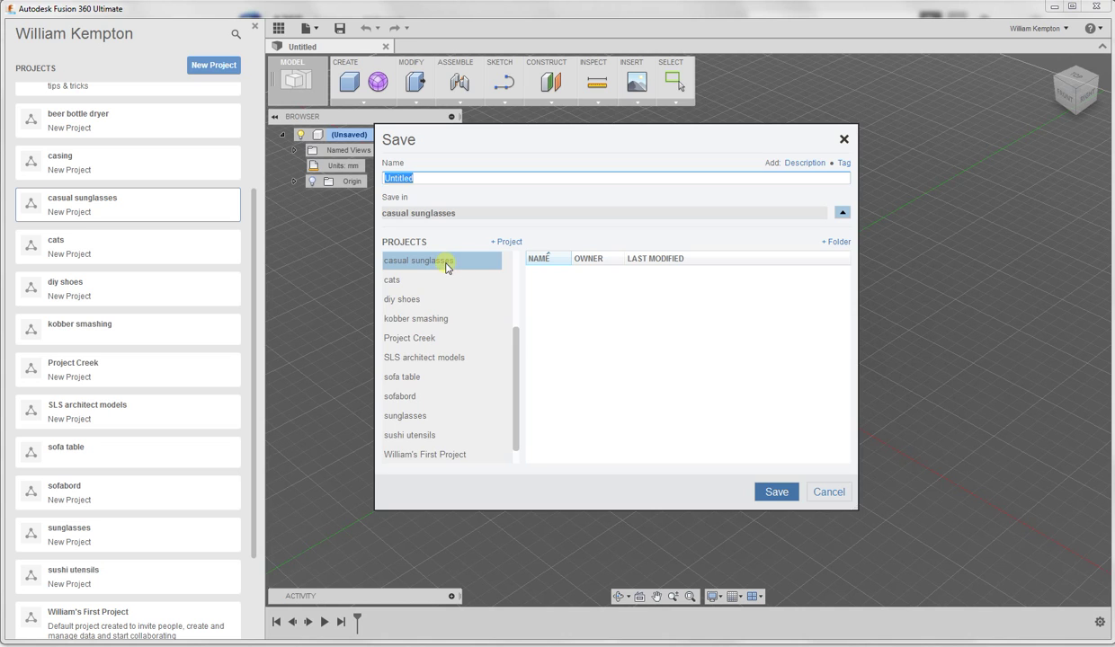
pyautogui.click(419, 178)
pyautogui.doubleClick(416, 178)
pyautogui.write('my first casual sunglasses')
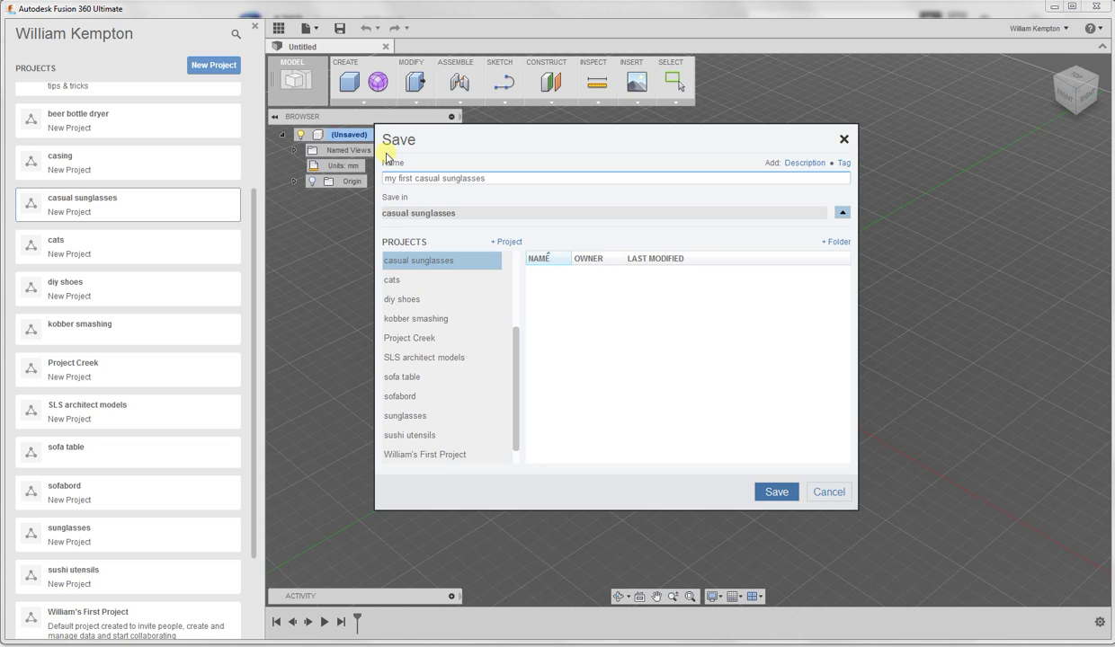
pyautogui.click(774, 492)
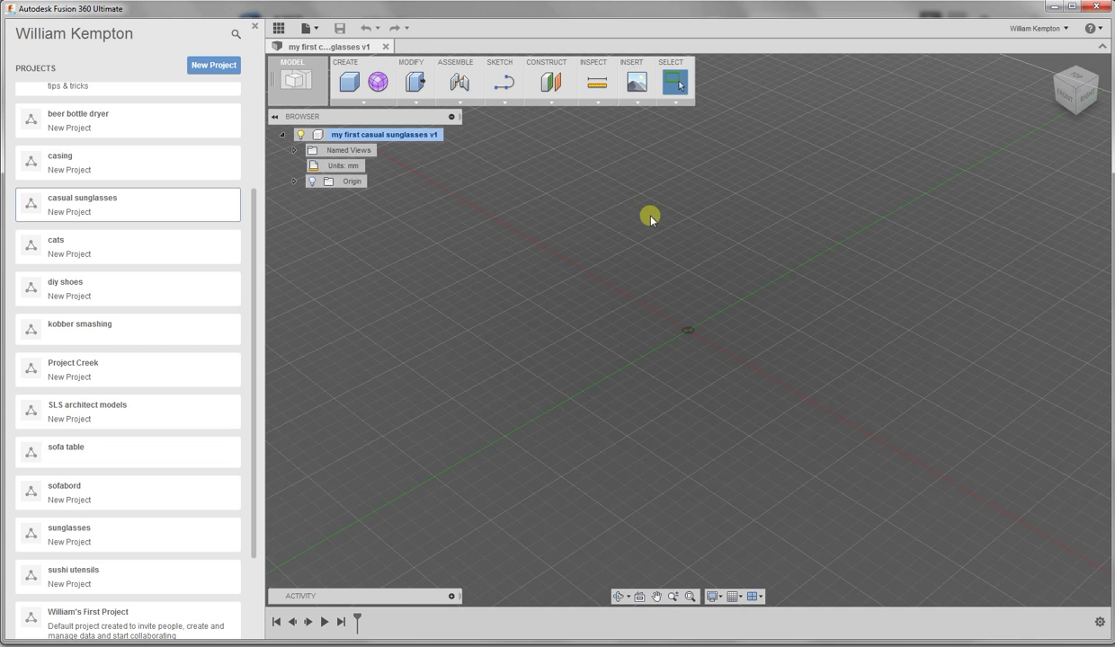
# - Attach the "front" image as a canvas on the vertical YZ origin plane with a Scale Plane XY of 10
pyautogui.click(631, 94)
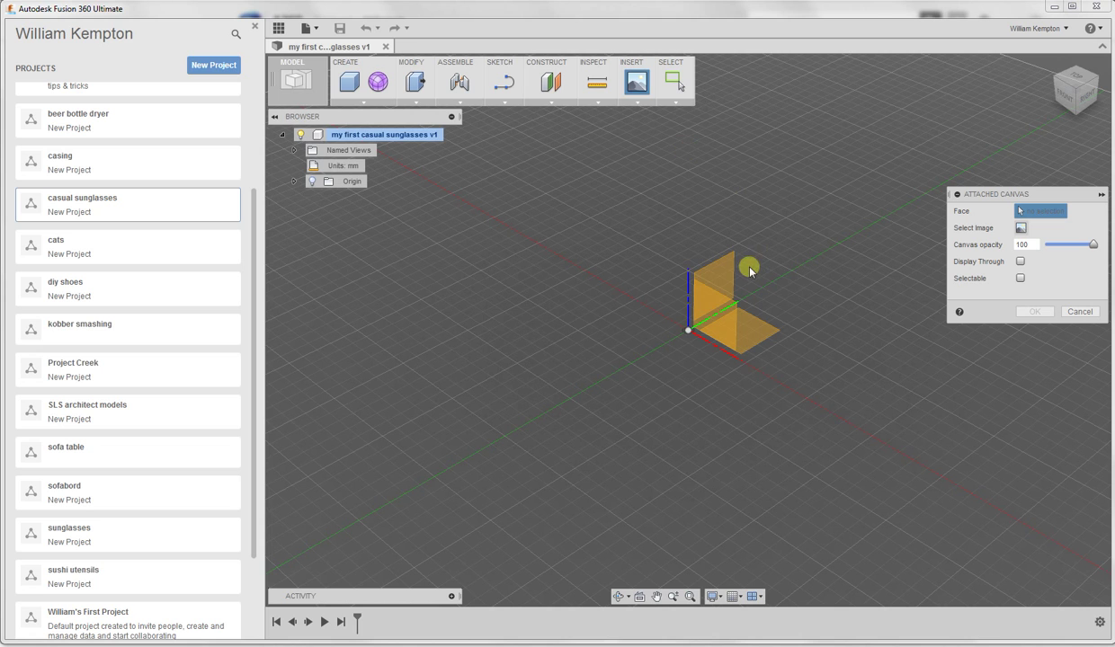
pyautogui.click(733, 269)
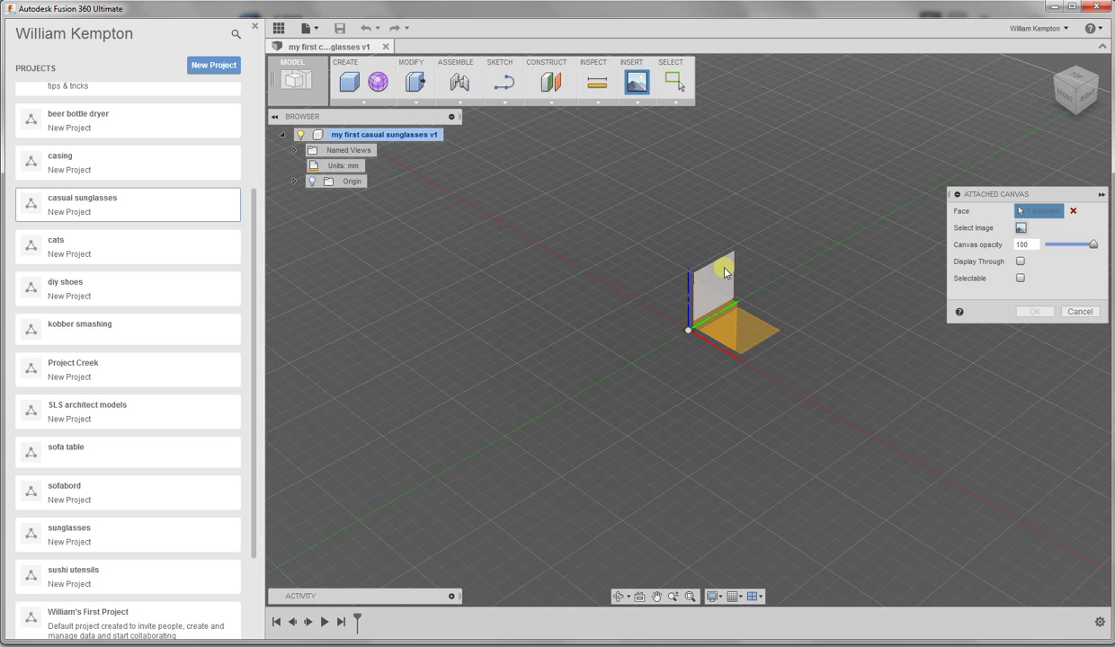
pyautogui.click(1021, 229)
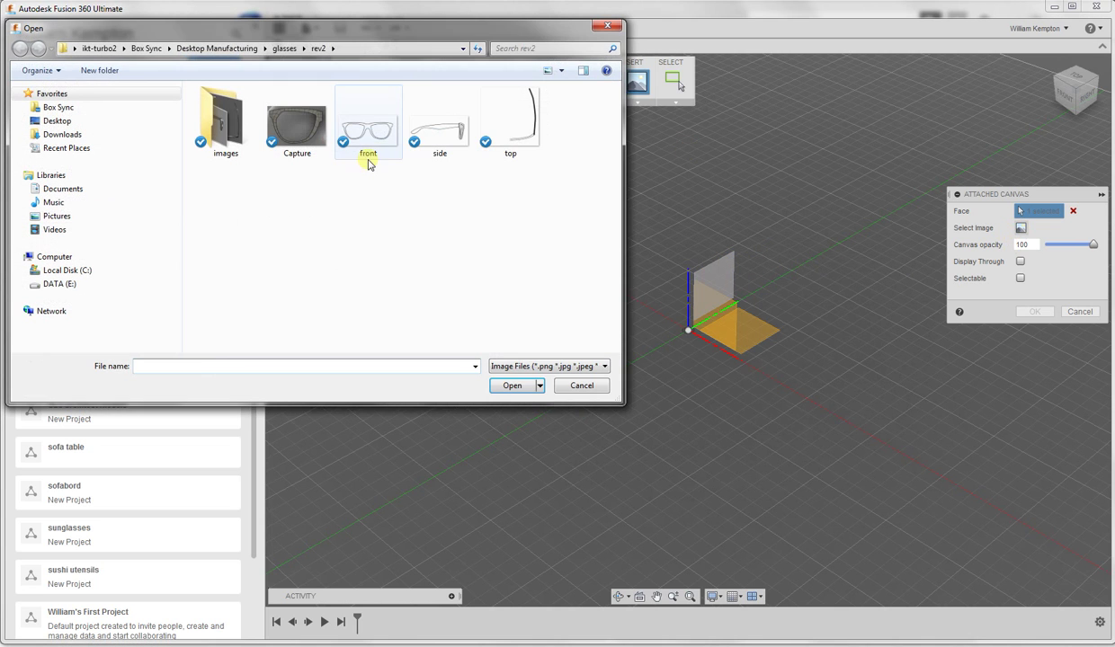
pyautogui.click(372, 141)
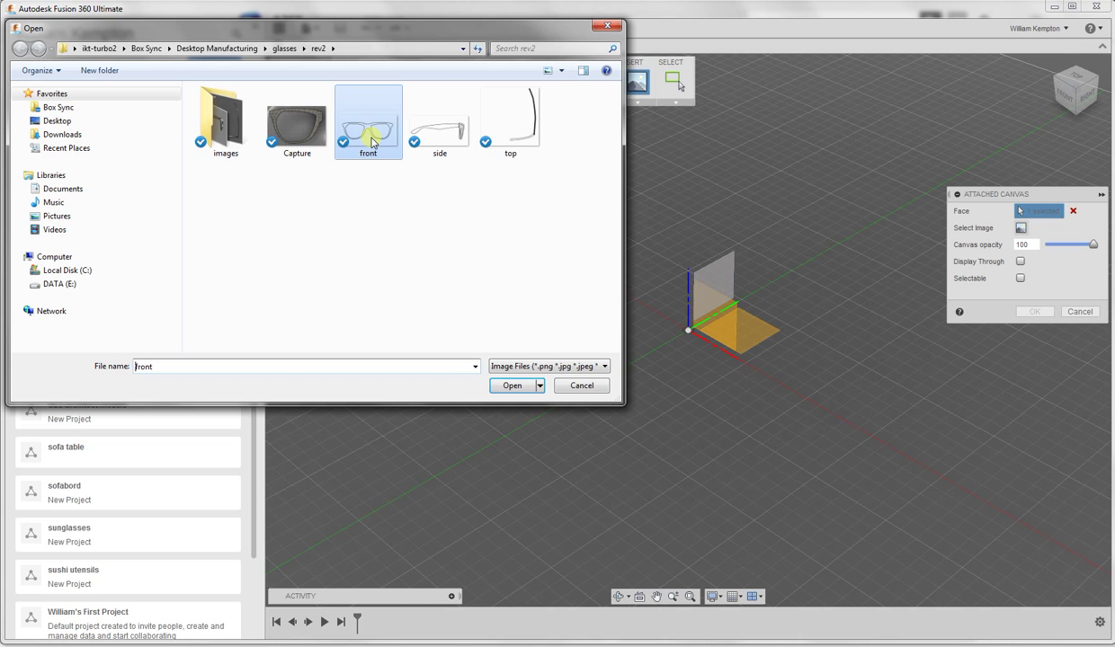
pyautogui.click(525, 389)
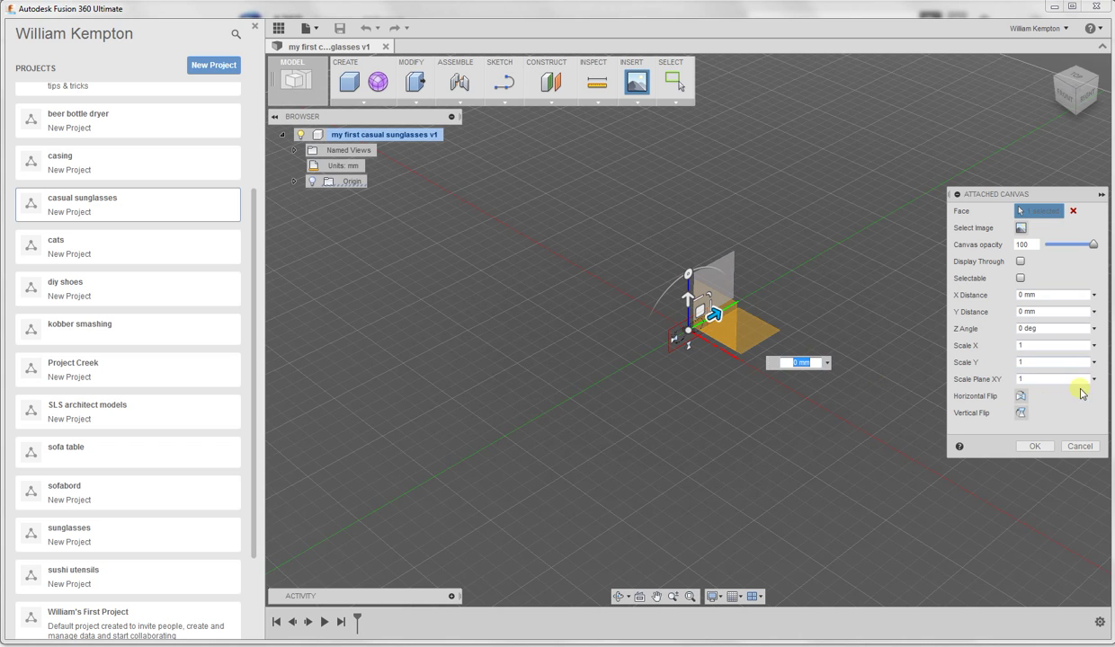
pyautogui.click(1049, 379)
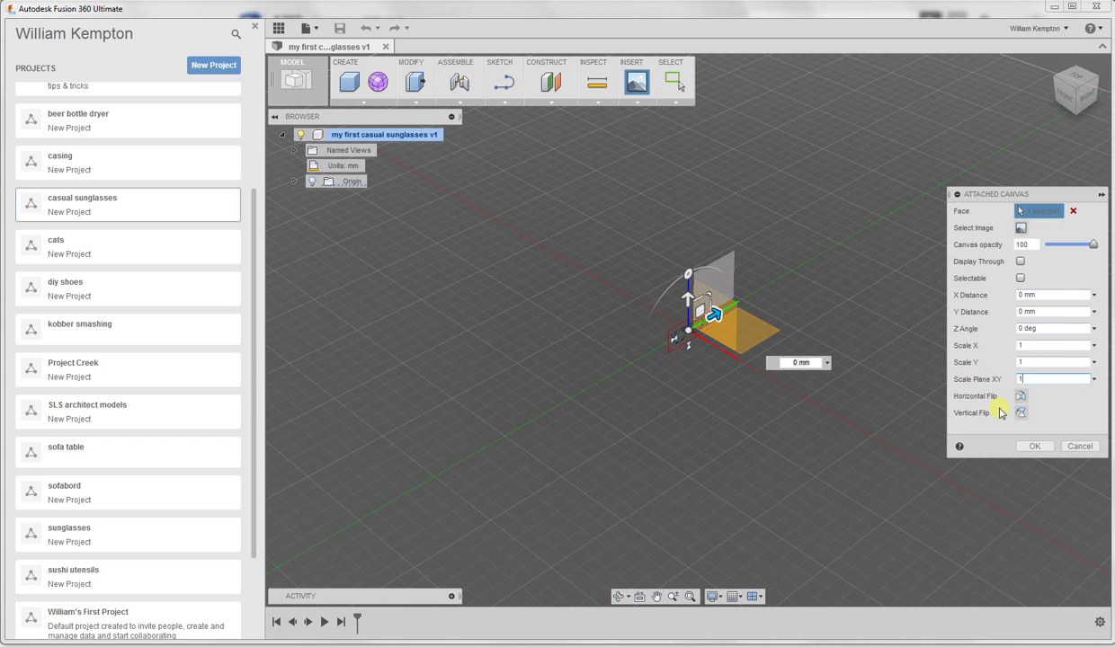
pyautogui.write('10')
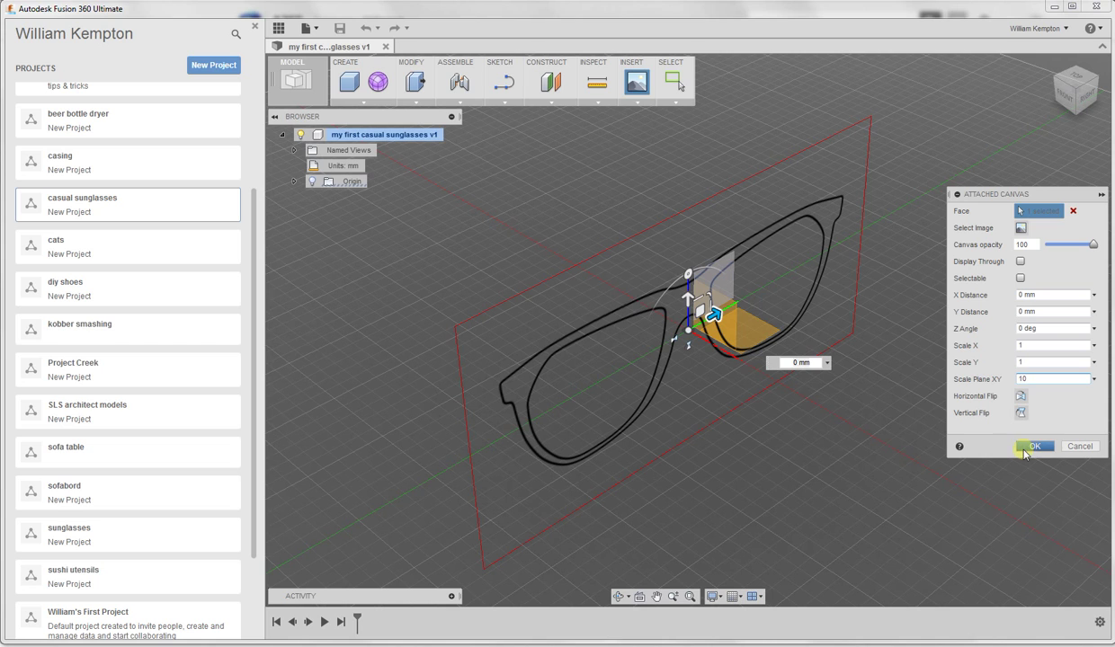
pyautogui.click(1032, 447)
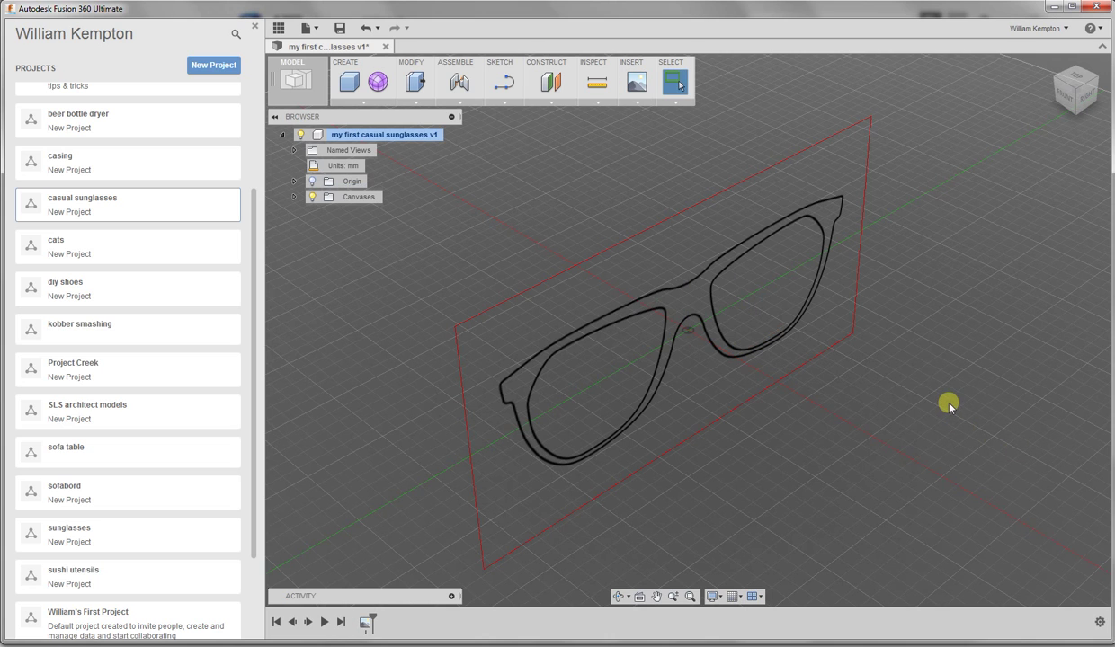
# - Calibrate the front canvas across the full width of the glasses, between the upper outer corners of the frame
pyautogui.click(1086, 101)
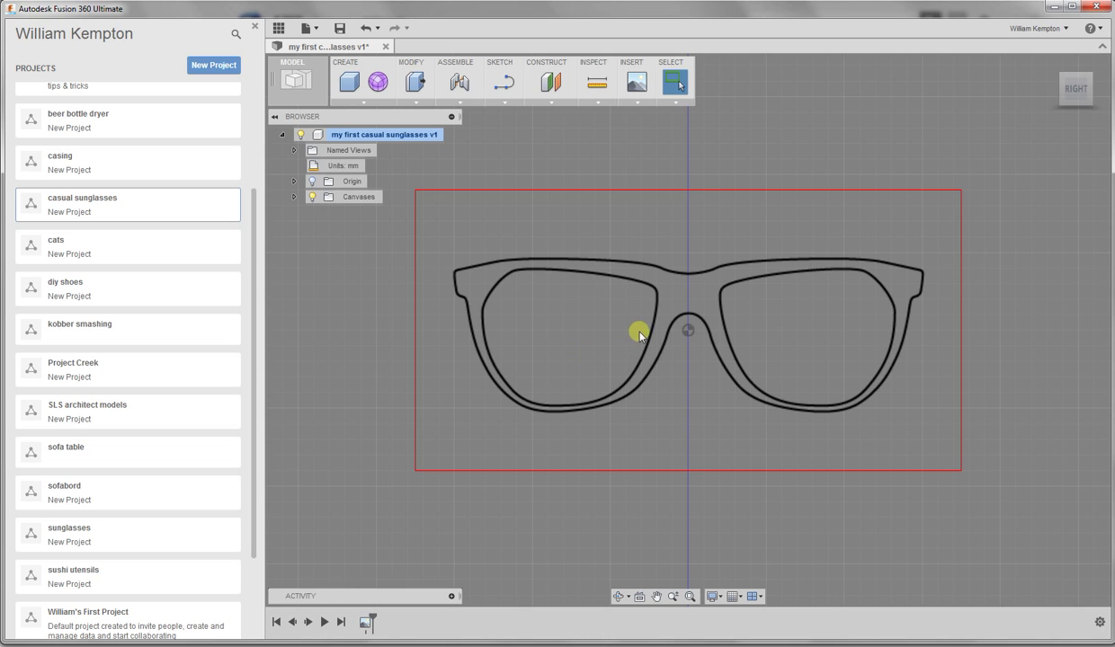
pyautogui.scroll(-1, 639, 333)
pyautogui.scroll(-1, 639, 333)
pyautogui.scroll(2, 753, 320)
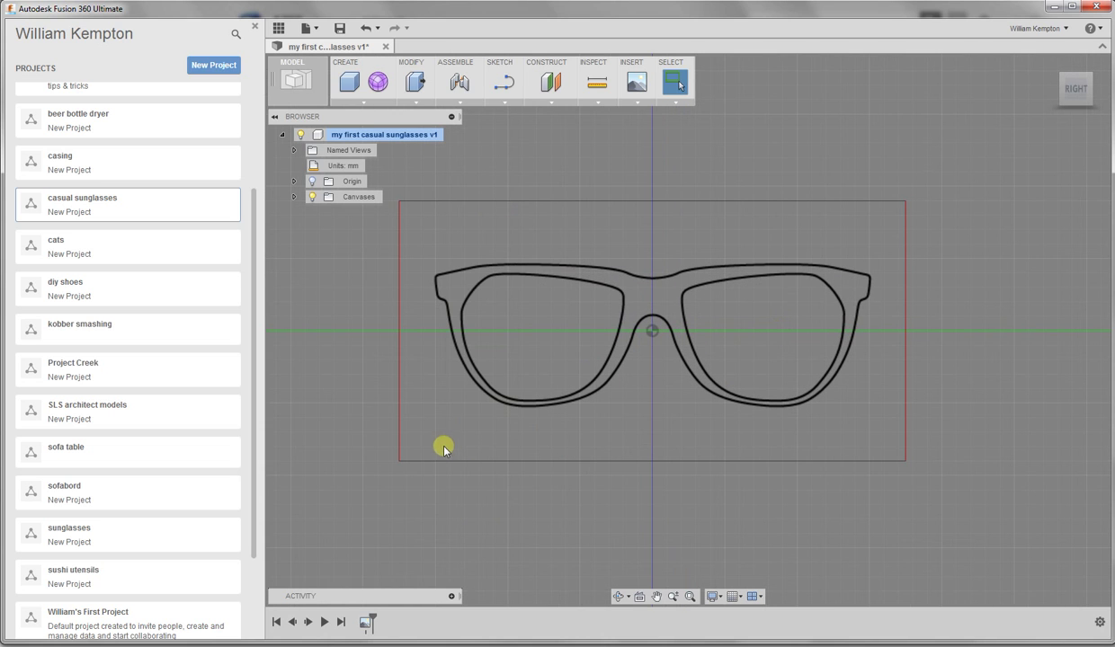
pyautogui.click(293, 196)
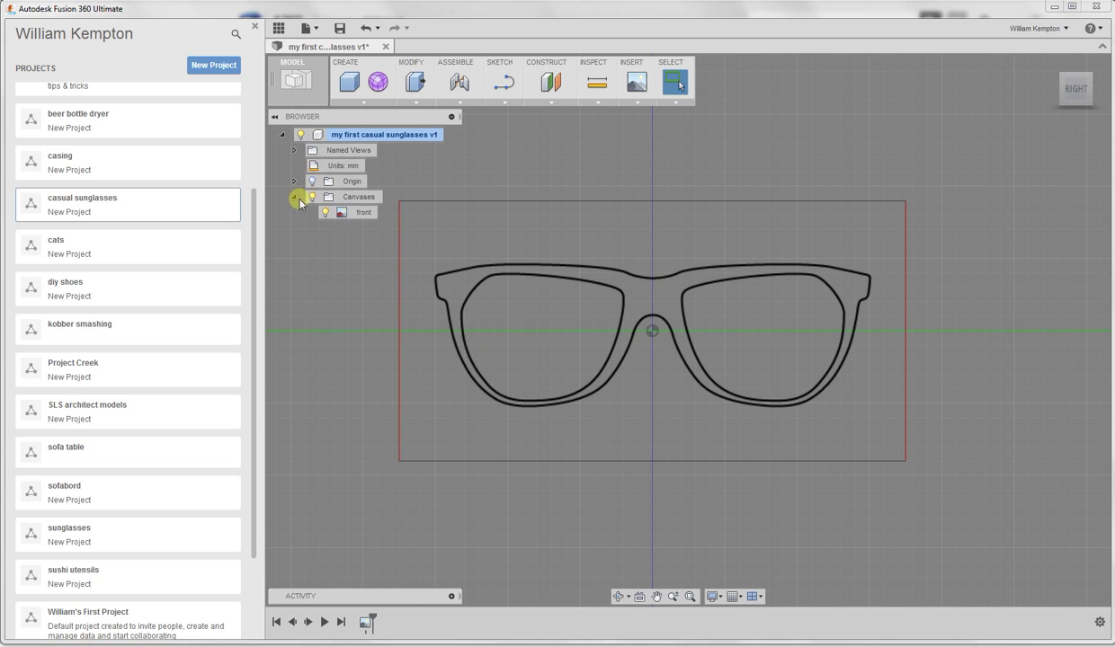
pyautogui.click(357, 216)
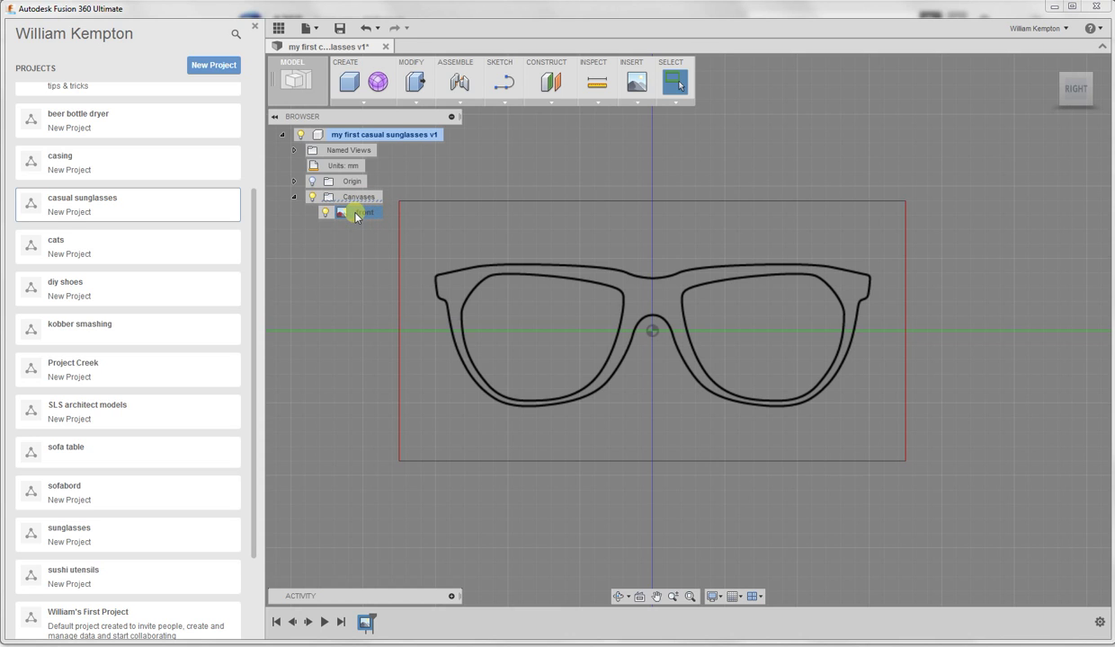
pyautogui.rightClick(357, 216)
pyautogui.click(392, 243)
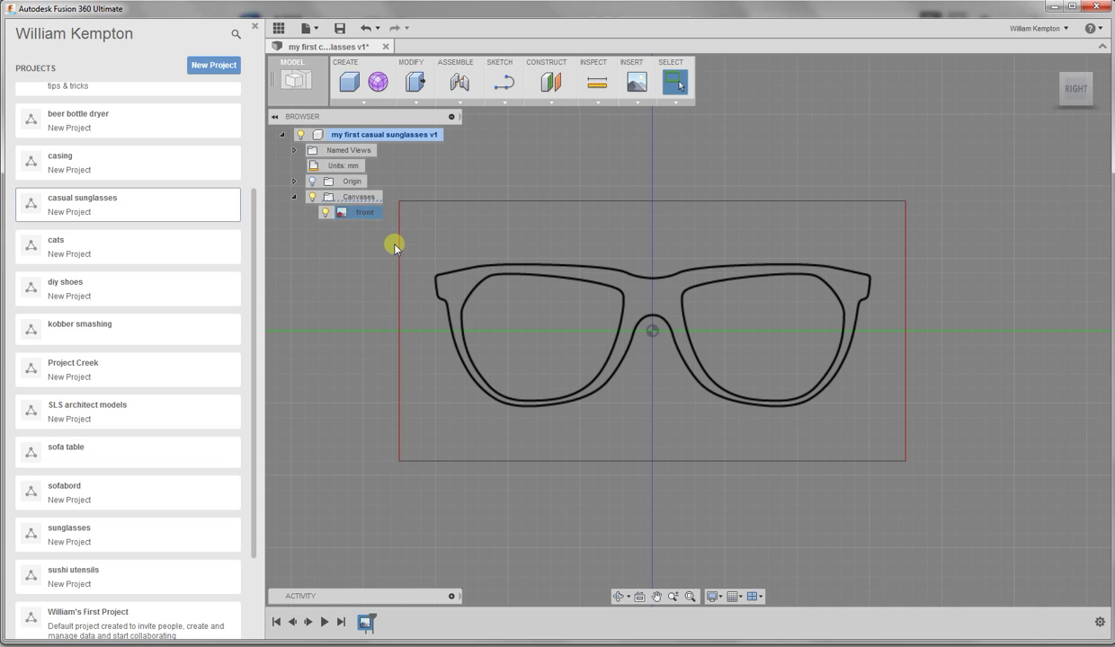
pyautogui.click(435, 277)
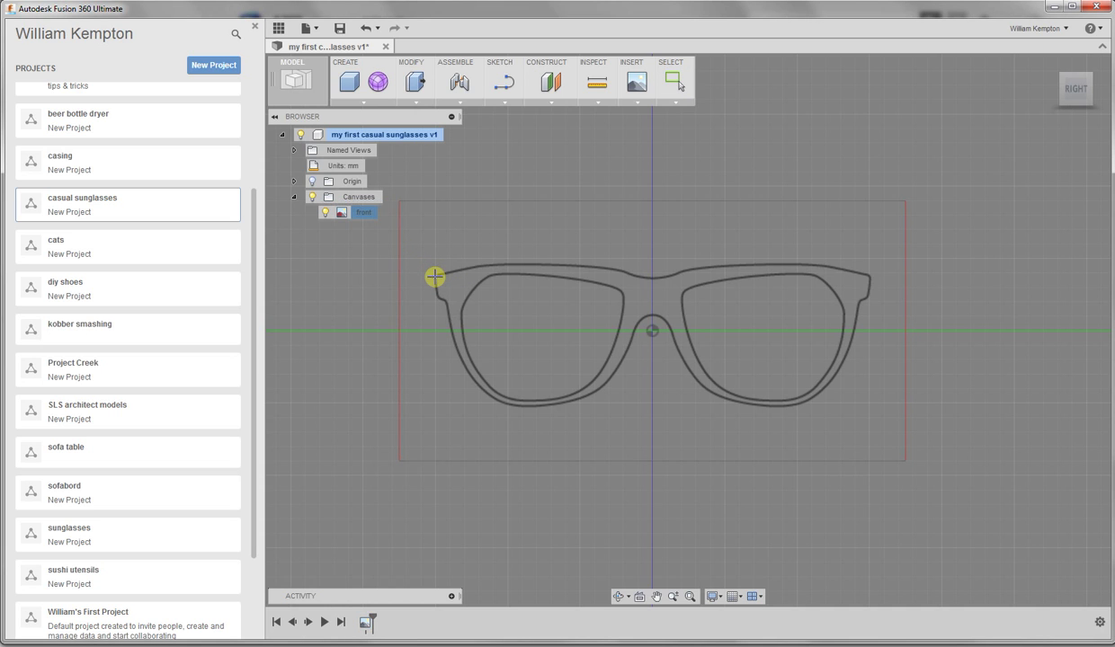
pyautogui.click(871, 279)
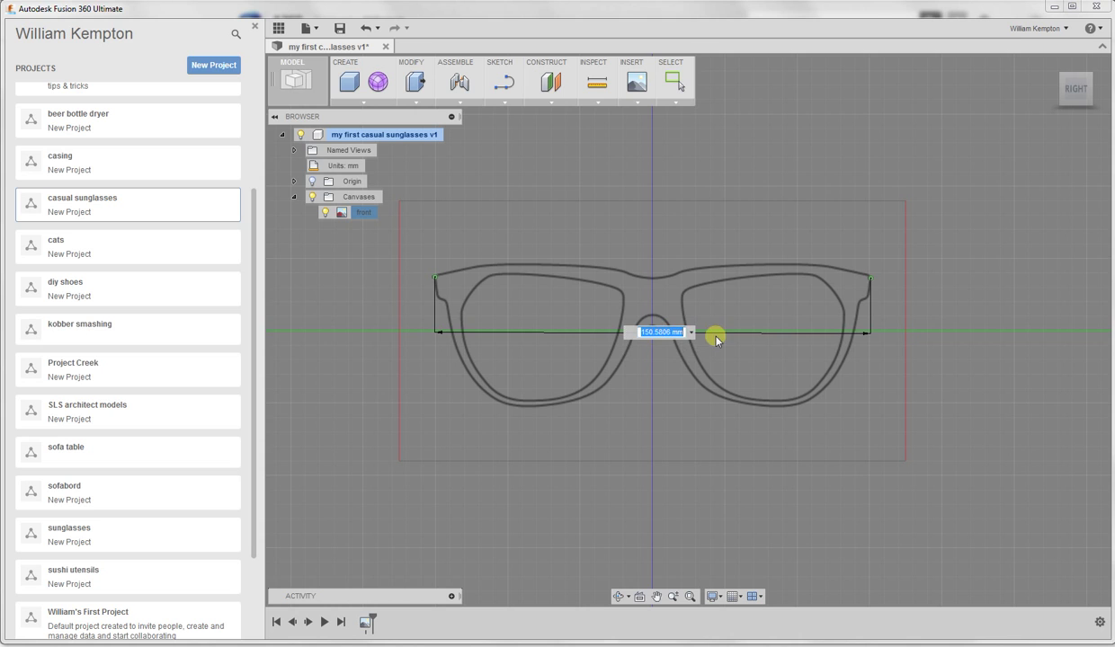
pyautogui.press('Return')
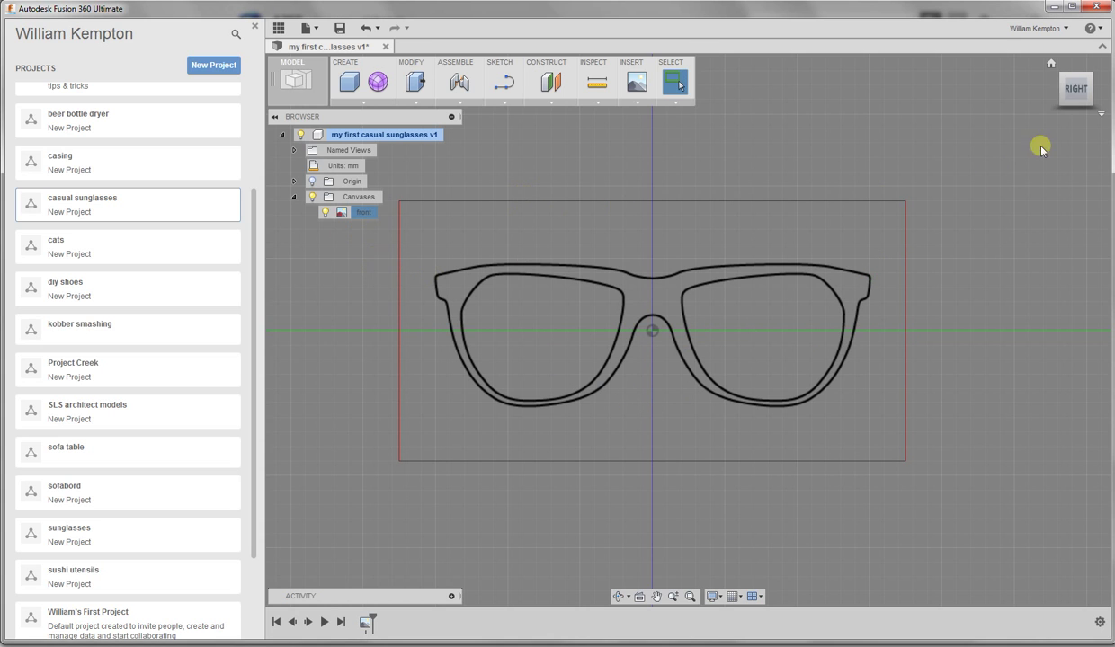
# - Attach the "side" image as a canvas on the vertical XZ origin plane, seen from the front view
pyautogui.moveTo(1061, 93)
pyautogui.click(1053, 91)
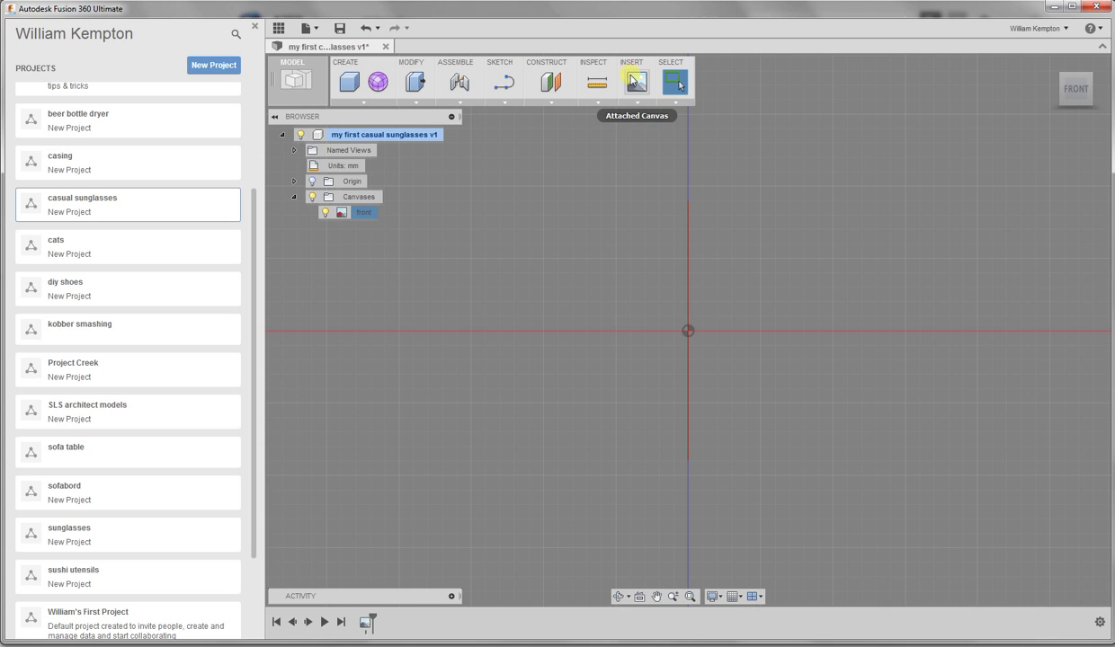
pyautogui.click(633, 81)
pyautogui.click(727, 292)
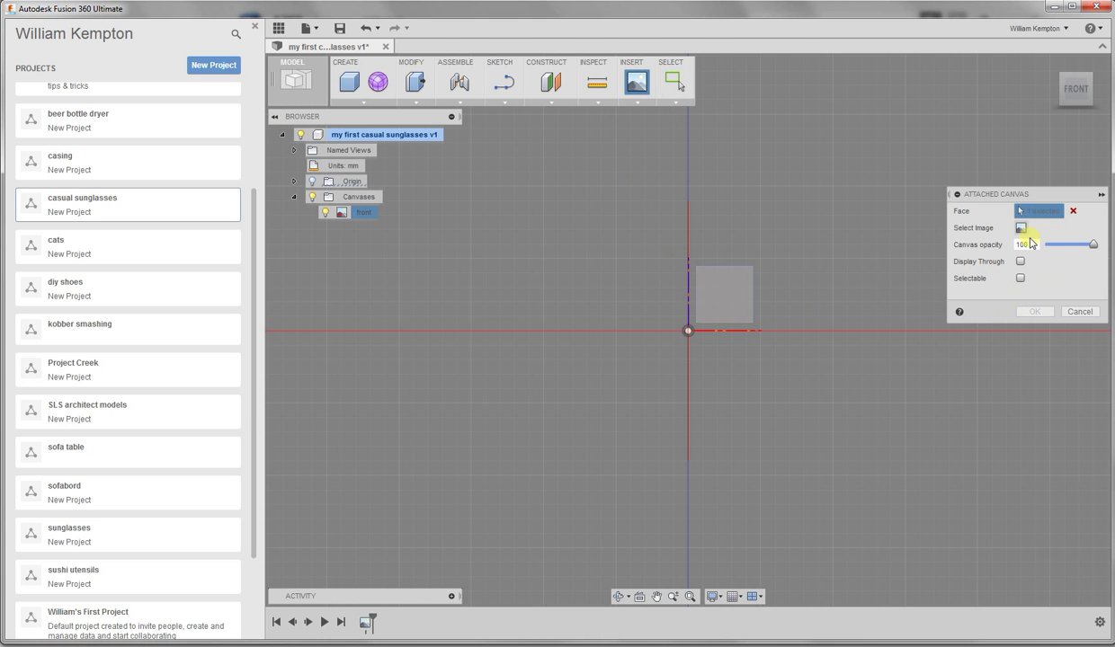
pyautogui.click(1021, 227)
pyautogui.click(441, 126)
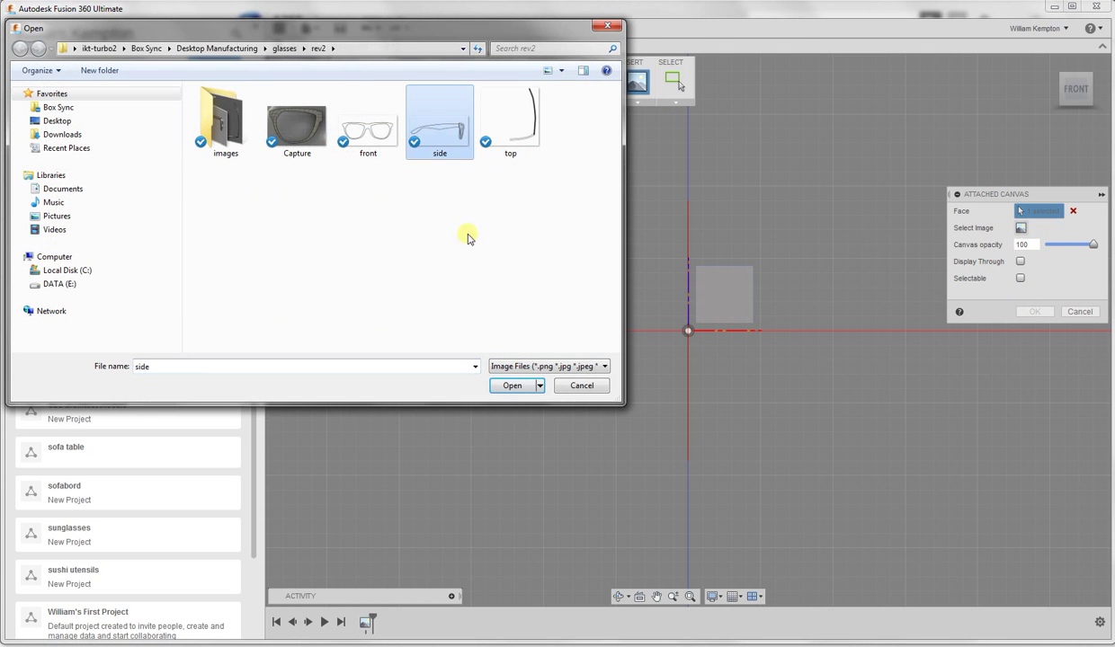
pyautogui.click(512, 387)
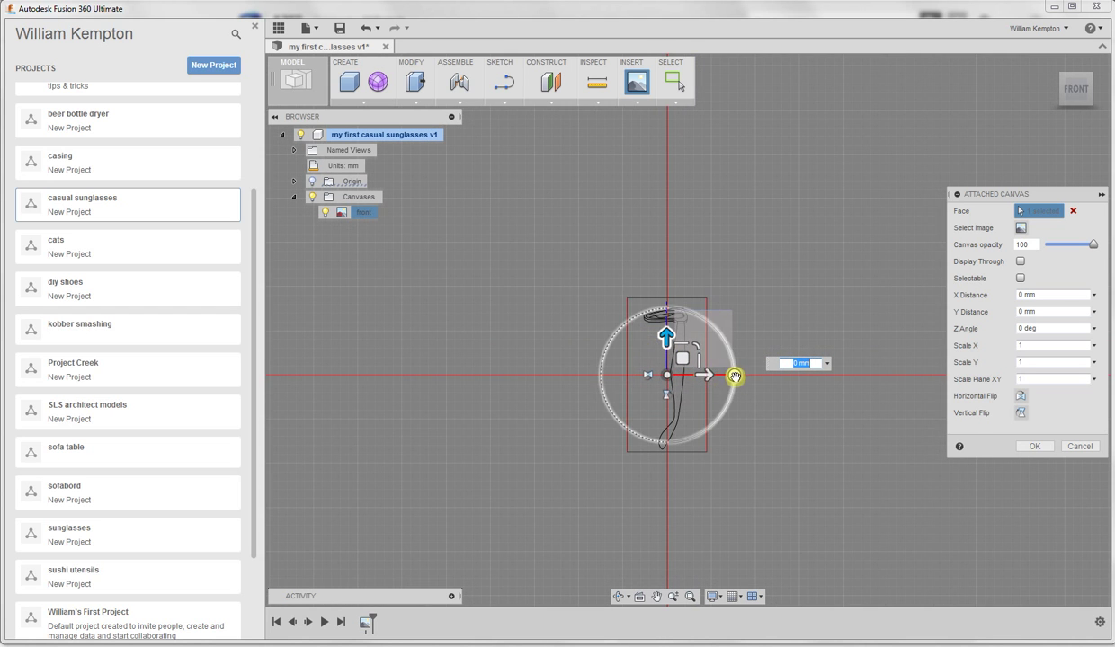
# - Rotate the side canvas by -90 degrees, flip it horizontally and set its Scale Plane XY to 10
pyautogui.moveTo(734, 377); pyautogui.dragTo(670, 279)
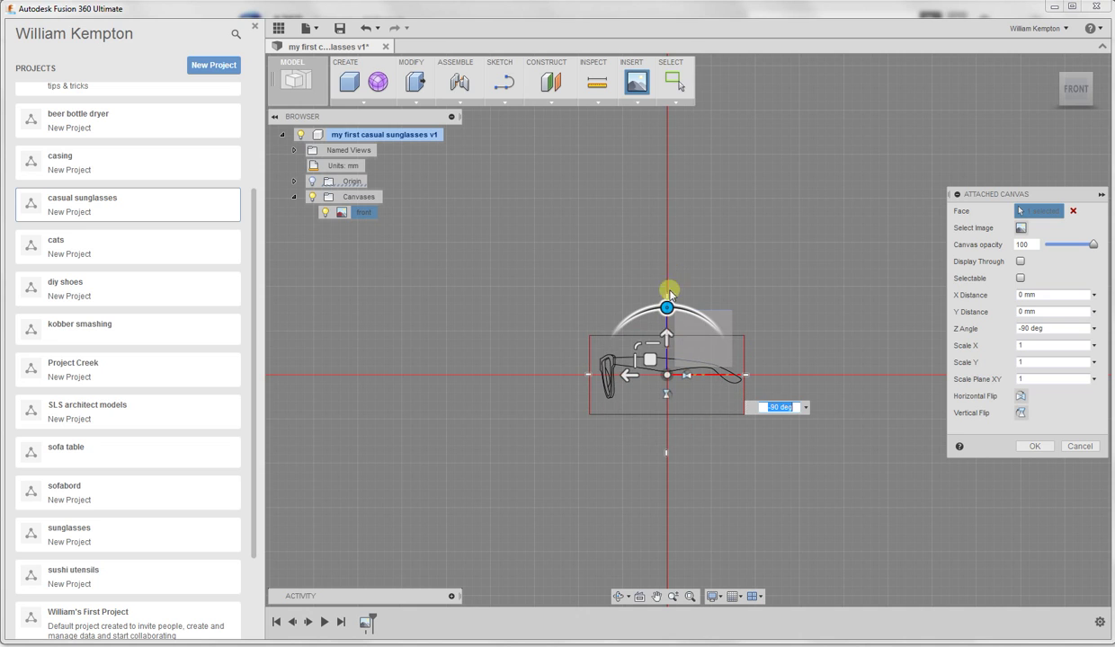
pyautogui.click(686, 373)
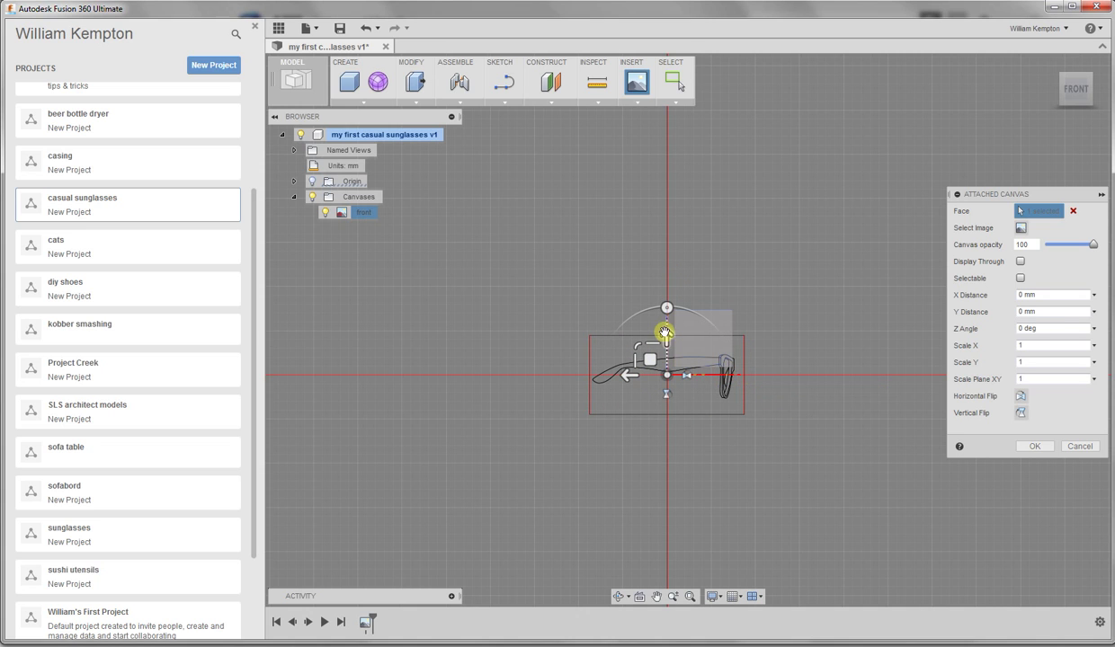
pyautogui.click(1014, 379)
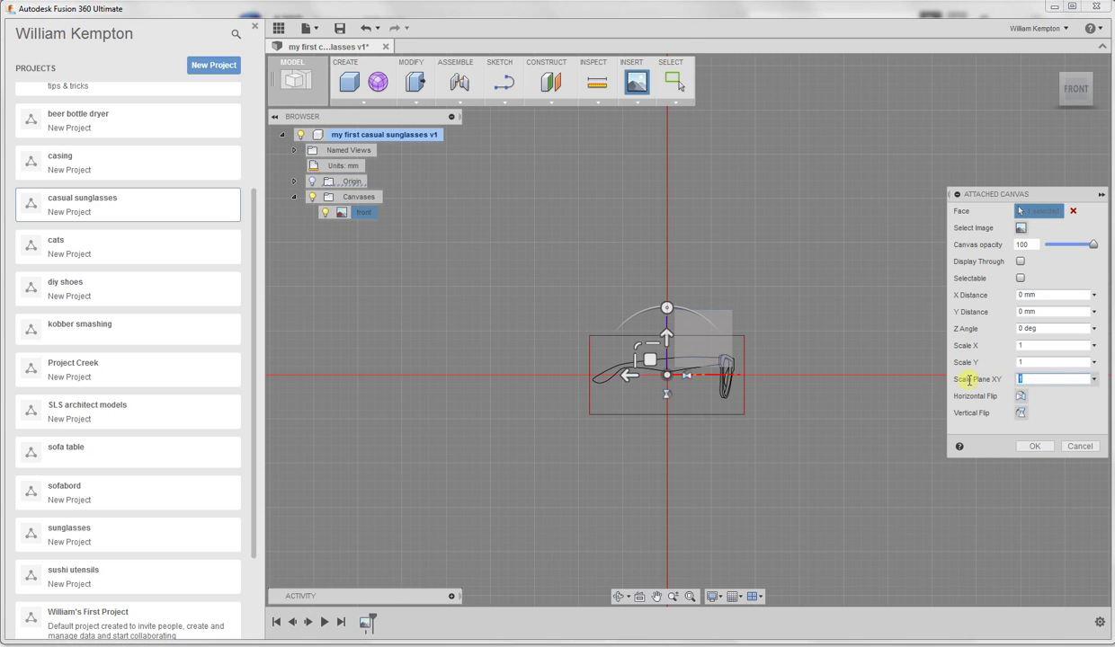
pyautogui.write('100')
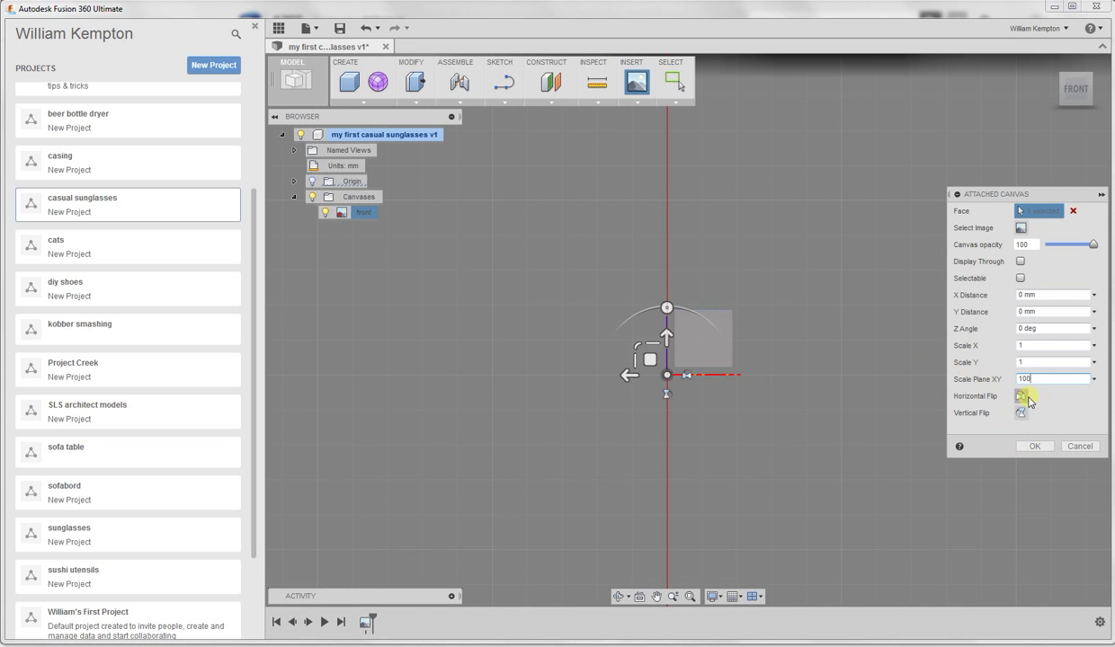
pyautogui.press('BackSpace')
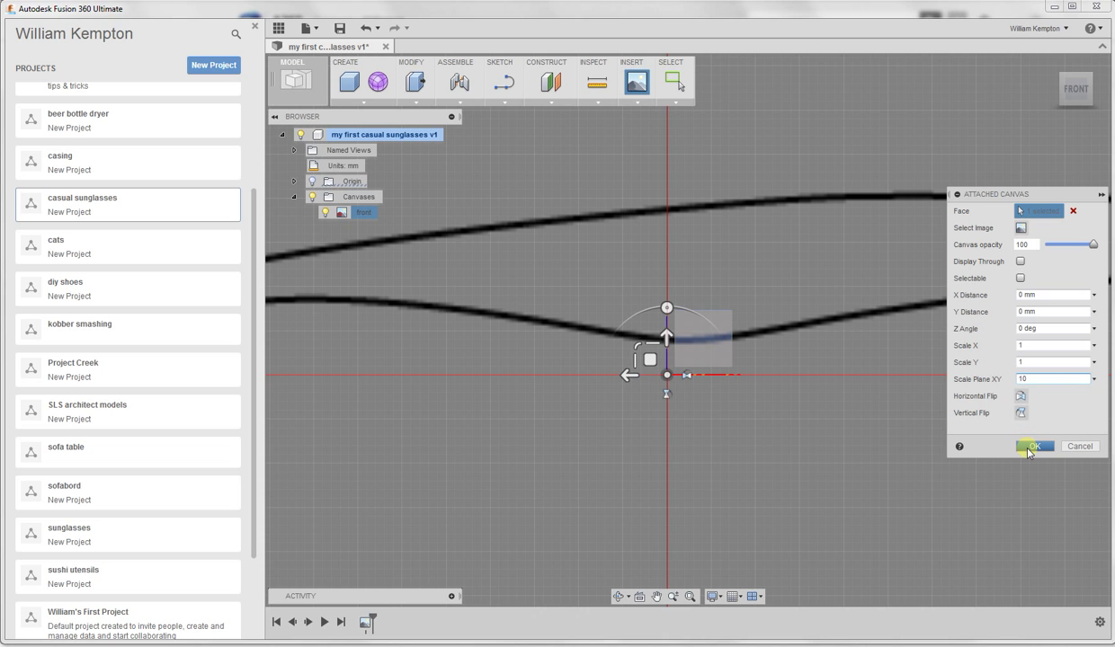
pyautogui.click(1030, 447)
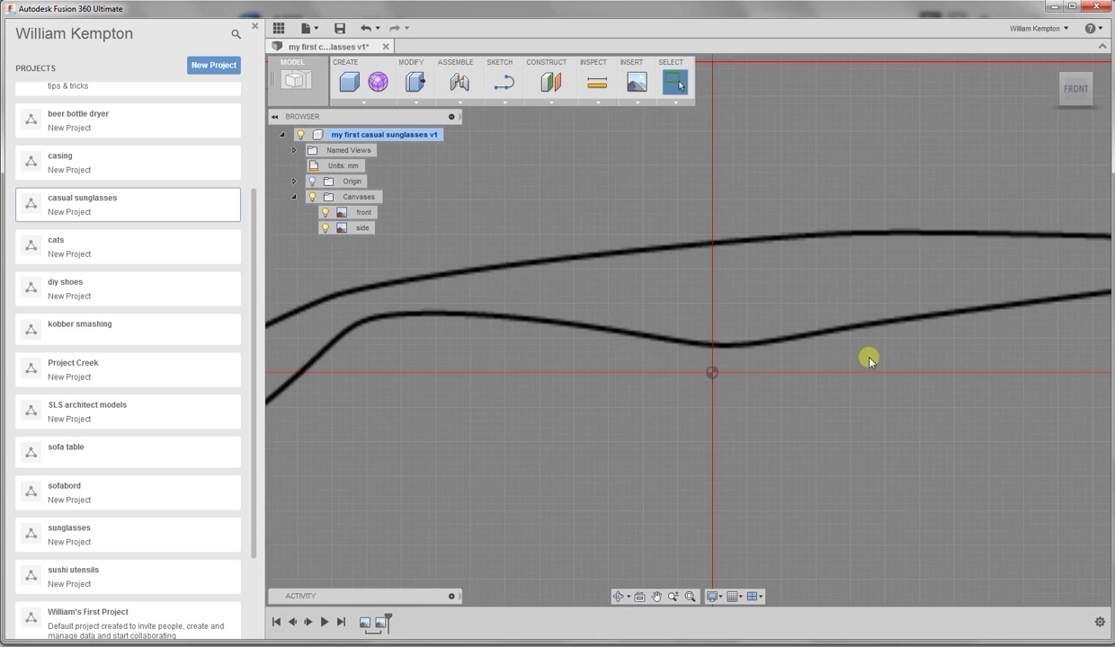
# - Inspect the front and side canvases together in the home view, and turn the model to the top view
pyautogui.scroll(-2, 935, 334)
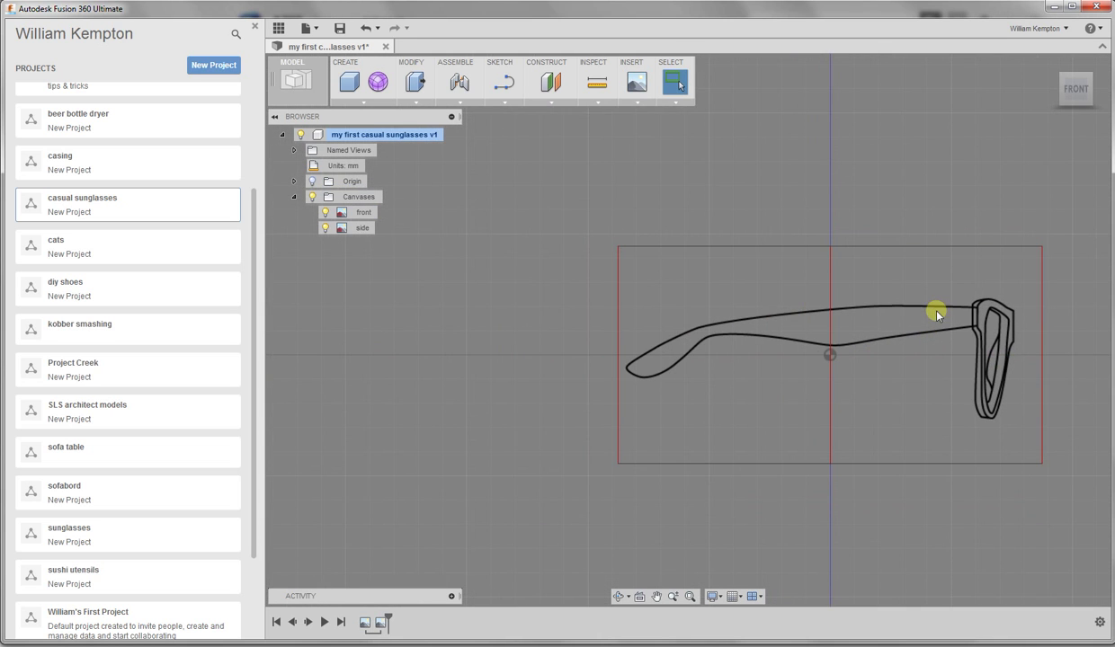
pyautogui.moveTo(1077, 71)
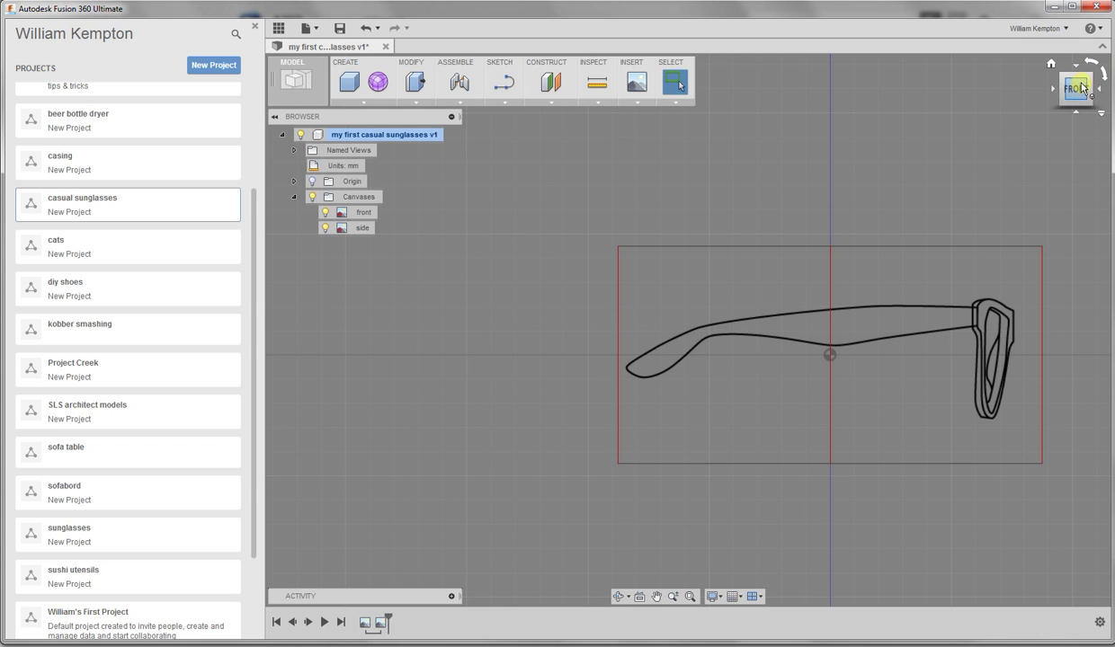
pyautogui.click(1050, 63)
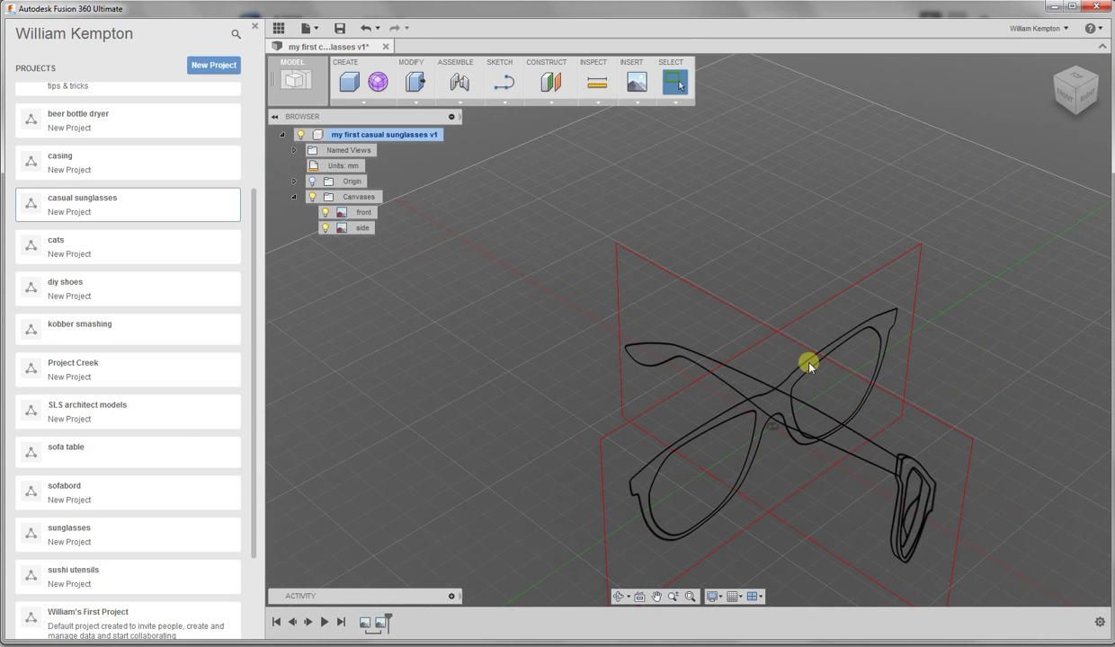
pyautogui.scroll(-2, 776, 460)
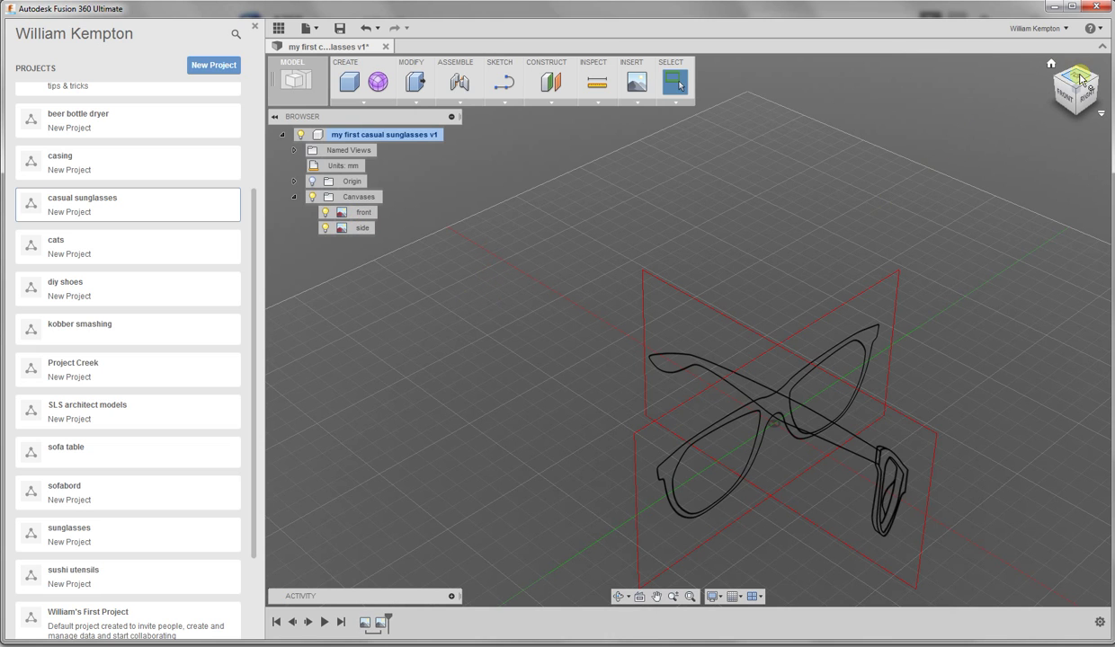
pyautogui.click(1070, 100)
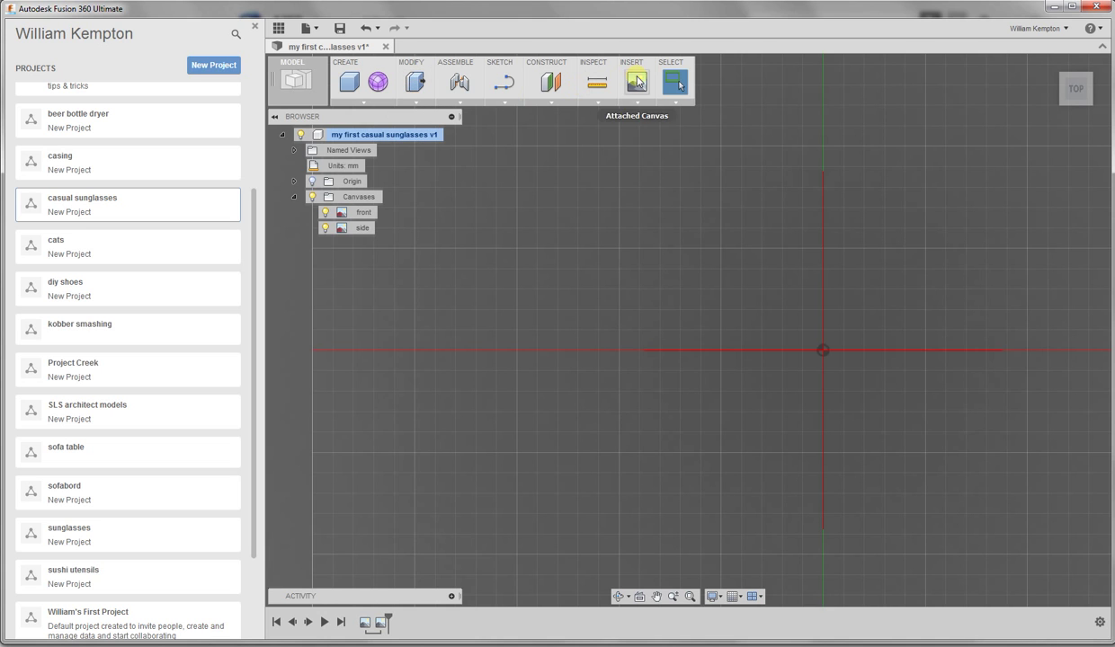
# - Attach the "top" image as a canvas on the horizontal XY origin plane, seen from the top view
pyautogui.click(636, 81)
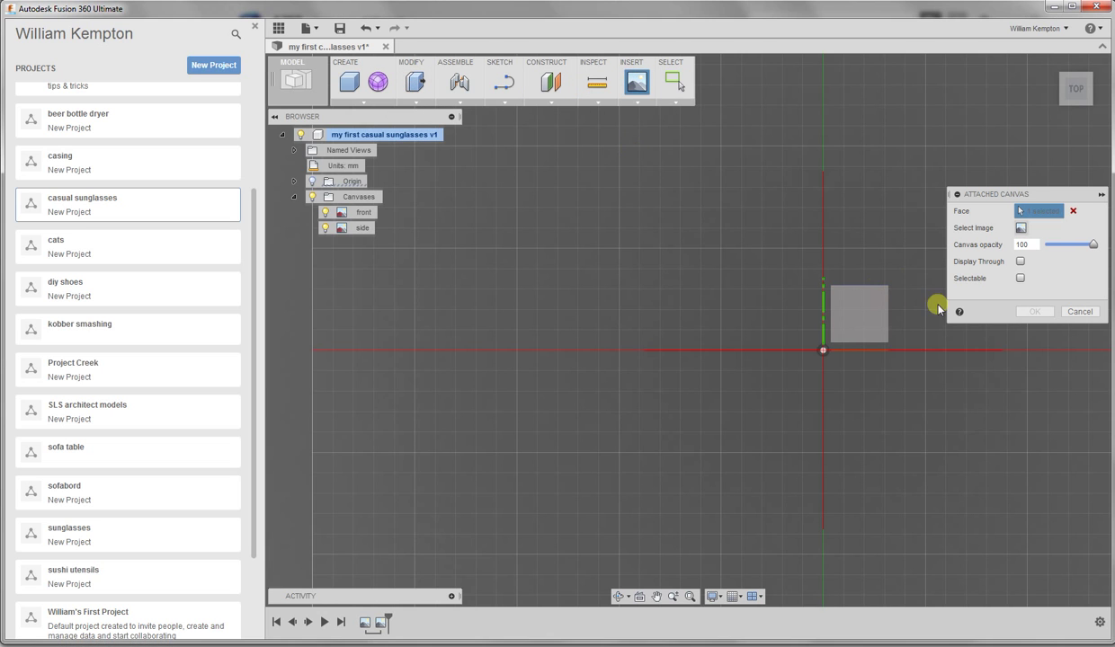
pyautogui.click(1021, 228)
pyautogui.click(510, 121)
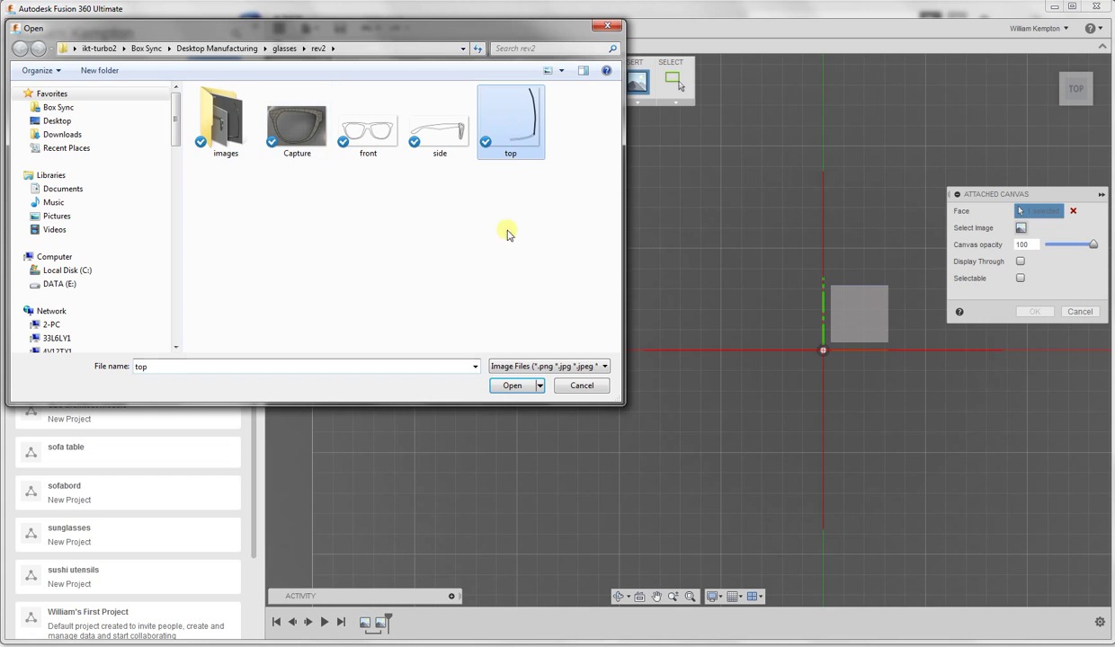
pyautogui.click(509, 383)
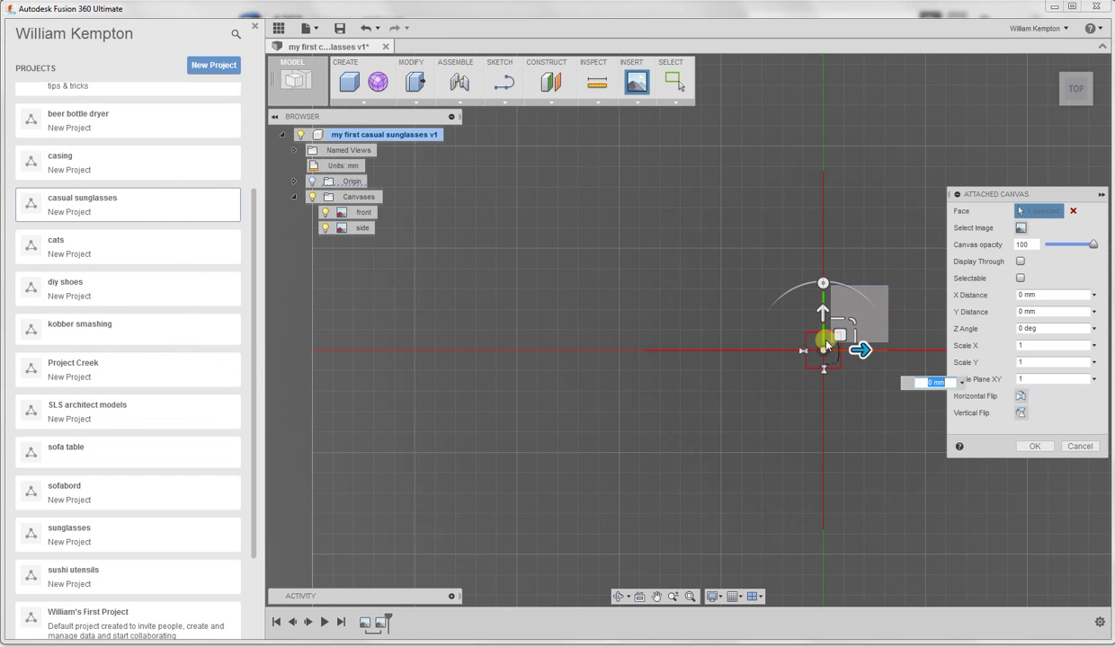
# - Set the top canvas's Scale Plane XY to 10, rotate it to a Z Angle of 90 degrees and accept it
pyautogui.click(1044, 379)
pyautogui.write('10')
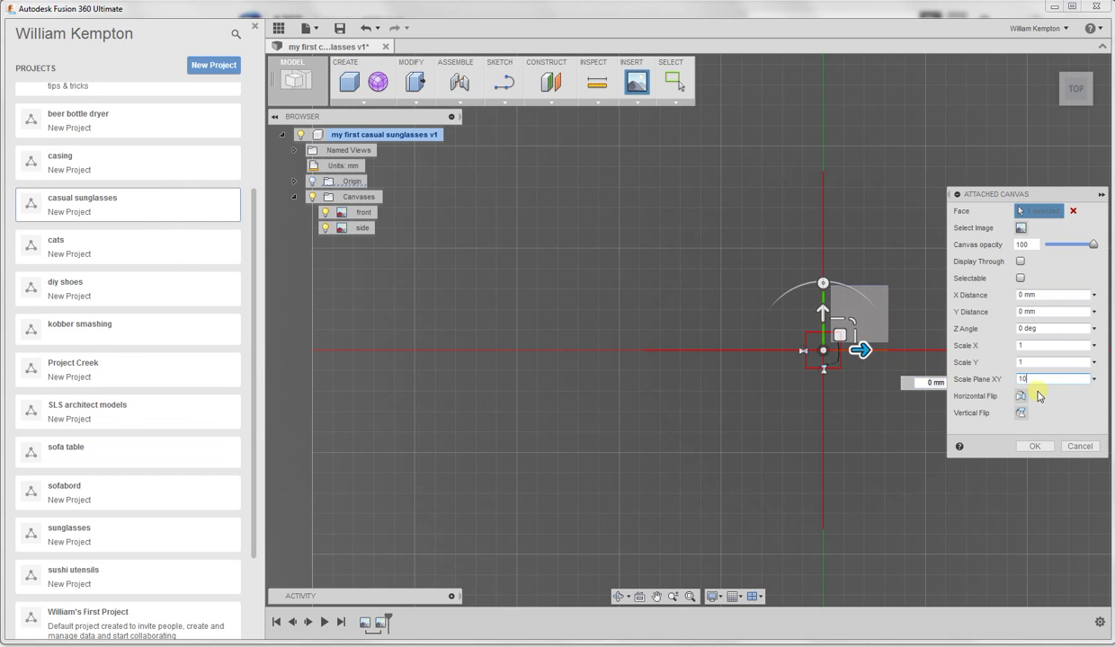
pyautogui.press('Tab')
pyautogui.scroll(2, 812, 285)
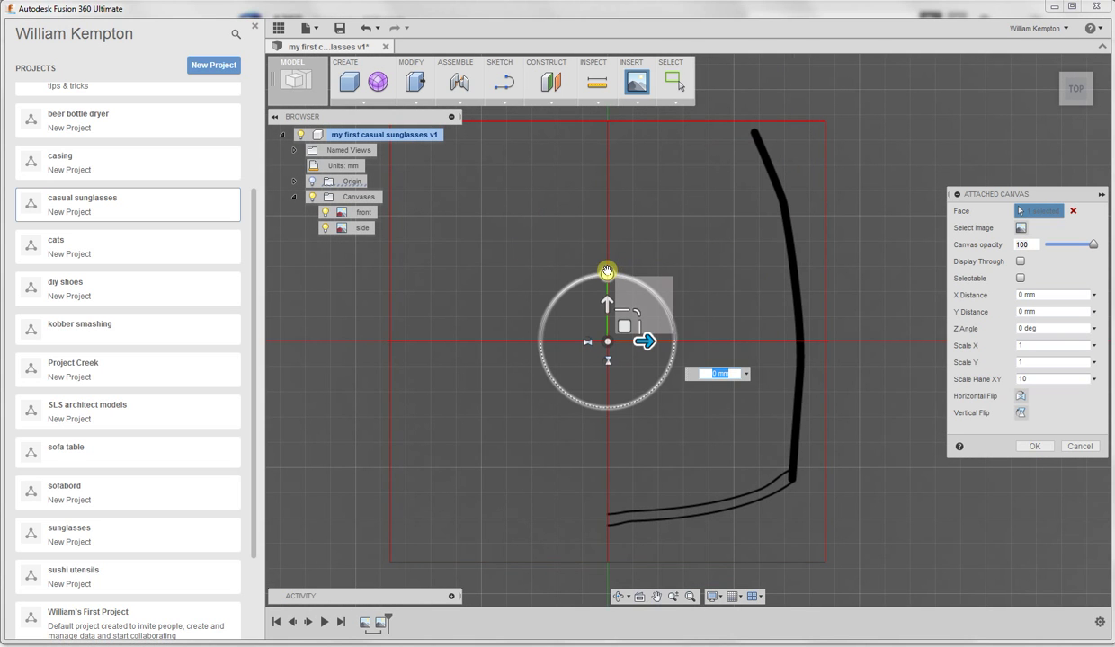
pyautogui.moveTo(607, 271); pyautogui.dragTo(460, 341)
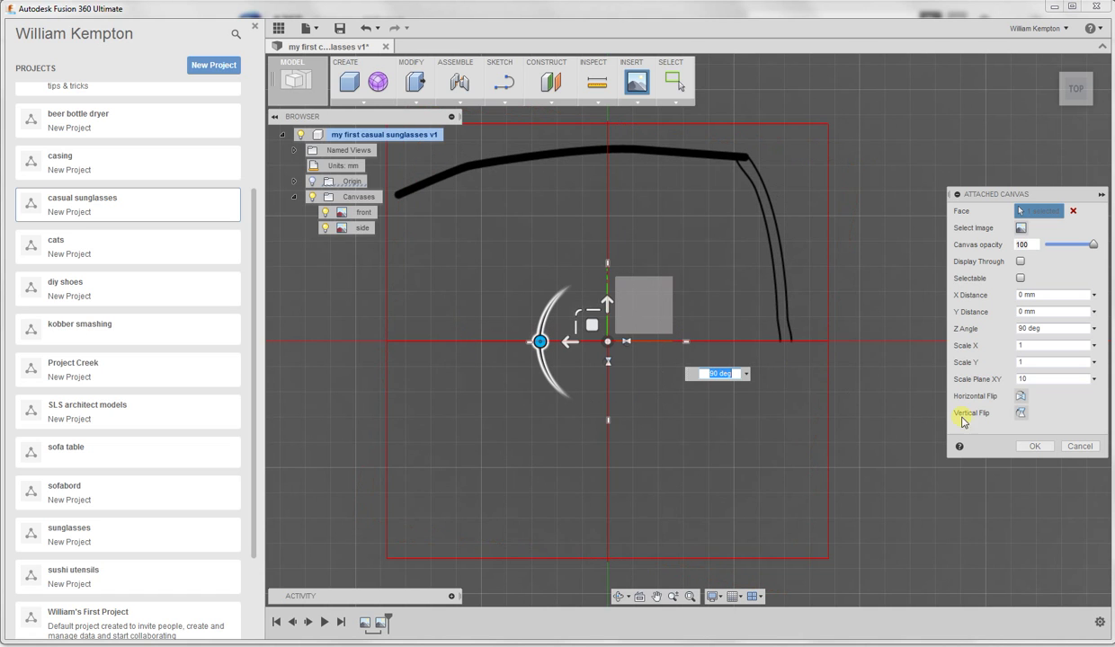
pyautogui.click(1034, 446)
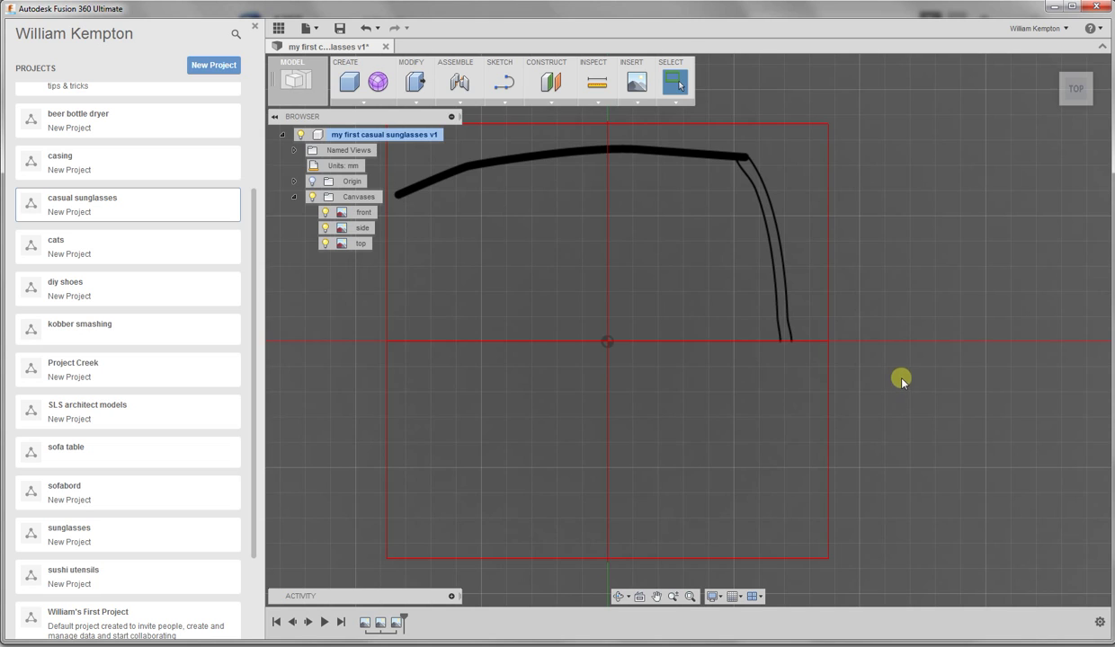
# - Check the three canvases in the home view, and shift the side canvas back to a Y Distance of -70 mm
pyautogui.scroll(2, 443, 318)
pyautogui.scroll(-5, 443, 319)
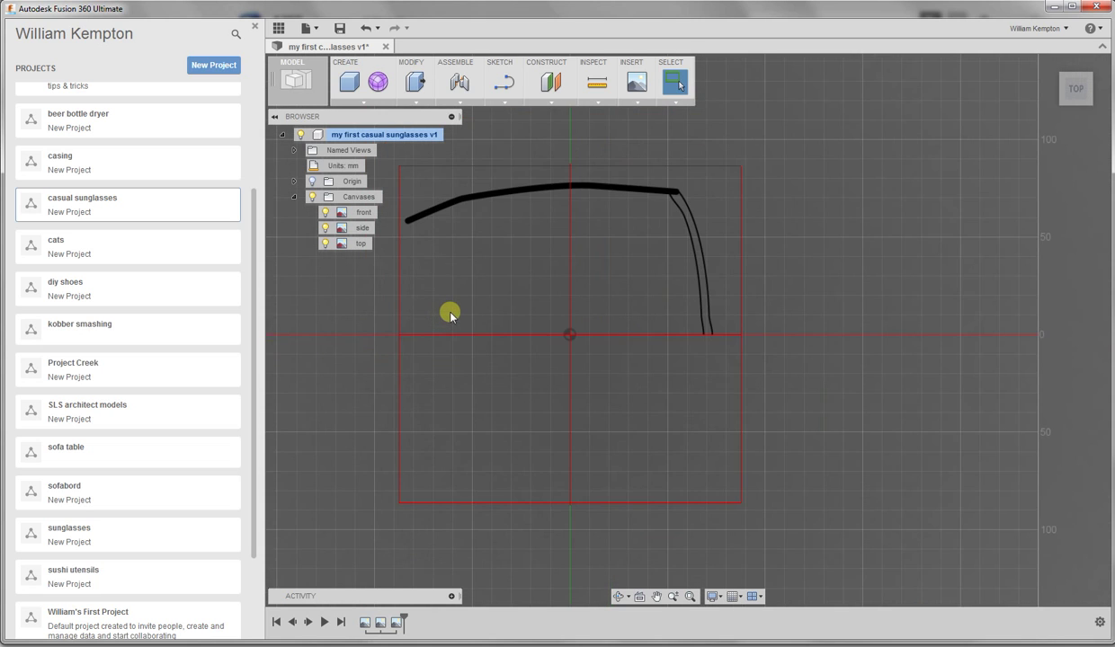
pyautogui.click(1073, 124)
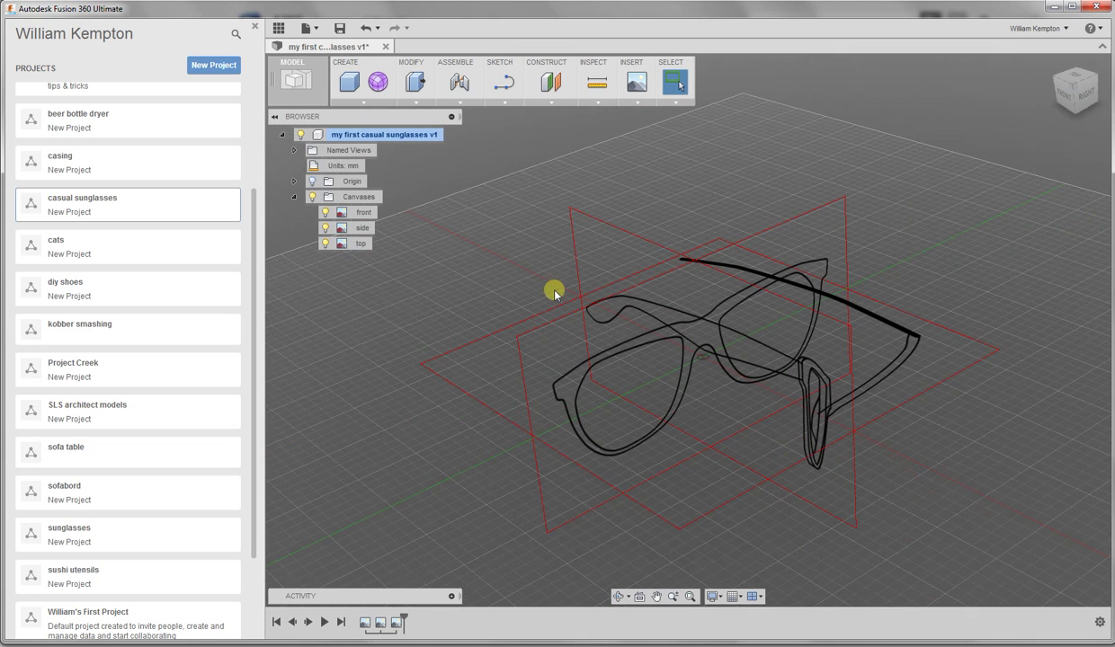
pyautogui.keyDown('shift'); pyautogui.moveTo(555, 293); pyautogui.dragTo(562, 236, button='middle'); pyautogui.keyUp('shift')
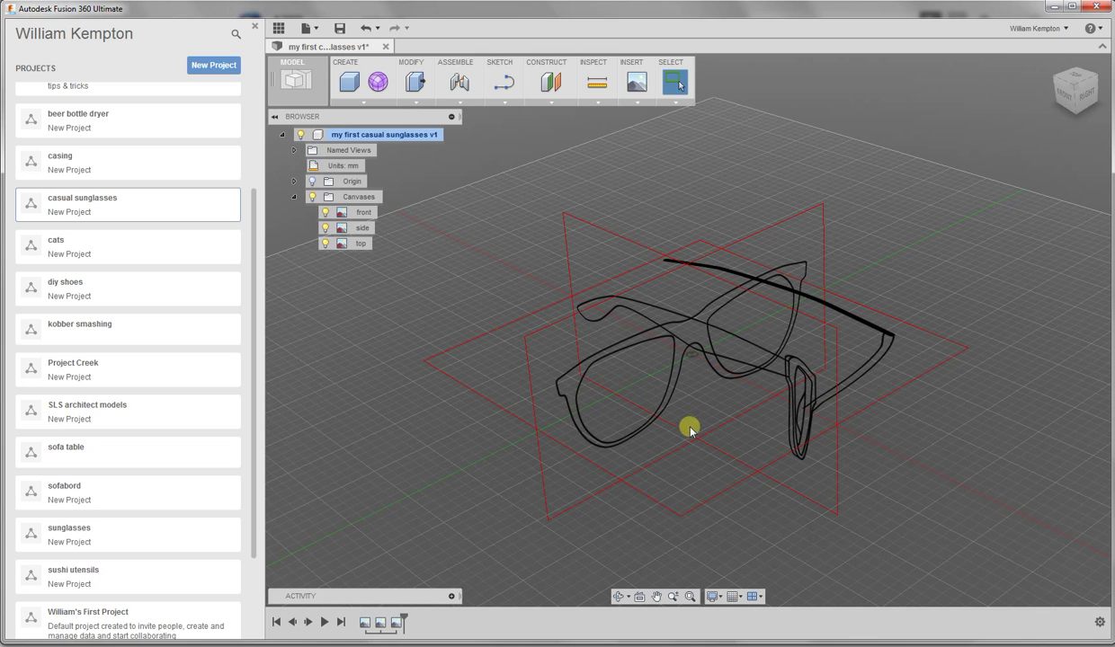
pyautogui.click(364, 227)
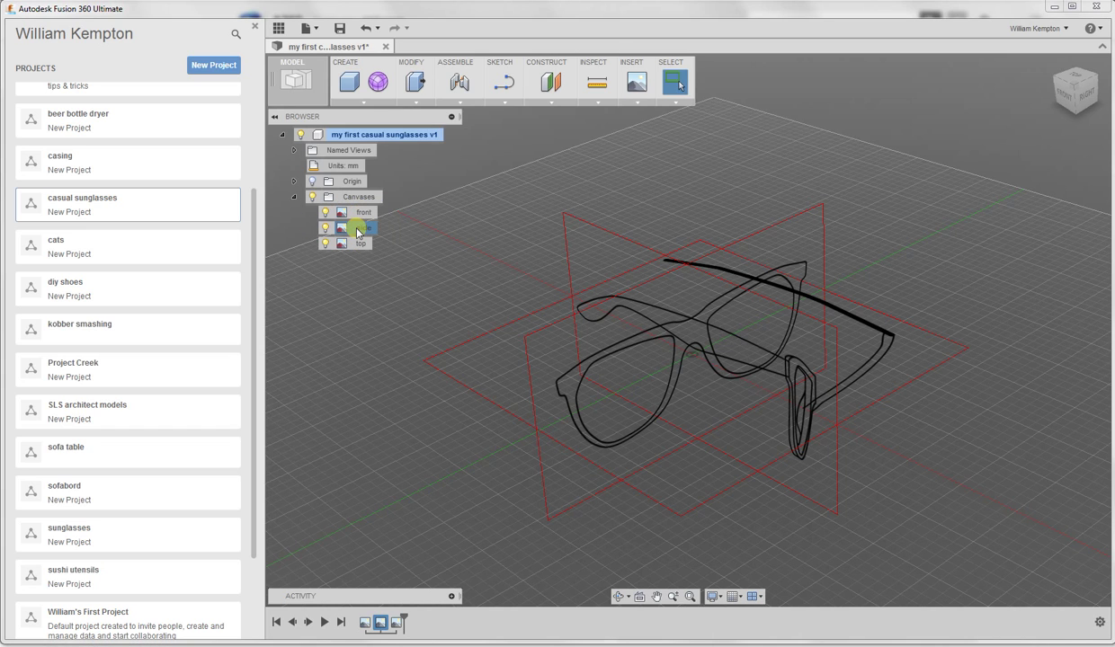
pyautogui.rightClick(358, 232)
pyautogui.click(389, 249)
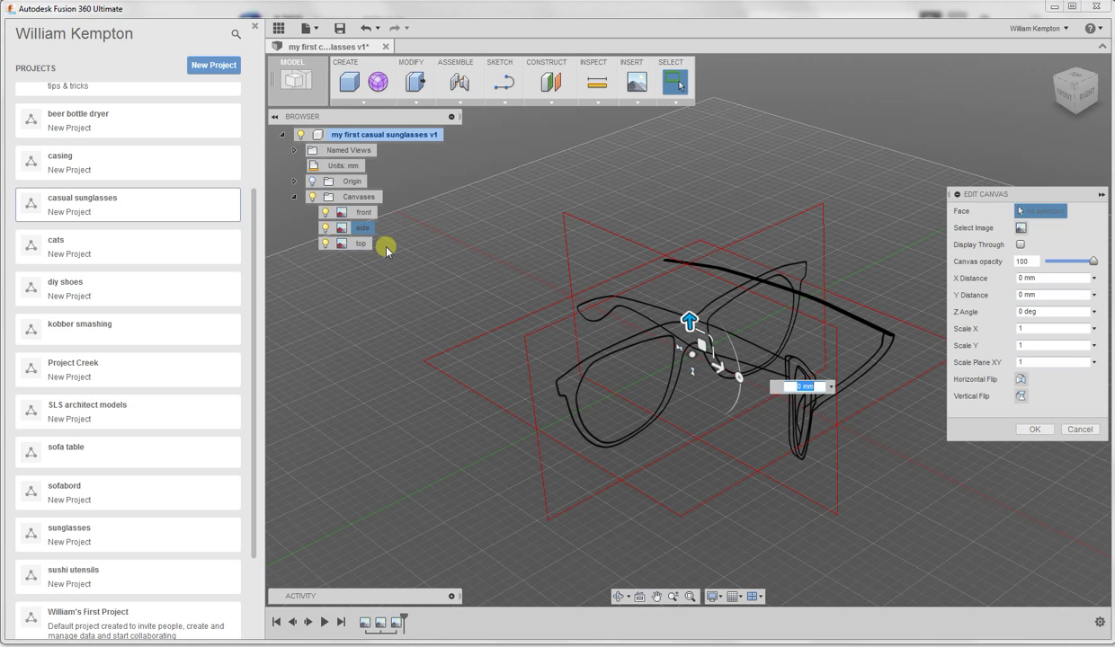
pyautogui.moveTo(719, 369); pyautogui.dragTo(619, 319)
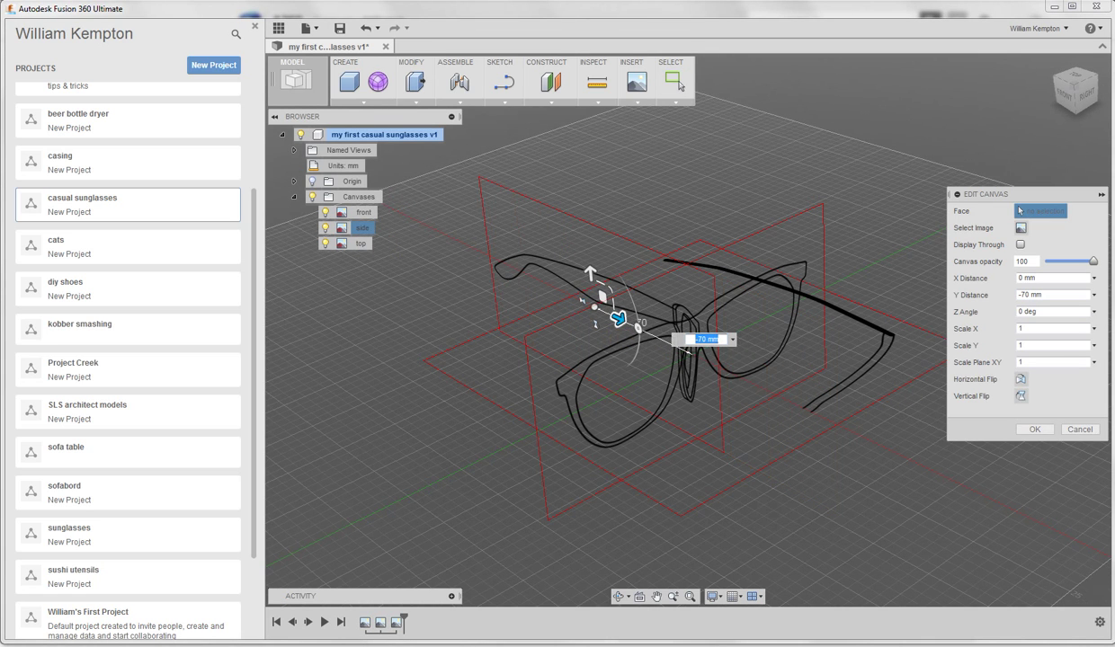
# - Refine the side canvas's Y Distance to -75 mm to line its frame up with the front canvas, and accept the edit
pyautogui.click(1065, 92)
pyautogui.moveTo(481, 434); pyautogui.dragTo(730, 220, button='middle')
pyautogui.keyDown('shift'); pyautogui.moveTo(655, 315); pyautogui.dragTo(602, 291, button='middle'); pyautogui.keyUp('shift')
pyautogui.moveTo(603, 289); pyautogui.dragTo(567, 288)
pyautogui.scroll(5, 567, 289)
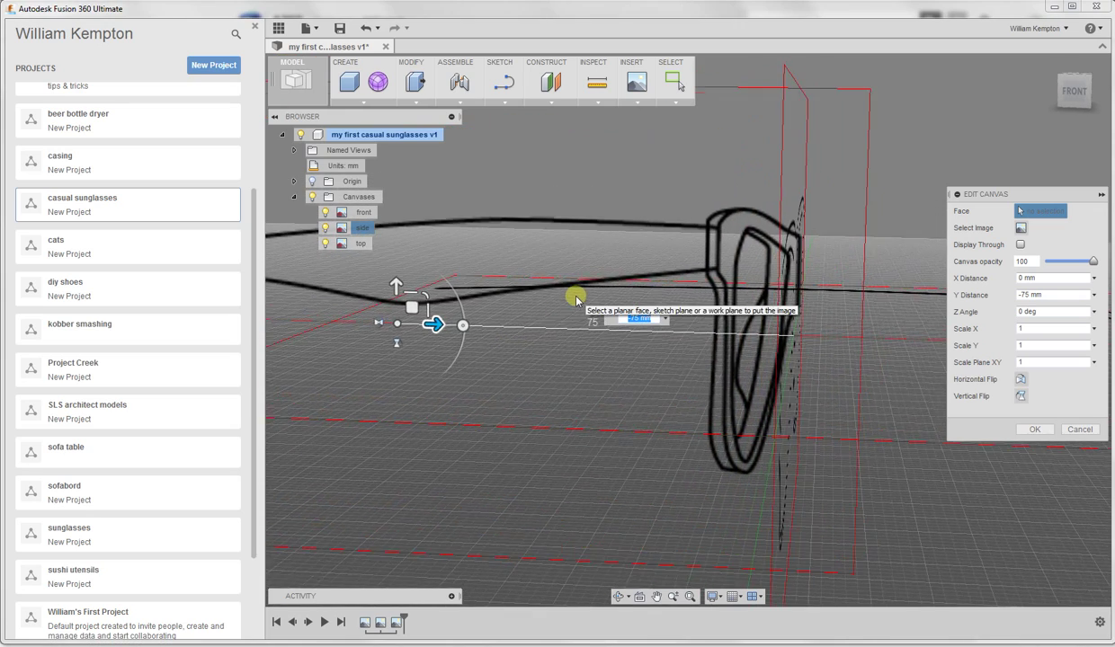
pyautogui.scroll(3, 576, 298)
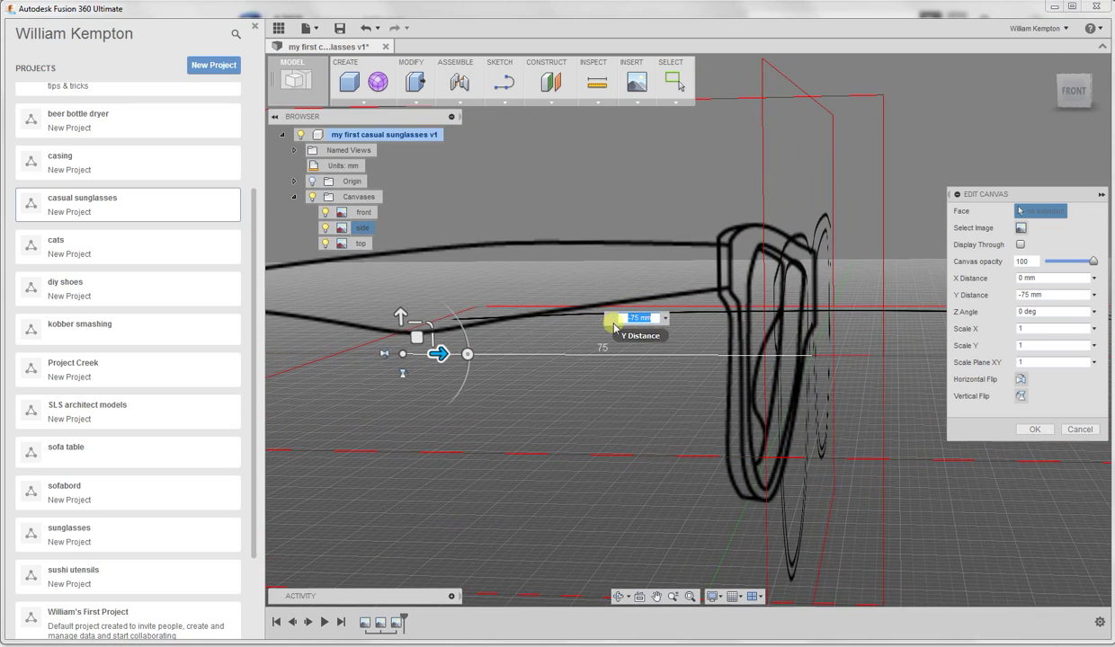
pyautogui.scroll(-2, 580, 355)
pyautogui.scroll(-3, 582, 359)
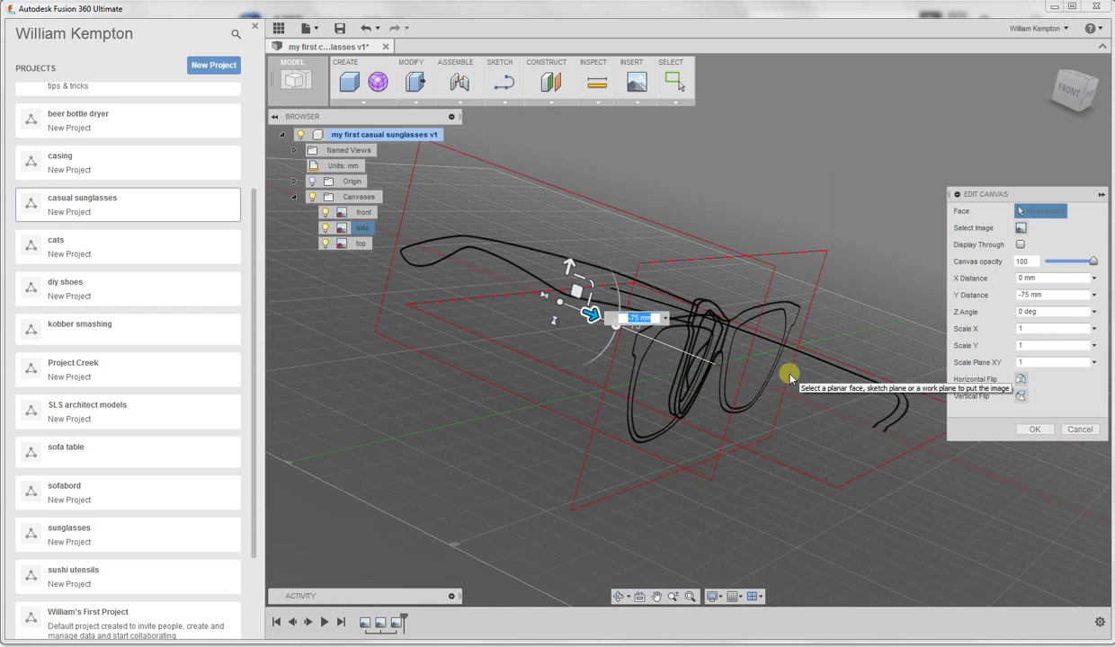
pyautogui.click(1031, 429)
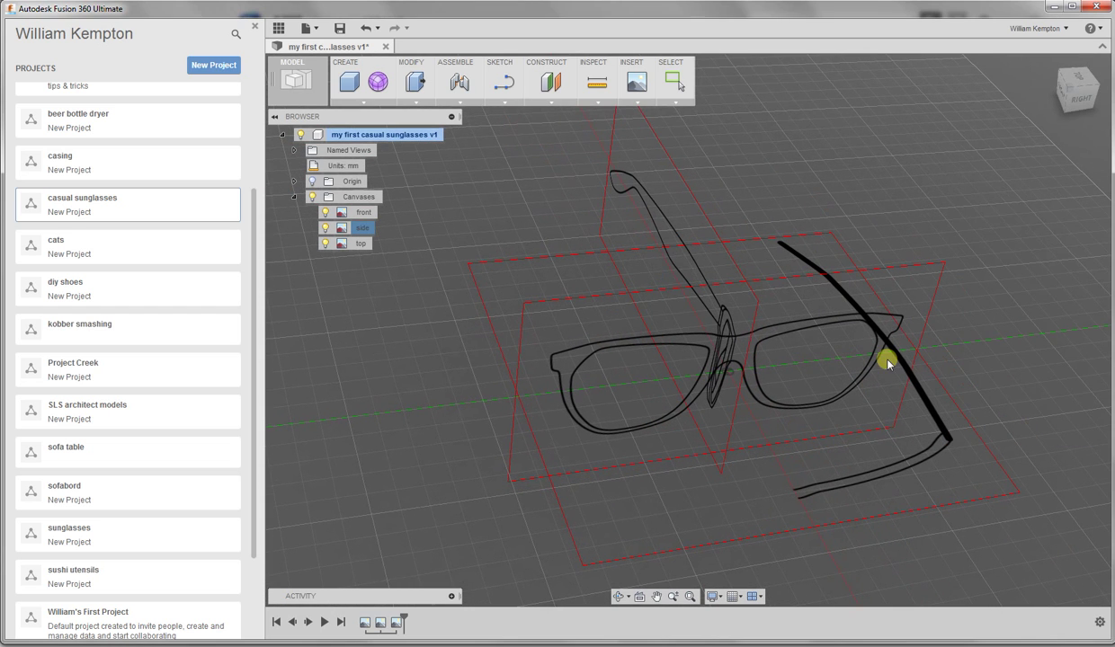
# - Edit the top canvas and shift it to an X Distance of -75 mm, bringing its frame front towards the front canvas
pyautogui.click(350, 245)
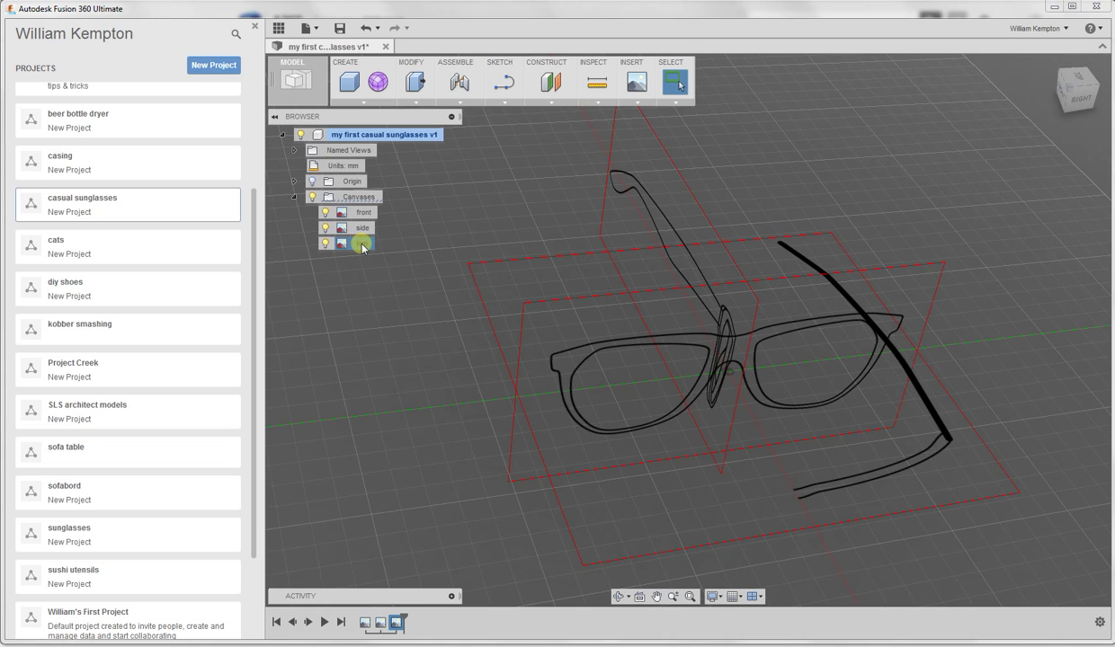
pyautogui.rightClick(361, 245)
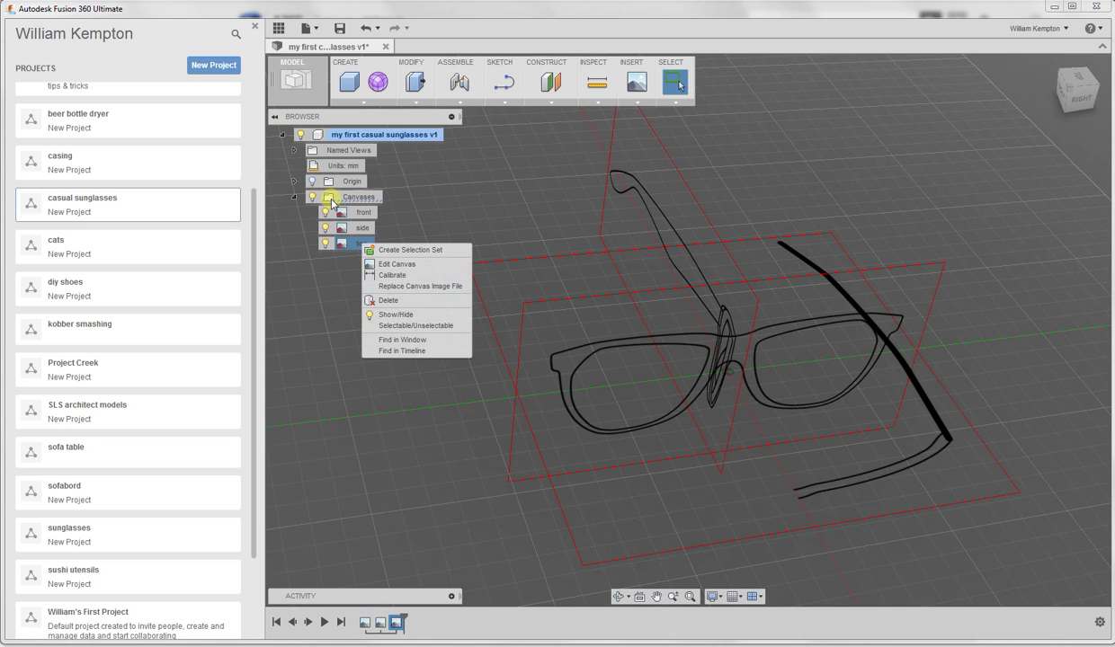
pyautogui.click(410, 267)
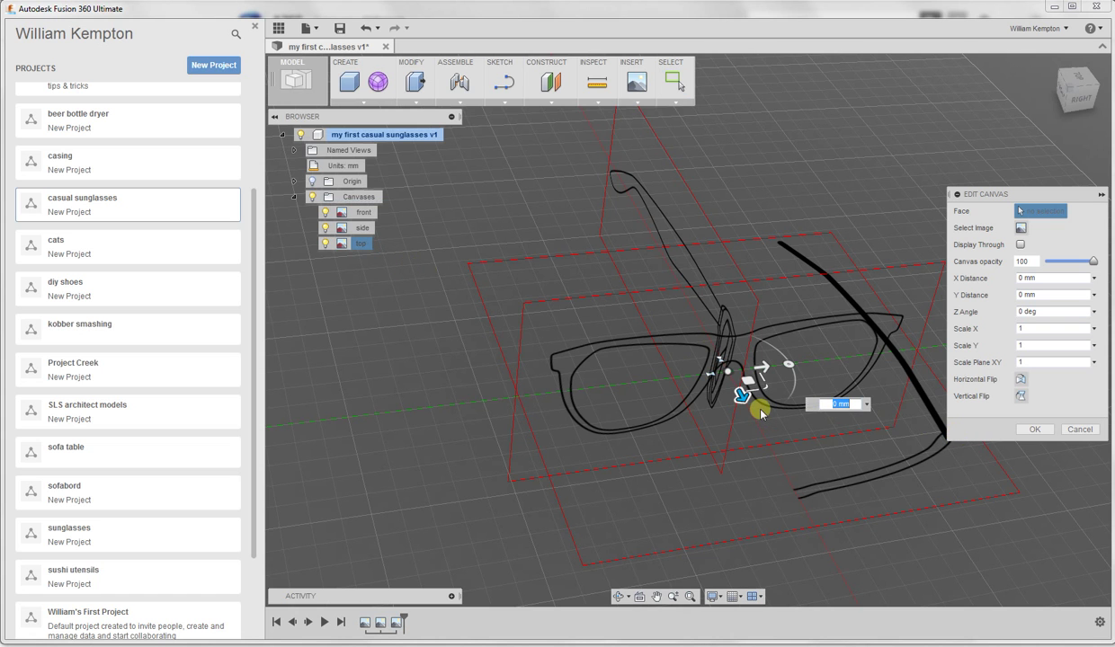
pyautogui.moveTo(765, 426); pyautogui.dragTo(767, 400)
pyautogui.keyDown('shift'); pyautogui.moveTo(767, 400); pyautogui.dragTo(675, 380, button='middle'); pyautogui.keyUp('shift')
pyautogui.moveTo(668, 302); pyautogui.dragTo(660, 239)
pyautogui.keyDown('shift'); pyautogui.moveTo(659, 239); pyautogui.dragTo(649, 179, button='middle'); pyautogui.keyUp('shift')
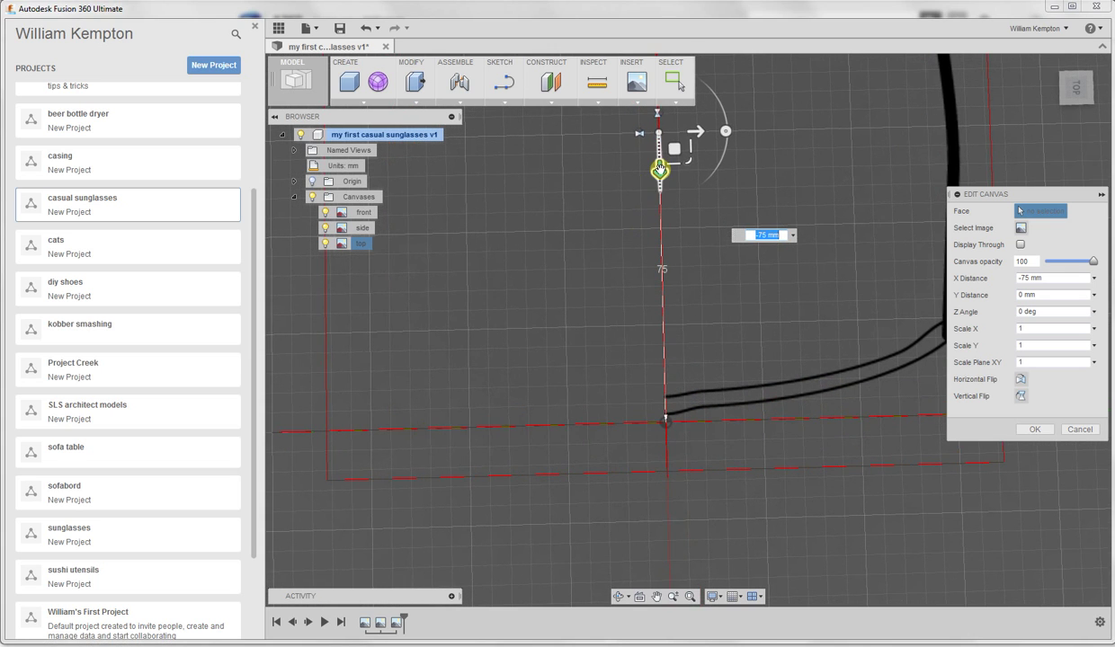
# - Fine-tune the top canvas's X Distance to -74 mm so its bridge meets the front canvas plane, and accept the edit
pyautogui.moveTo(661, 169); pyautogui.dragTo(660, 183)
pyautogui.keyDown('shift'); pyautogui.moveTo(660, 183); pyautogui.dragTo(651, 241, button='middle'); pyautogui.keyUp('shift')
pyautogui.moveTo(651, 240); pyautogui.dragTo(649, 232)
pyautogui.moveTo(650, 232)
pyautogui.keyDown('shift'); pyautogui.mouseDown(button='middle')
pyautogui.moveTo(609, 240)
pyautogui.moveTo(600, 264)
pyautogui.moveTo(639, 229)
pyautogui.moveTo(642, 286)
pyautogui.moveTo(642, 244)
pyautogui.moveTo(668, 279)
pyautogui.moveTo(636, 225)
pyautogui.moveTo(518, 277)
pyautogui.mouseUp(button='middle'); pyautogui.keyUp('shift')
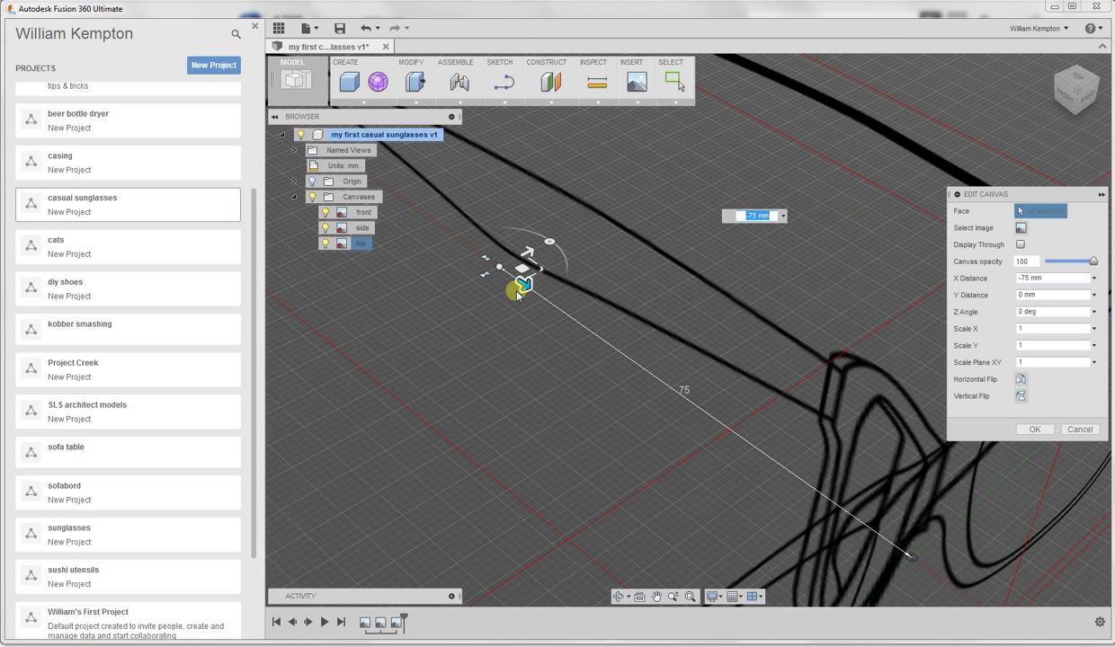
pyautogui.moveTo(519, 282); pyautogui.dragTo(531, 288)
pyautogui.keyDown('shift'); pyautogui.moveTo(531, 287); pyautogui.dragTo(756, 380, button='middle'); pyautogui.keyUp('shift')
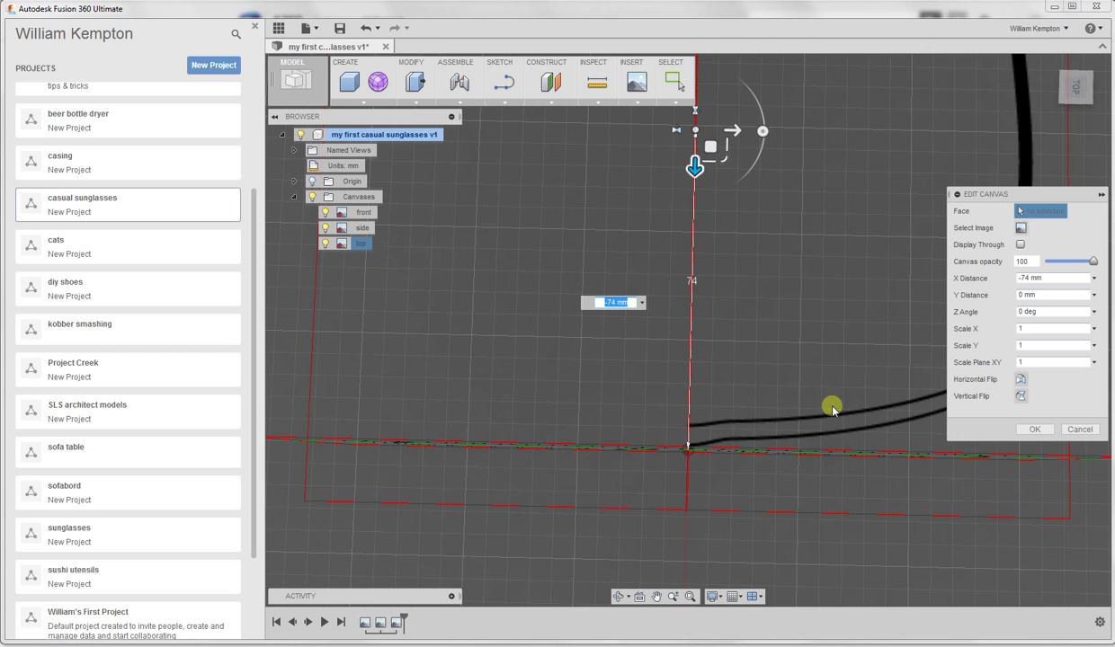
pyautogui.click(1034, 430)
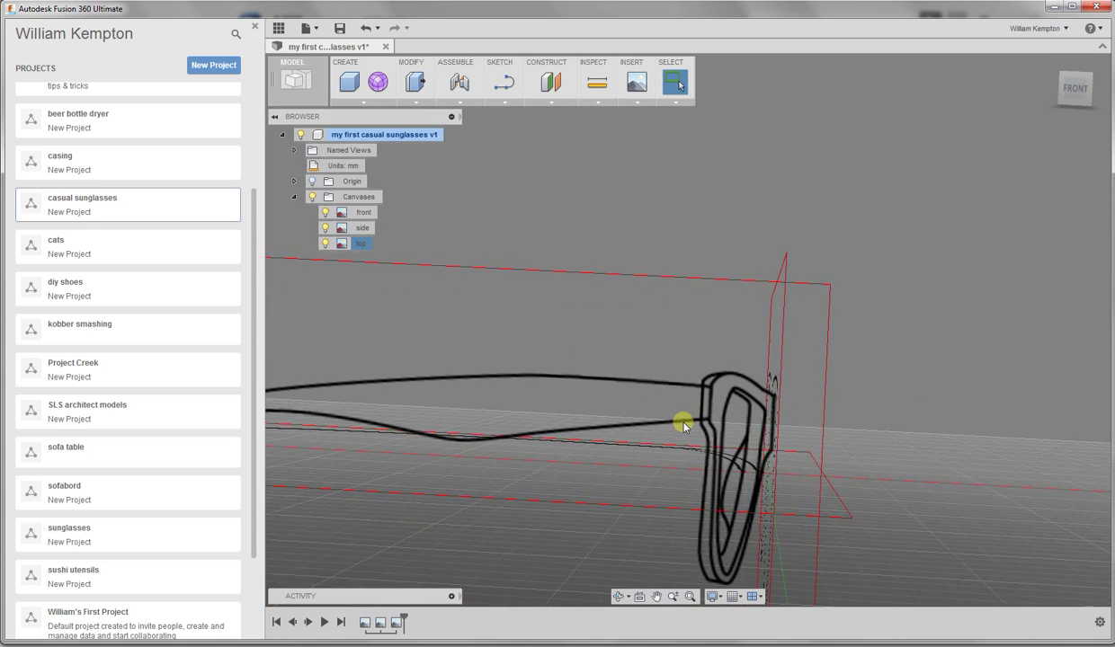
# - Start a sphere on the horizontal origin plane in the top view, placing its centre about 75 mm behind the front canvas
pyautogui.scroll(3, 710, 407)
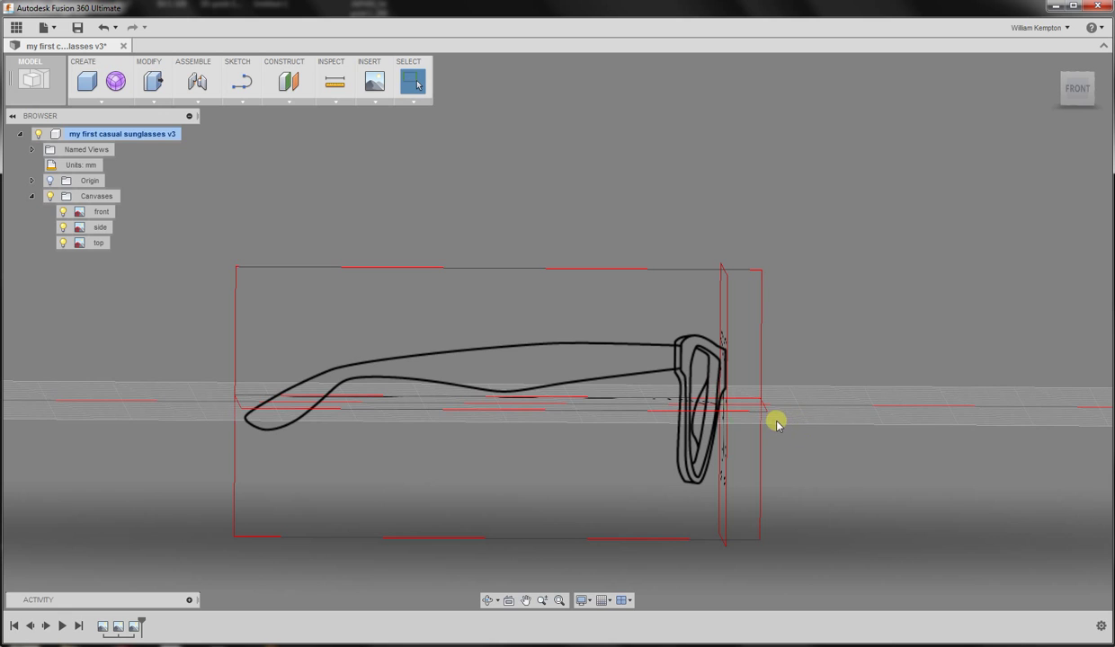
pyautogui.scroll(1, 759, 420)
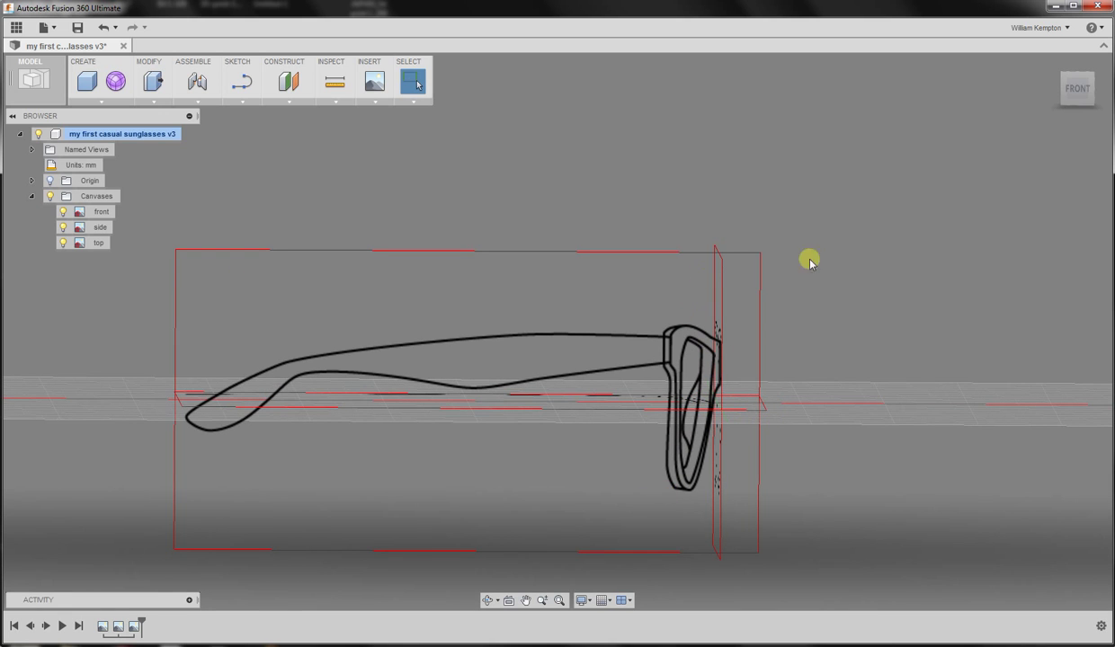
pyautogui.click(1081, 72)
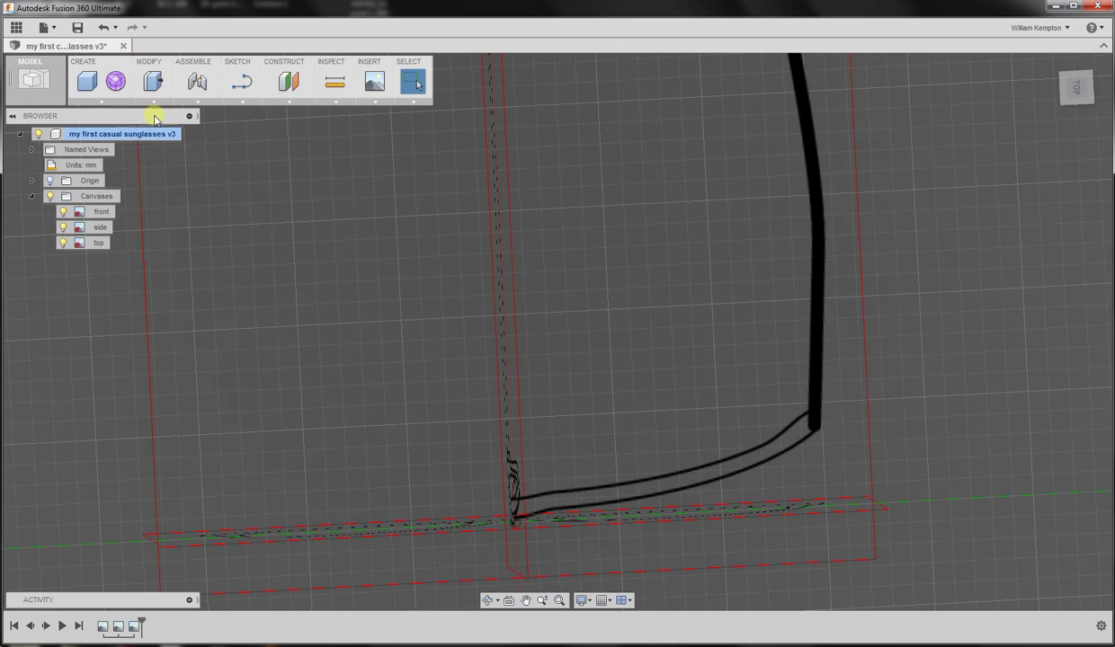
pyautogui.click(36, 79)
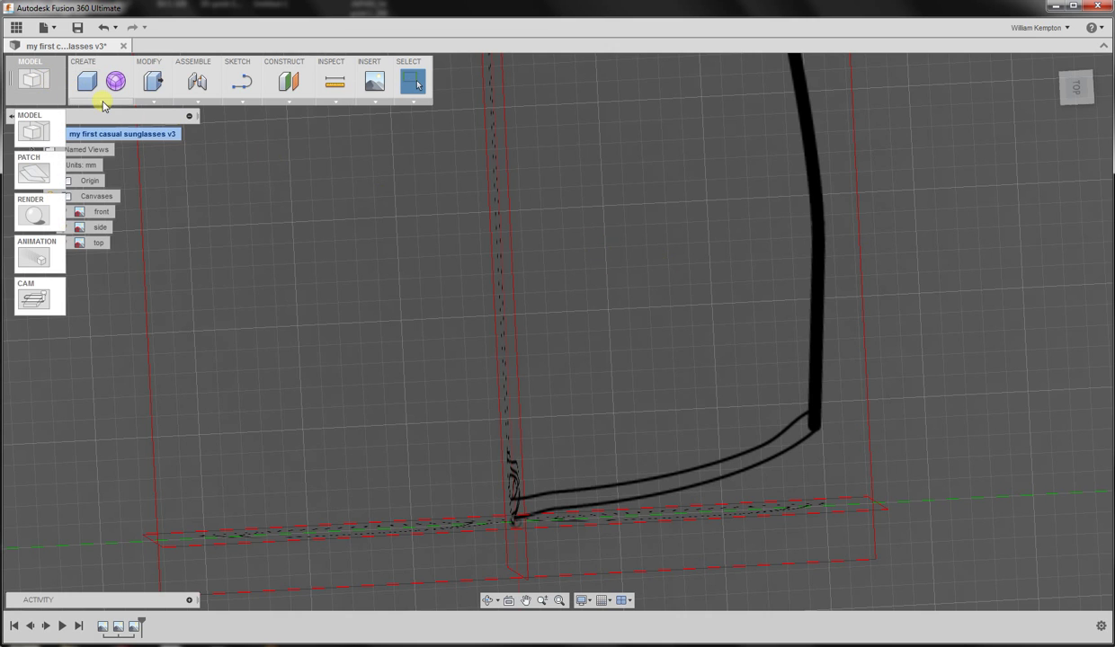
pyautogui.click(102, 101)
pyautogui.click(97, 148)
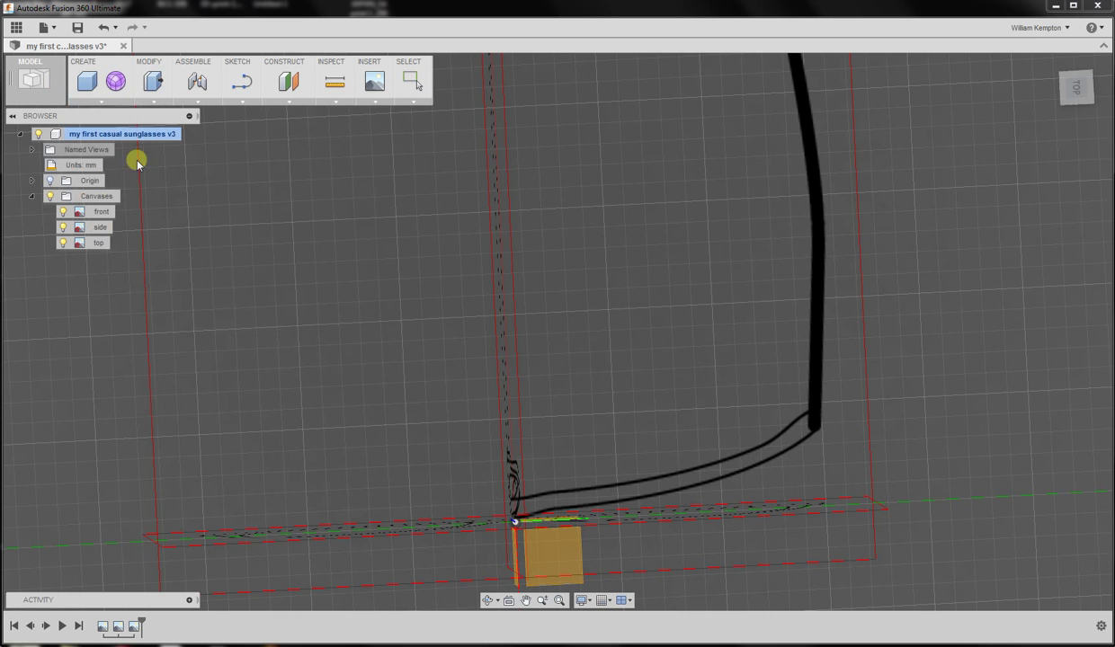
pyautogui.click(1070, 90)
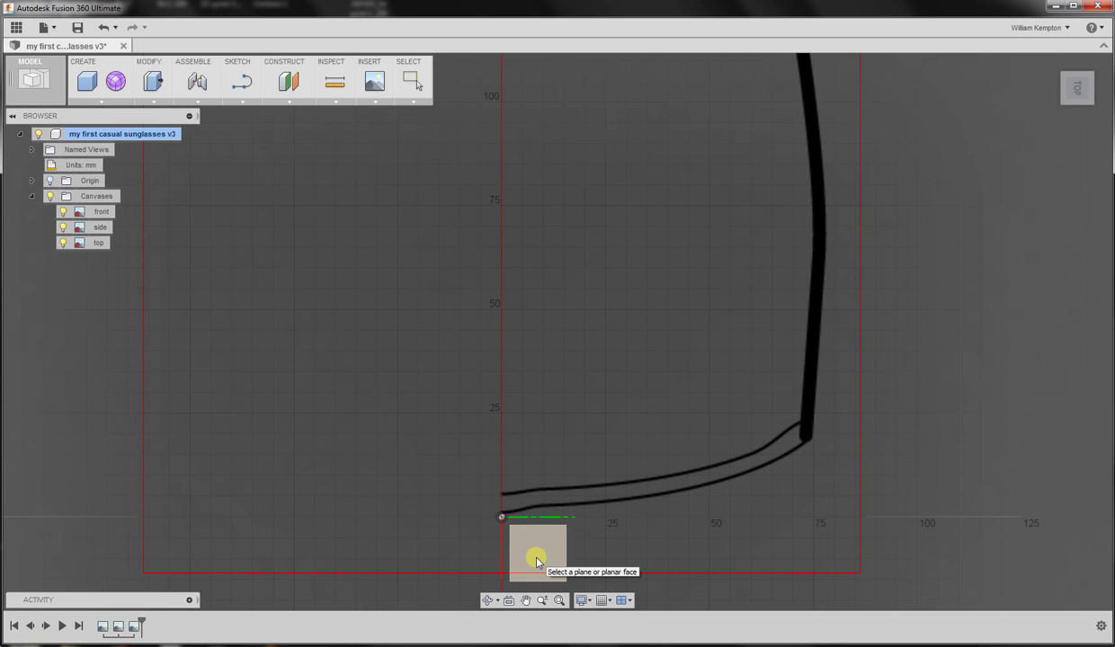
pyautogui.click(537, 563)
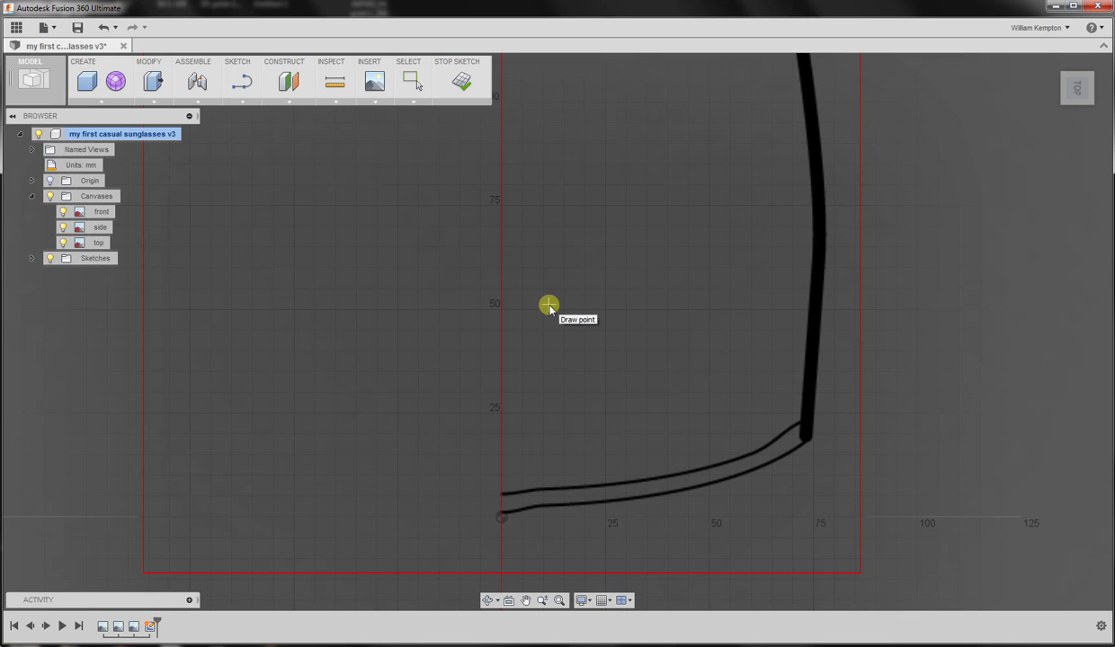
pyautogui.click(535, 206)
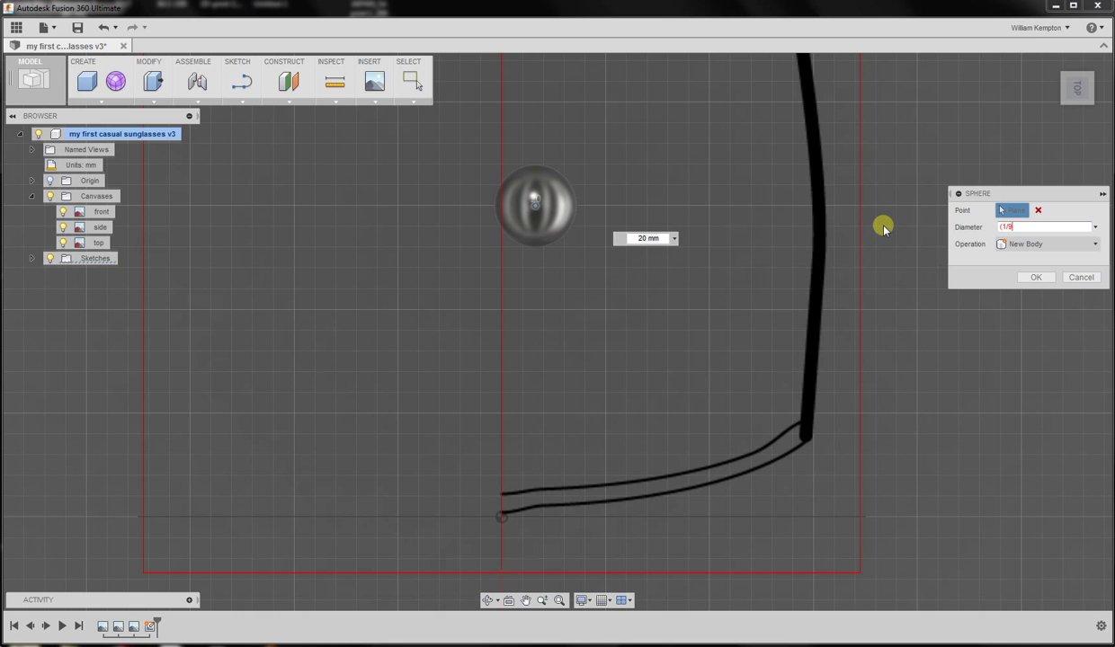
# - Set the sphere's diameter to (1/9*1m)*2 and create it as a new body
pyautogui.write(')')
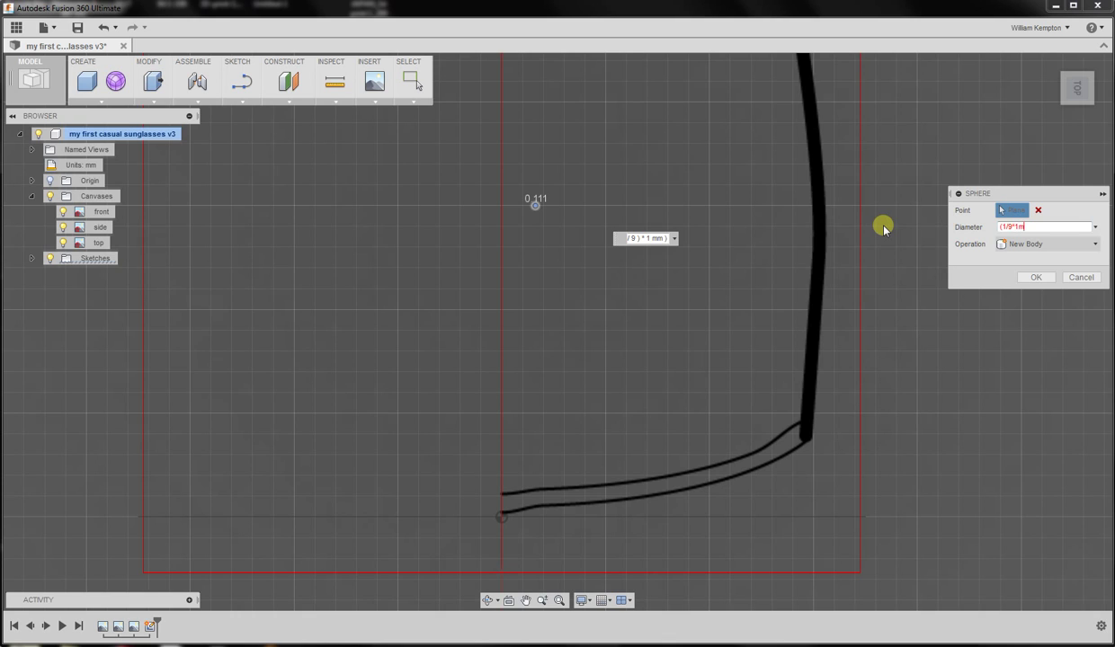
pyautogui.write(')')
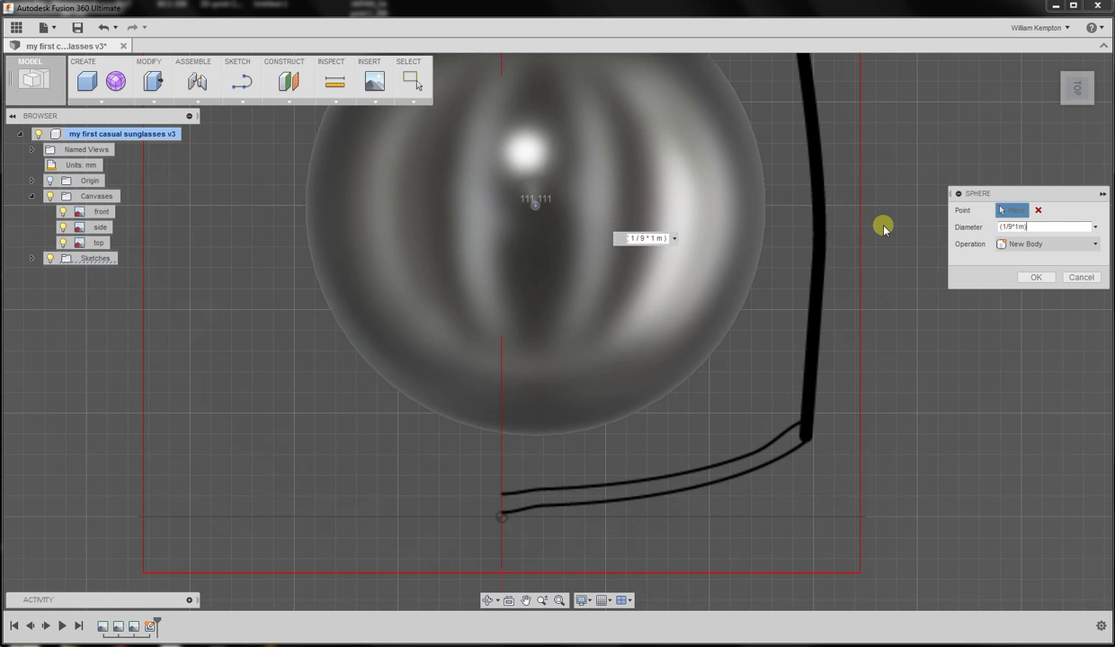
pyautogui.write('*2')
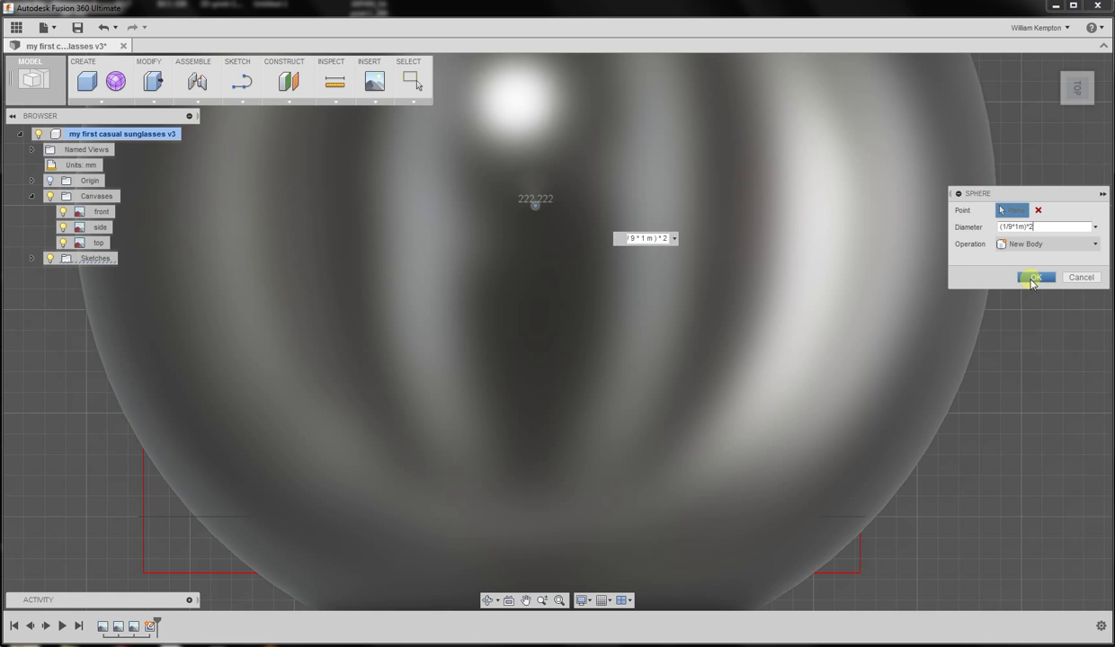
pyautogui.click(1034, 278)
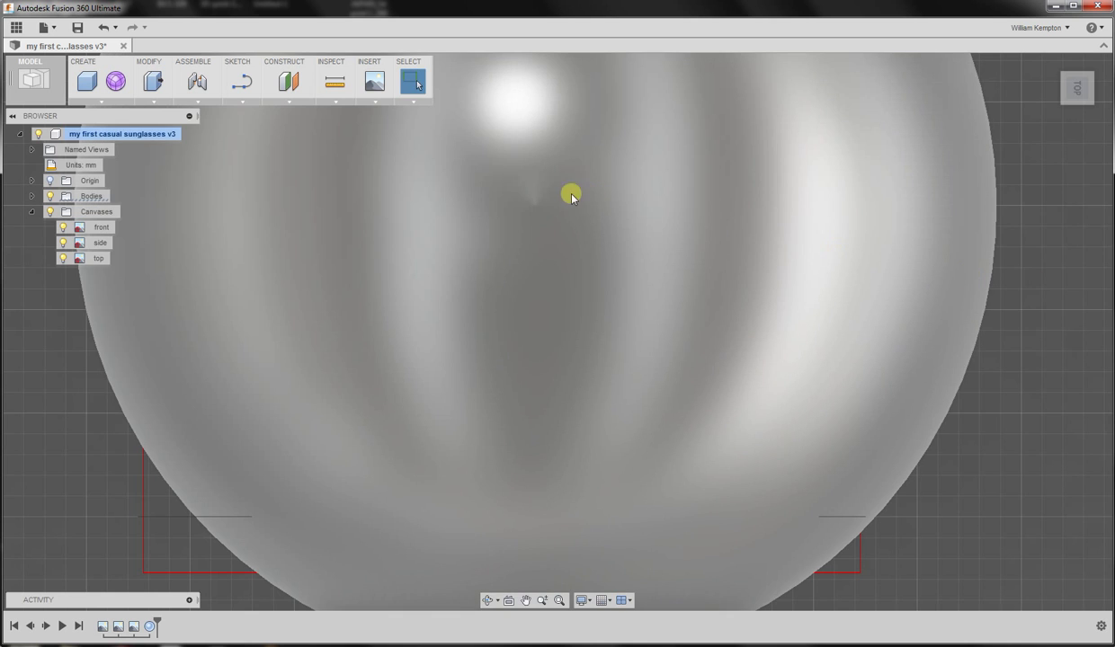
# - Move the sphere body in the top view by about 1.2 mm in X and -39 mm in Z to meet the canvas frame curve
pyautogui.scroll(2, 450, 194)
pyautogui.scroll(-3, 452, 202)
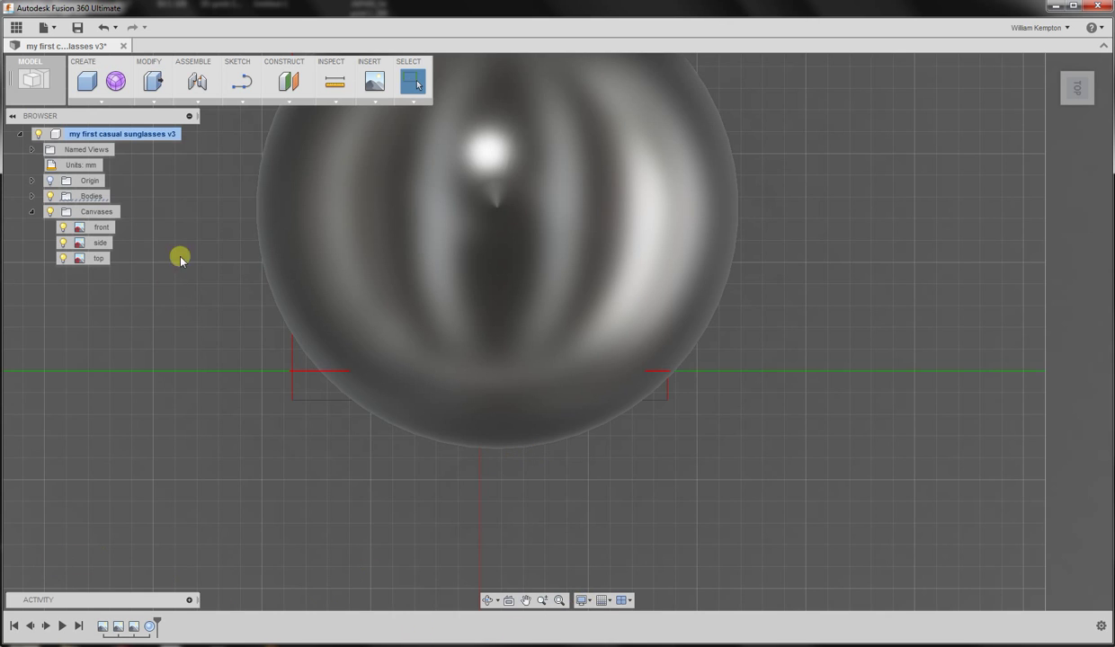
pyautogui.rightClick(416, 213)
pyautogui.click(373, 233)
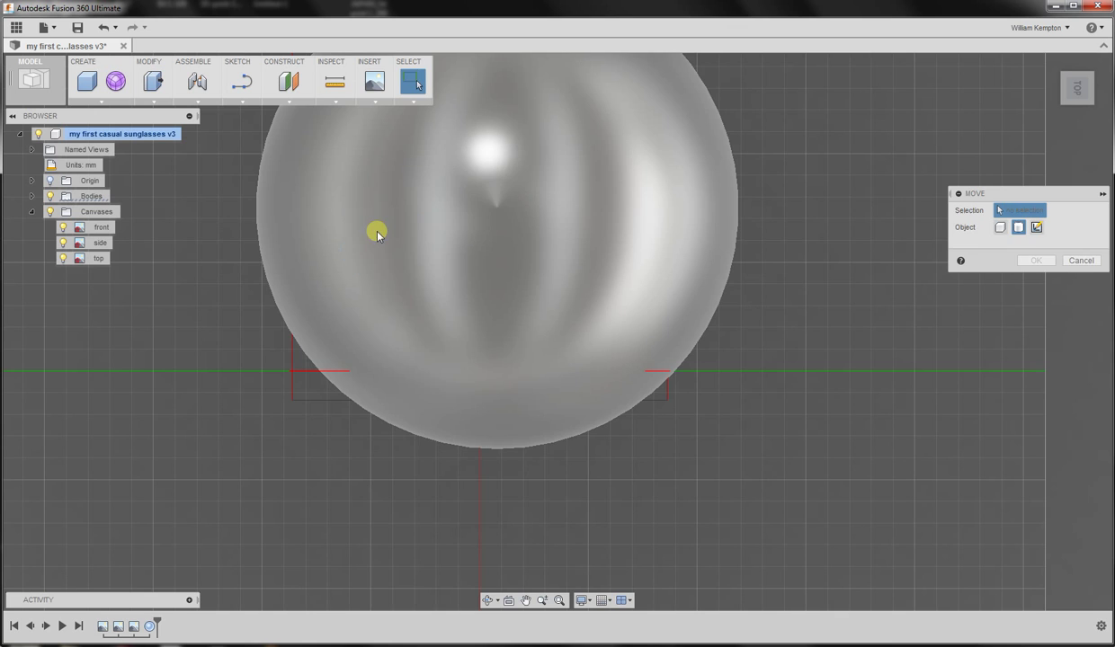
pyautogui.click(432, 321)
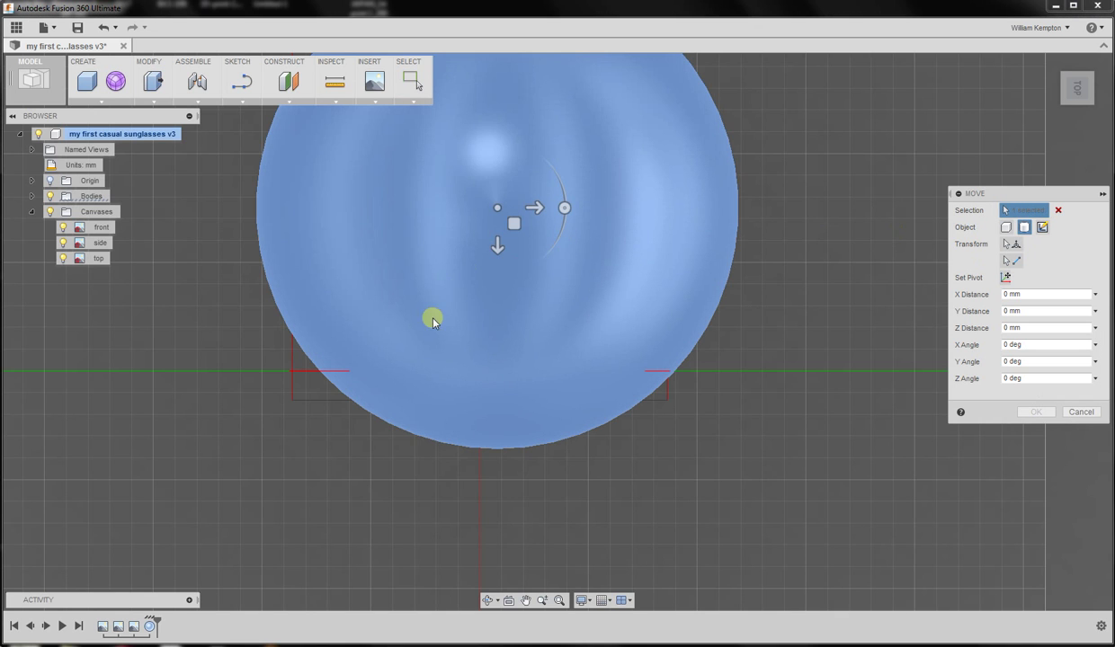
pyautogui.moveTo(514, 225); pyautogui.dragTo(513, 134)
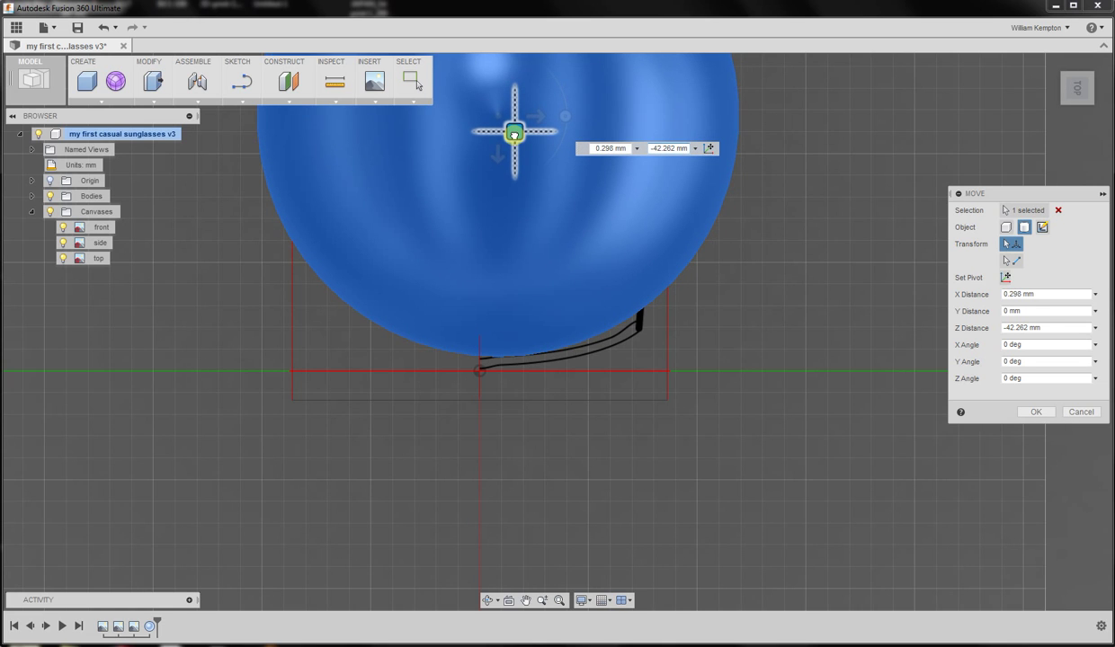
pyautogui.moveTo(514, 134); pyautogui.dragTo(516, 141)
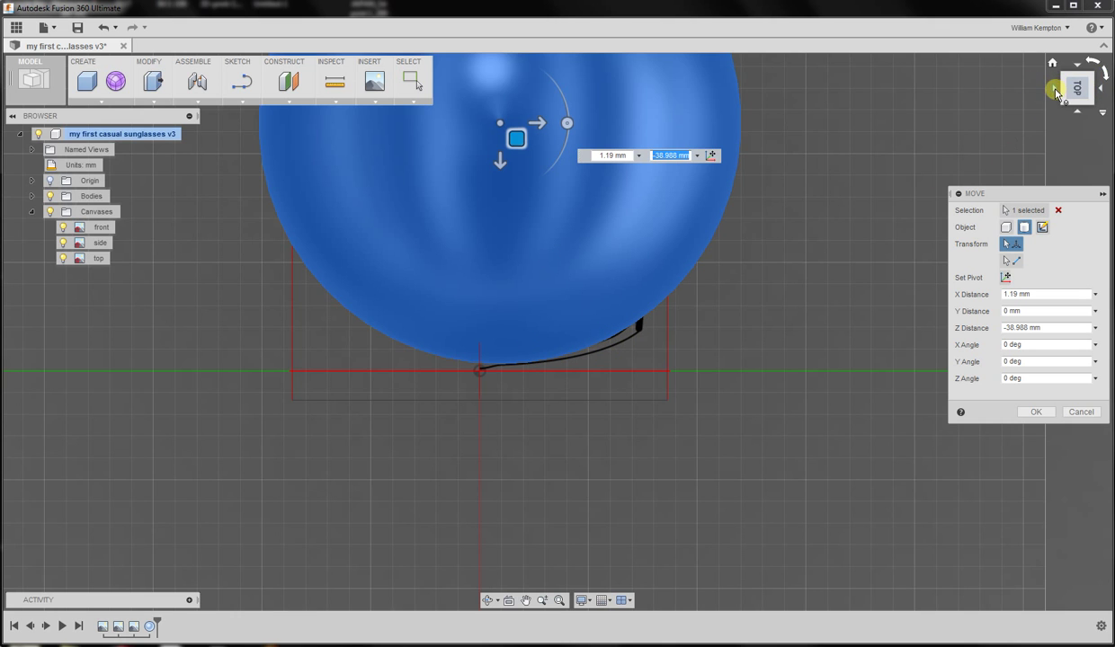
# - Raise the sphere about 13 mm in the front view, nudge it against the side canvas's lens profile, and accept the move
pyautogui.click(1056, 90)
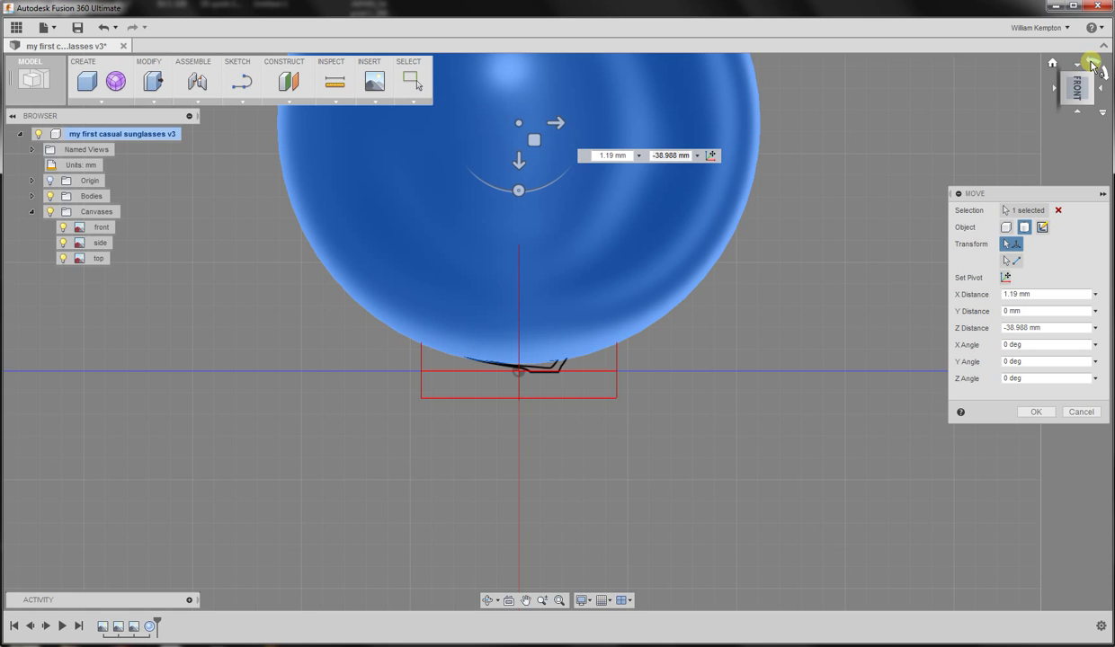
pyautogui.click(1091, 66)
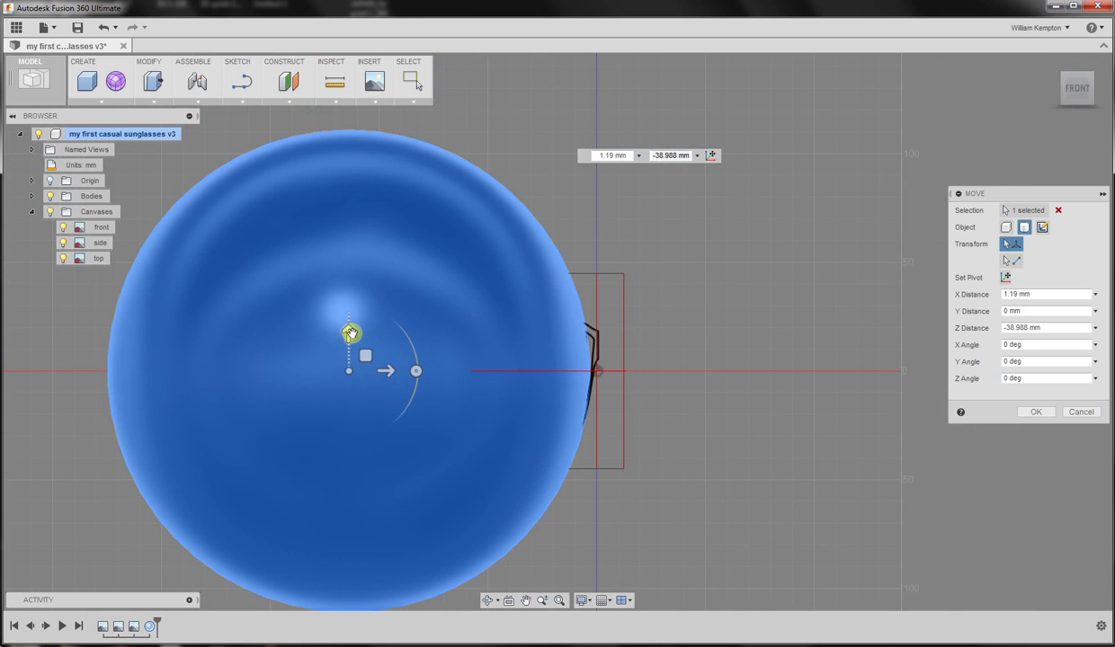
pyautogui.moveTo(350, 333); pyautogui.dragTo(349, 306)
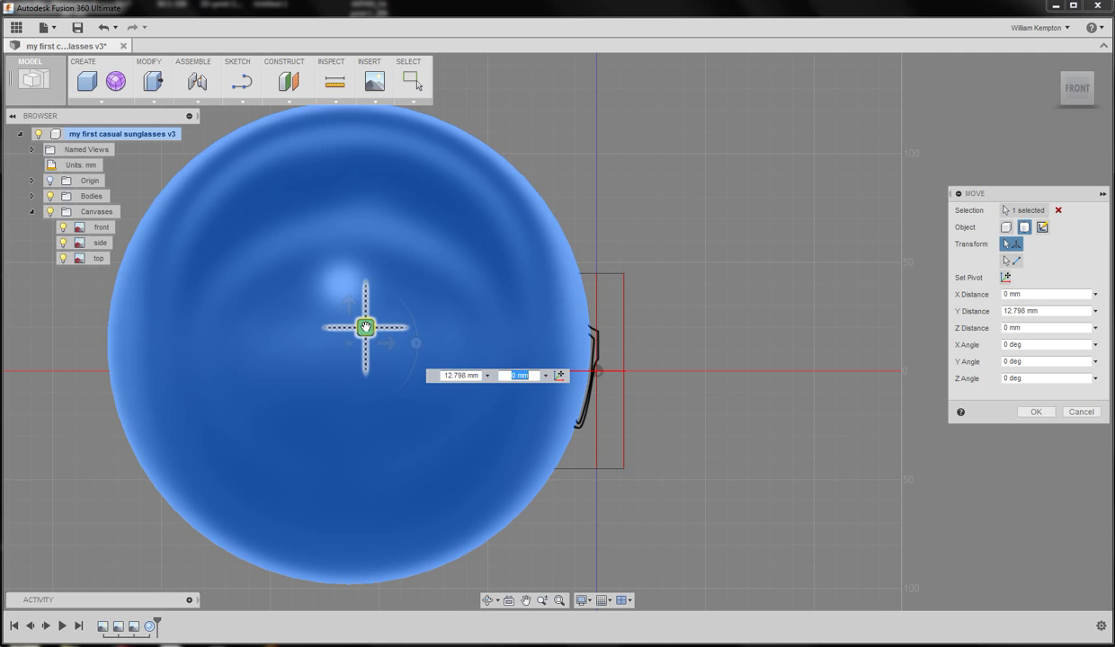
pyautogui.moveTo(365, 327); pyautogui.dragTo(368, 324)
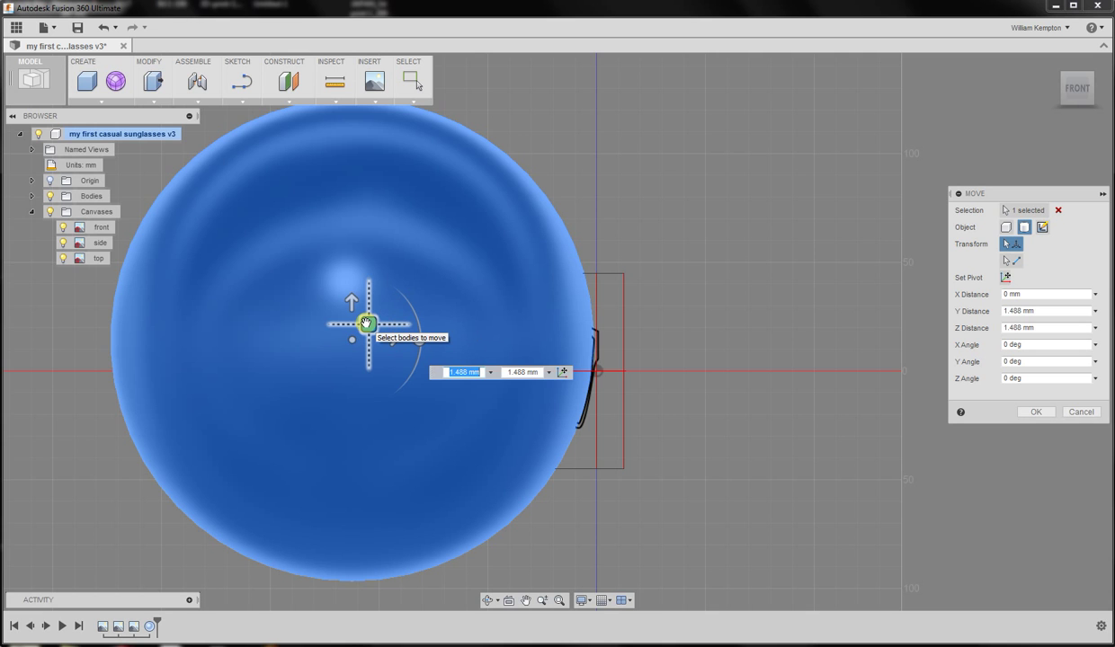
pyautogui.scroll(2, 452, 336)
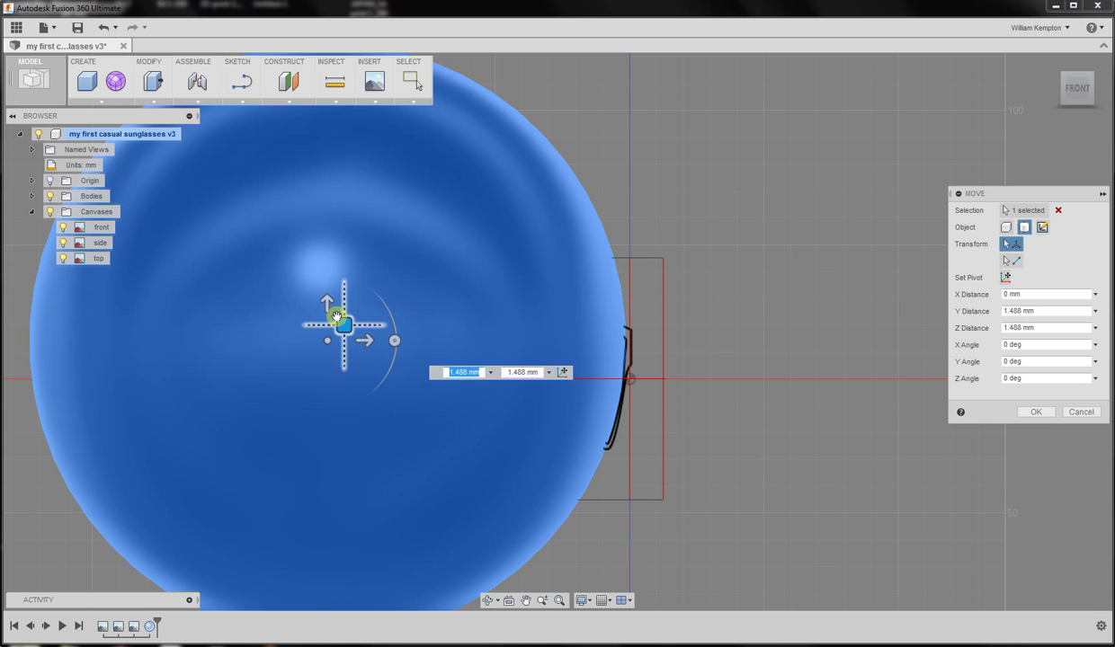
pyautogui.moveTo(344, 324); pyautogui.dragTo(343, 323)
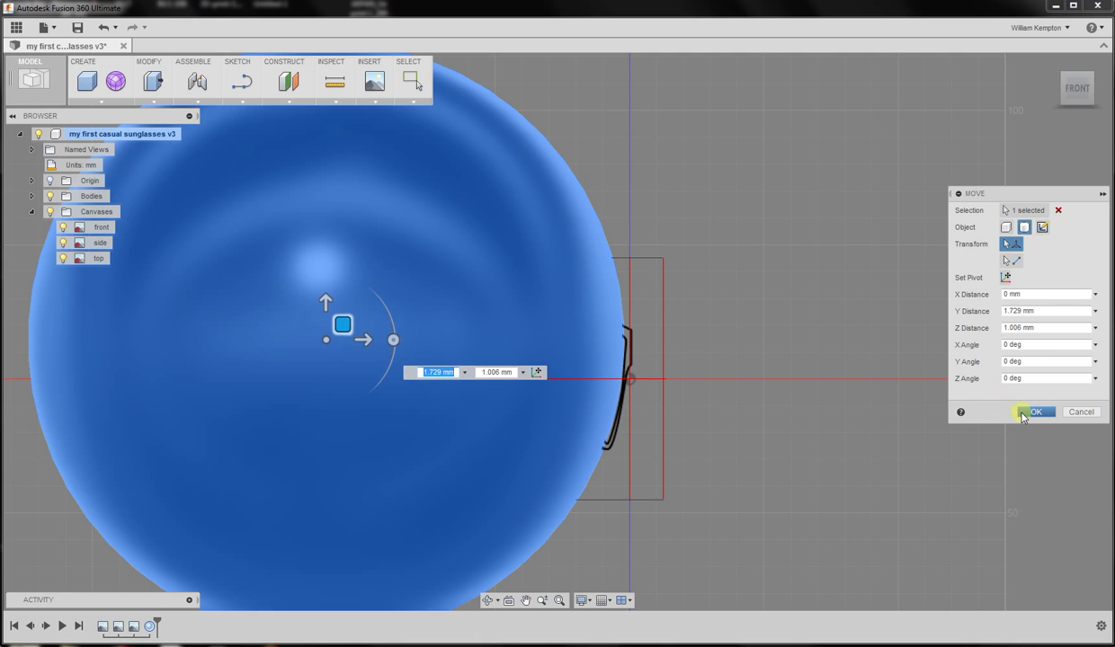
pyautogui.click(1033, 412)
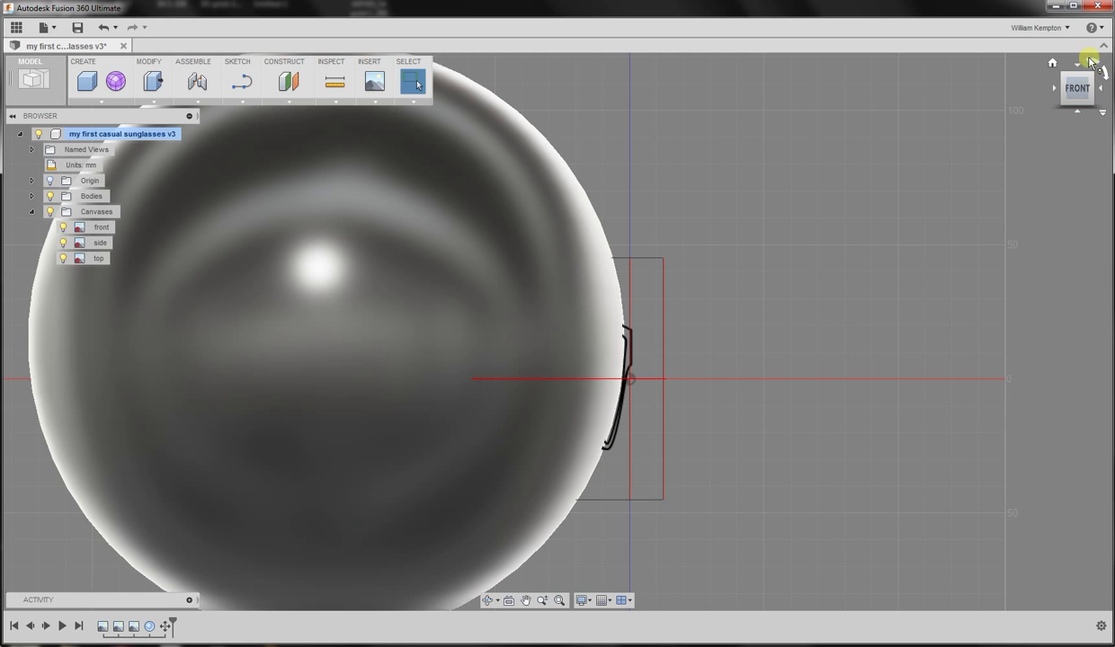
# - Facing the front canvas in the right view, create a form and start a single four-sided face with Object Snap enabled
pyautogui.click(1052, 63)
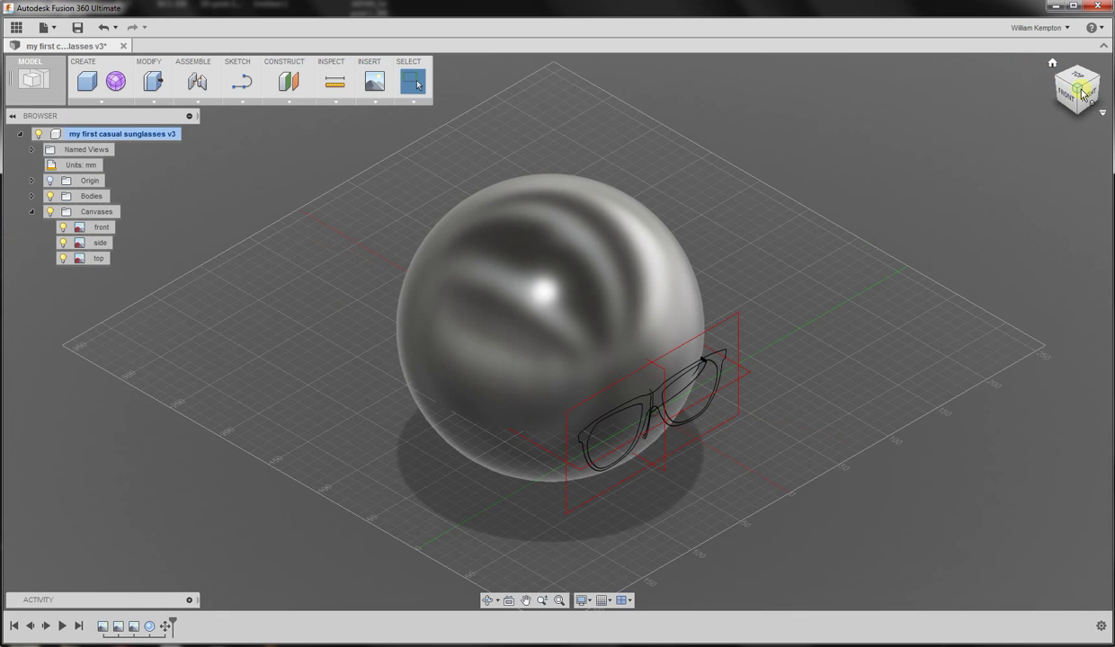
pyautogui.click(1083, 94)
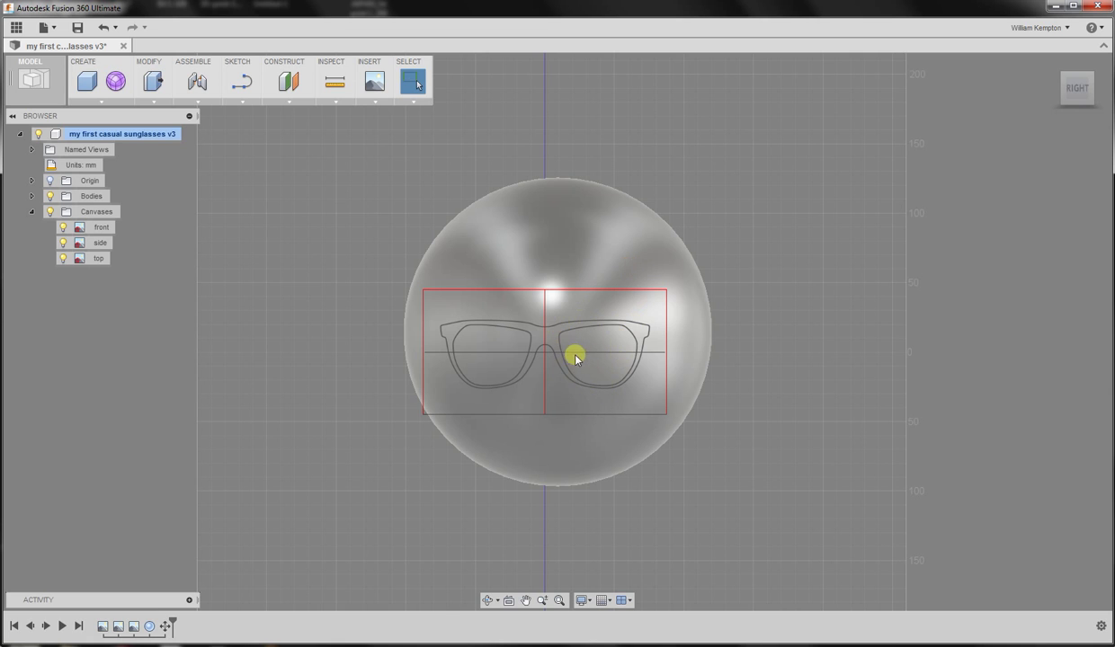
pyautogui.click(116, 85)
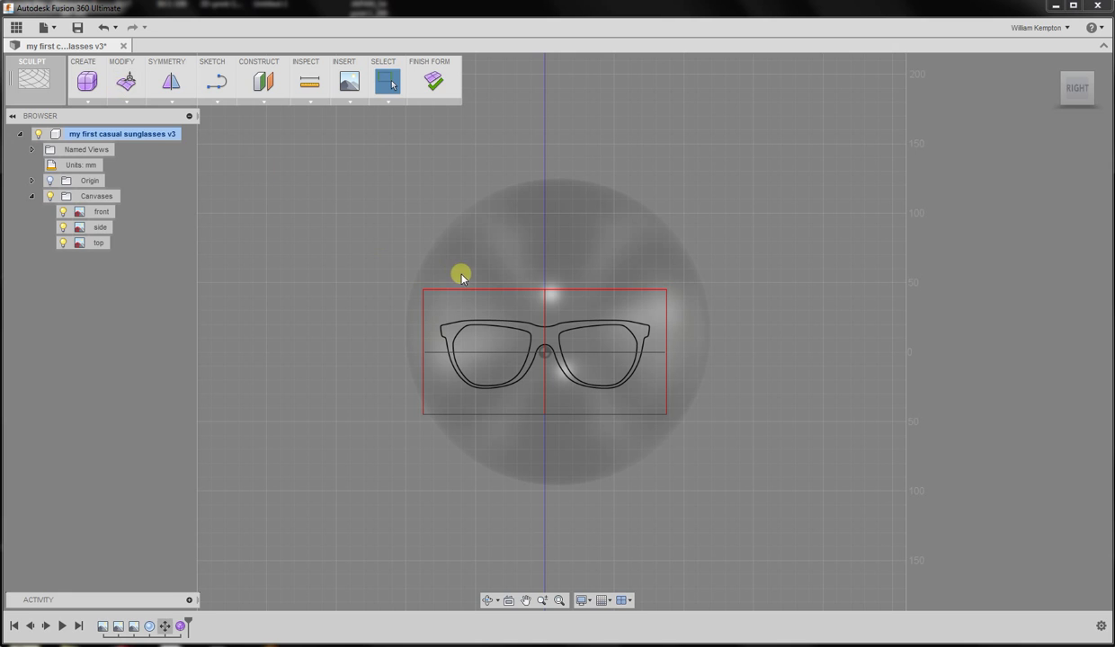
pyautogui.scroll(5, 562, 346)
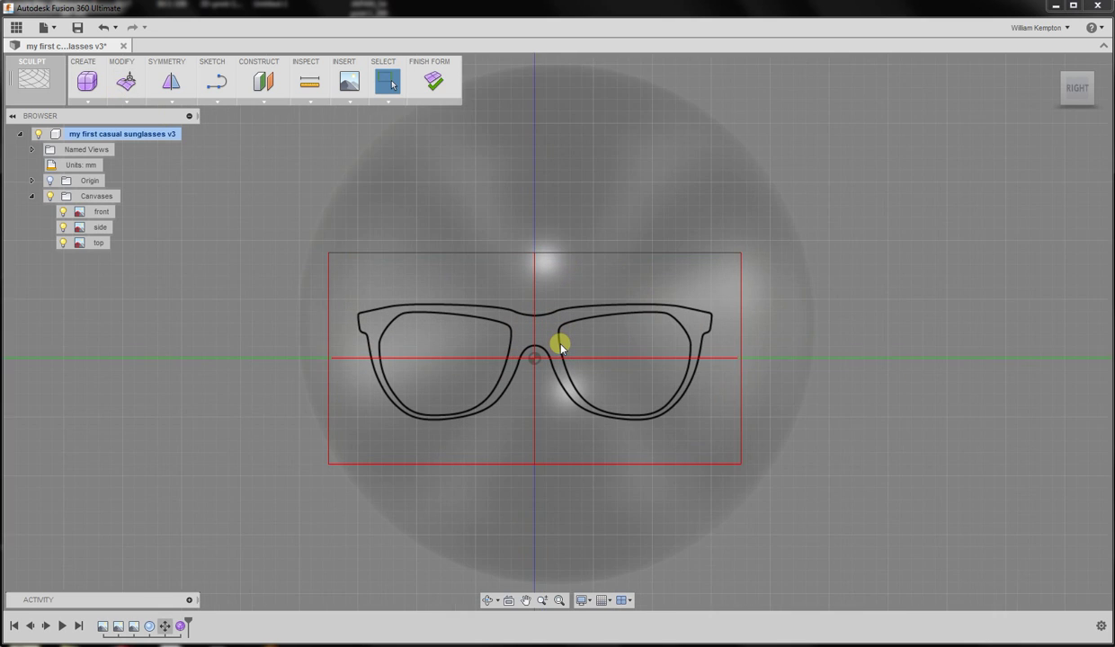
pyautogui.scroll(1, 559, 346)
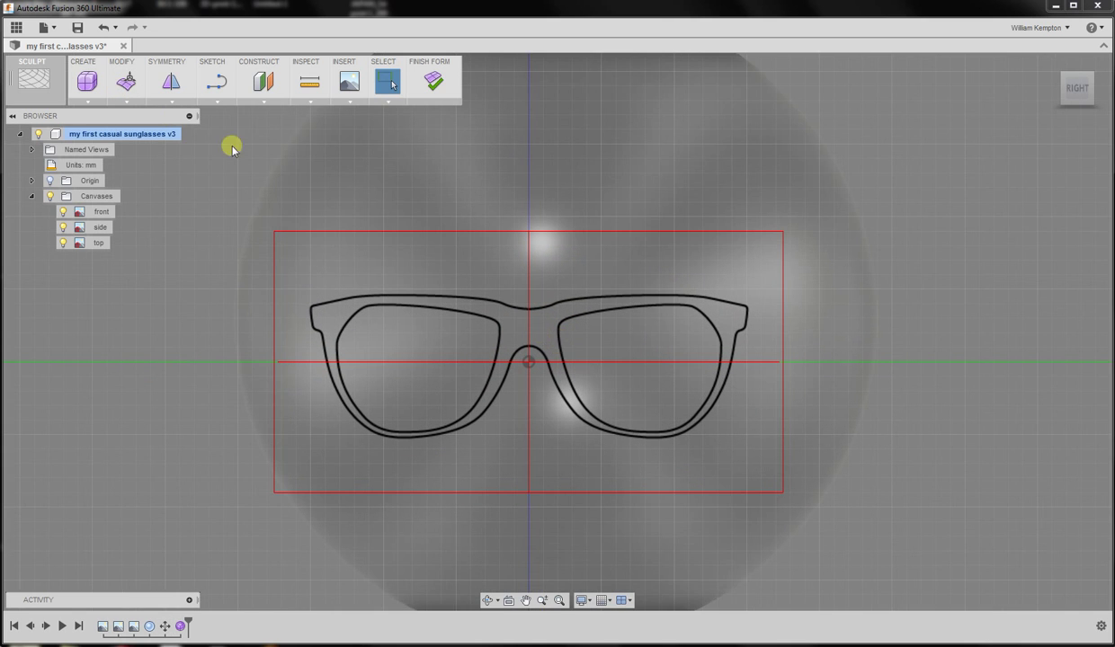
pyautogui.click(94, 105)
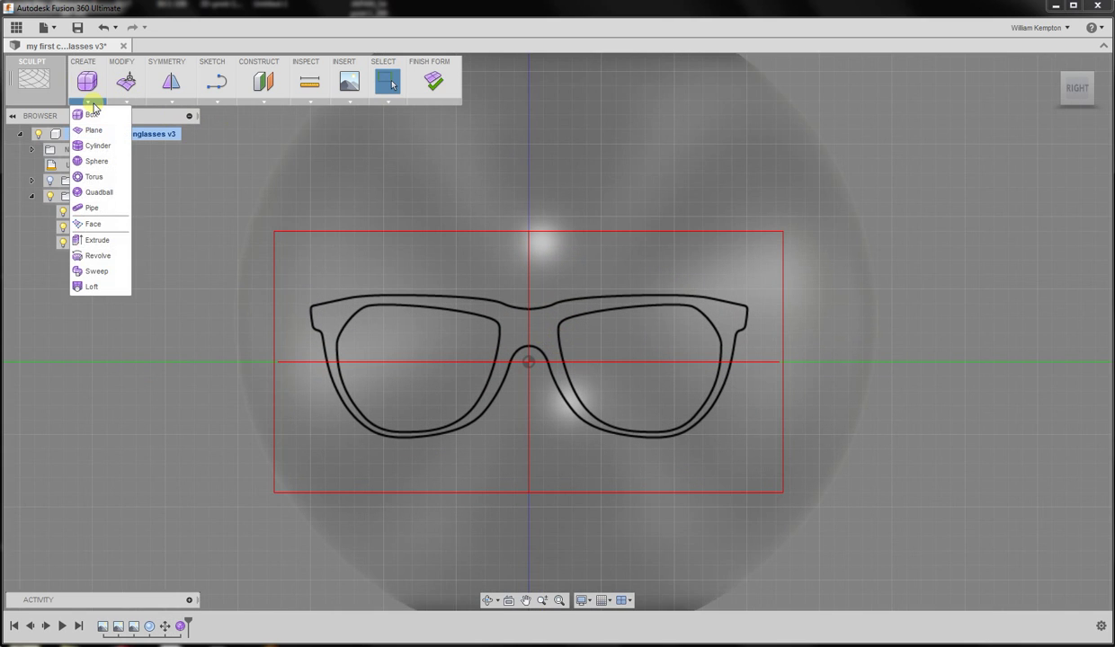
pyautogui.click(97, 225)
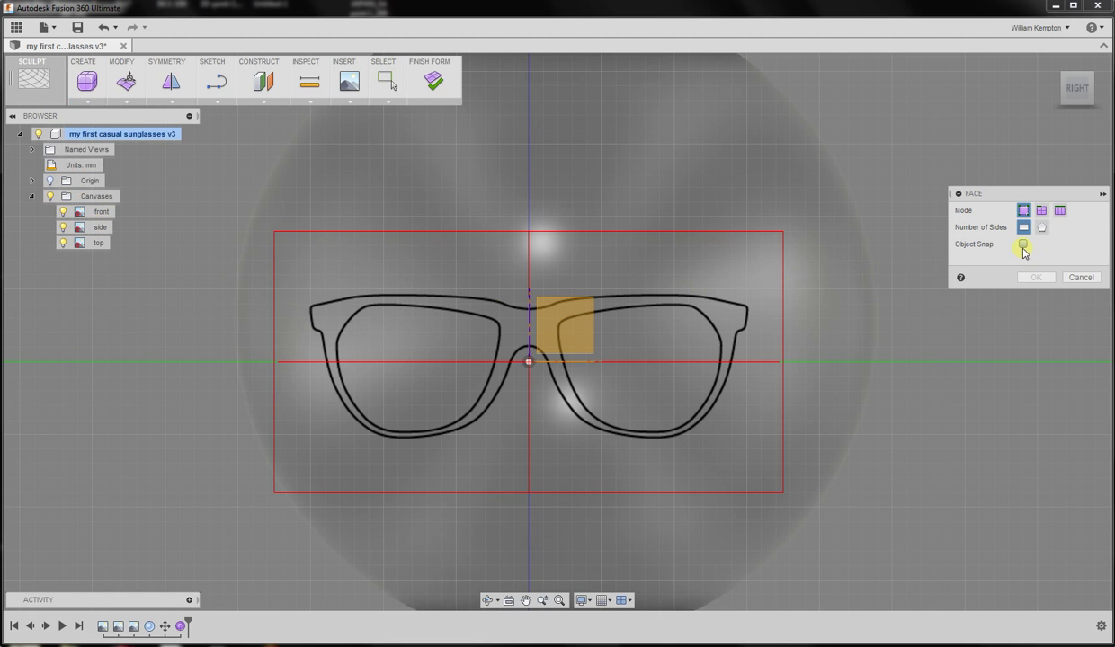
pyautogui.click(1023, 244)
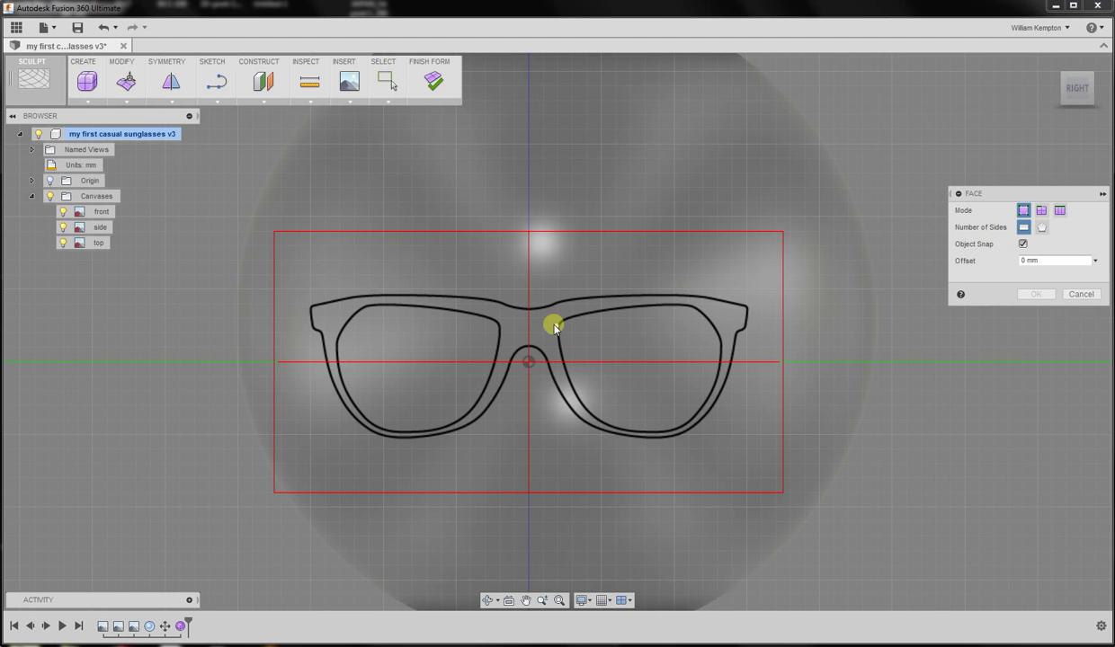
# - Check the Snap to Grid option in the grid and snap settings
pyautogui.scroll(5, 566, 310)
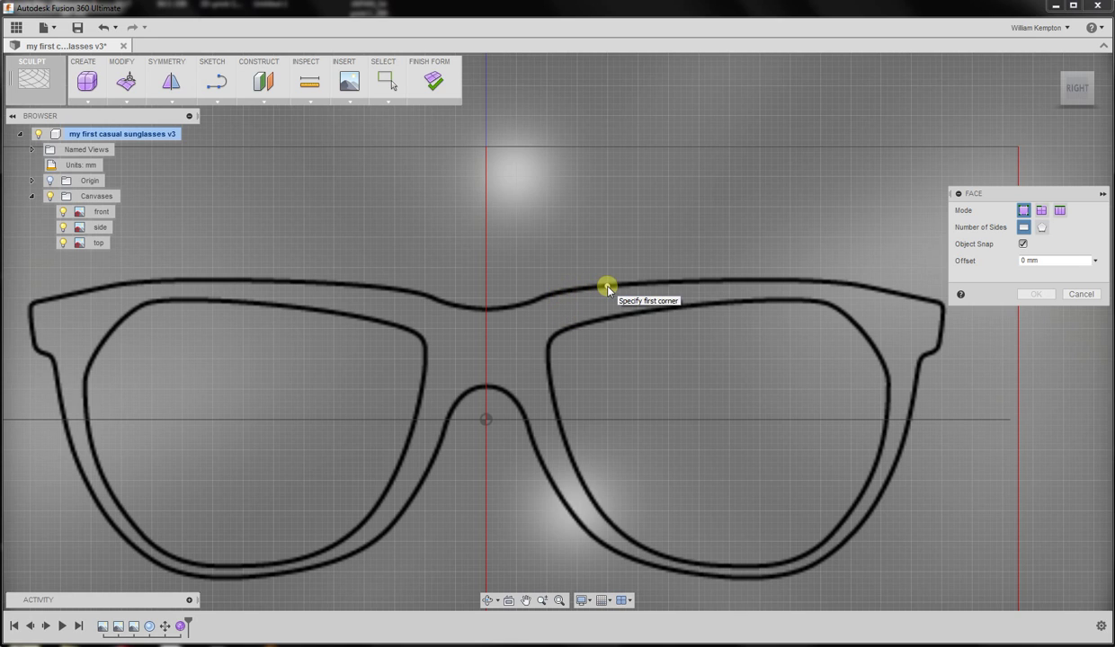
pyautogui.click(604, 600)
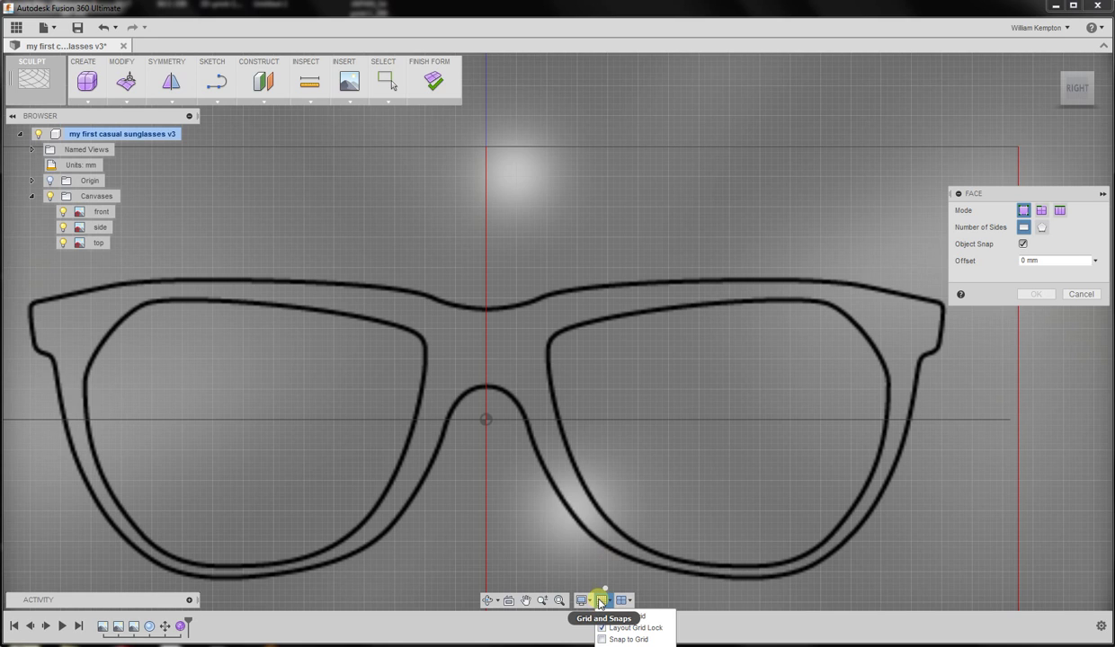
pyautogui.click(600, 603)
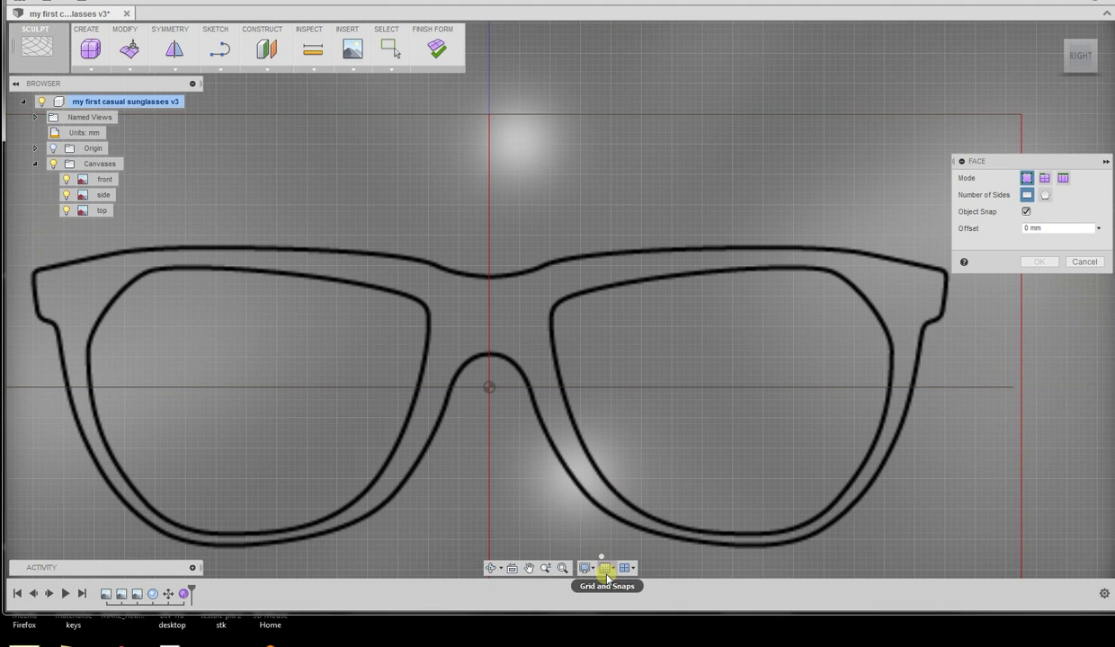
pyautogui.click(606, 572)
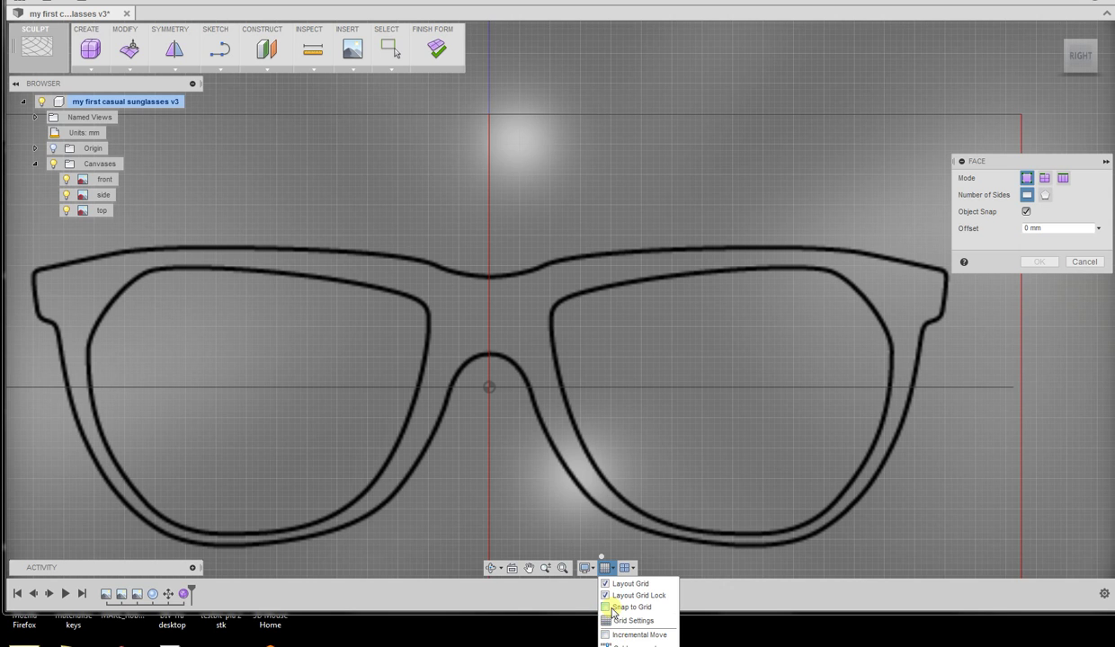
pyautogui.click(607, 572)
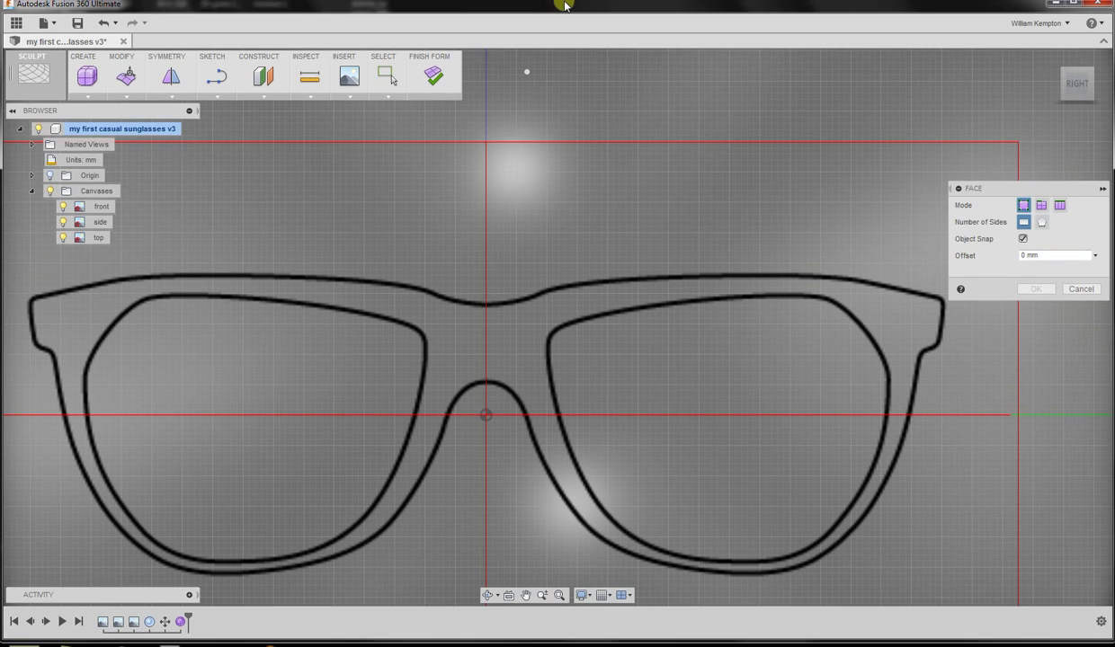
# - Draw a four-cornered face between the frame's outer and inner outlines, above the inner part of the right-hand lens
pyautogui.scroll(2, 573, 364)
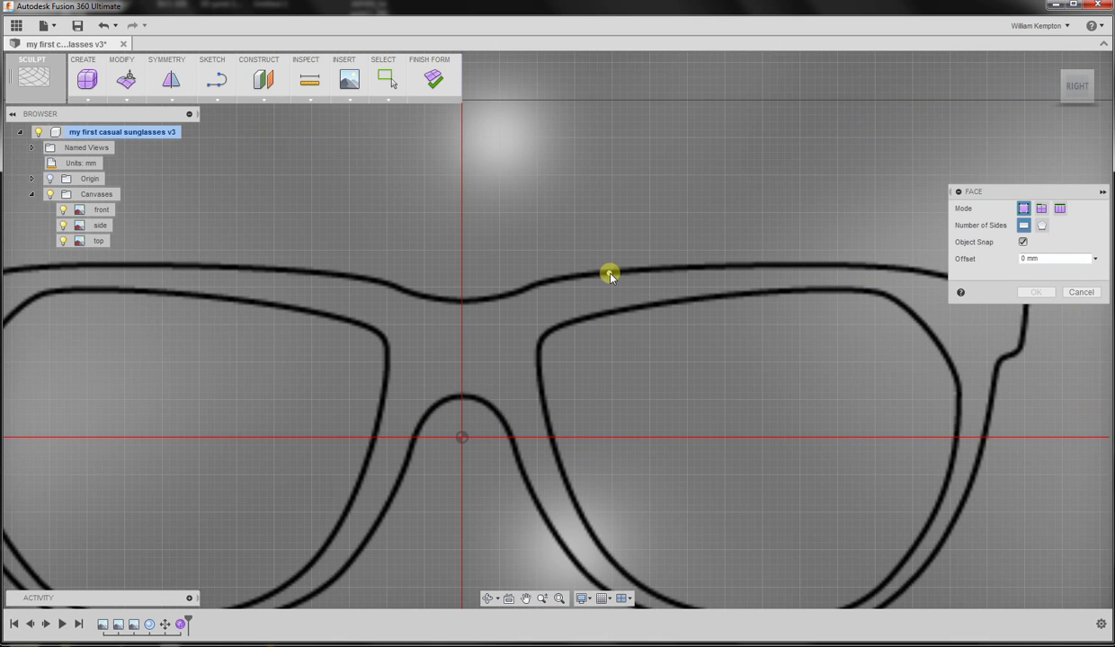
pyautogui.click(610, 274)
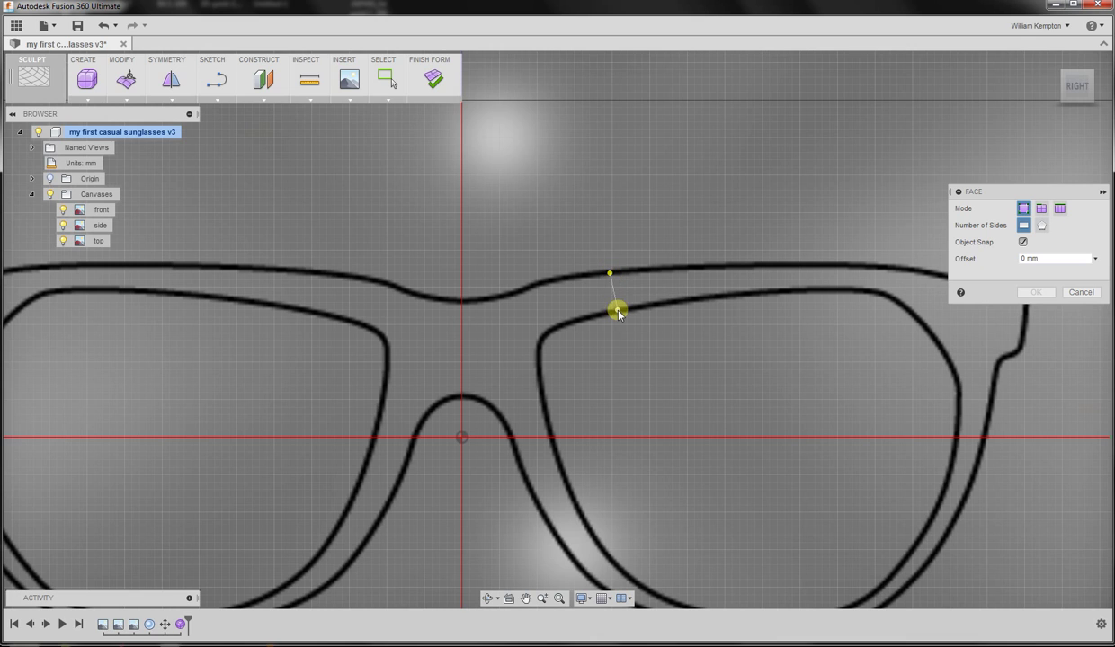
pyautogui.click(612, 312)
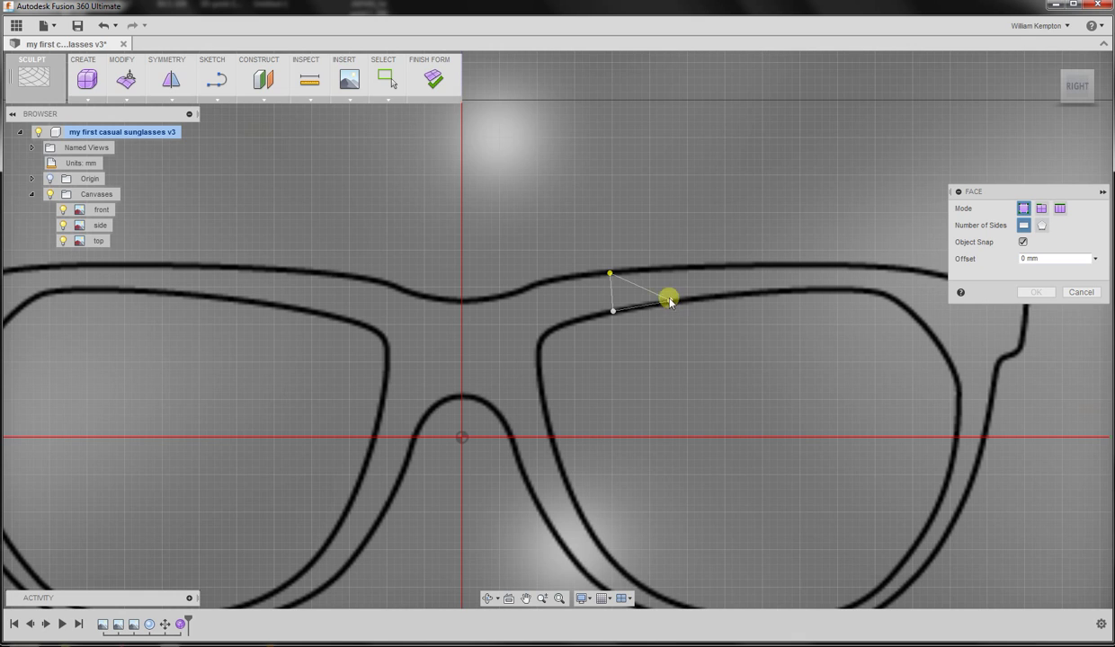
pyautogui.click(670, 301)
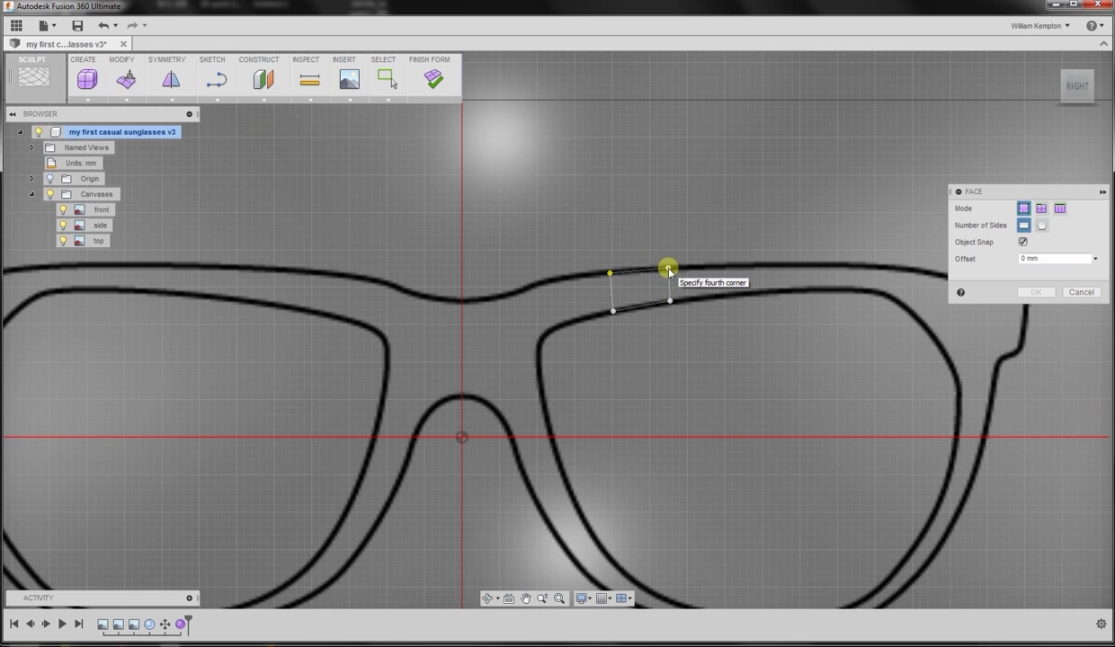
pyautogui.click(668, 270)
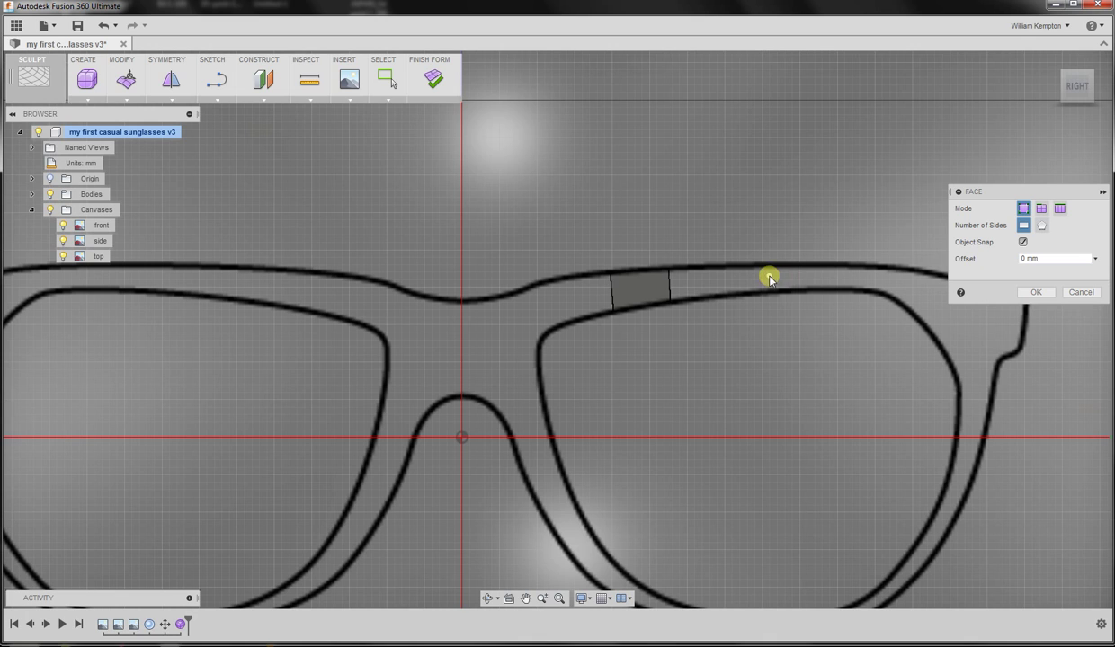
# - Start Edit Form and examine how the drawn face sits against the sphere and canvases, returning to the right view
pyautogui.click(126, 80)
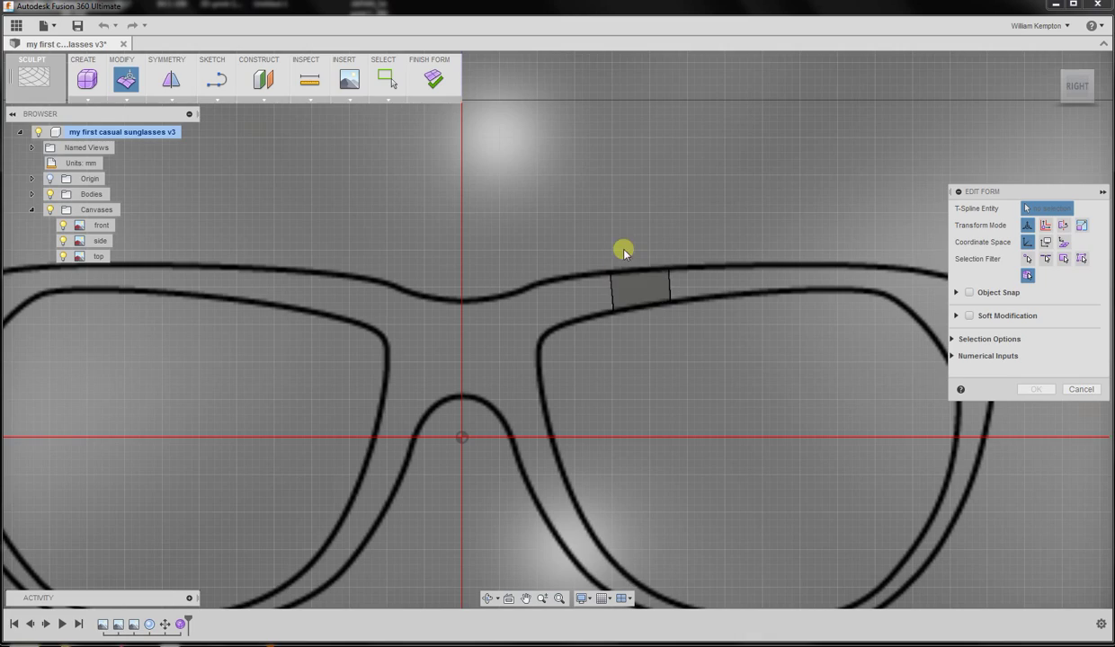
pyautogui.keyDown('shift'); pyautogui.moveTo(679, 294); pyautogui.dragTo(729, 391, button='middle'); pyautogui.keyUp('shift')
pyautogui.scroll(6, 453, 512)
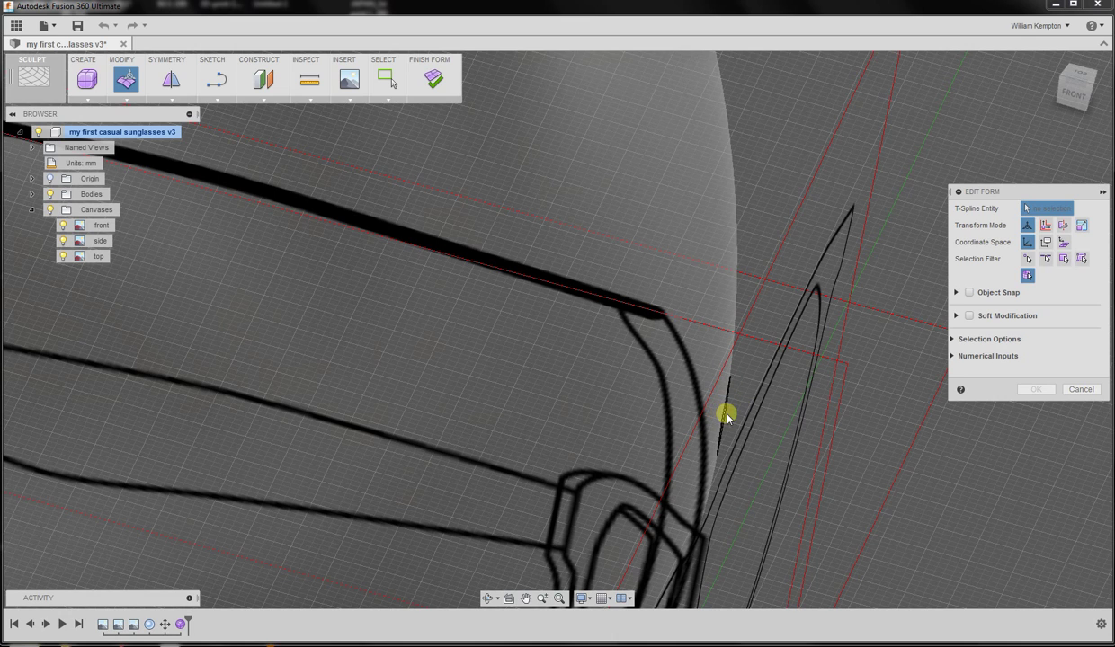
pyautogui.keyDown('shift'); pyautogui.moveTo(845, 242); pyautogui.dragTo(925, 155, button='middle'); pyautogui.keyUp('shift')
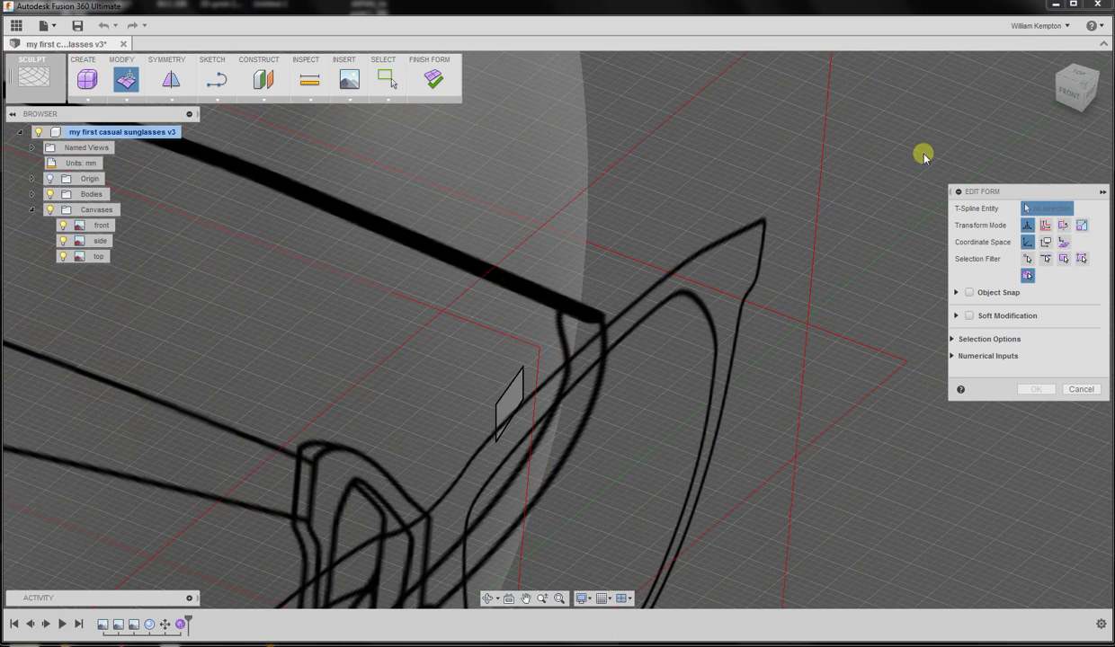
pyautogui.click(1089, 92)
pyautogui.scroll(-2, 311, 200)
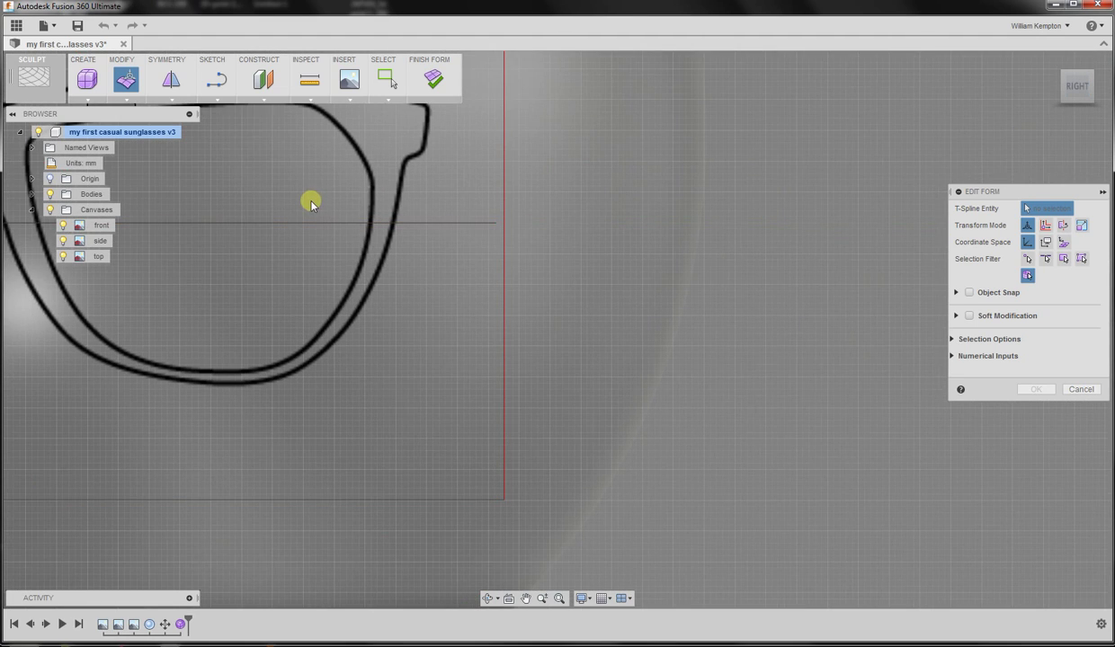
pyautogui.scroll(6, 309, 204)
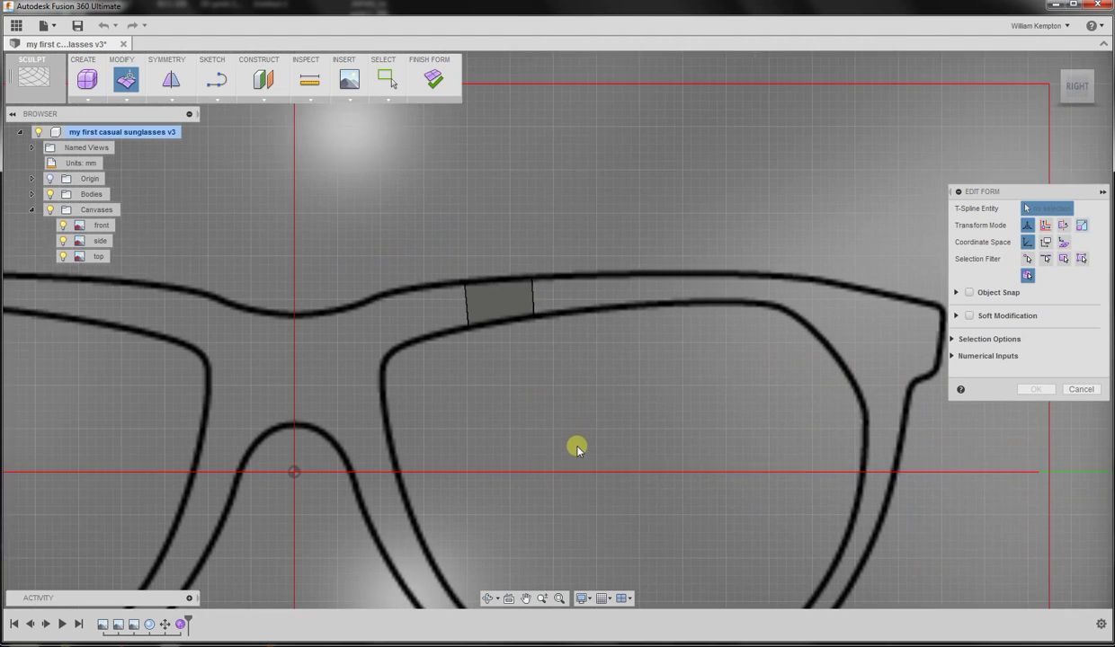
pyautogui.scroll(1, 577, 447)
pyautogui.moveTo(539, 391); pyautogui.dragTo(503, 318, button='middle')
pyautogui.scroll(-1, 511, 312)
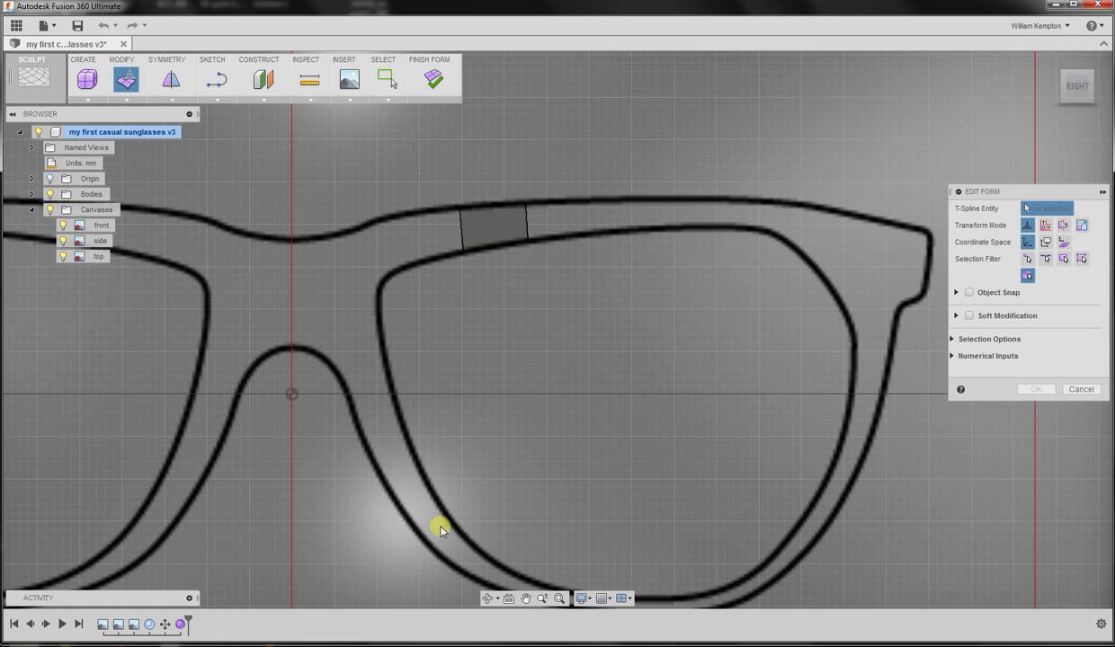
# - Limit the Edit Form selection to edges and enable Object Snap with the World Space snap direction
pyautogui.click(1046, 258)
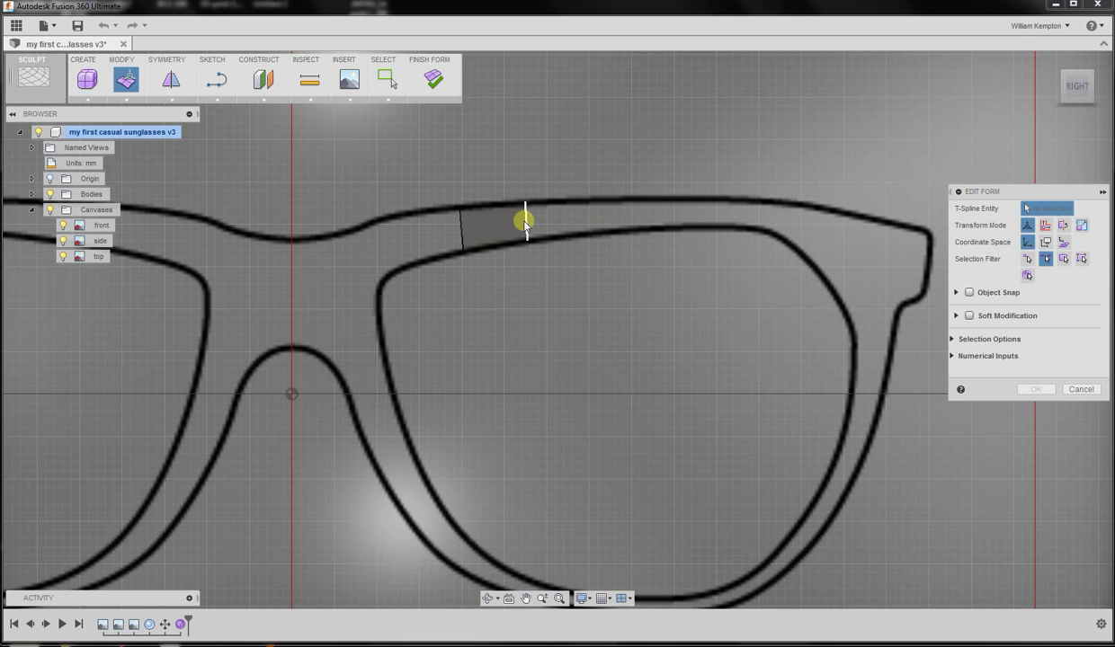
pyautogui.click(969, 293)
pyautogui.click(1058, 311)
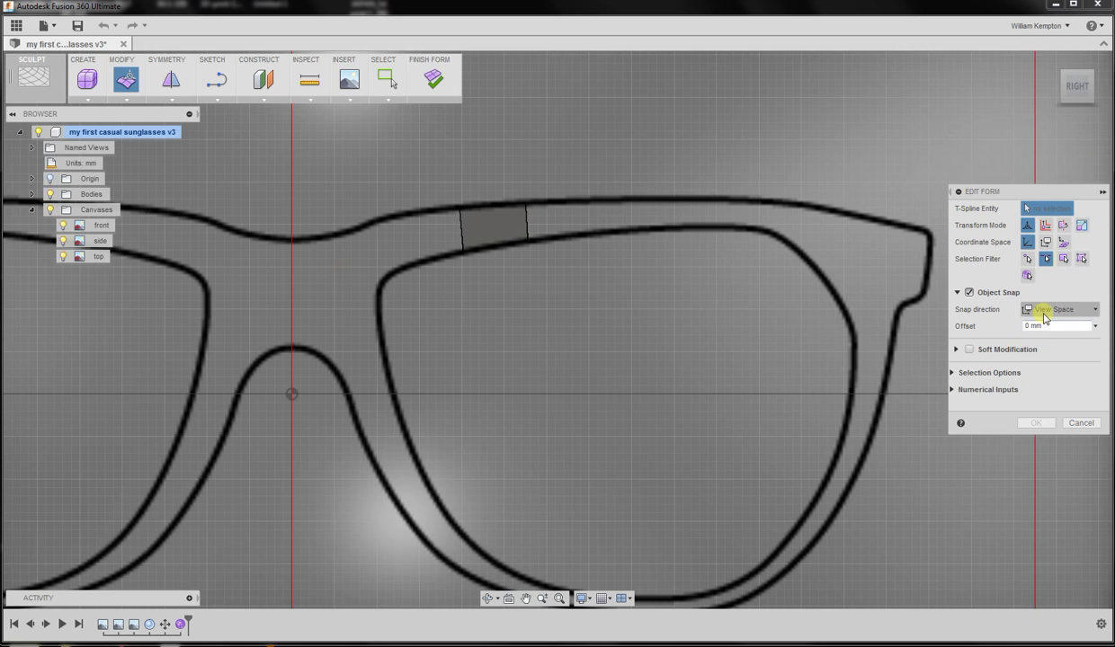
pyautogui.click(1048, 309)
pyautogui.click(1039, 338)
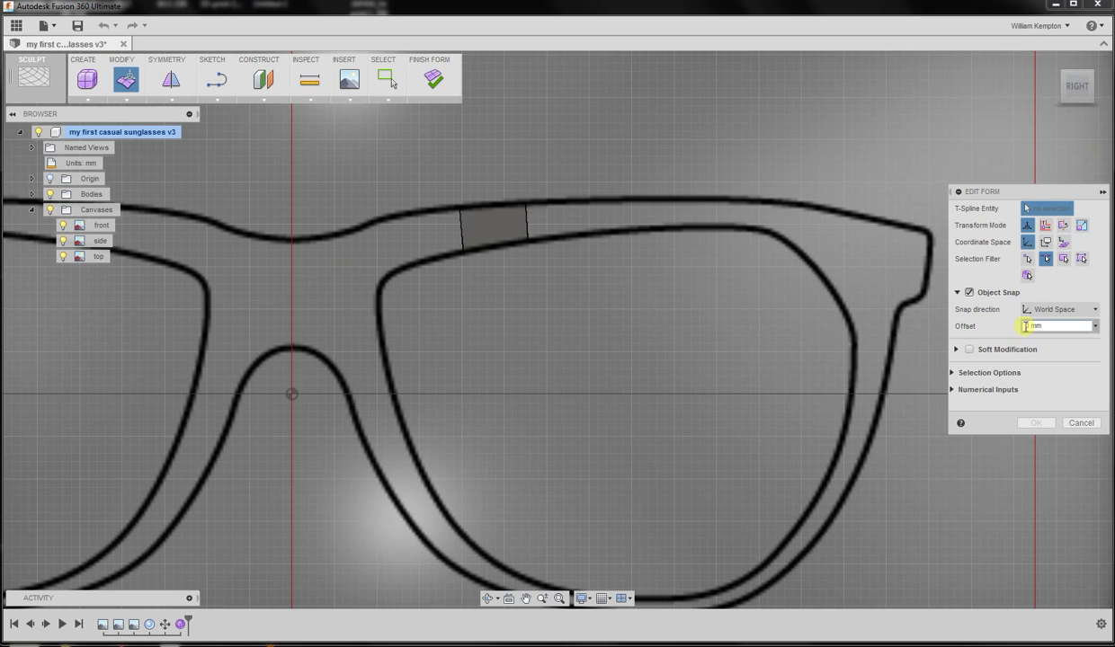
# - Extrude the face's outer edge into a second face along the brow and lower its end edge about 0.3 mm
pyautogui.click(527, 225)
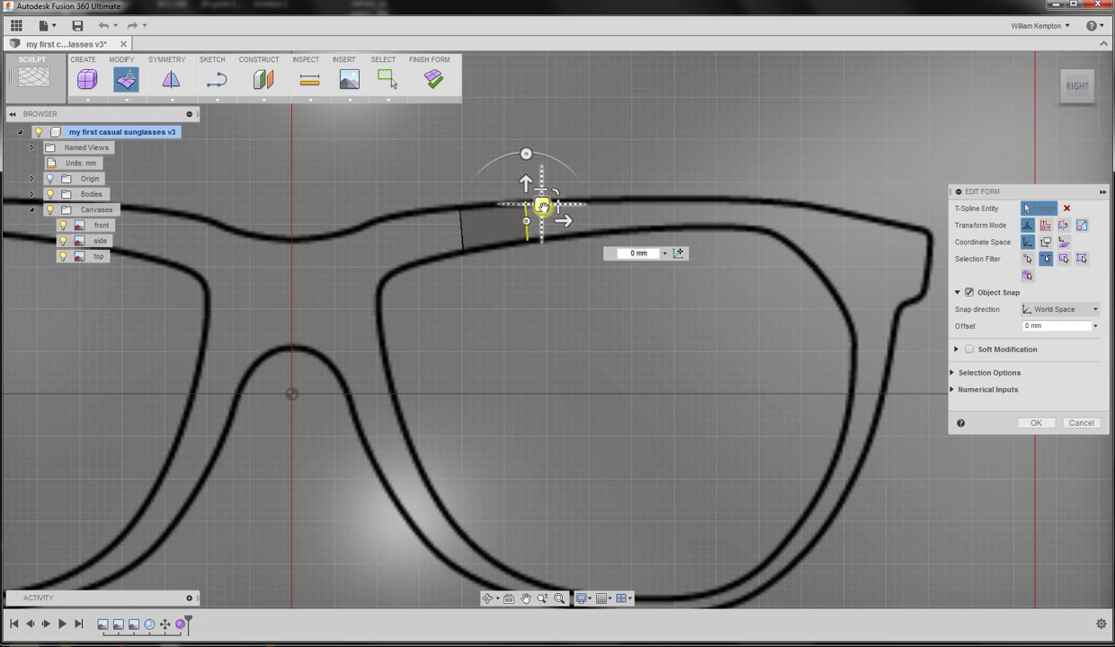
pyautogui.moveTo(542, 206); pyautogui.dragTo(547, 208)
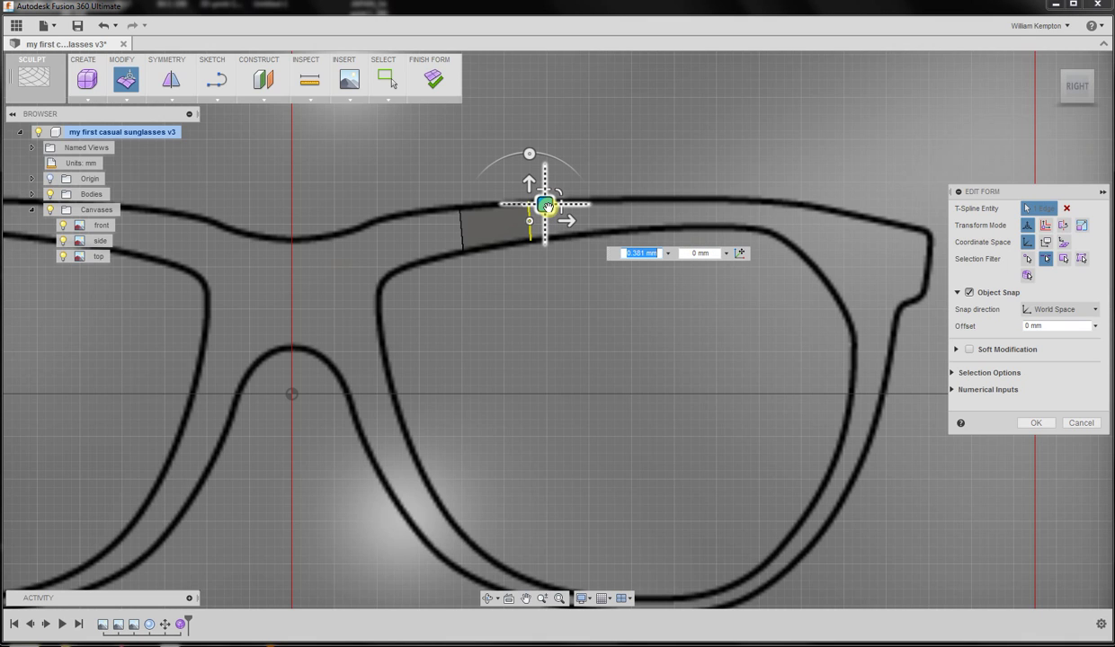
pyautogui.moveTo(544, 205); pyautogui.dragTo(598, 198)
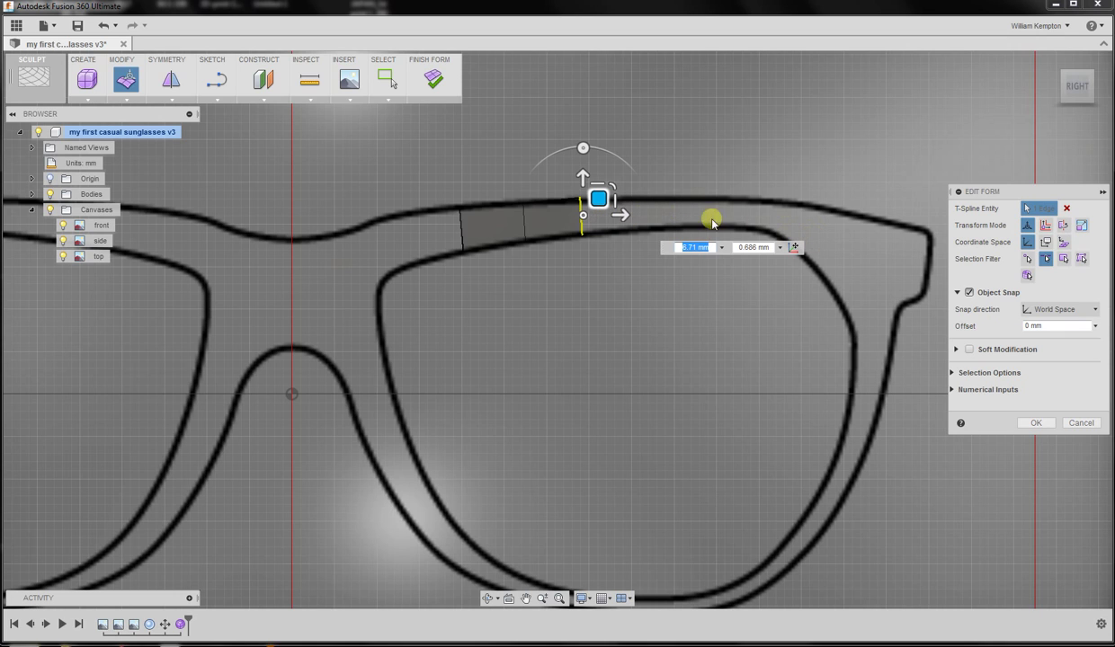
pyautogui.click(598, 183)
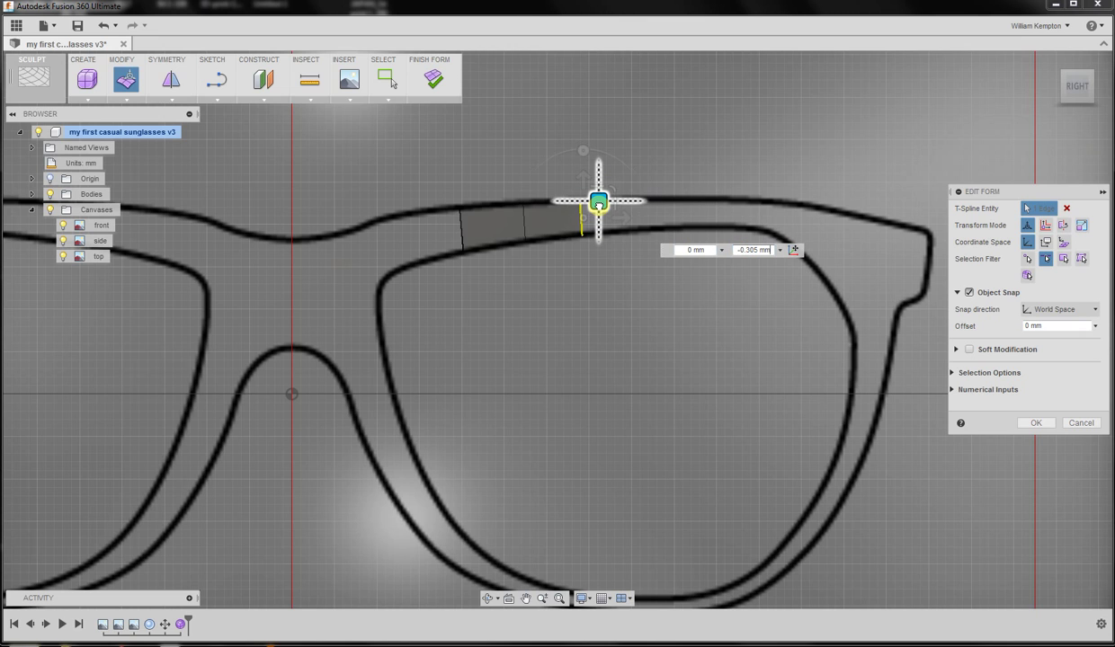
pyautogui.click(594, 202)
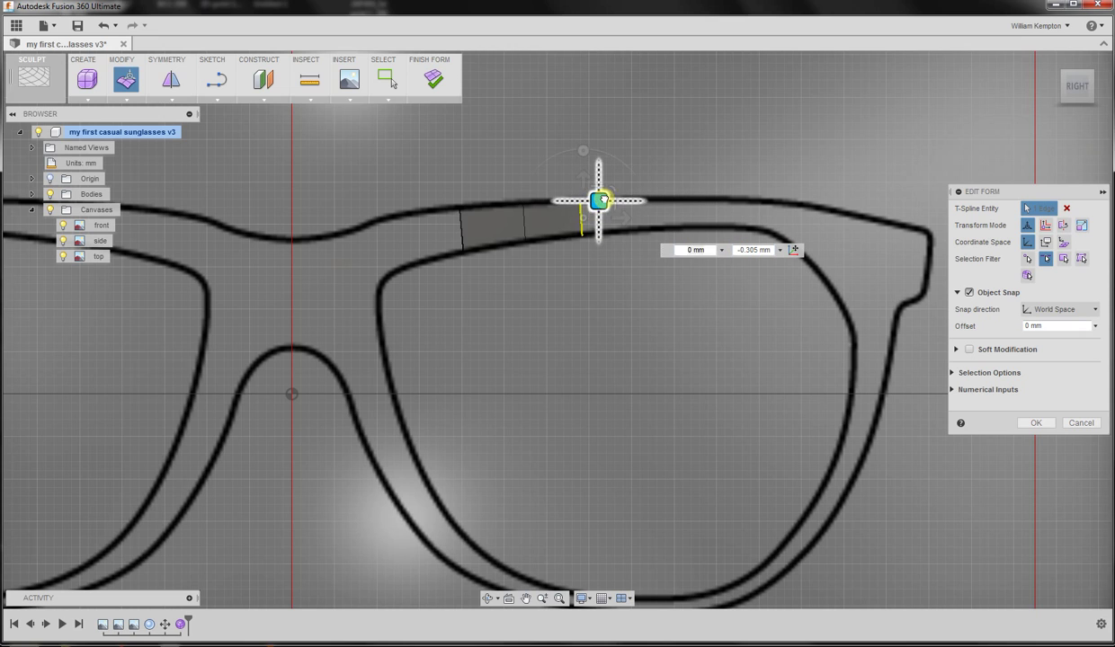
# - Extrude three more faces along the brow to the start of the lens's upper outer corner, rotating the end edges to follow the outlines
pyautogui.moveTo(599, 198); pyautogui.dragTo(744, 194)
pyautogui.moveTo(725, 141); pyautogui.dragTo(730, 150)
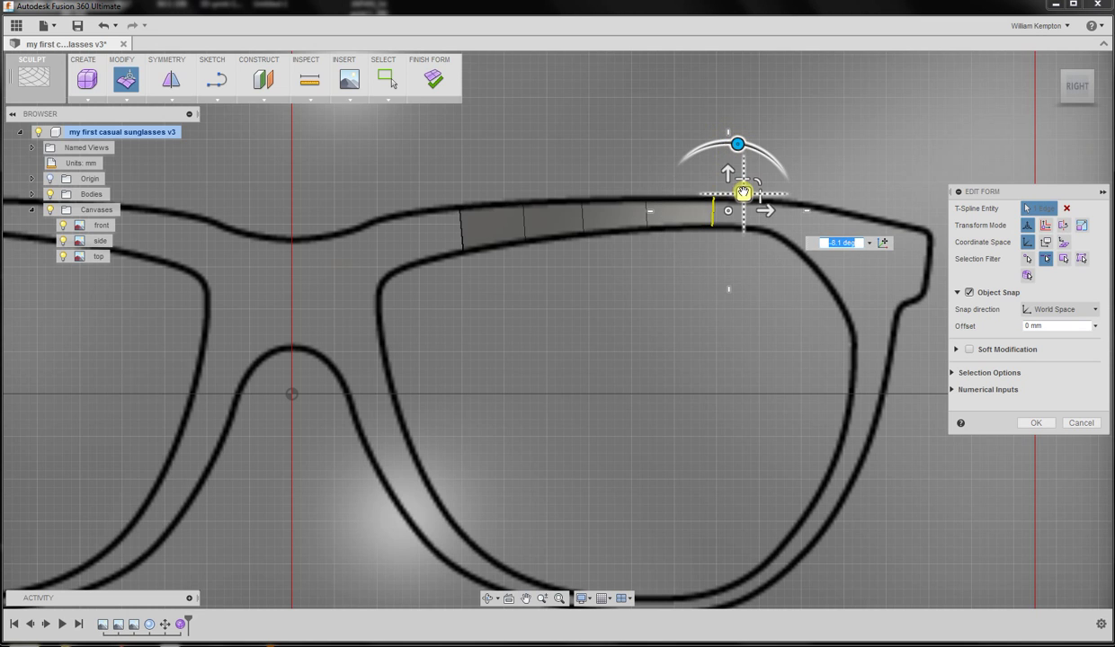
pyautogui.moveTo(744, 195); pyautogui.dragTo(743, 196)
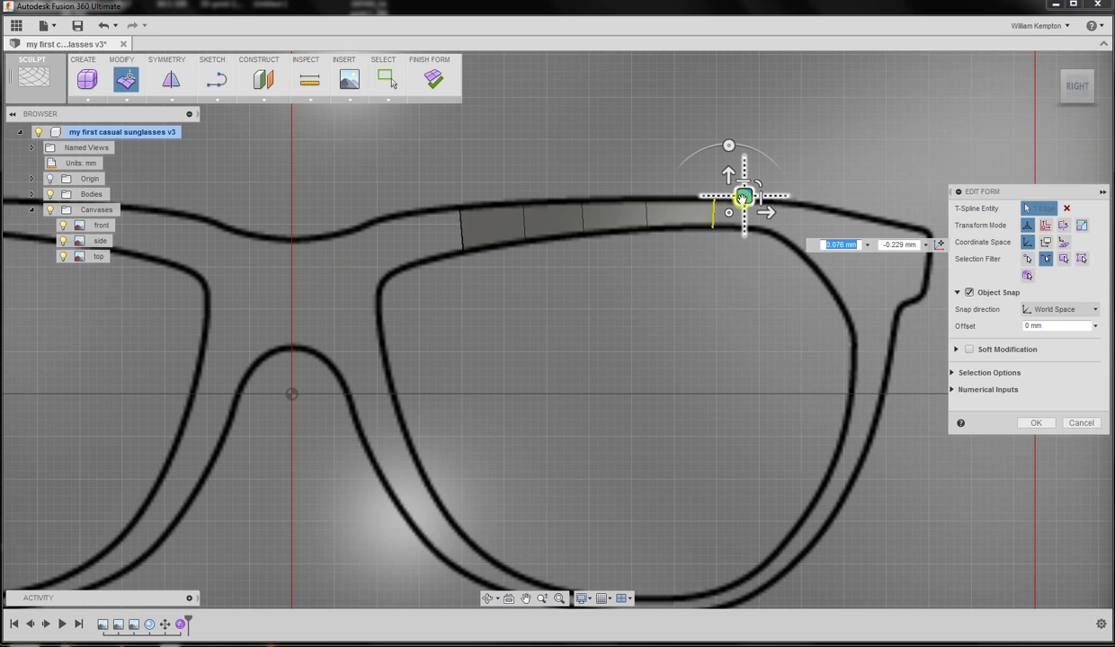
pyautogui.moveTo(743, 196); pyautogui.dragTo(800, 197)
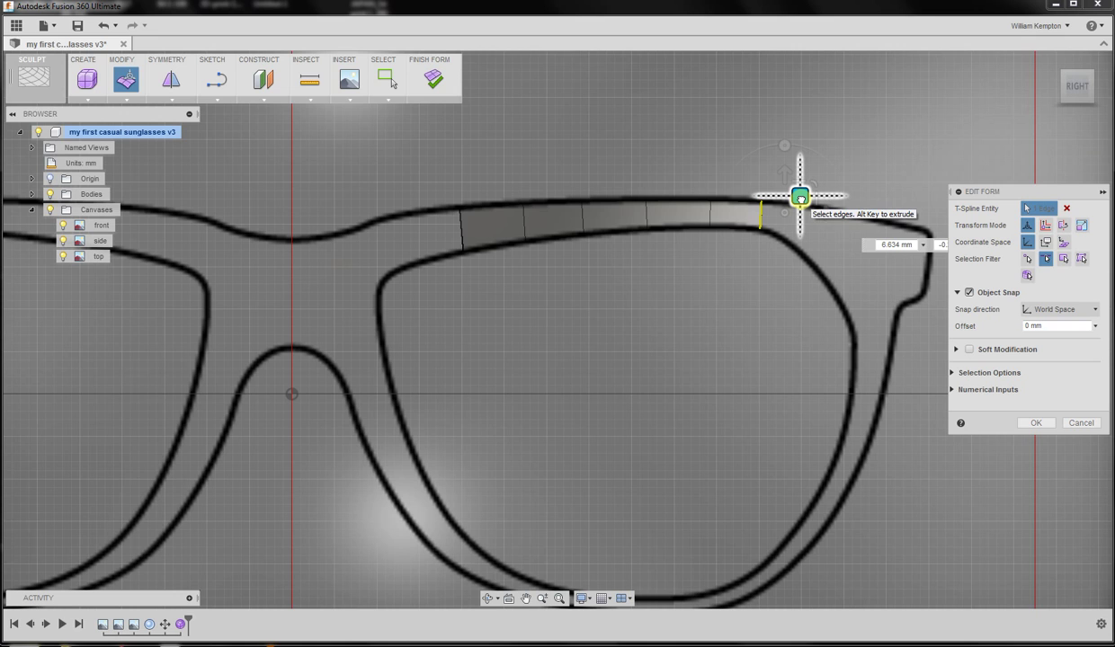
pyautogui.moveTo(784, 142); pyautogui.dragTo(796, 147)
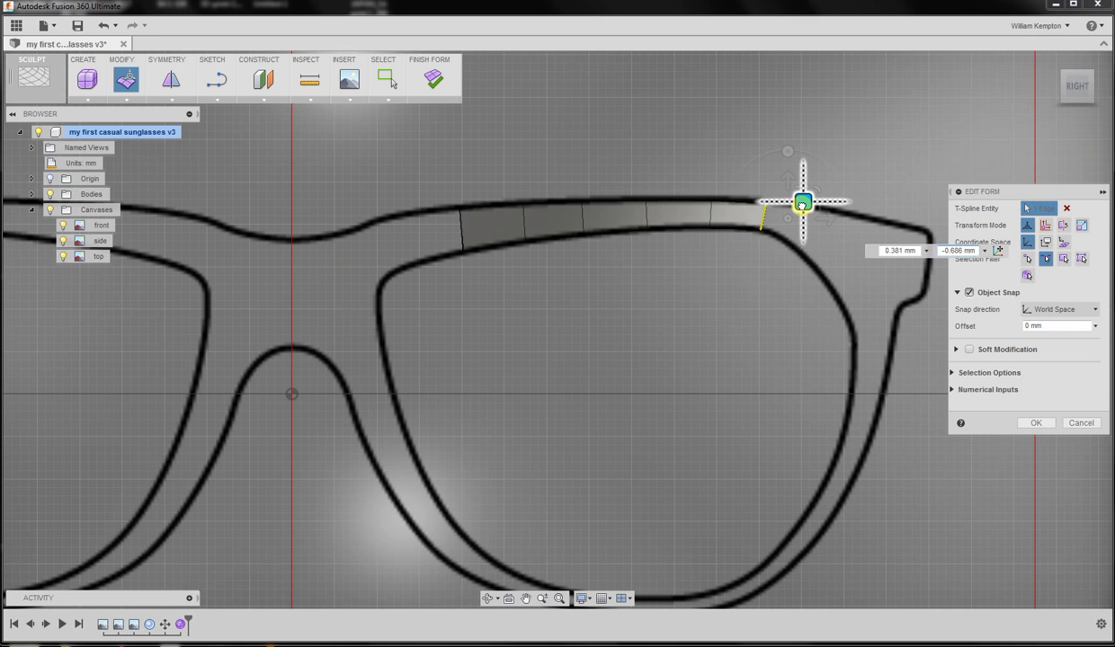
# - Extrude three faces around the lens's upper outer corner, rotating and shifting the end edge square to the inner outline
pyautogui.moveTo(803, 202); pyautogui.dragTo(863, 241)
pyautogui.moveTo(849, 192); pyautogui.dragTo(868, 195)
pyautogui.moveTo(863, 244); pyautogui.dragTo(916, 298)
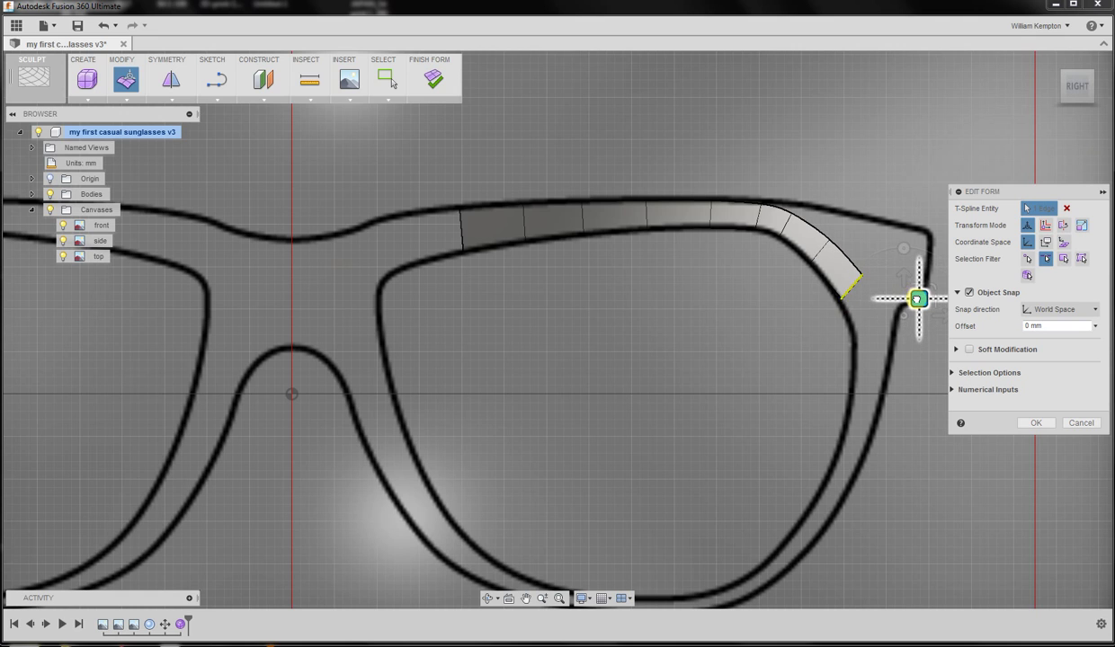
pyautogui.moveTo(907, 249); pyautogui.dragTo(926, 252)
pyautogui.moveTo(916, 298); pyautogui.dragTo(894, 326)
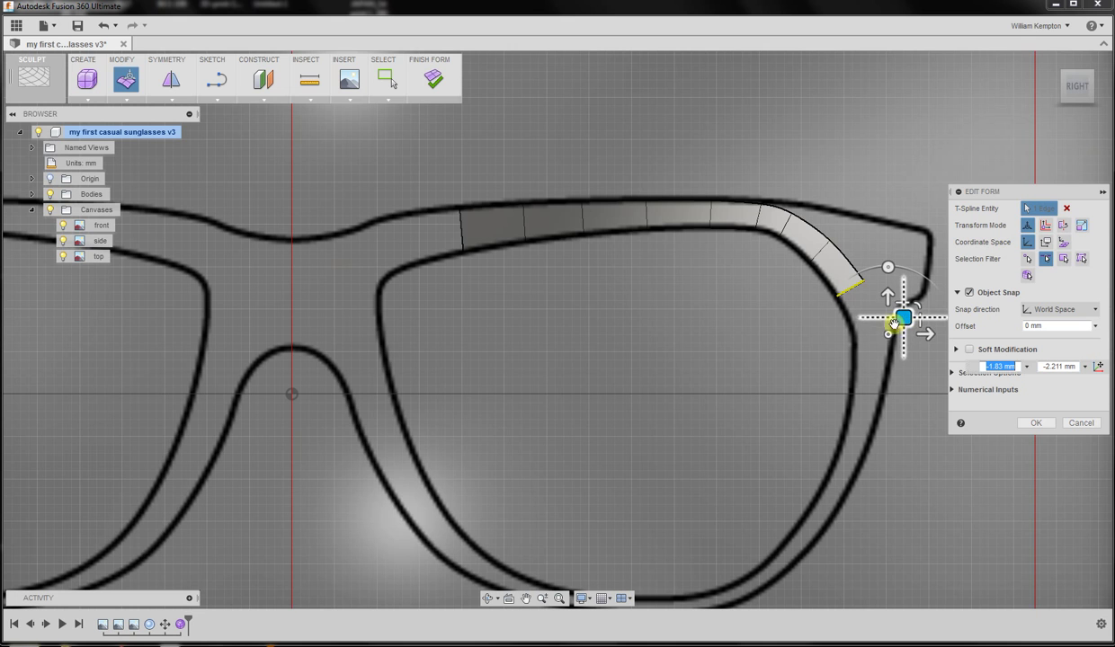
# - Extrude one more face below the upper outer corner and nudge its end edge onto the inner outline
pyautogui.scroll(-2, 890, 324)
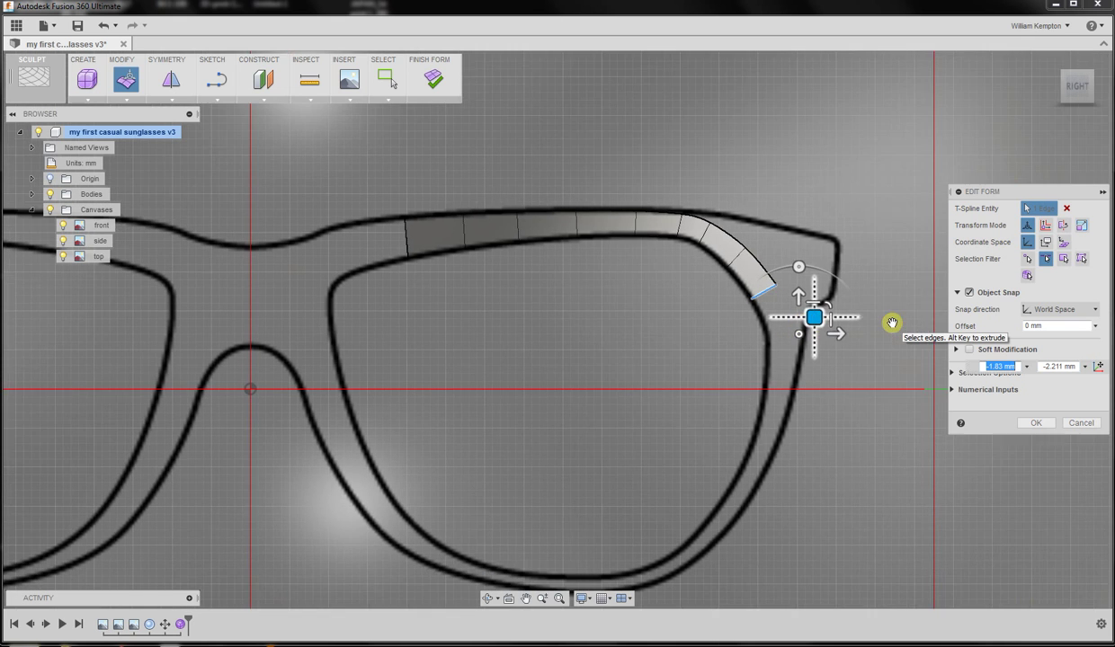
pyautogui.scroll(3, 870, 325)
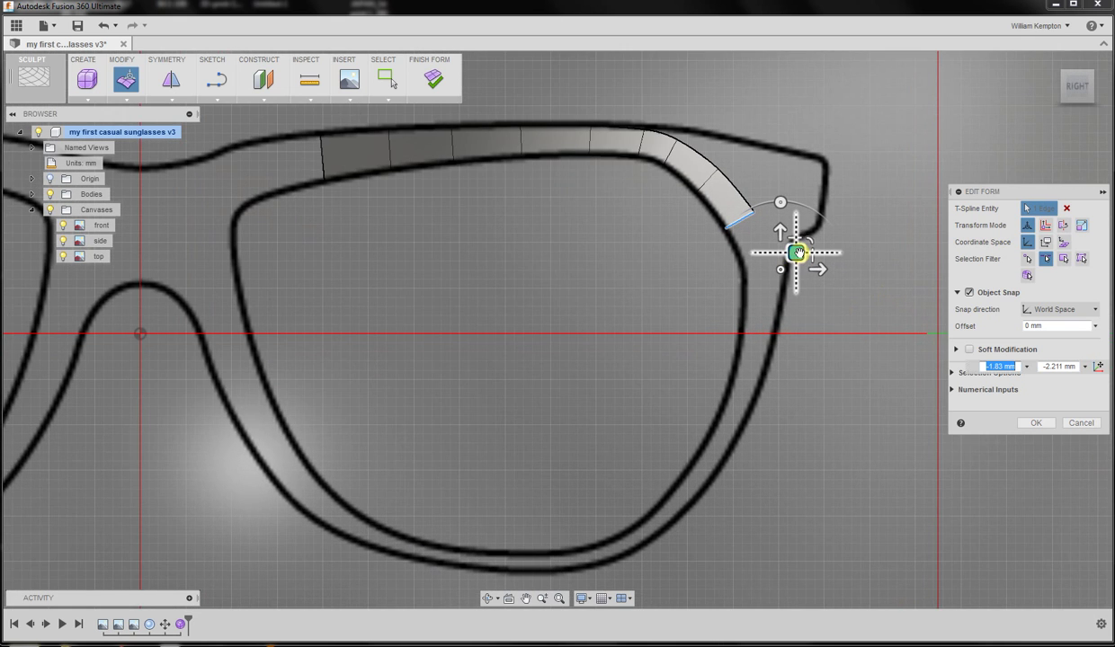
pyautogui.moveTo(796, 253); pyautogui.dragTo(815, 238)
pyautogui.moveTo(819, 282); pyautogui.dragTo(808, 286)
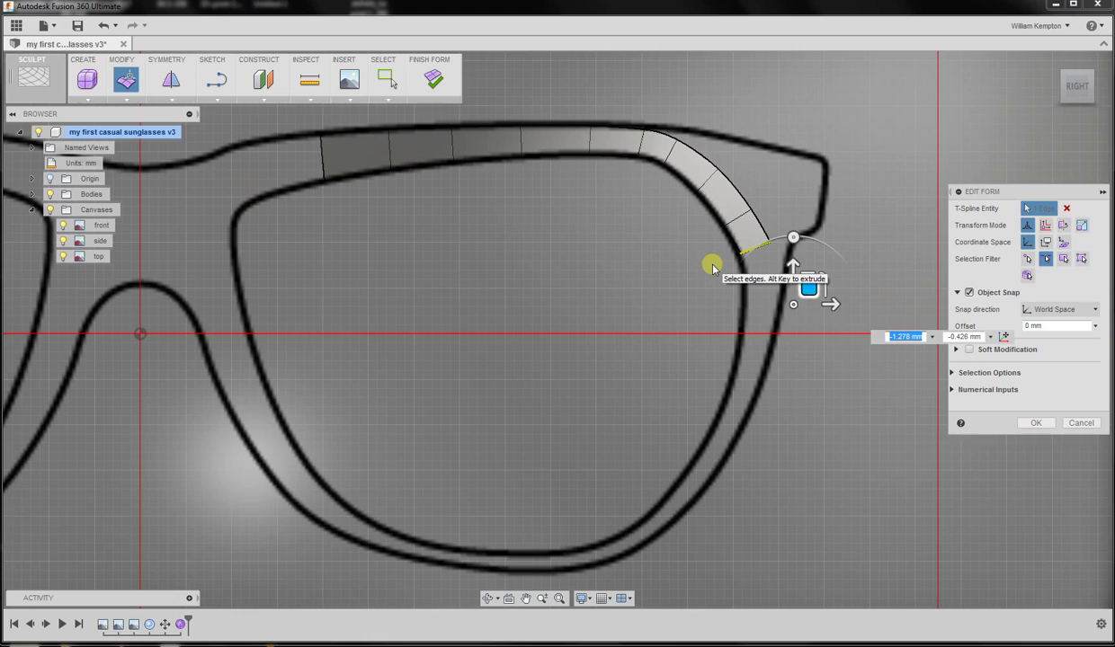
# - Check the strip in 3D, return to the right view and extrude three faces down the outer side of the lens rim
pyautogui.press('F6')
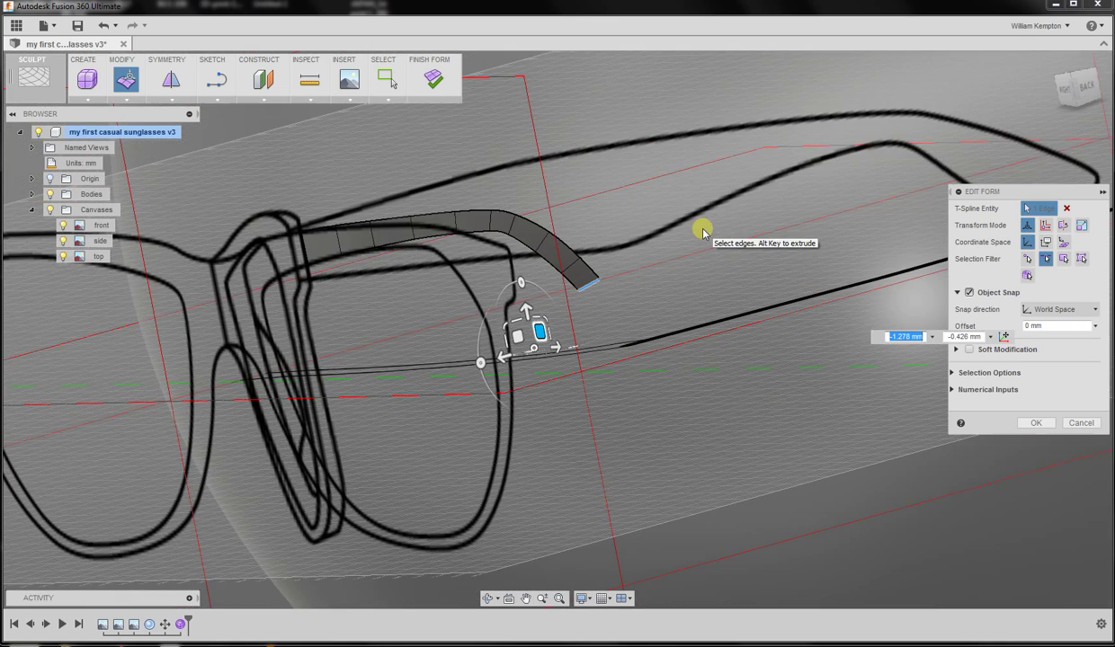
pyautogui.click(1066, 88)
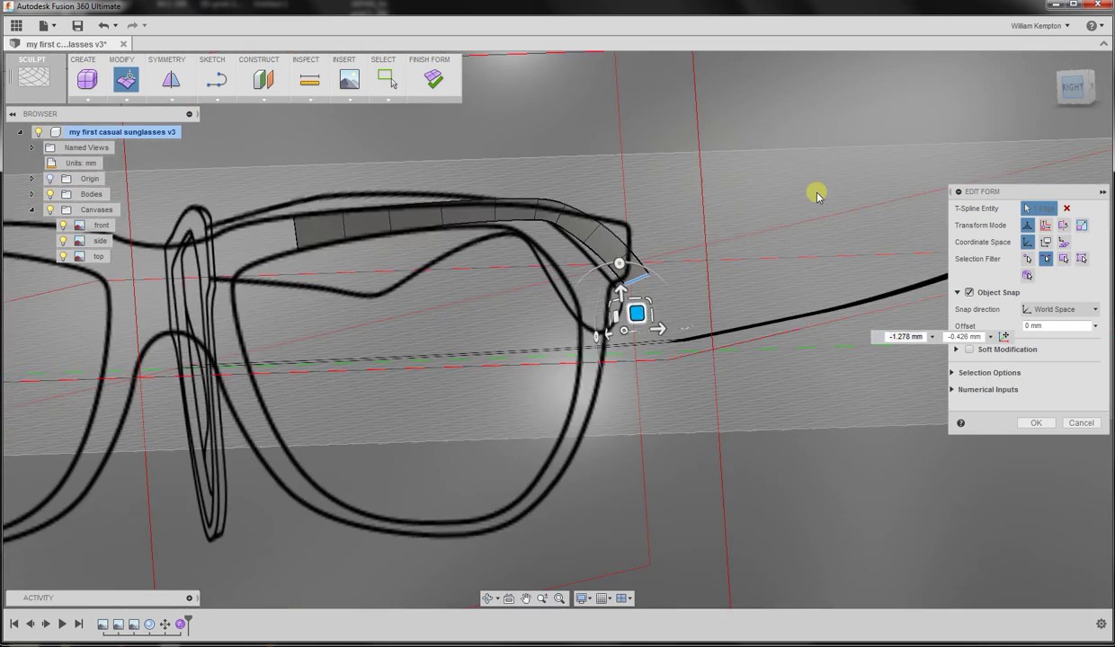
pyautogui.scroll(2, 683, 282)
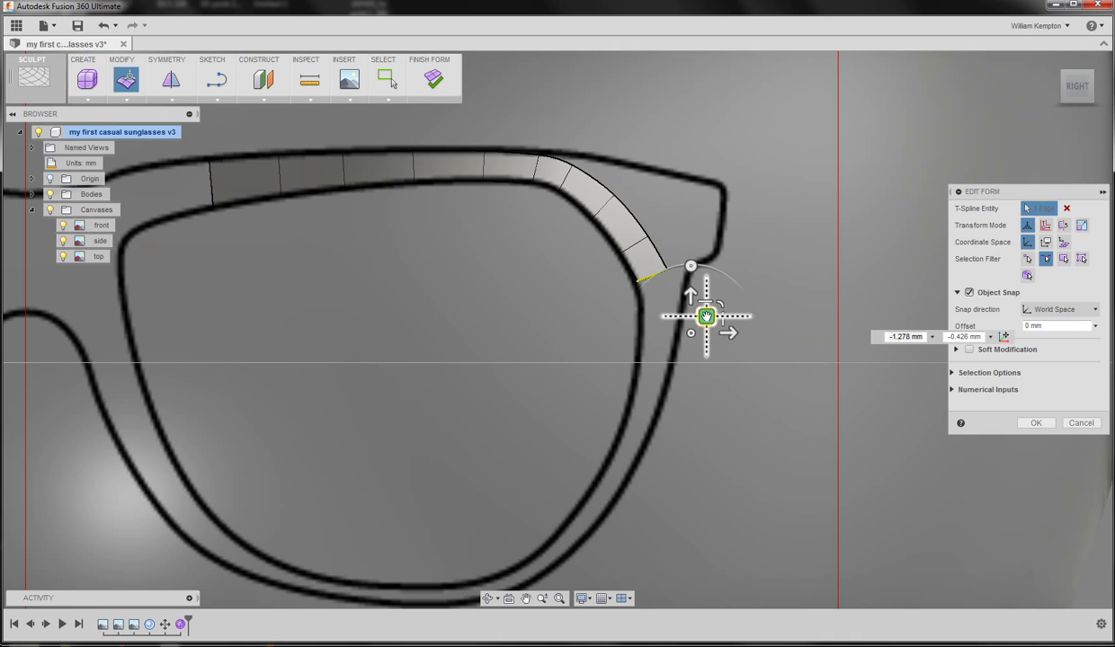
pyautogui.moveTo(701, 321)
pyautogui.mouseDown()
pyautogui.moveTo(716, 359)
pyautogui.moveTo(698, 308)
pyautogui.moveTo(711, 306)
pyautogui.mouseUp()
pyautogui.moveTo(716, 356); pyautogui.dragTo(700, 423)
pyautogui.moveTo(692, 371); pyautogui.dragTo(702, 374)
pyautogui.moveTo(701, 429); pyautogui.dragTo(665, 495)
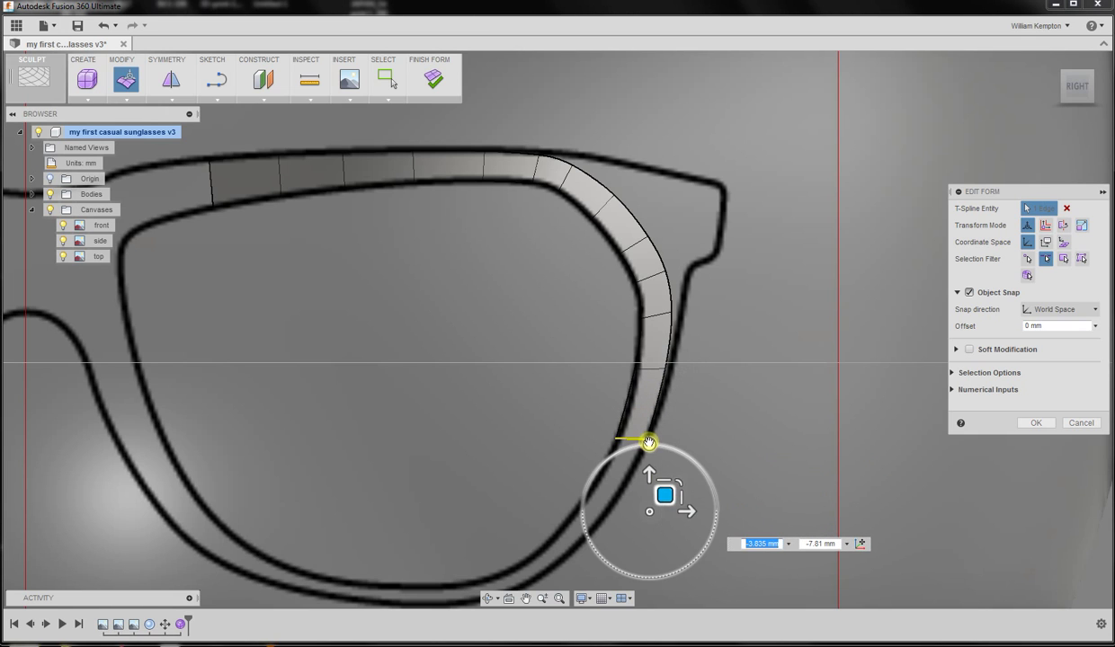
# - Rotate the end edge to suit the rim's curve and extrude another face toward the lens's lower outer corner, fitting it between the outlines
pyautogui.moveTo(647, 444); pyautogui.dragTo(670, 447)
pyautogui.moveTo(663, 493); pyautogui.dragTo(624, 531)
pyautogui.moveTo(609, 485); pyautogui.dragTo(623, 511)
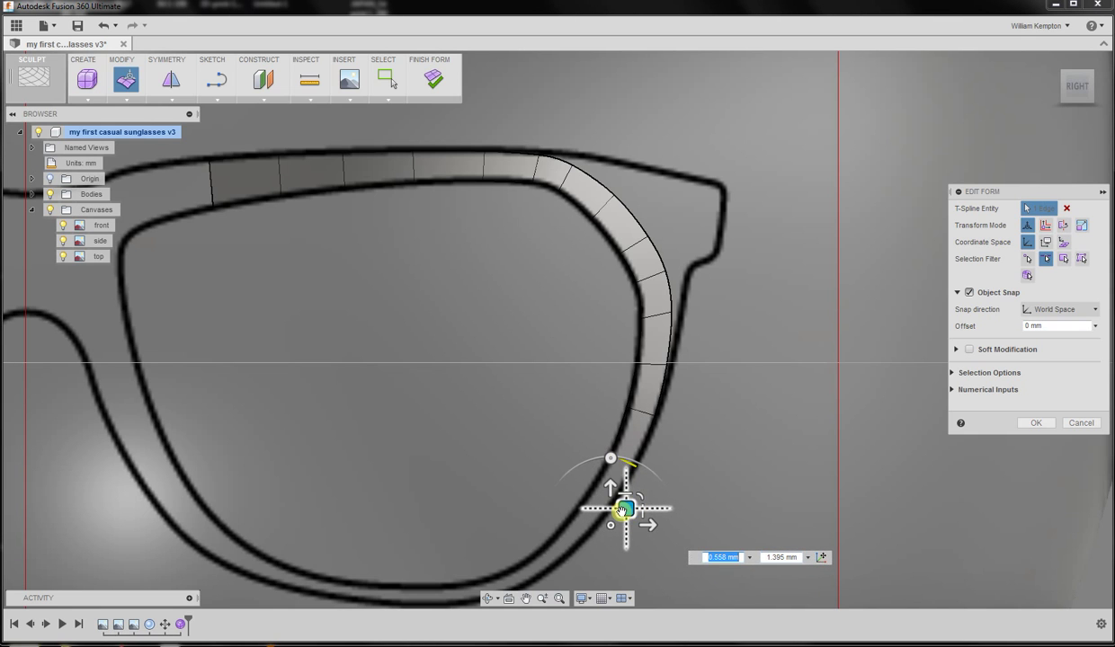
# - In the right view, extrude three faces around the lens's lower outer corner, angling each end edge across the rim
pyautogui.scroll(-5, 628, 512)
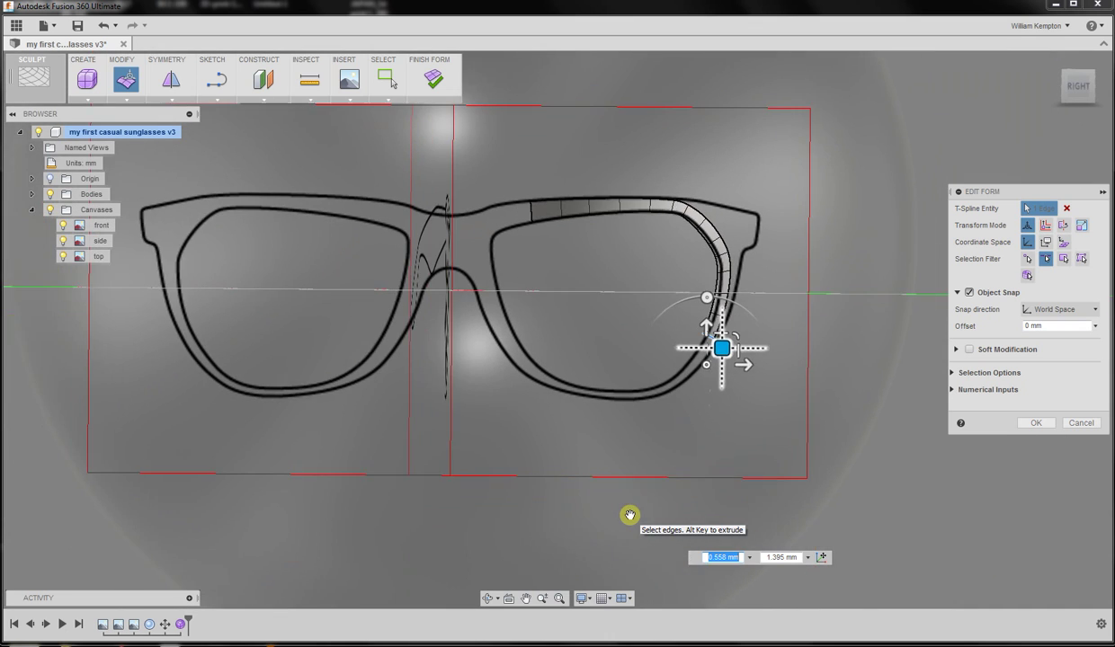
pyautogui.click(1070, 65)
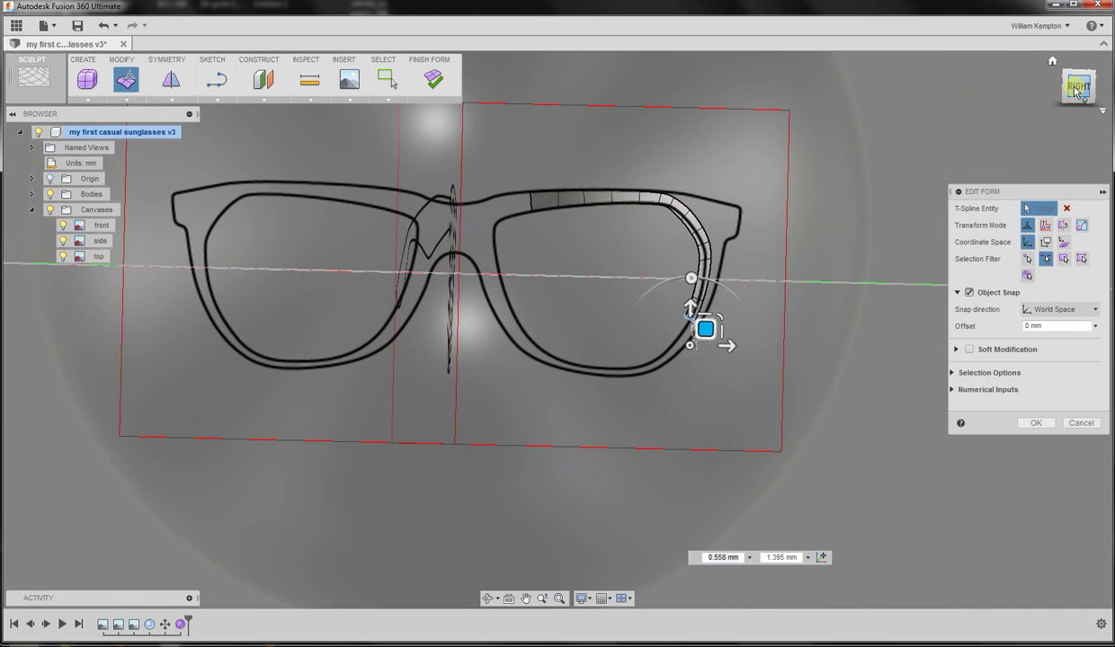
pyautogui.scroll(6, 680, 326)
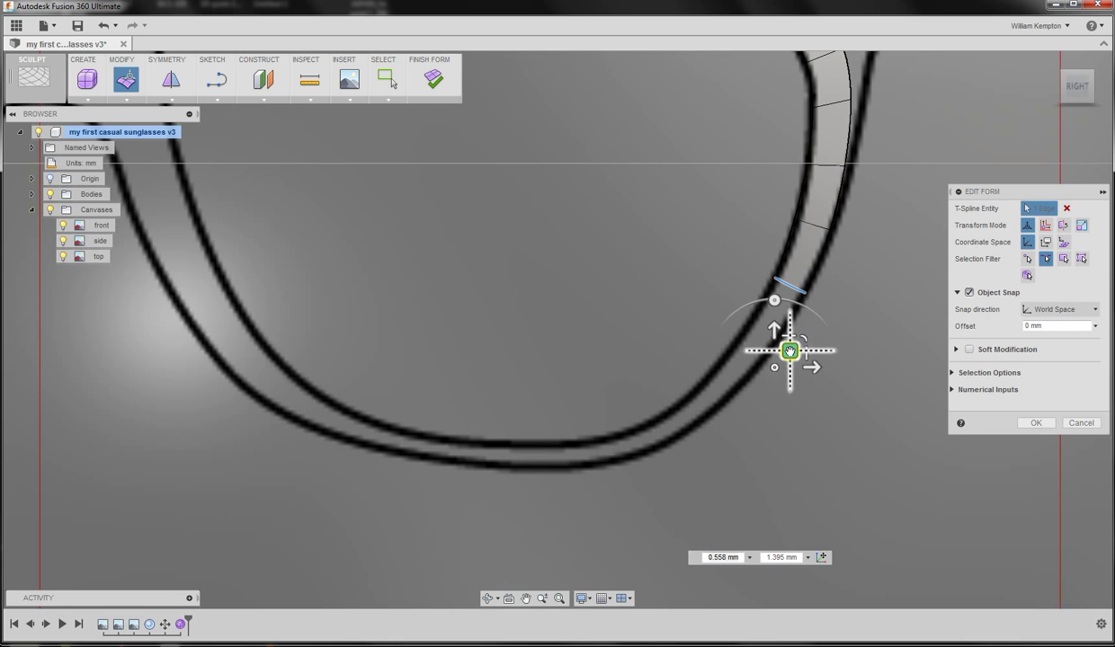
pyautogui.moveTo(796, 342); pyautogui.dragTo(754, 409)
pyautogui.moveTo(735, 359); pyautogui.dragTo(757, 363)
pyautogui.moveTo(750, 409); pyautogui.dragTo(664, 441)
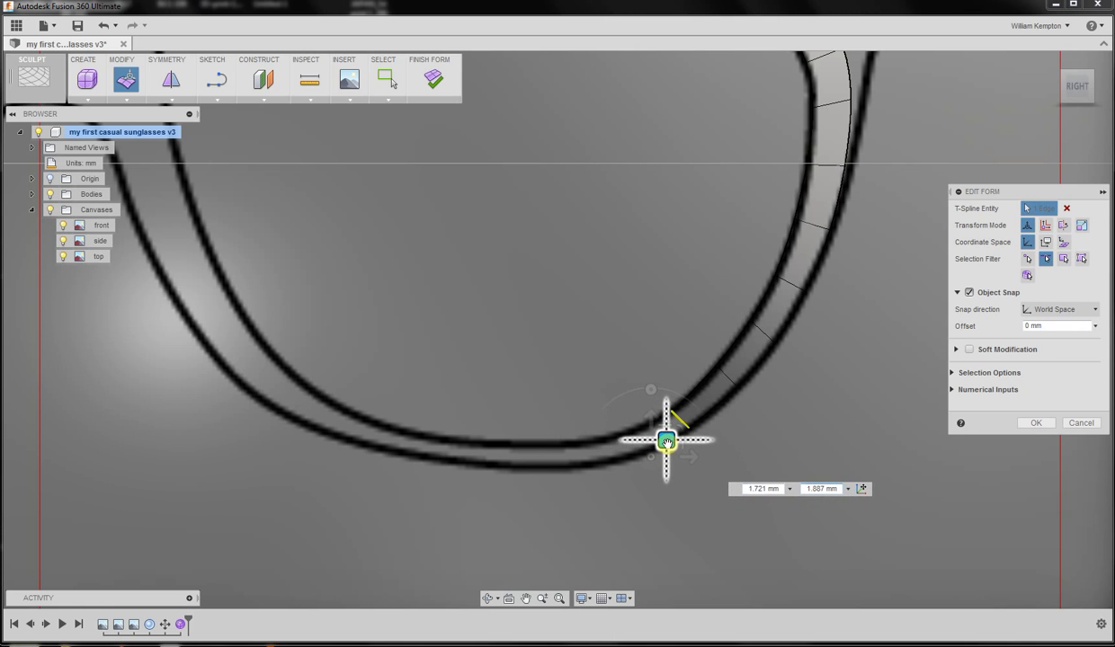
pyautogui.moveTo(649, 392); pyautogui.dragTo(662, 390)
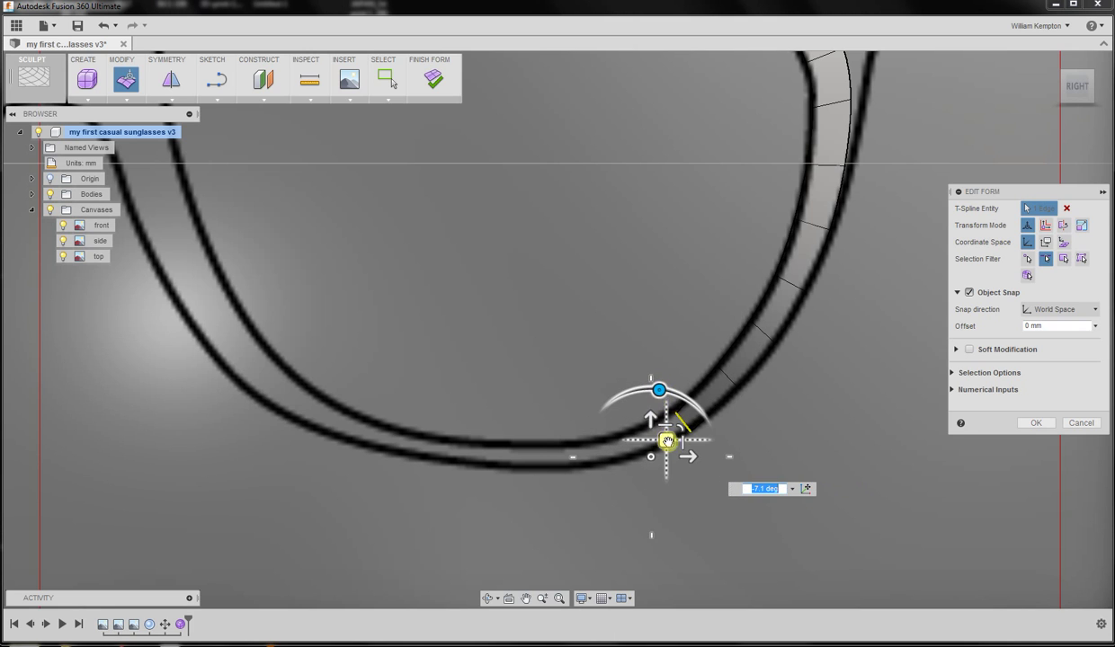
# - Extrude four faces along the bottom of the lens rim and rotate the end edges square to the outlines
pyautogui.moveTo(667, 442); pyautogui.dragTo(620, 455)
pyautogui.moveTo(604, 401)
pyautogui.mouseDown()
pyautogui.moveTo(627, 391)
pyautogui.moveTo(620, 404)
pyautogui.mouseUp()
pyautogui.moveTo(622, 445); pyautogui.dragTo(565, 450)
pyautogui.moveTo(552, 398); pyautogui.dragTo(432, 414)
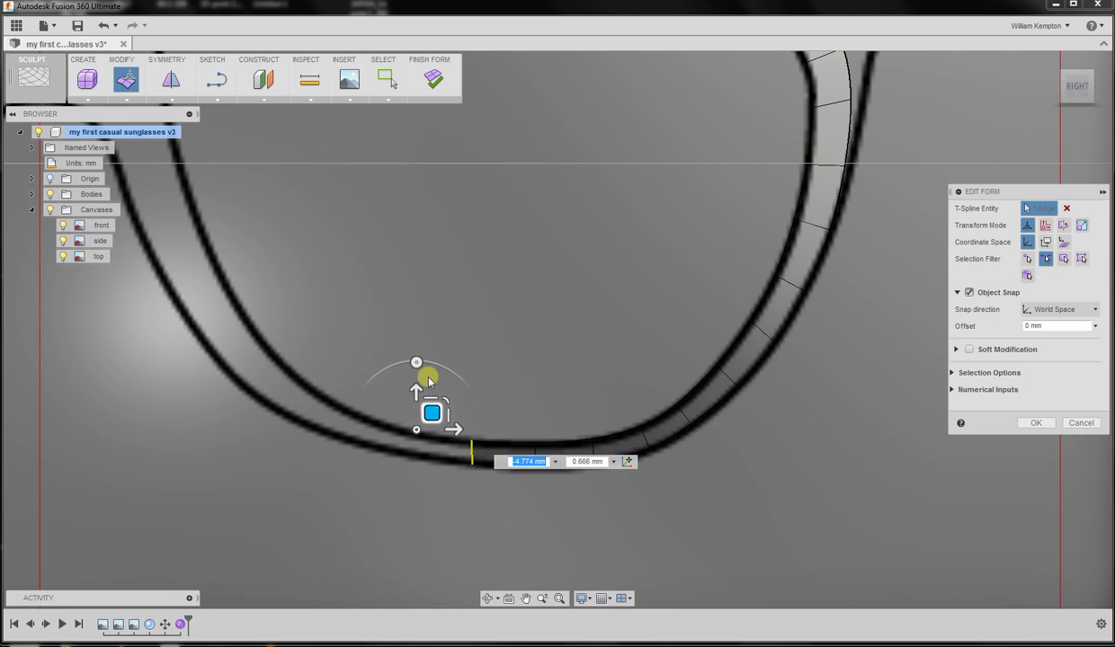
pyautogui.moveTo(417, 365); pyautogui.dragTo(428, 363)
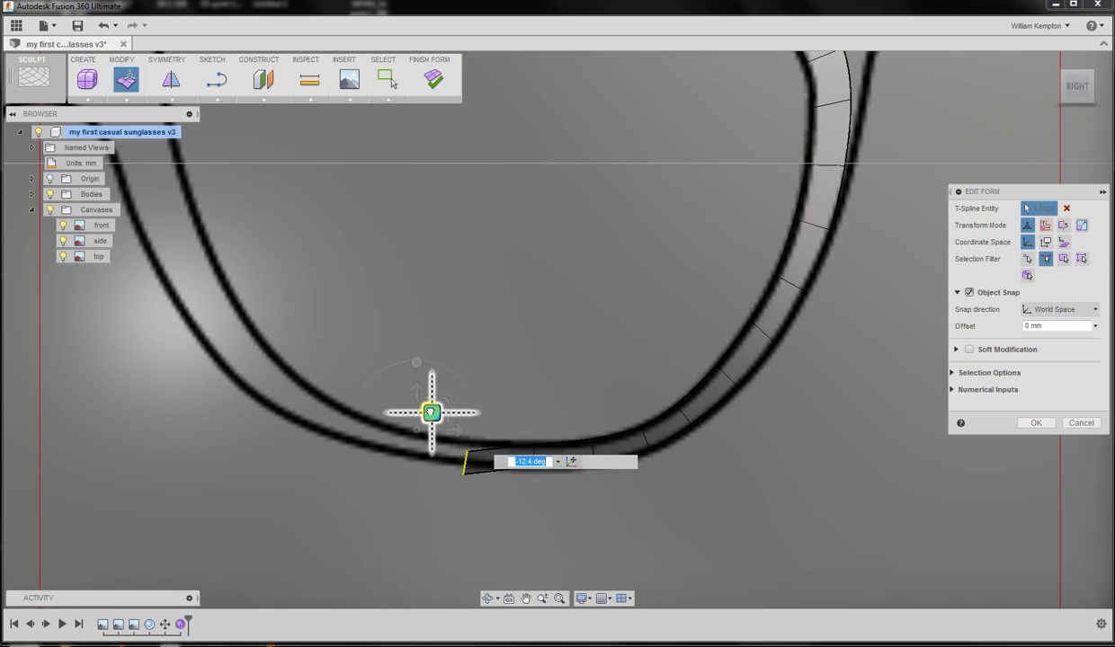
# - Extrude three faces around the lens's lower inner corner, angling and shifting each end edge to span the two outlines
pyautogui.moveTo(428, 411); pyautogui.dragTo(348, 379)
pyautogui.moveTo(331, 325); pyautogui.dragTo(356, 331)
pyautogui.moveTo(347, 376); pyautogui.dragTo(311, 336)
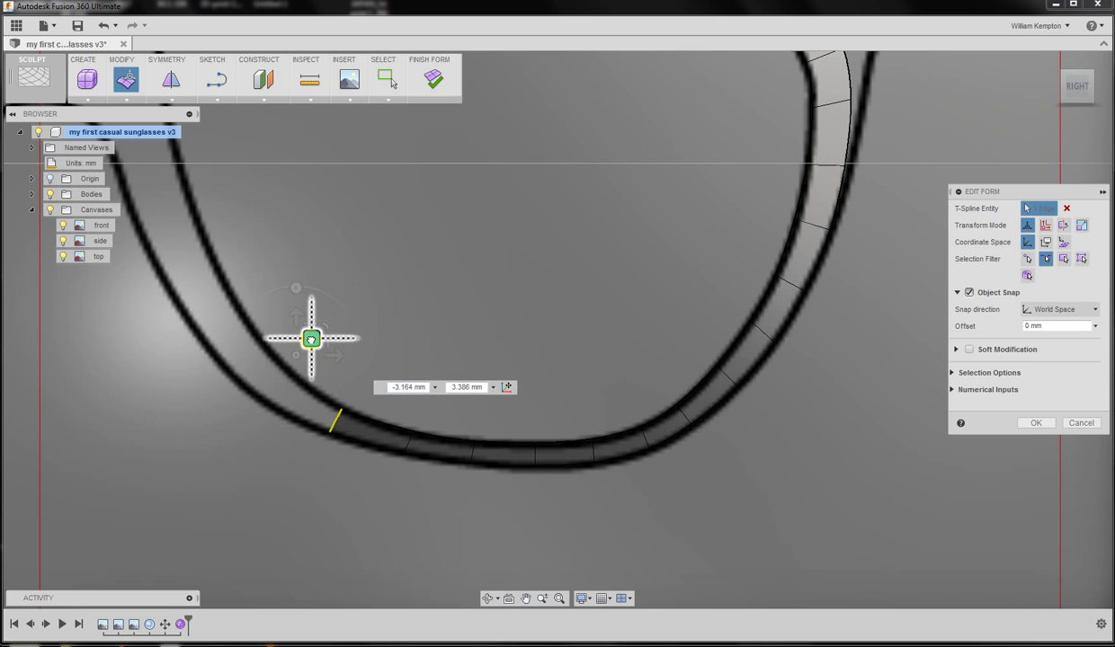
pyautogui.moveTo(296, 288); pyautogui.dragTo(228, 248)
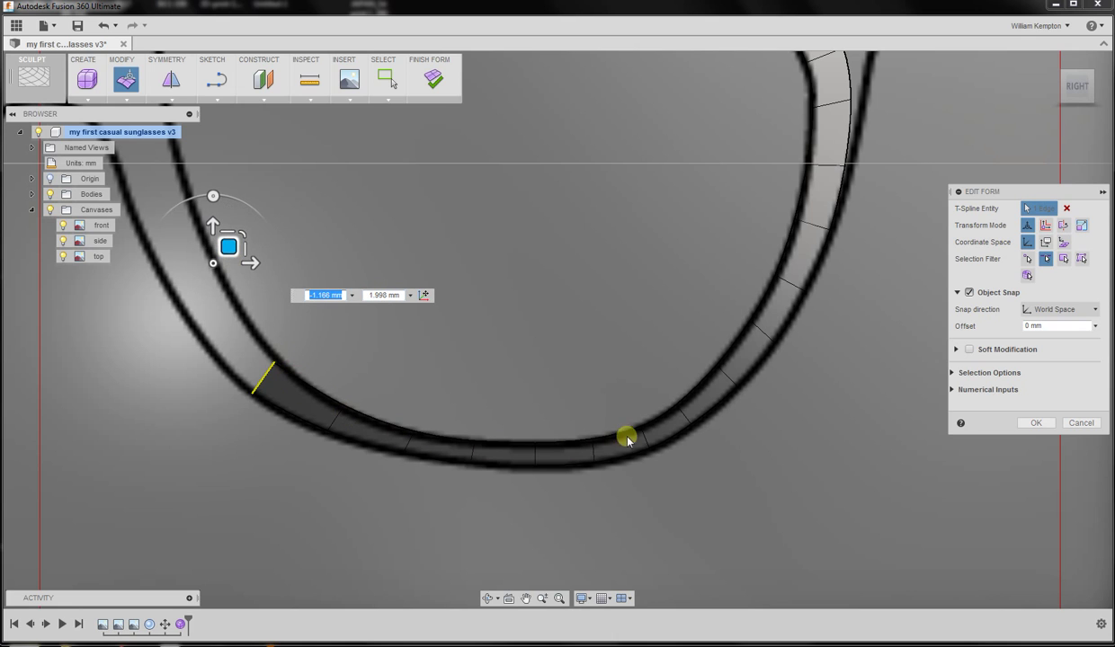
pyautogui.moveTo(213, 196); pyautogui.dragTo(225, 196)
pyautogui.moveTo(227, 248); pyautogui.dragTo(257, 248)
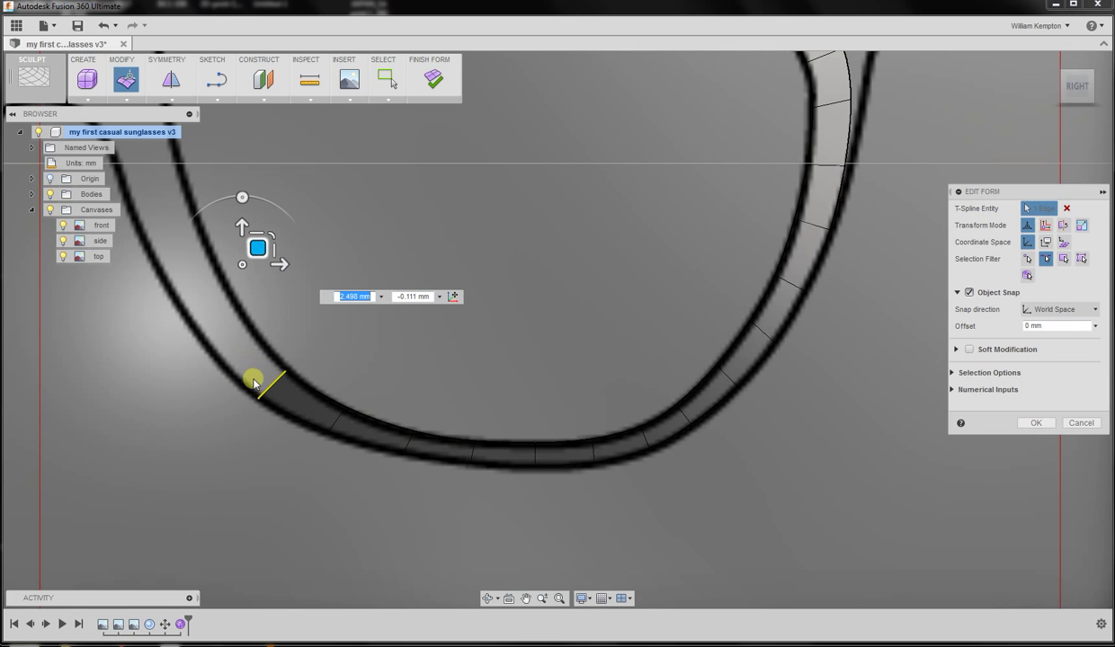
# - Extrude three faces up the nose side of the lens rim, rotating and moving the end edges onto the outlines
pyautogui.moveTo(244, 255); pyautogui.dragTo(199, 176)
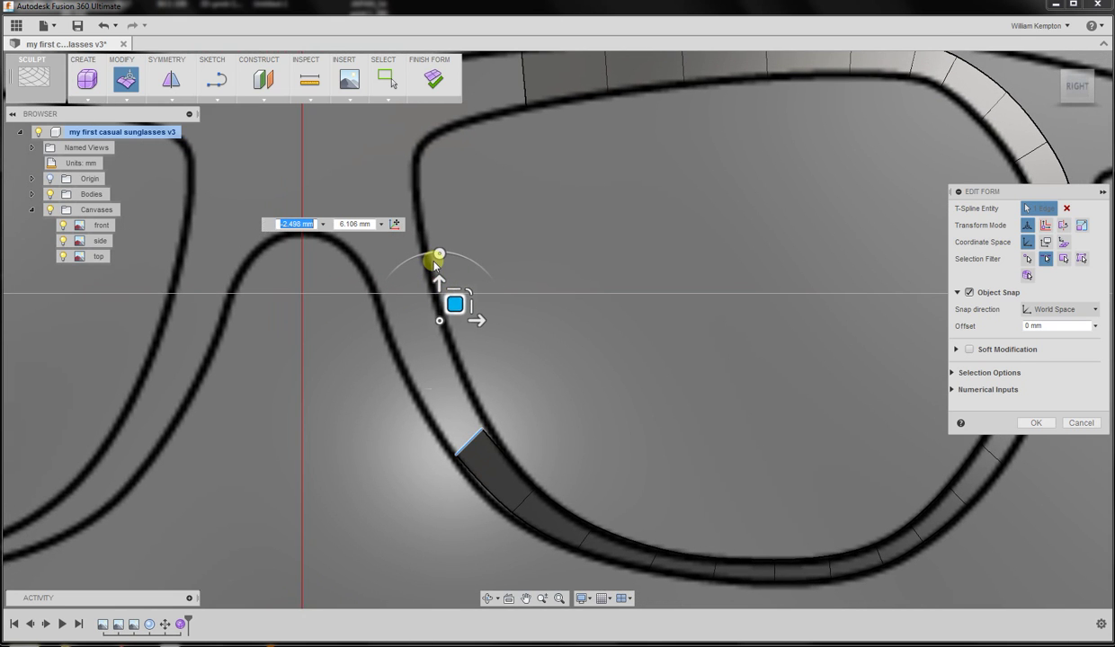
pyautogui.moveTo(435, 263); pyautogui.dragTo(456, 252)
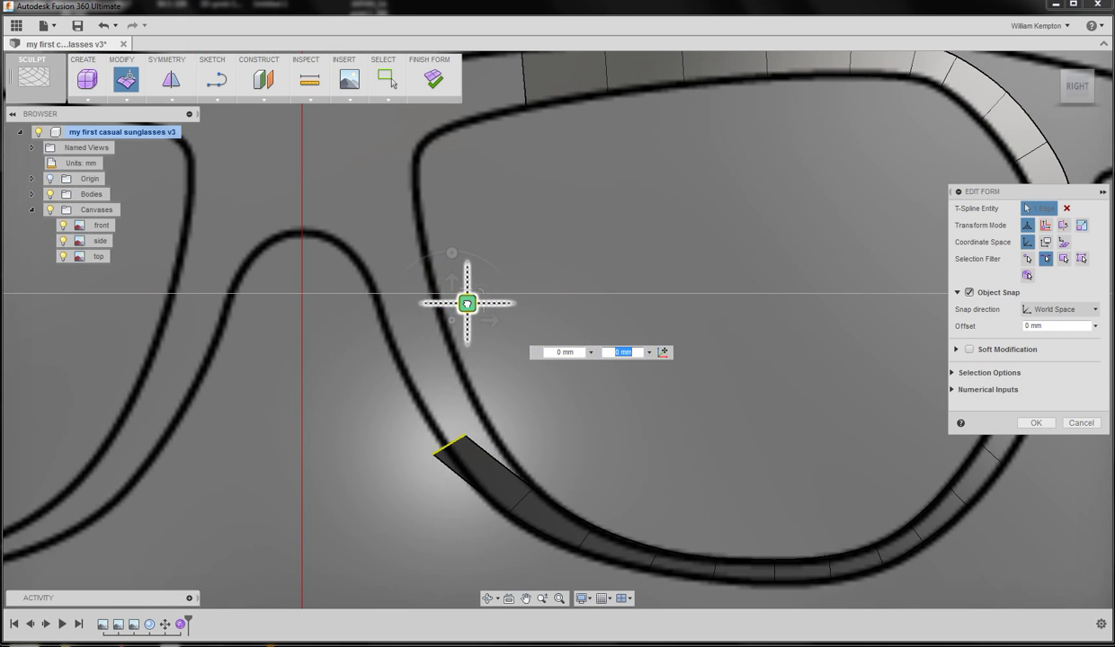
pyautogui.moveTo(467, 304); pyautogui.dragTo(427, 119)
pyautogui.moveTo(427, 120); pyautogui.dragTo(447, 224, button='middle')
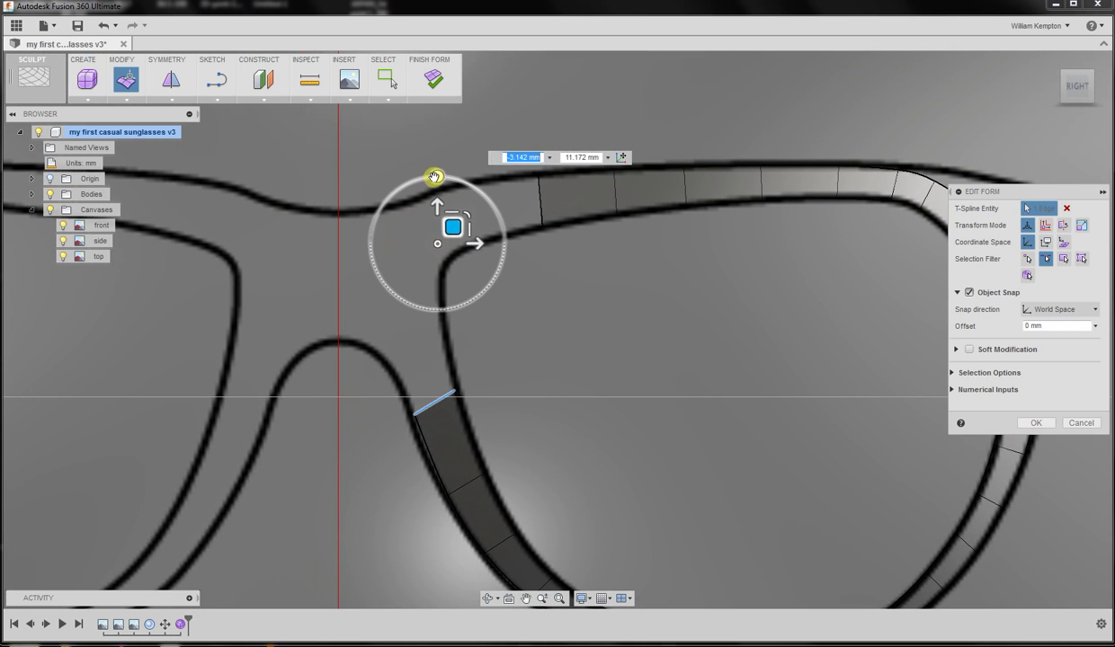
pyautogui.moveTo(436, 177); pyautogui.dragTo(438, 176)
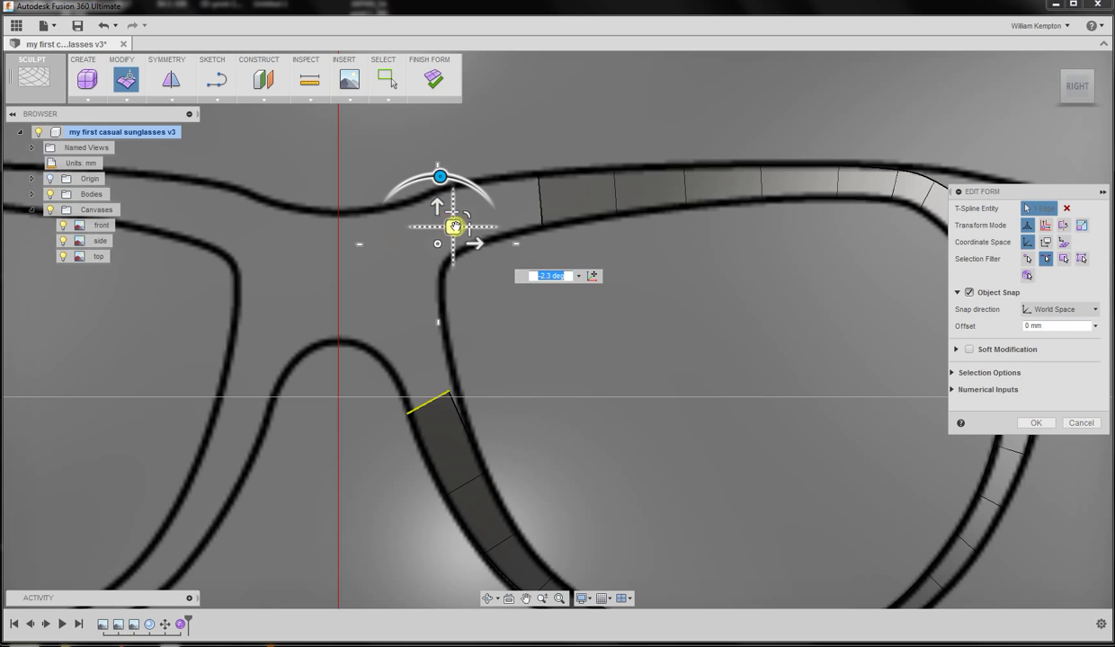
pyautogui.moveTo(455, 225); pyautogui.dragTo(464, 246)
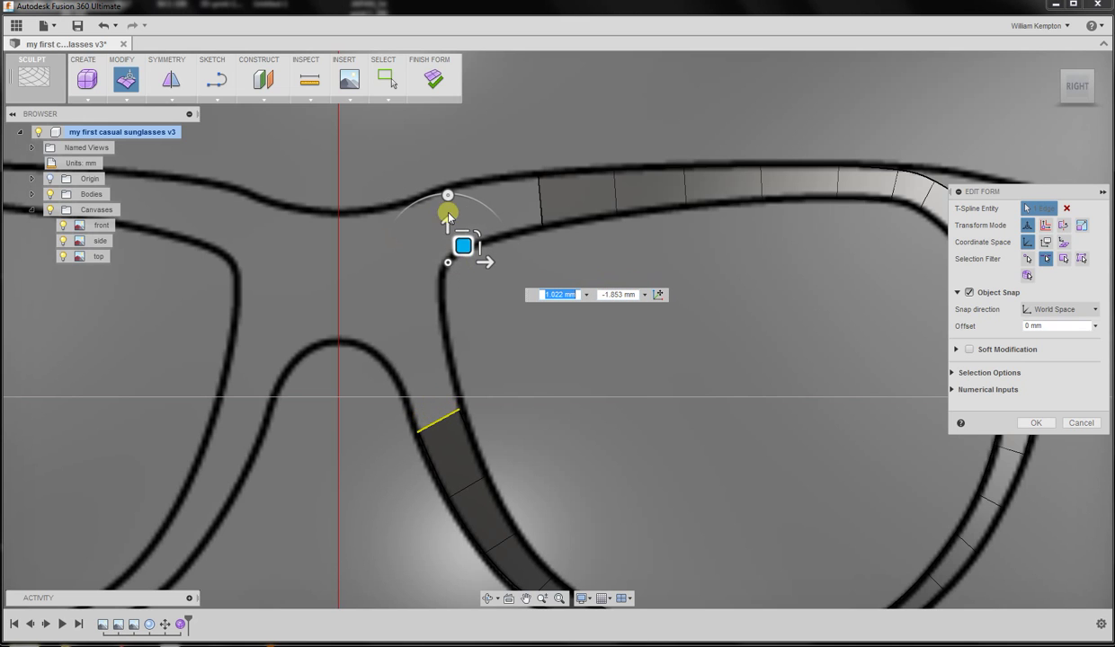
# - Relocate the manipulator's pivot to the end edge's vertex on the inner lens outline
pyautogui.click(658, 295)
pyautogui.click(659, 295)
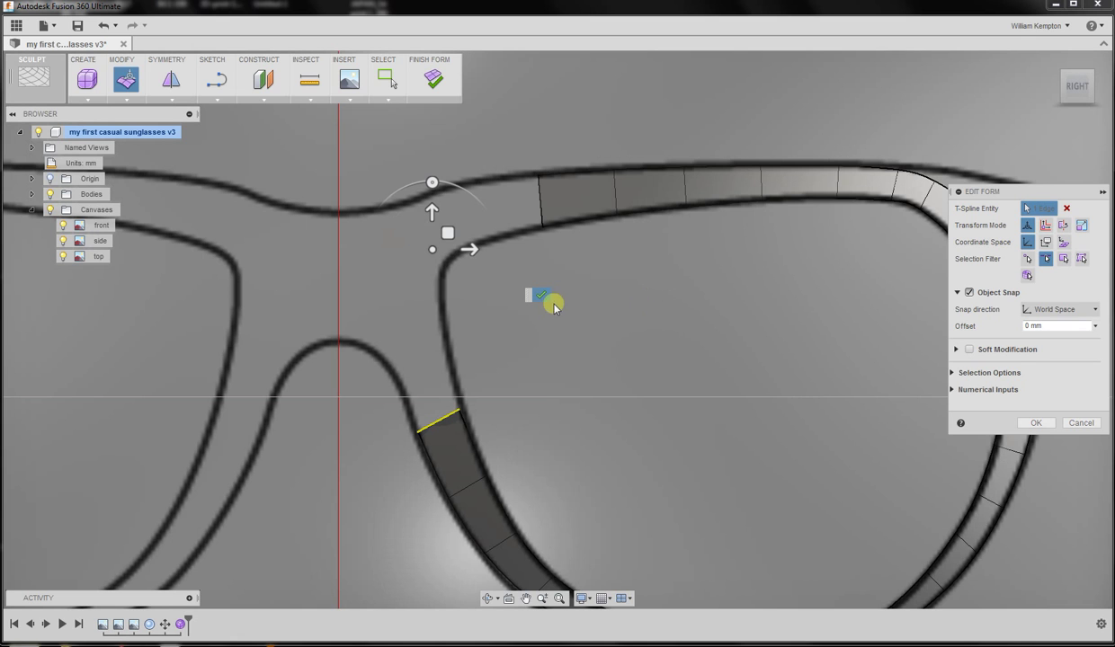
pyautogui.click(458, 412)
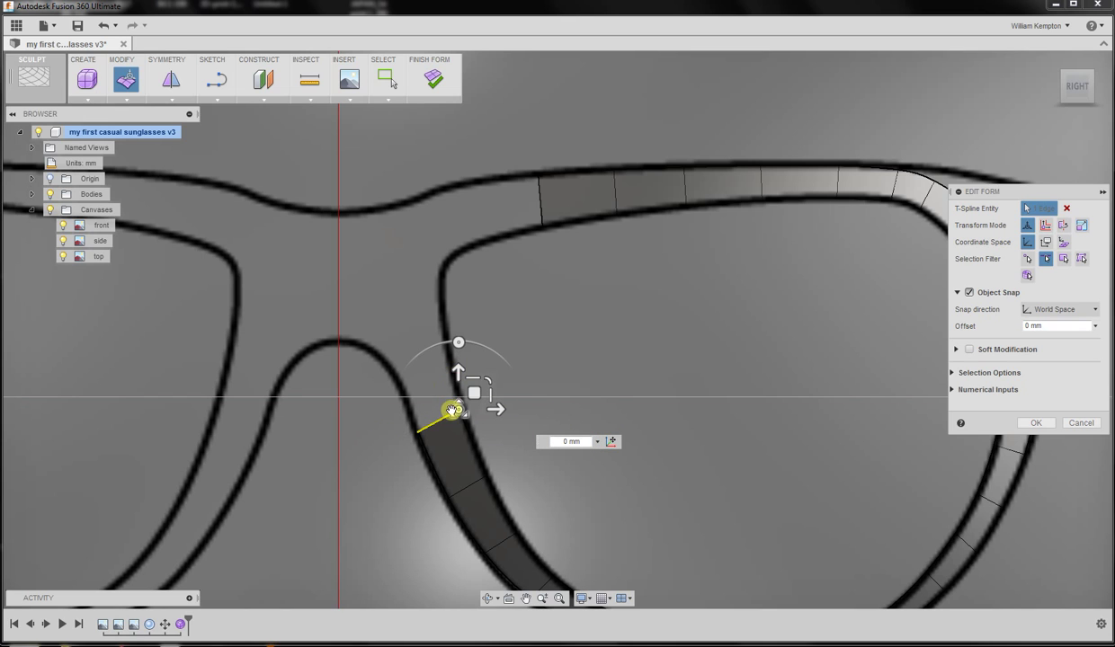
# - Extrude three faces up beside the nose bridge, keeping the pivot end on the inner outline and rotating the edges to follow it
pyautogui.moveTo(474, 392); pyautogui.dragTo(463, 338)
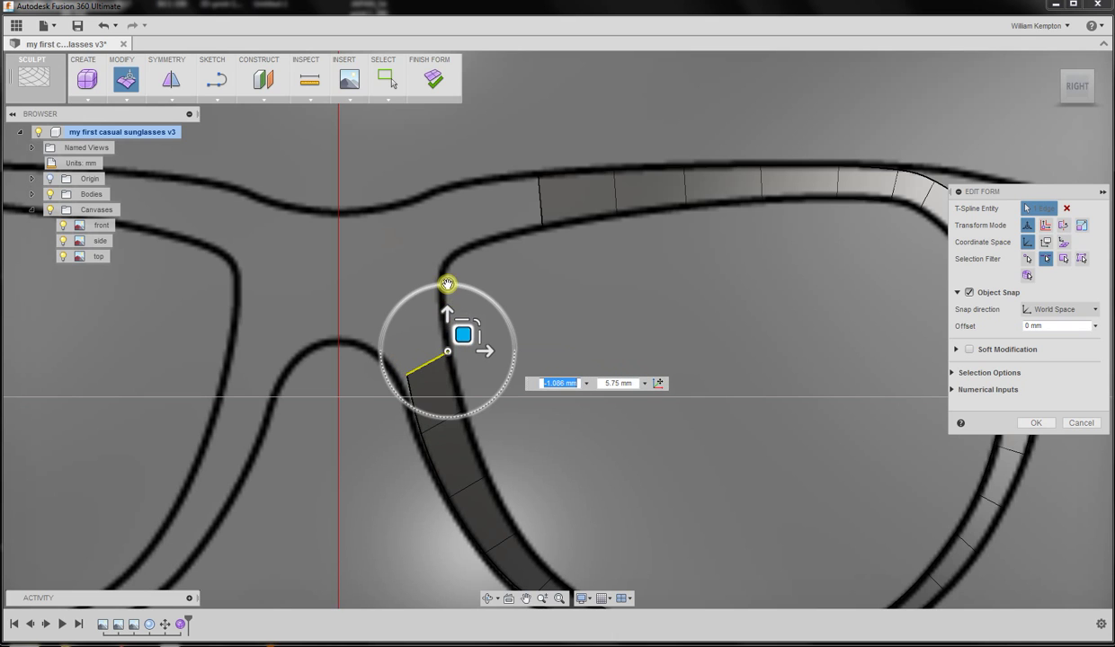
pyautogui.moveTo(450, 285); pyautogui.dragTo(469, 288)
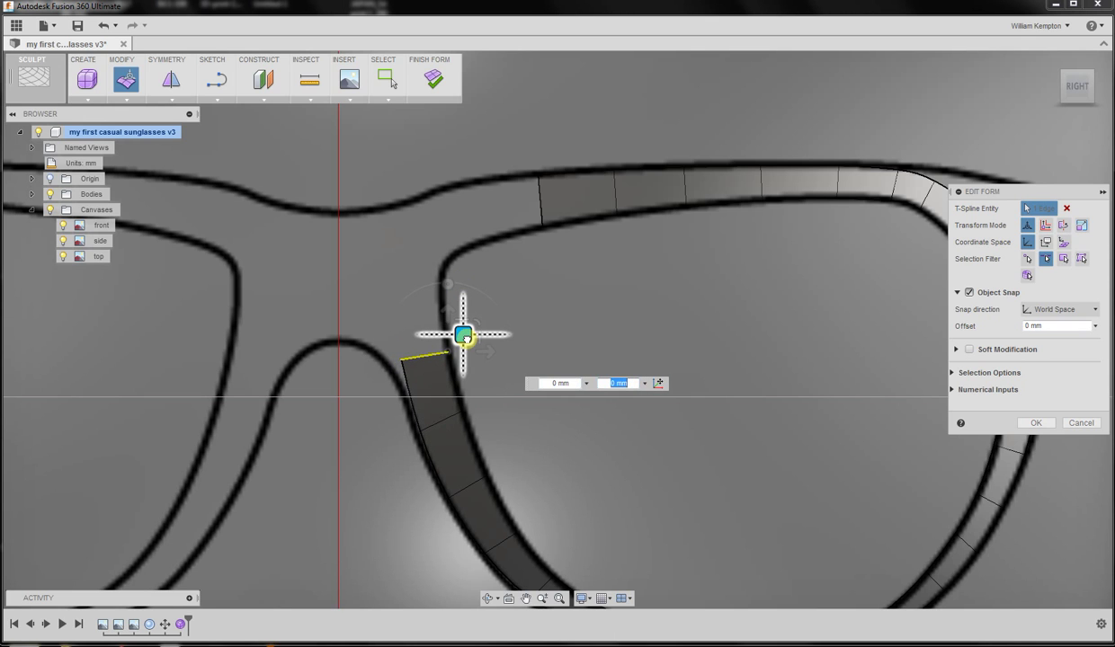
pyautogui.moveTo(463, 330); pyautogui.dragTo(456, 277)
pyautogui.moveTo(438, 223)
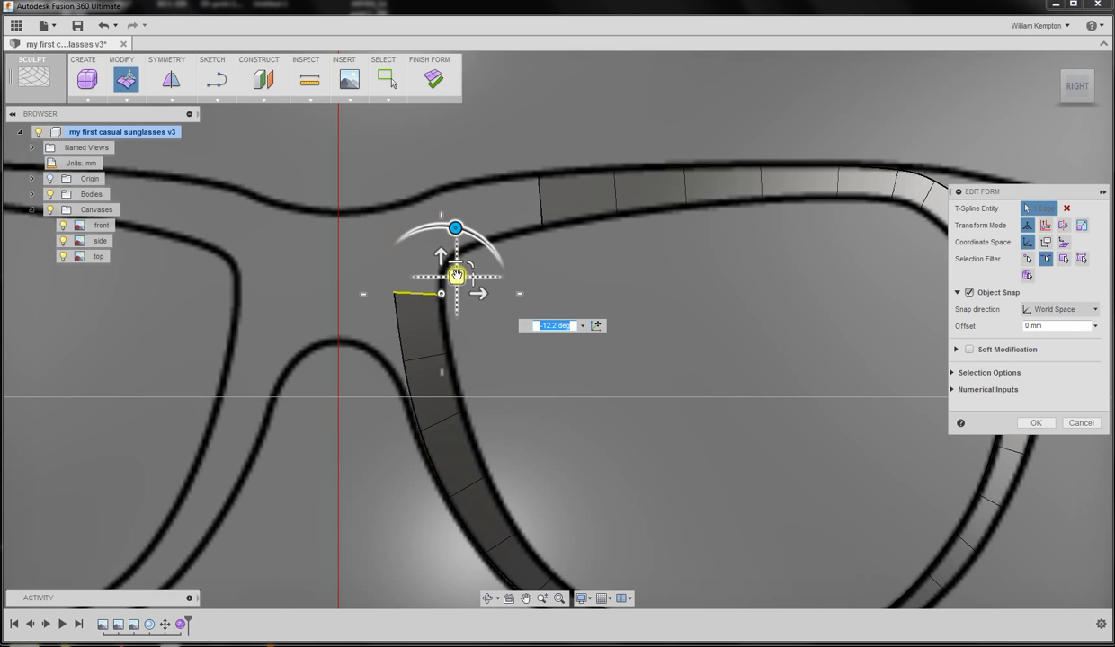
pyautogui.moveTo(453, 273); pyautogui.dragTo(456, 251)
pyautogui.moveTo(444, 202)
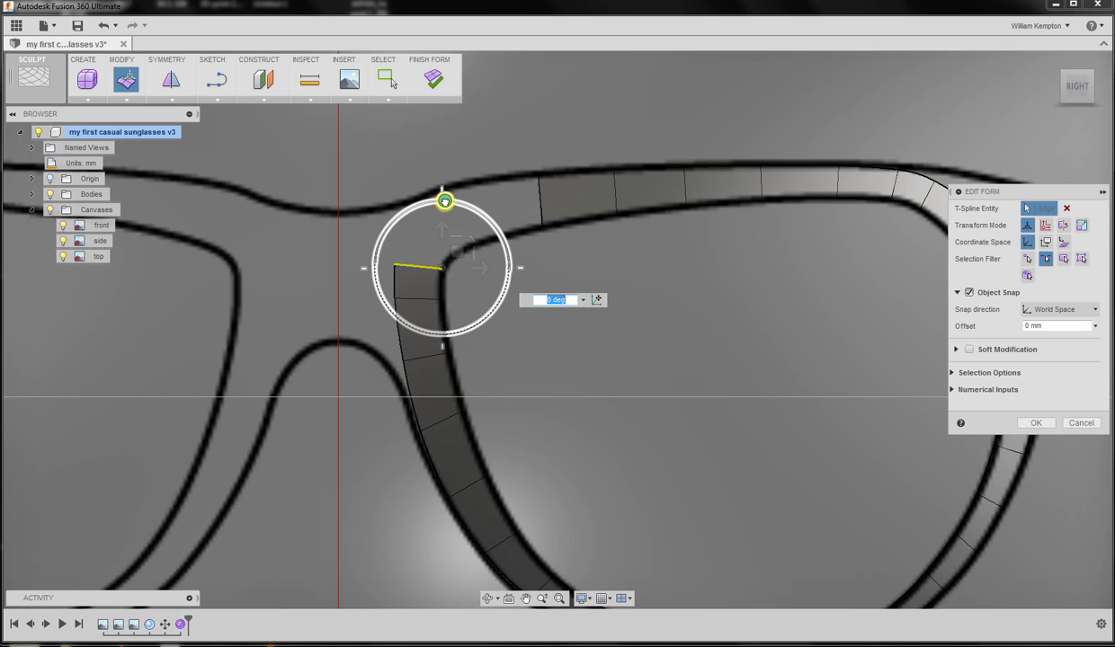
# - Rotate the end edge and extrude three faces around the lens's upper inner corner, ending just short of the strip's starting edge
pyautogui.moveTo(444, 201); pyautogui.dragTo(466, 204)
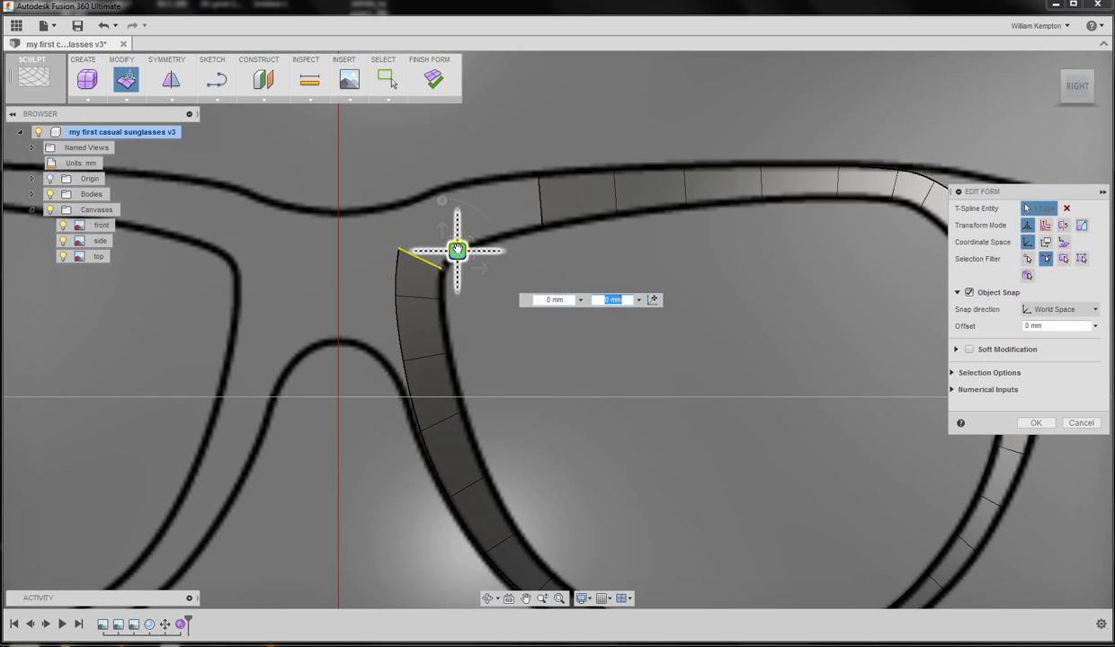
pyautogui.moveTo(456, 250); pyautogui.dragTo(500, 225)
pyautogui.click(457, 183)
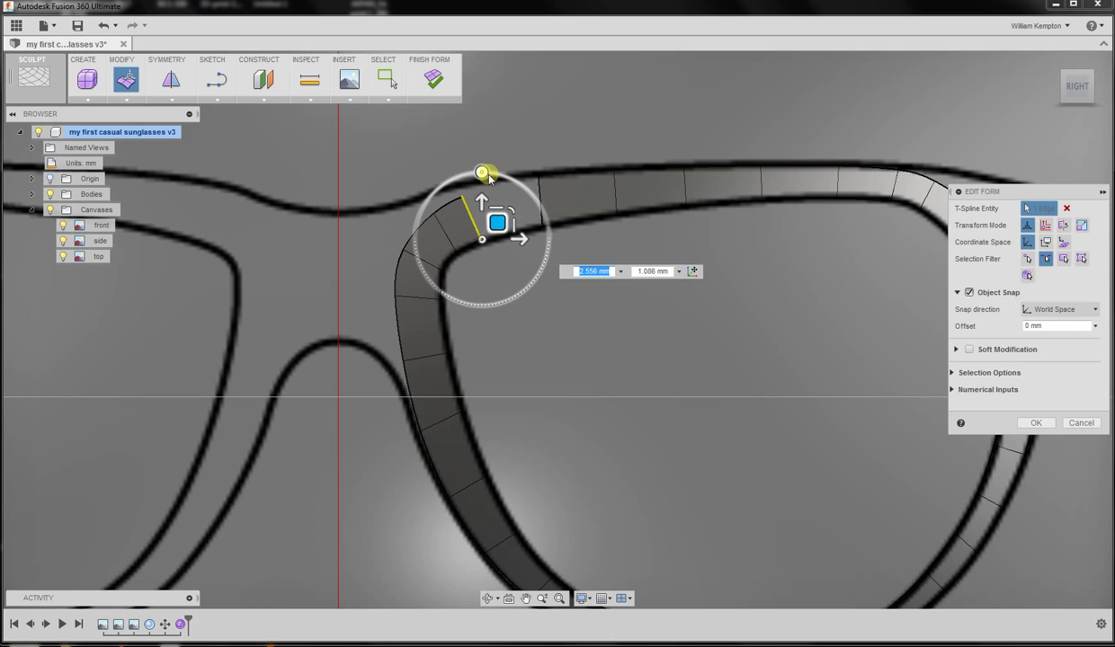
pyautogui.moveTo(488, 177); pyautogui.dragTo(548, 212)
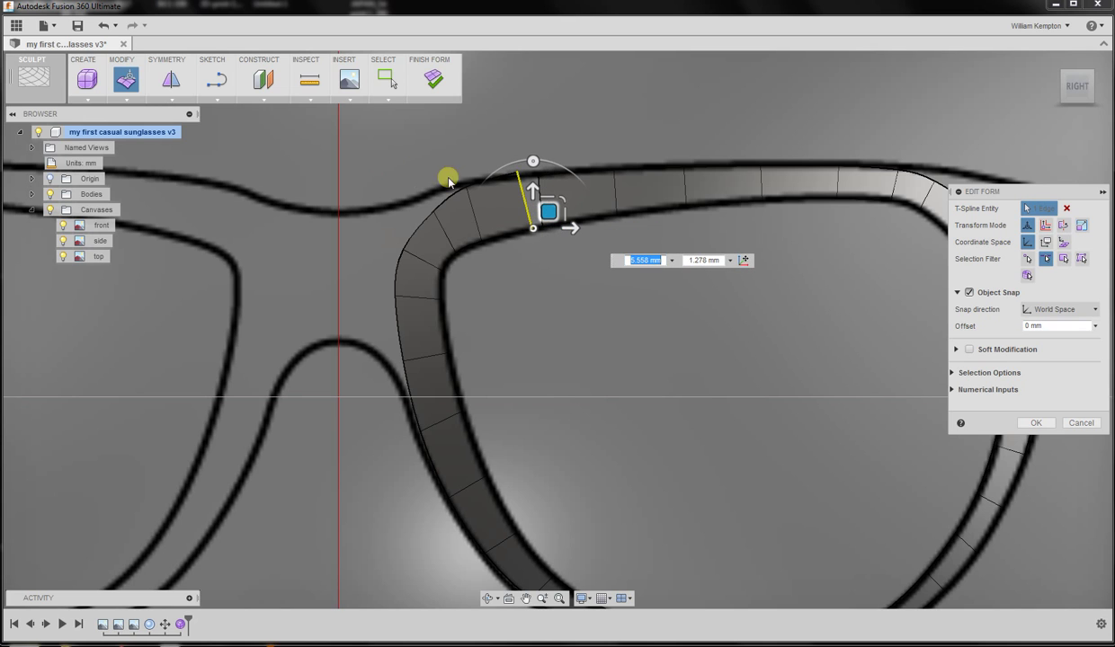
# - Merge the strip's last edge with its starting edge using Merge Edge to close the lens rim
pyautogui.click(125, 101)
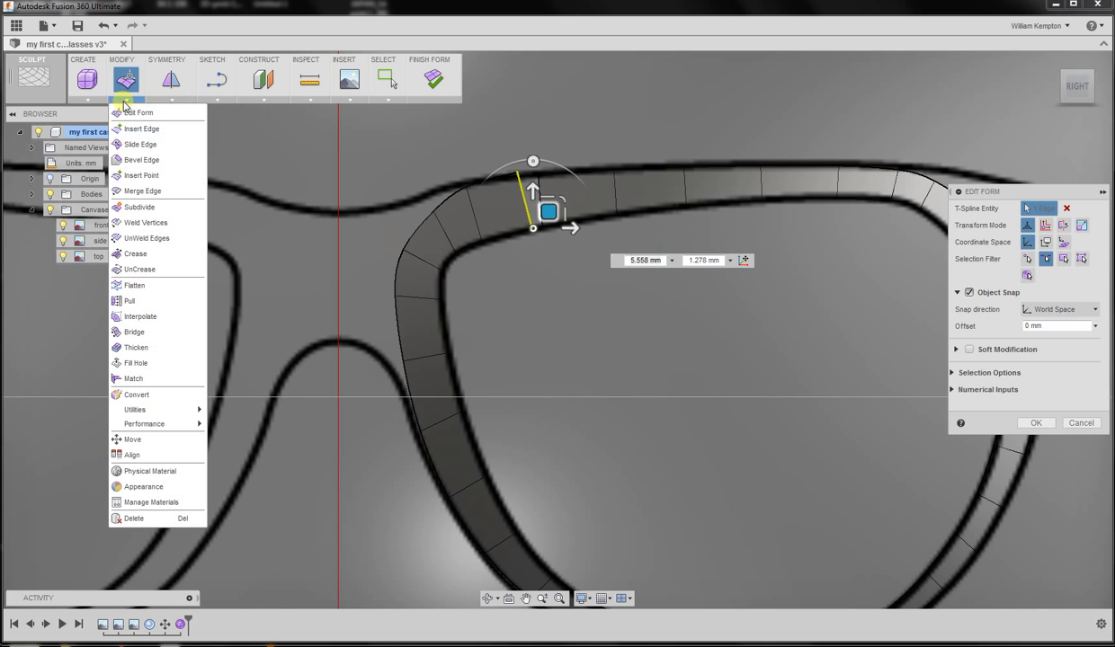
pyautogui.click(139, 191)
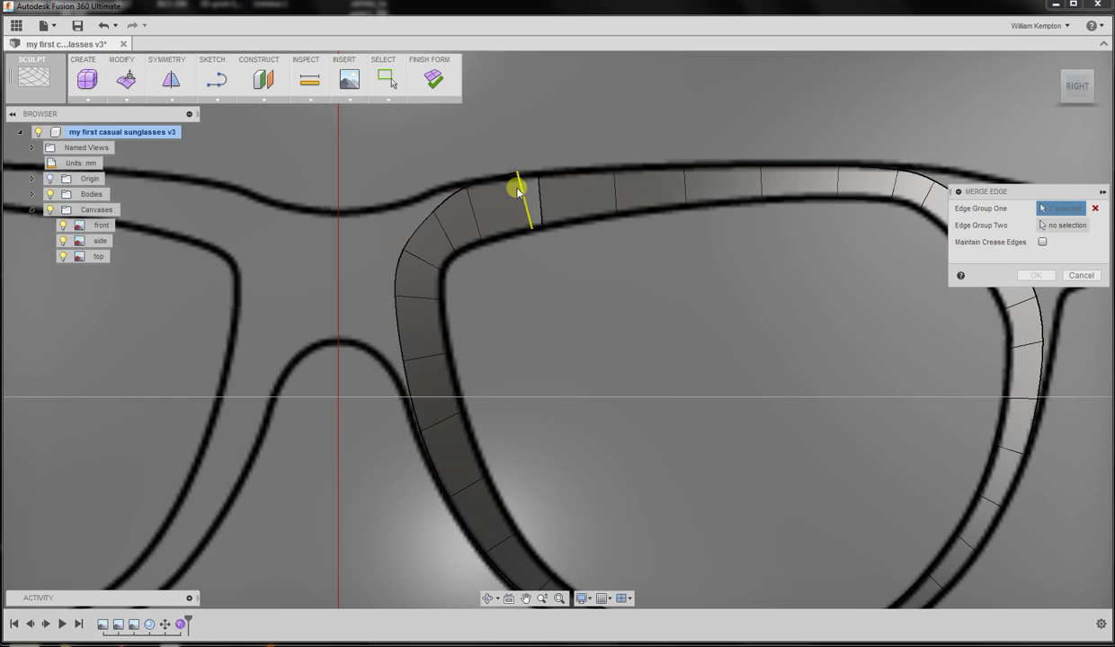
pyautogui.click(1057, 228)
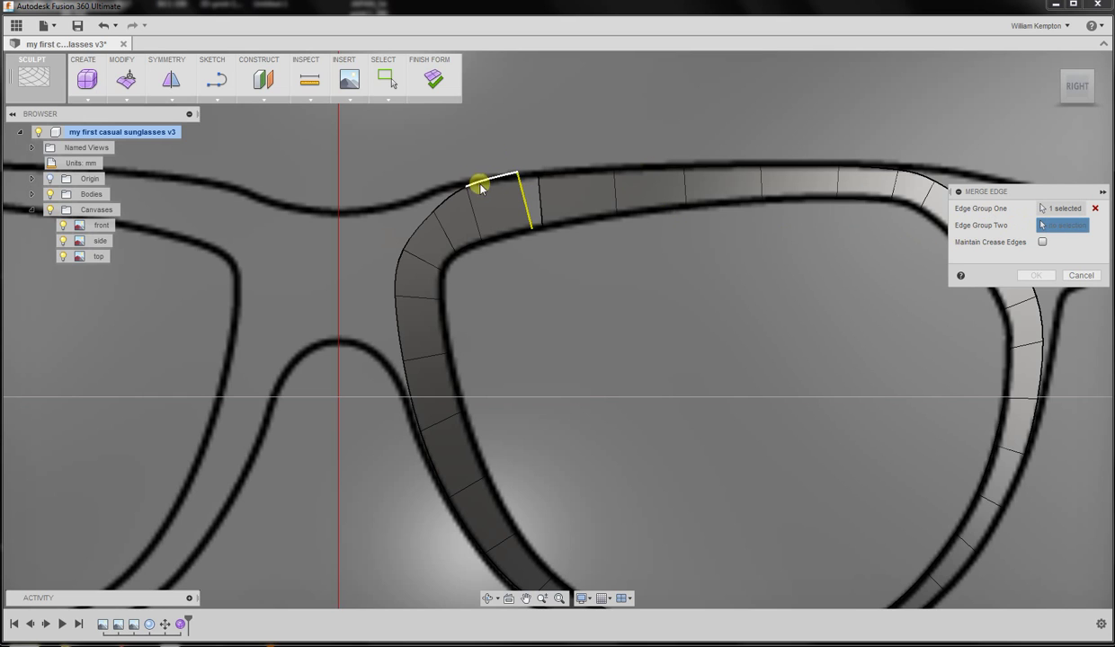
pyautogui.click(537, 193)
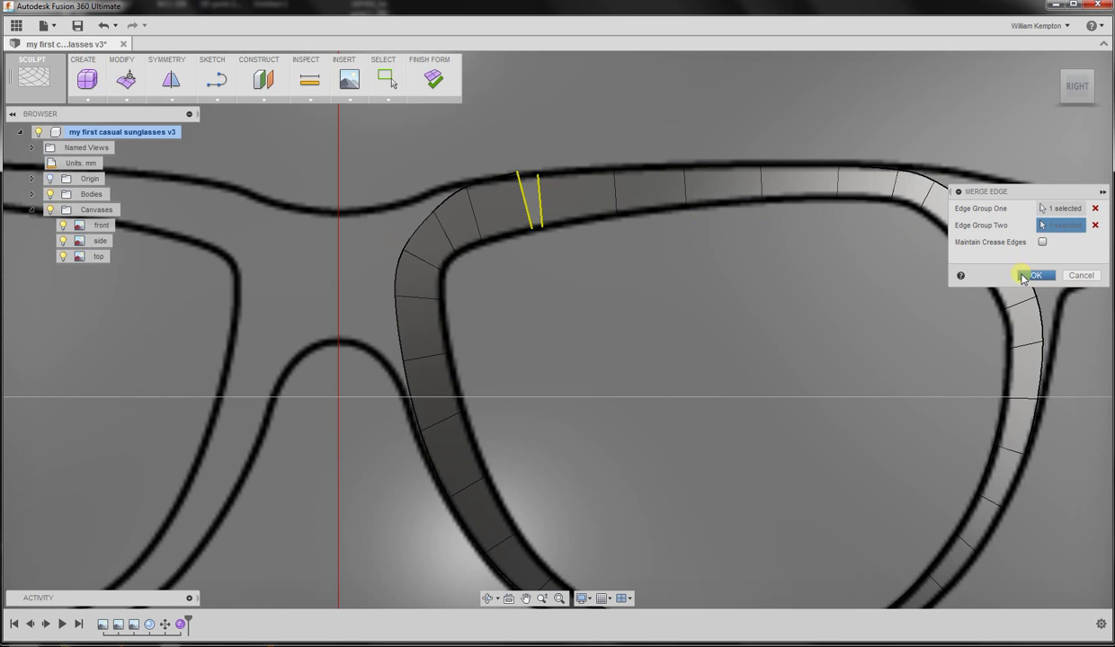
pyautogui.click(1034, 275)
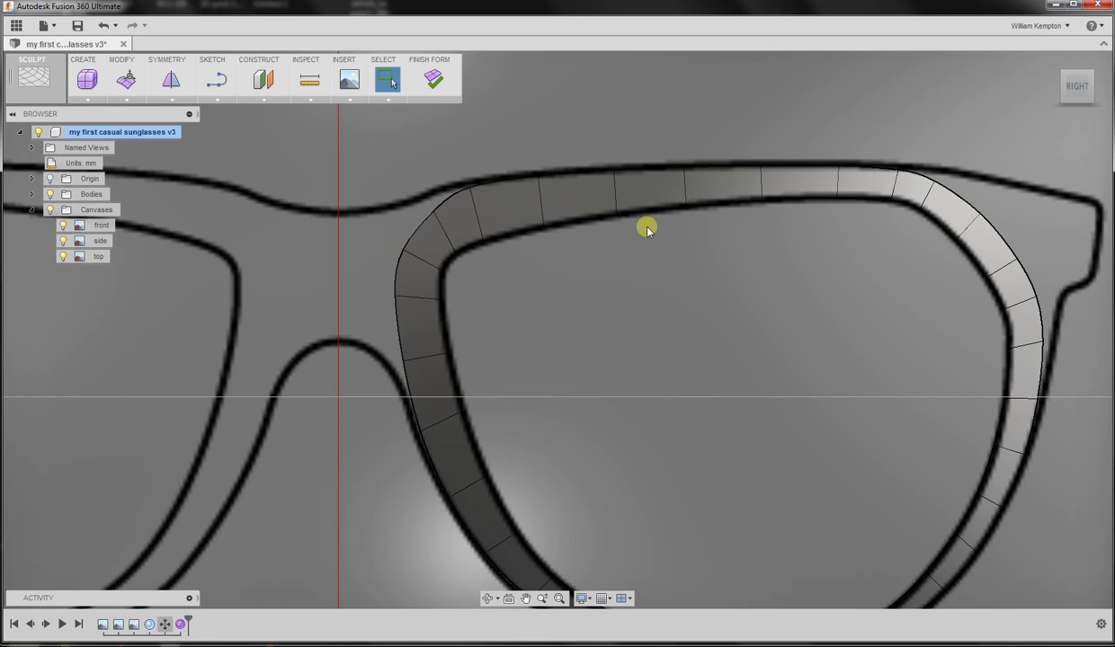
# - Examine the closed lens rim in 3D and from the back against the base-curve sphere, then return to the right view
pyautogui.scroll(-5, 510, 227)
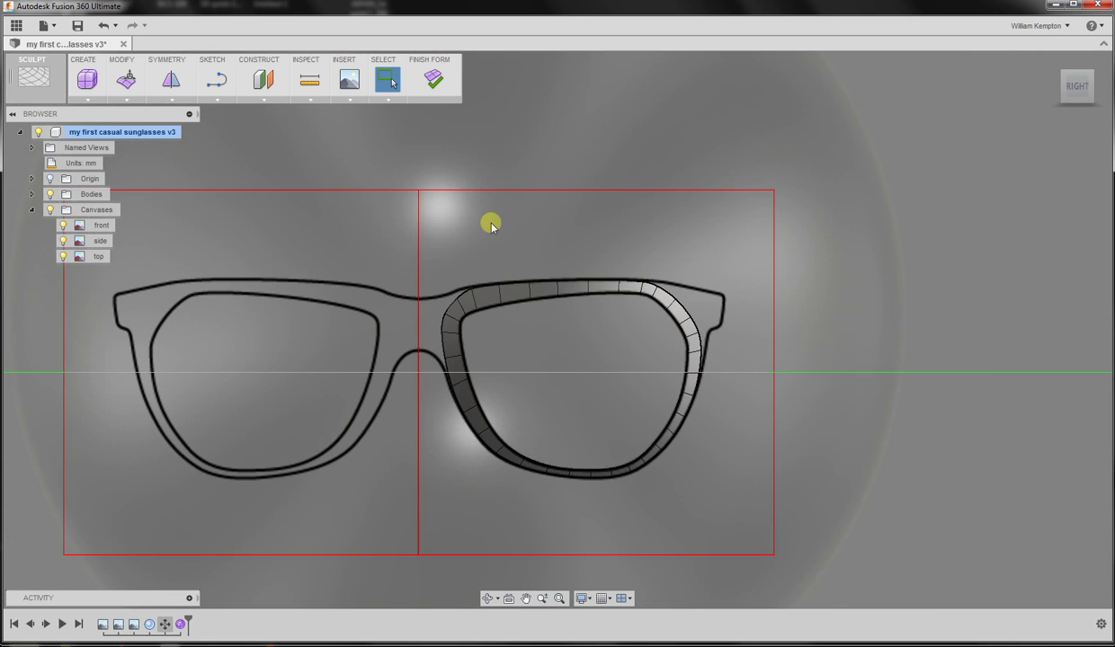
pyautogui.press('Home')
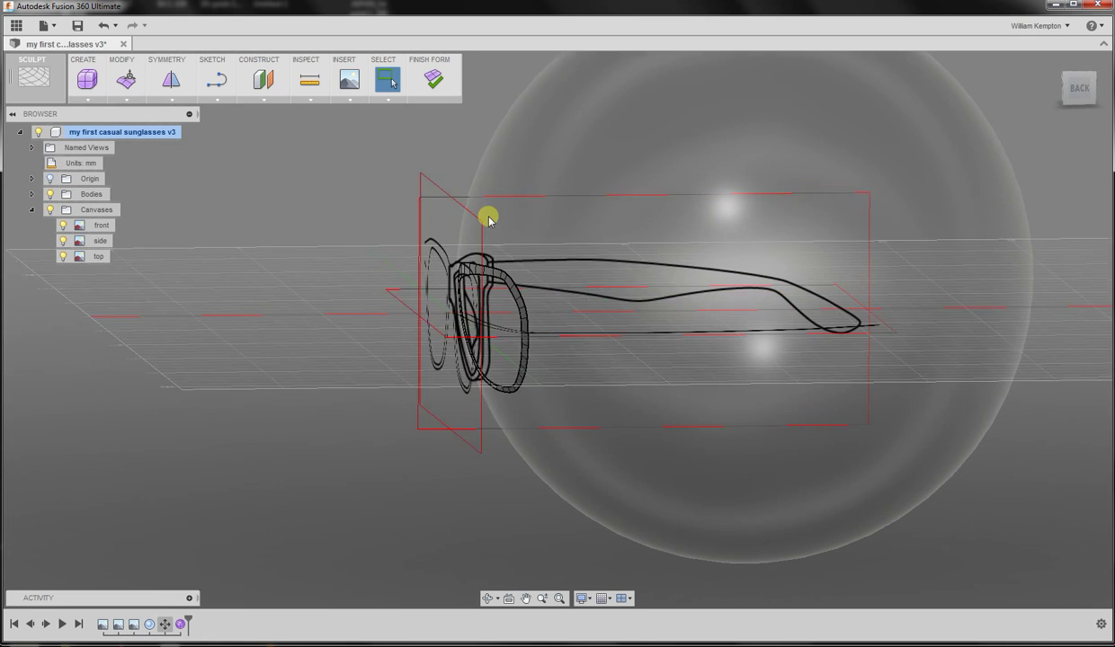
pyautogui.click(1078, 88)
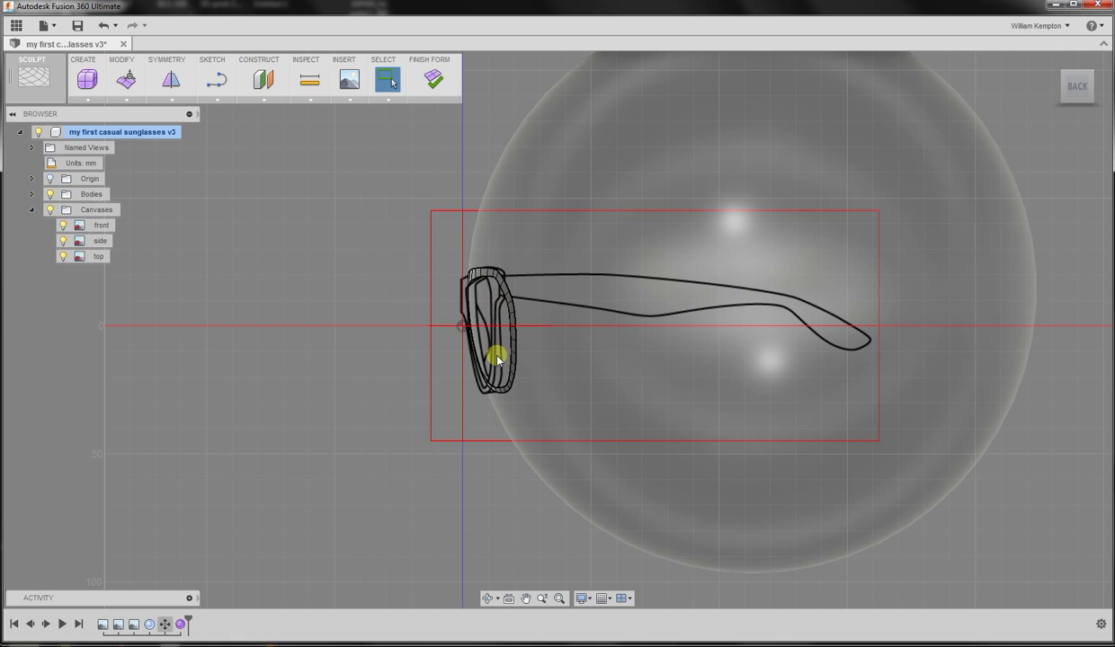
pyautogui.press('F6')
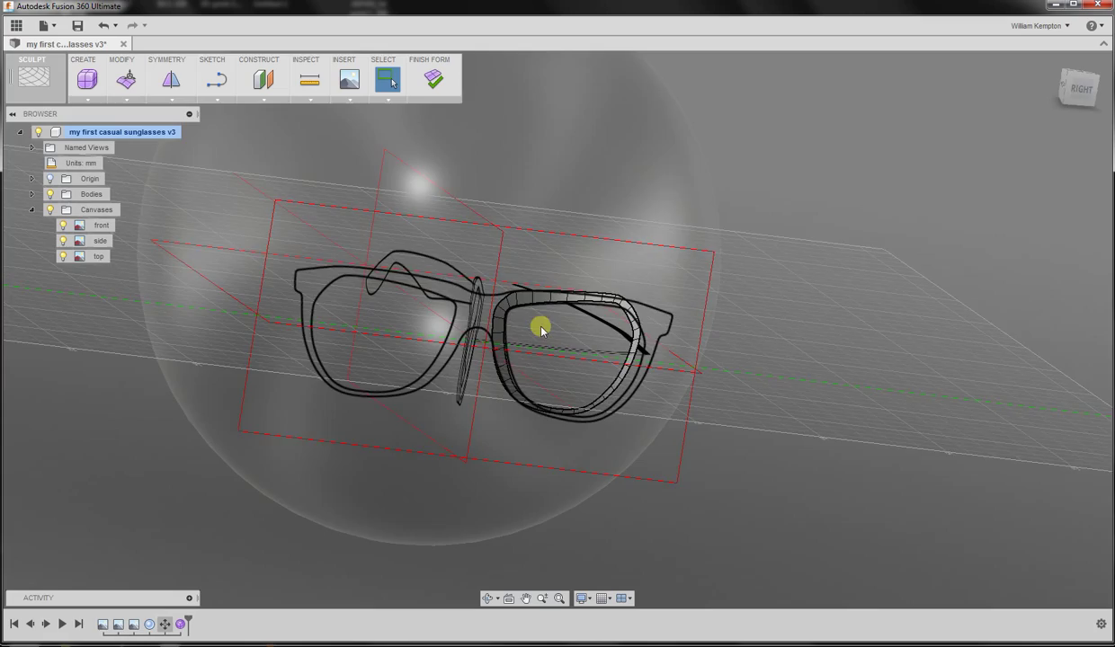
pyautogui.keyDown('shift'); pyautogui.moveTo(540, 330); pyautogui.dragTo(538, 328, button='middle'); pyautogui.keyUp('shift')
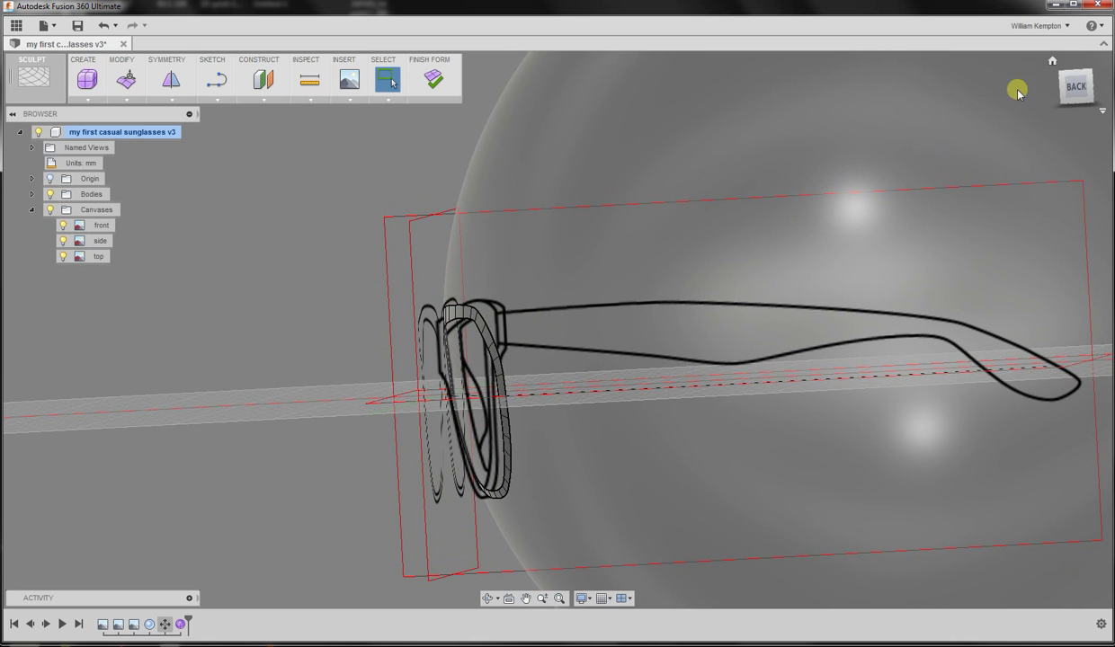
pyautogui.click(1061, 87)
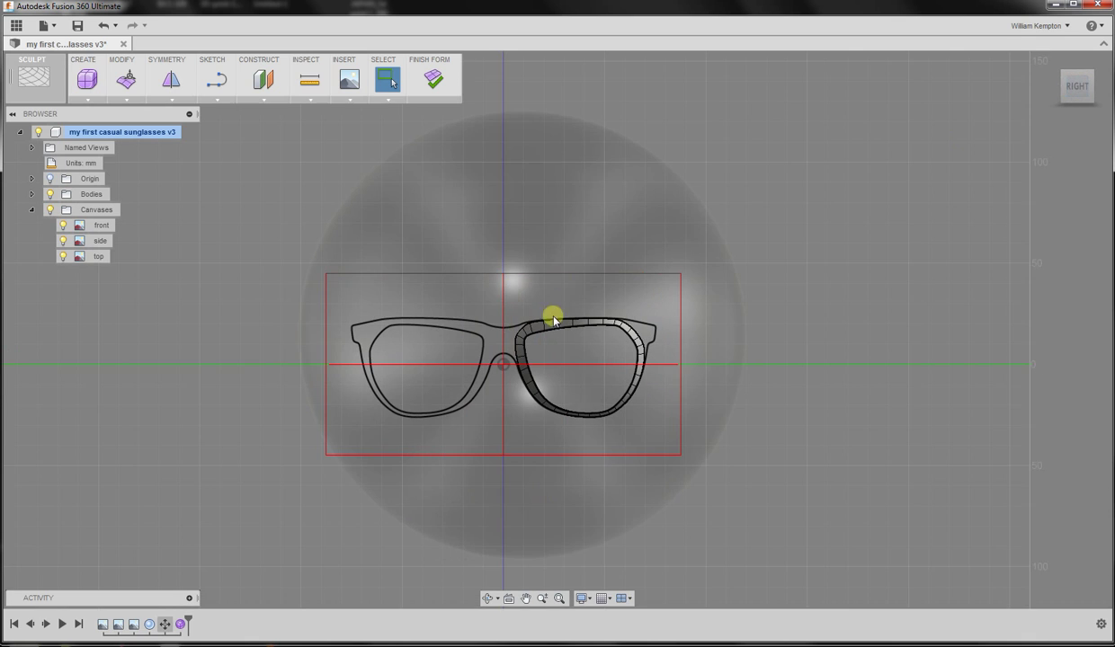
# - In Edit Form, select the four outer edges at the lens rim's upper outer corner and move them about 0.8 mm outward and 0.6 mm up
pyautogui.scroll(6, 552, 359)
pyautogui.scroll(4, 552, 365)
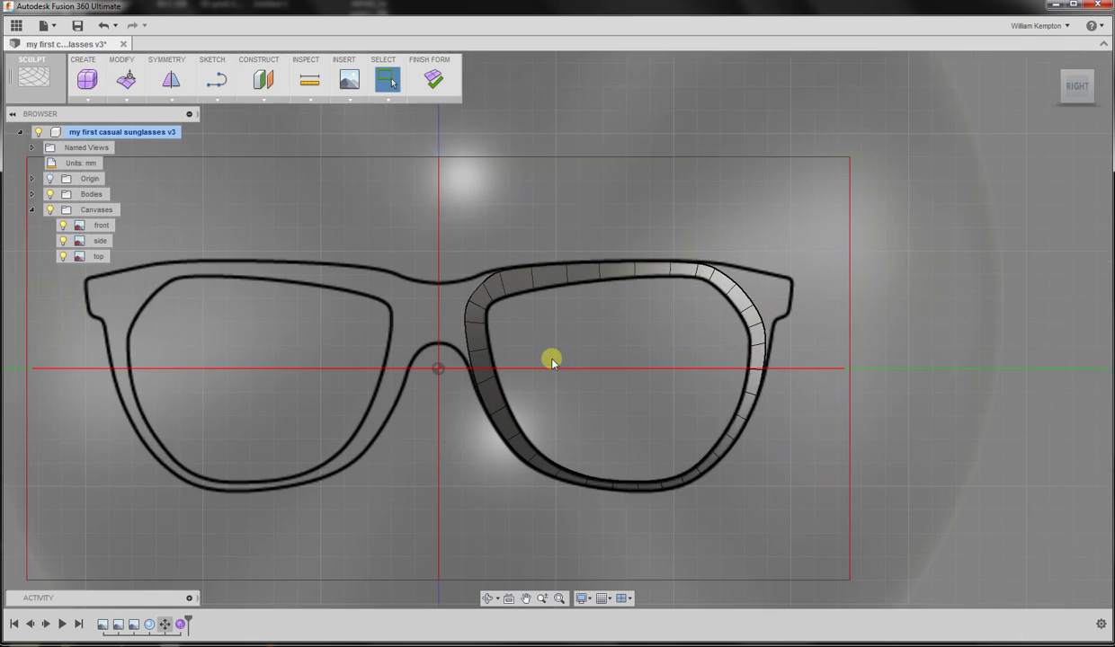
pyautogui.scroll(2, 443, 304)
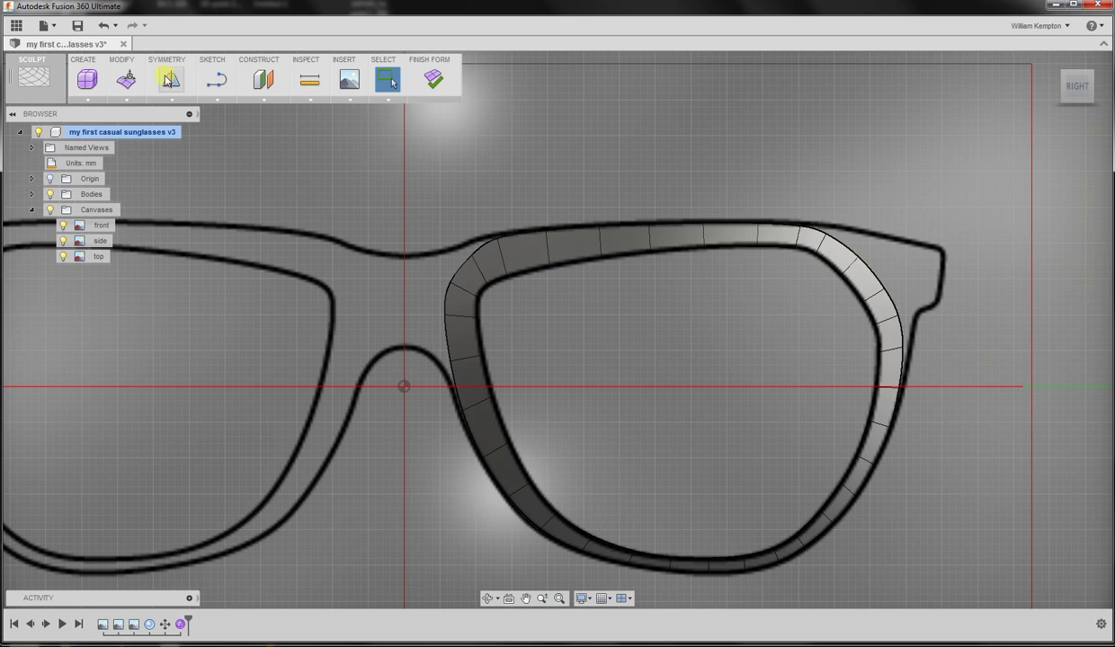
pyautogui.click(124, 81)
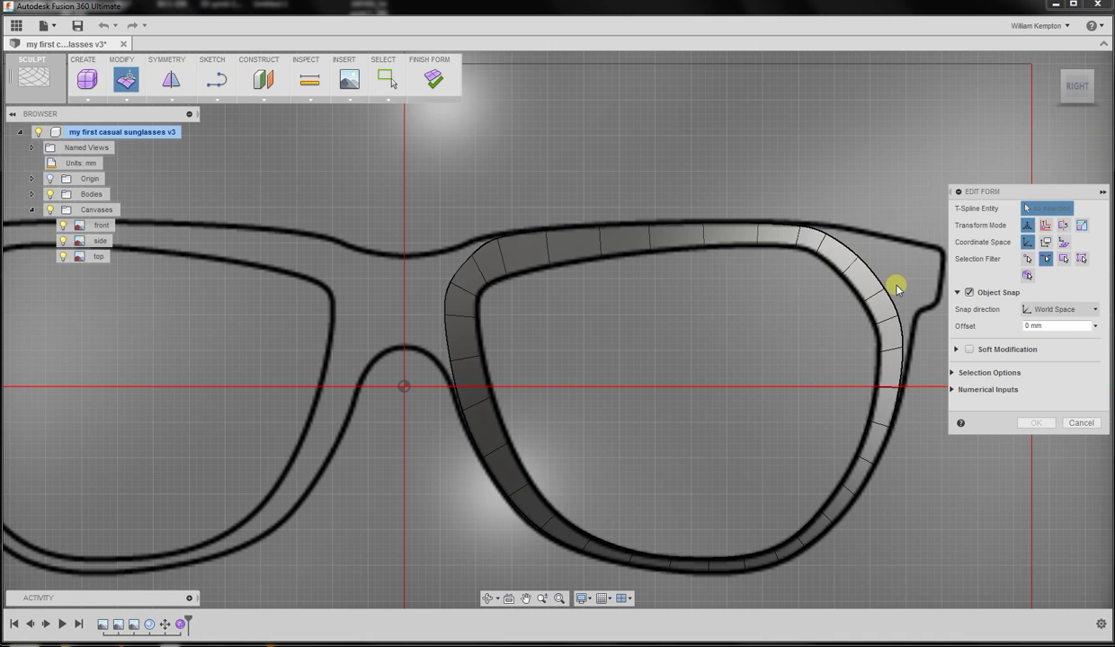
pyautogui.scroll(2, 890, 286)
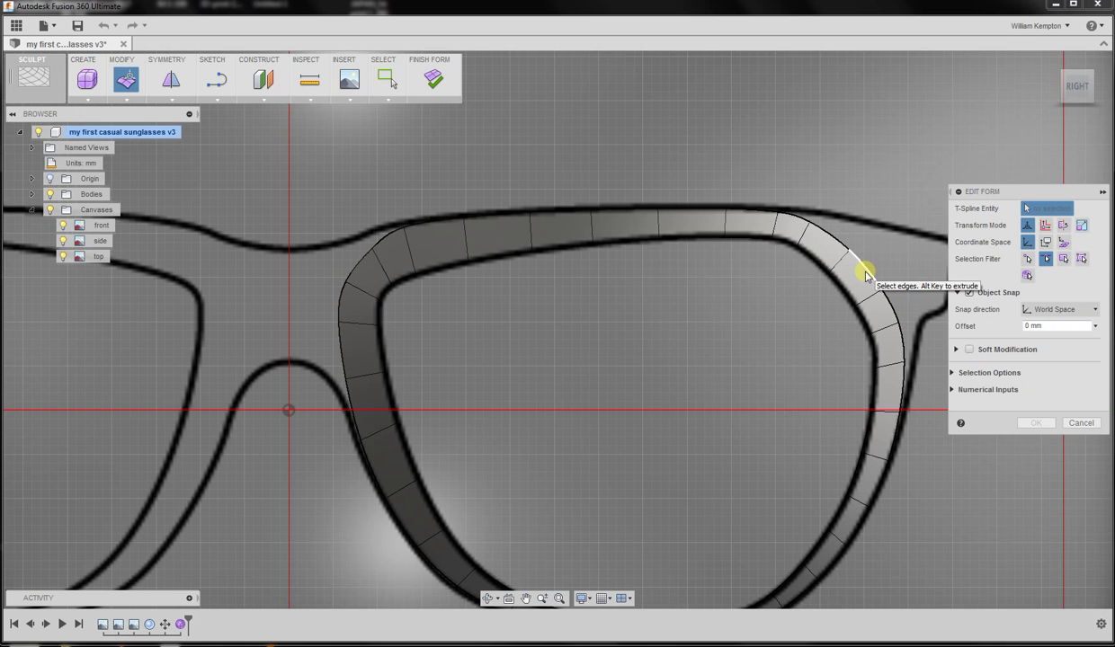
pyautogui.moveTo(779, 286); pyautogui.dragTo(525, 243, button='middle')
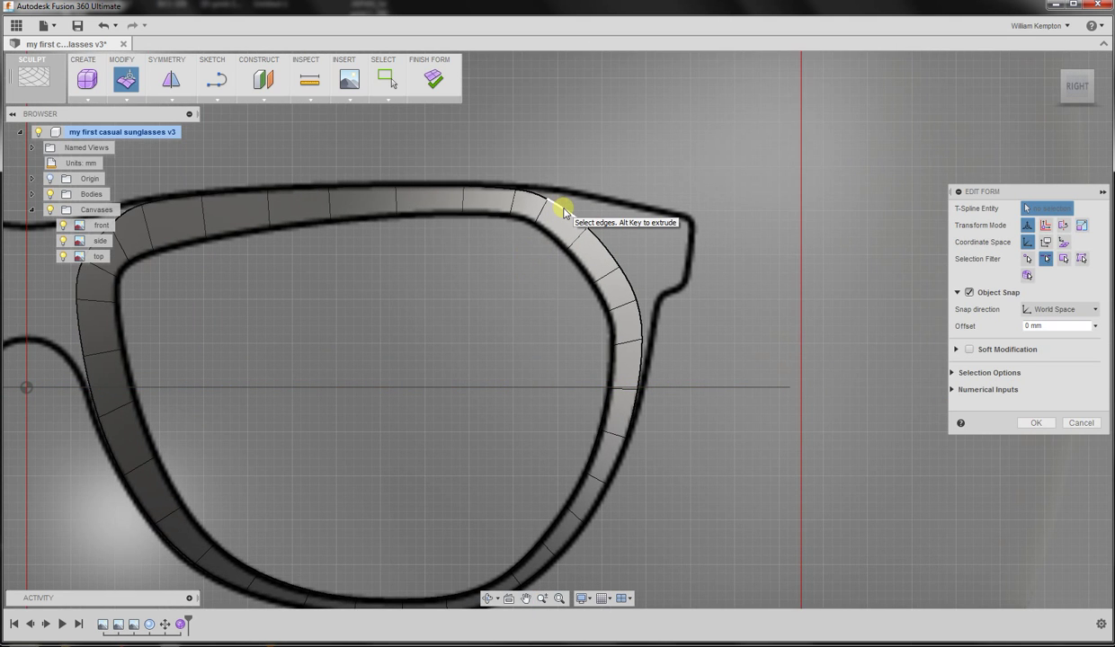
pyautogui.click(584, 229)
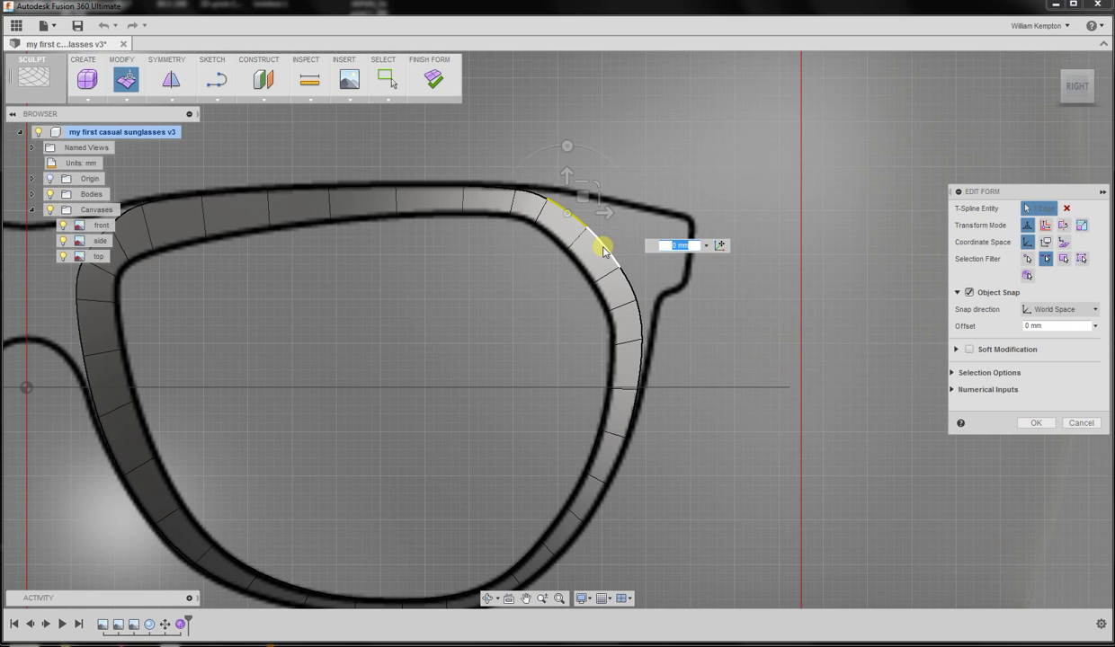
pyautogui.keyDown('shift'); pyautogui.click(610, 259); pyautogui.keyUp('shift')
pyautogui.keyDown('shift'); pyautogui.click(631, 296); pyautogui.keyUp('shift')
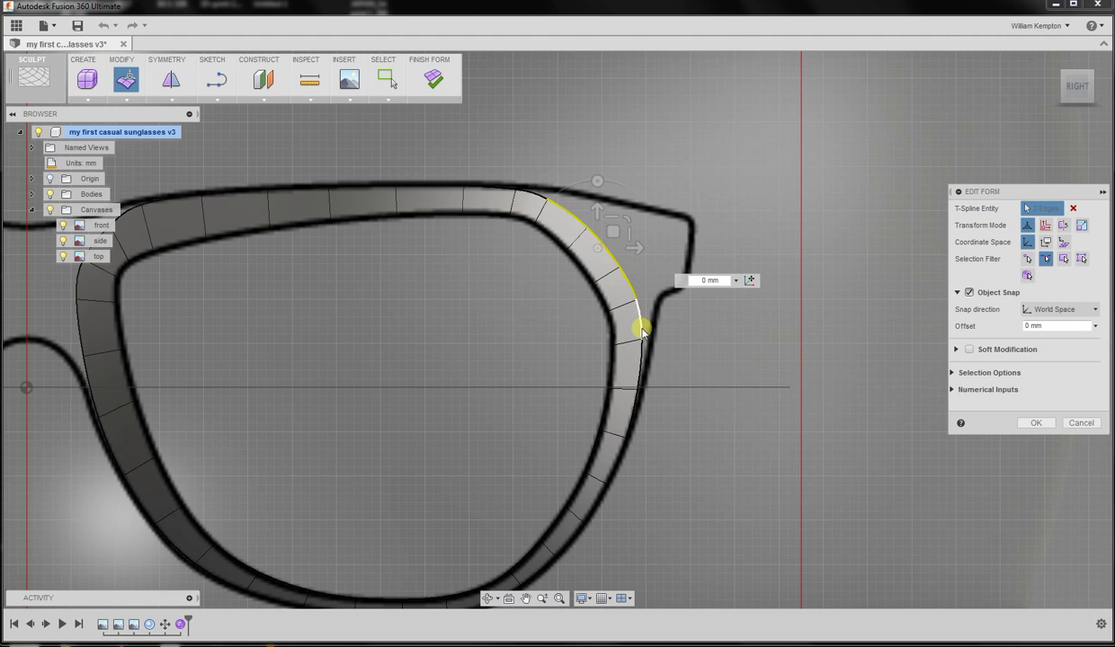
pyautogui.keyDown('shift'); pyautogui.click(642, 325); pyautogui.keyUp('shift')
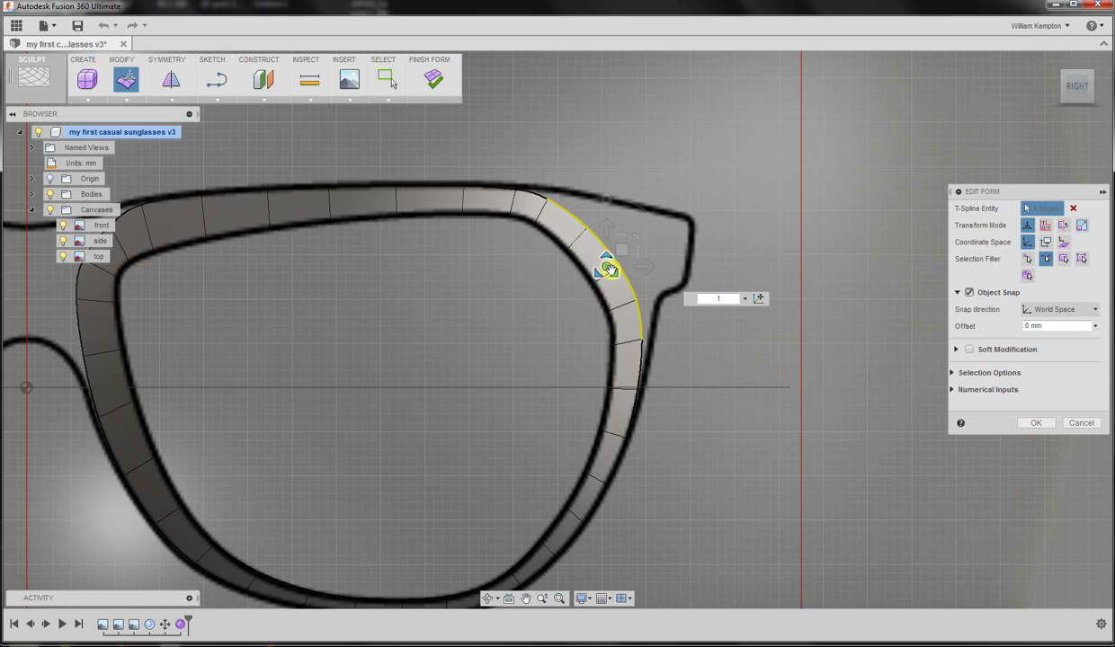
pyautogui.moveTo(606, 261); pyautogui.dragTo(628, 248)
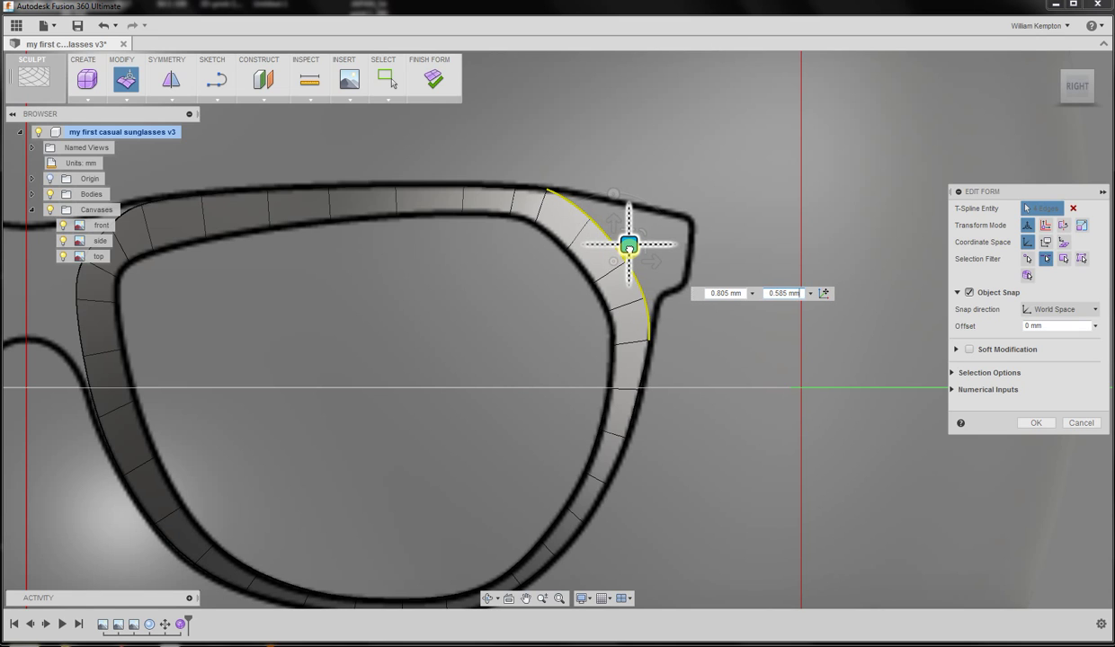
pyautogui.moveTo(629, 244); pyautogui.dragTo(628, 246)
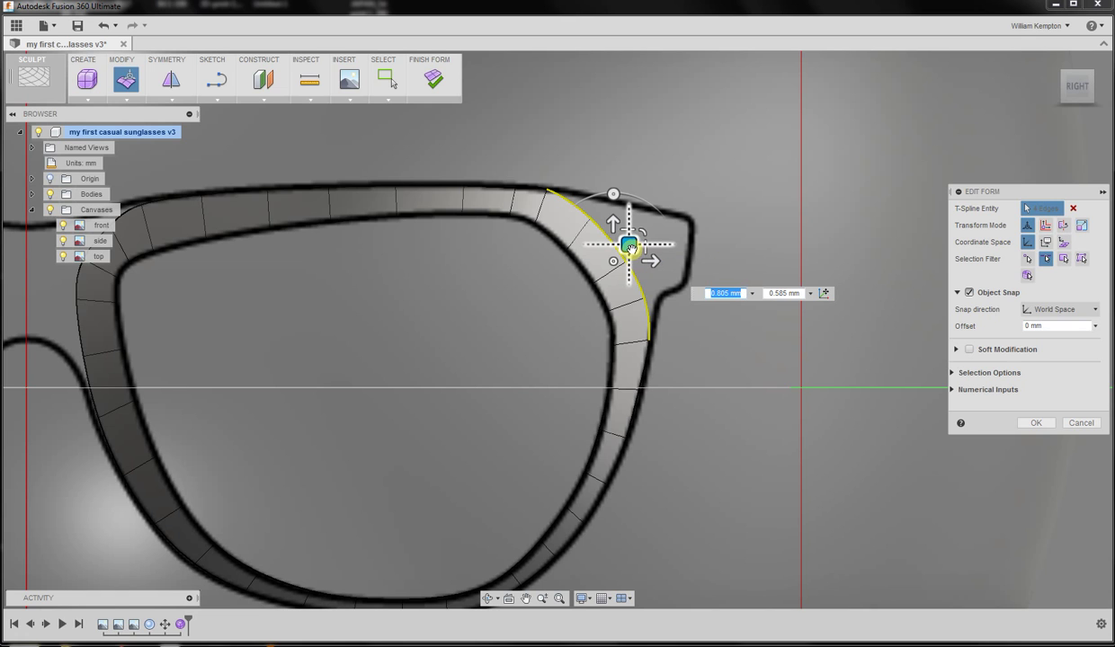
# - Extrude the four corner edges outward into a new row of faces, then rotate and shift the row until its lower end reaches the hinge notch
pyautogui.moveTo(630, 244); pyautogui.dragTo(701, 209)
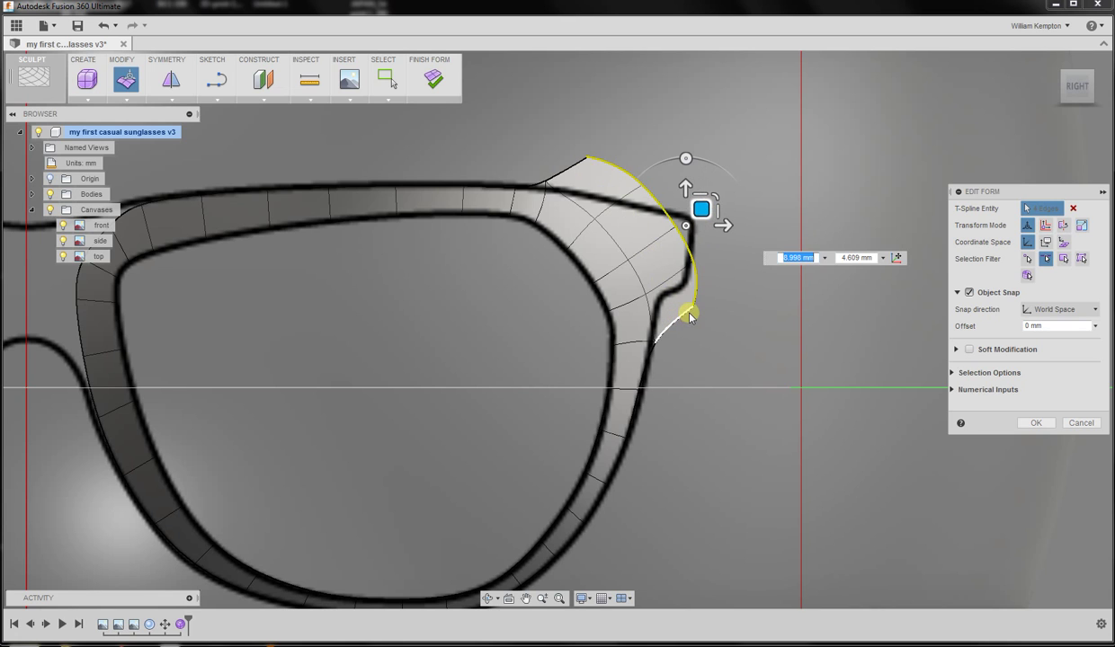
pyautogui.moveTo(685, 159); pyautogui.dragTo(717, 166)
pyautogui.moveTo(702, 209); pyautogui.dragTo(682, 185)
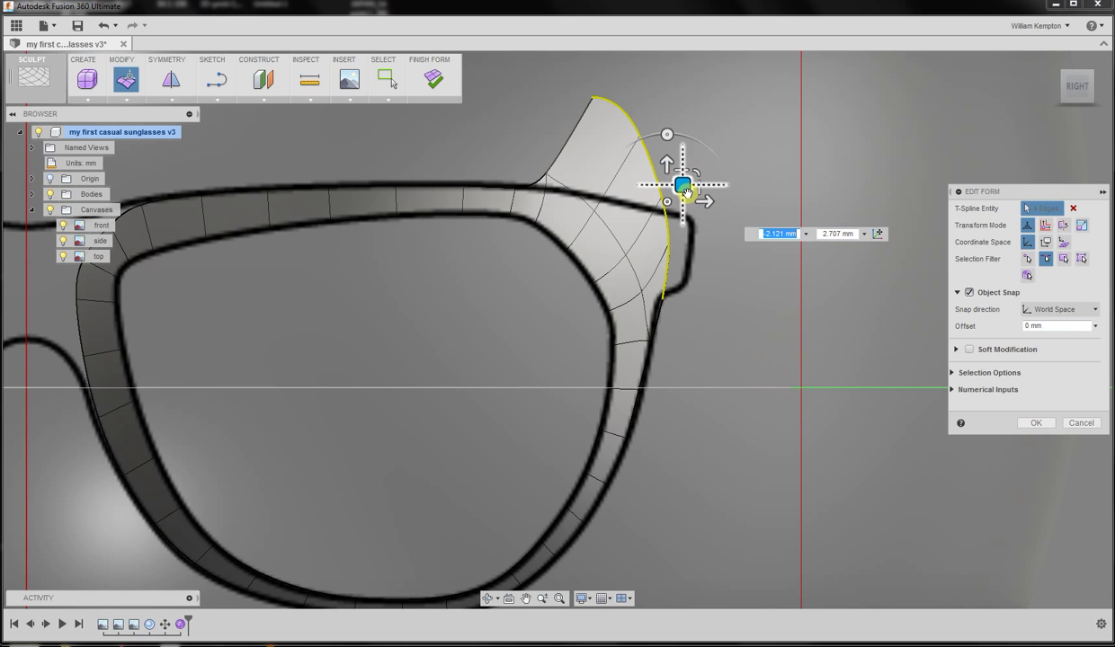
pyautogui.moveTo(685, 192); pyautogui.dragTo(683, 192)
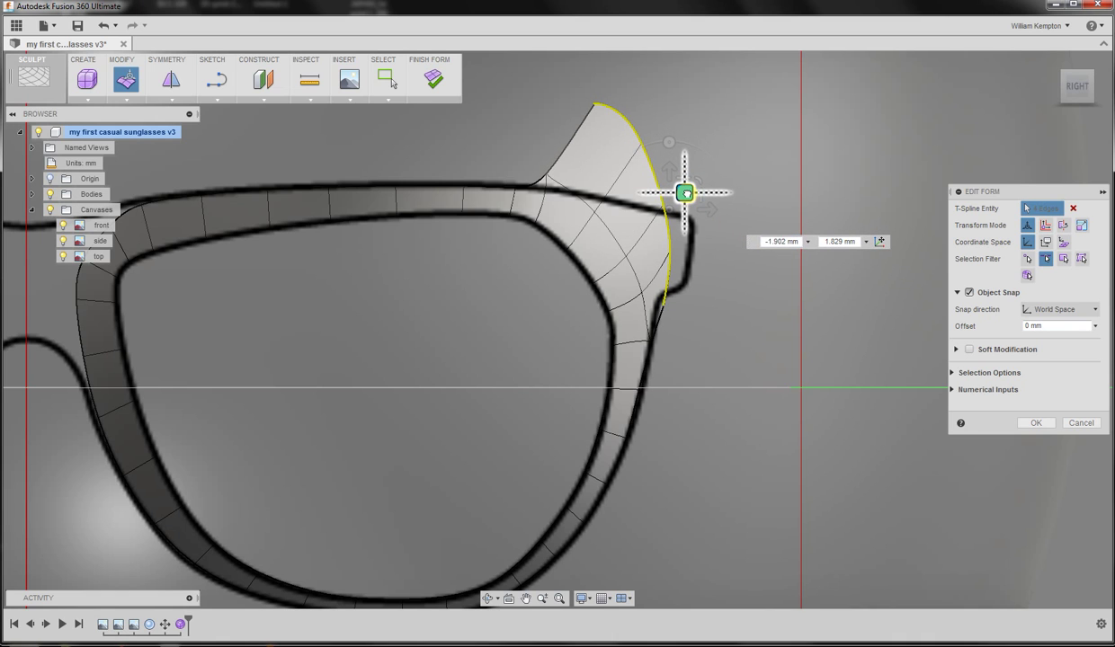
pyautogui.click(693, 308)
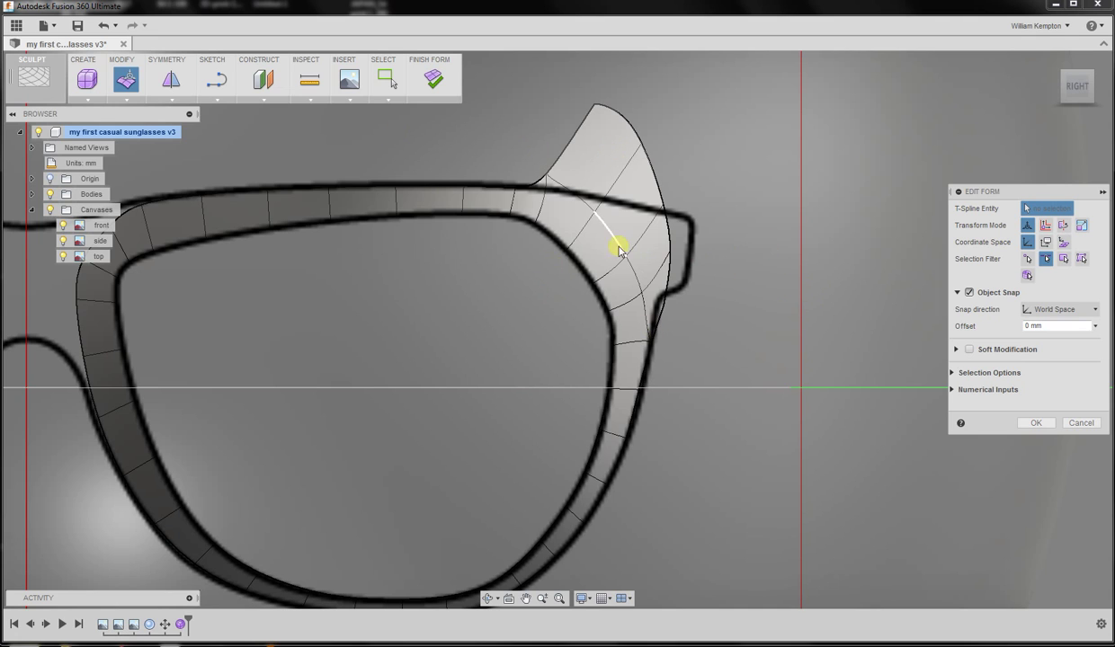
# - Switch the form's display mode to the box display and clear the edge selection
pyautogui.click(570, 150)
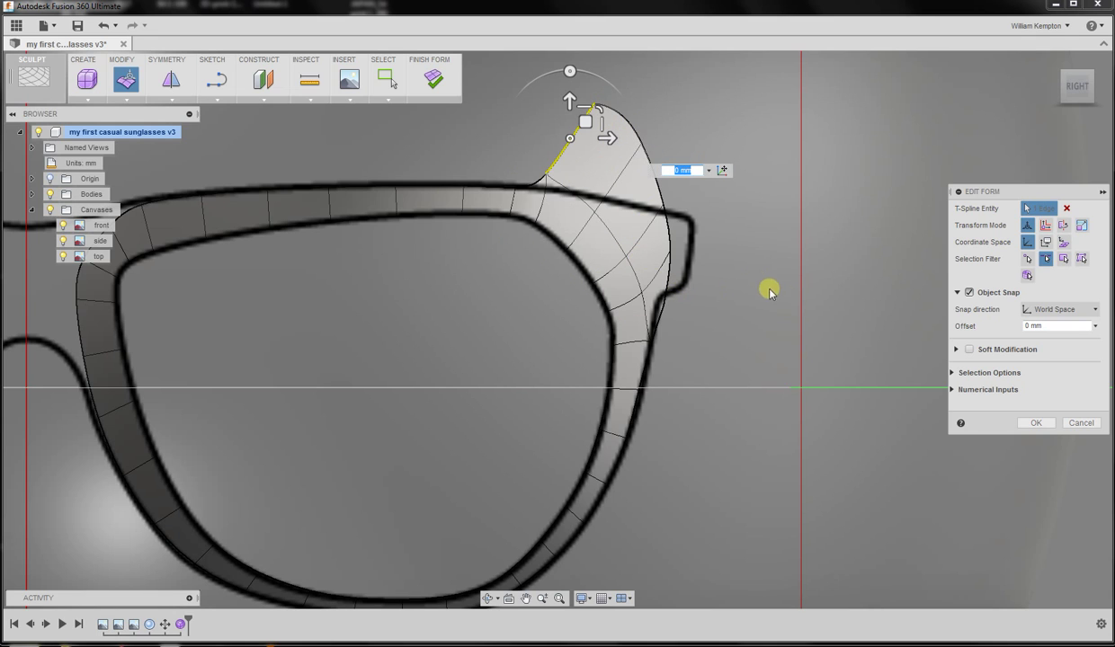
pyautogui.click(953, 373)
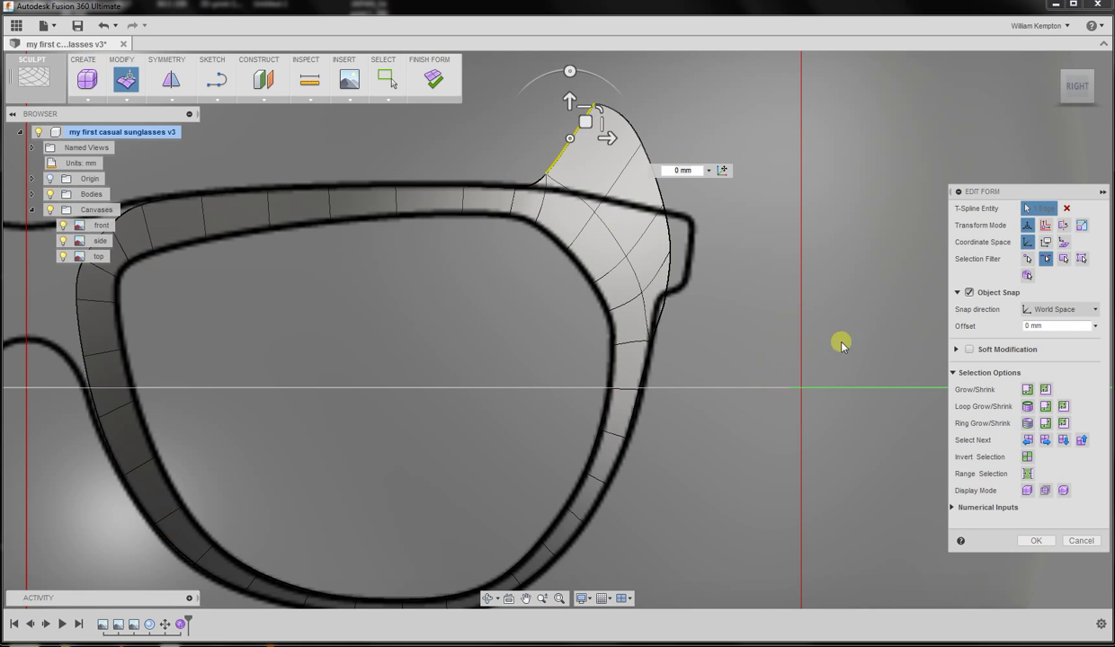
pyautogui.click(1027, 491)
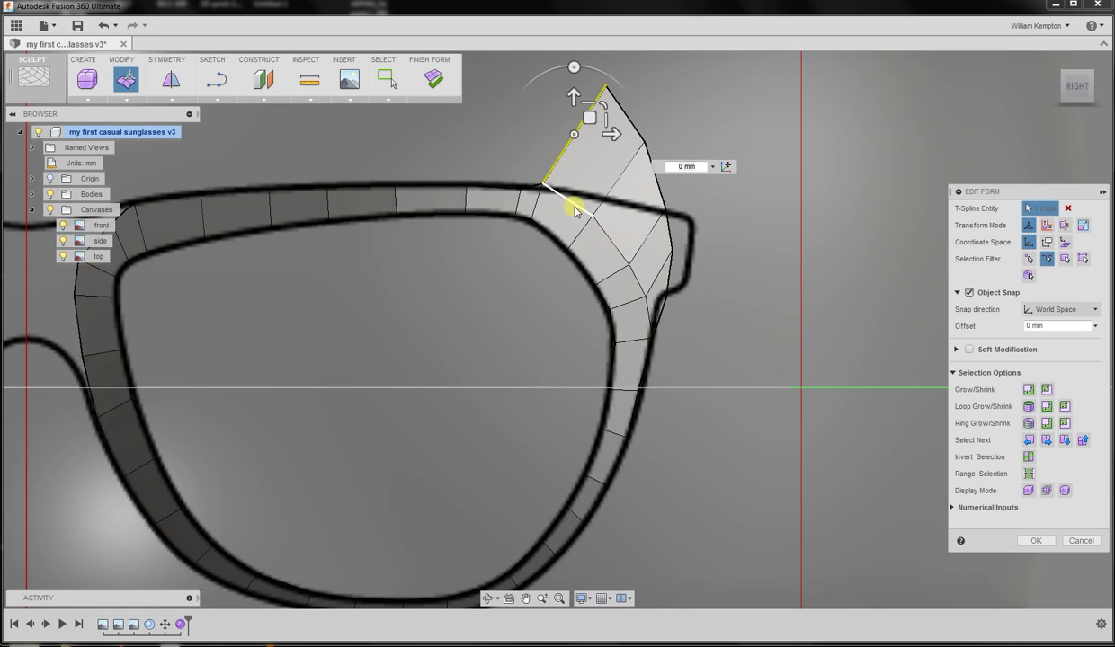
pyautogui.click(661, 312)
pyautogui.click(712, 340)
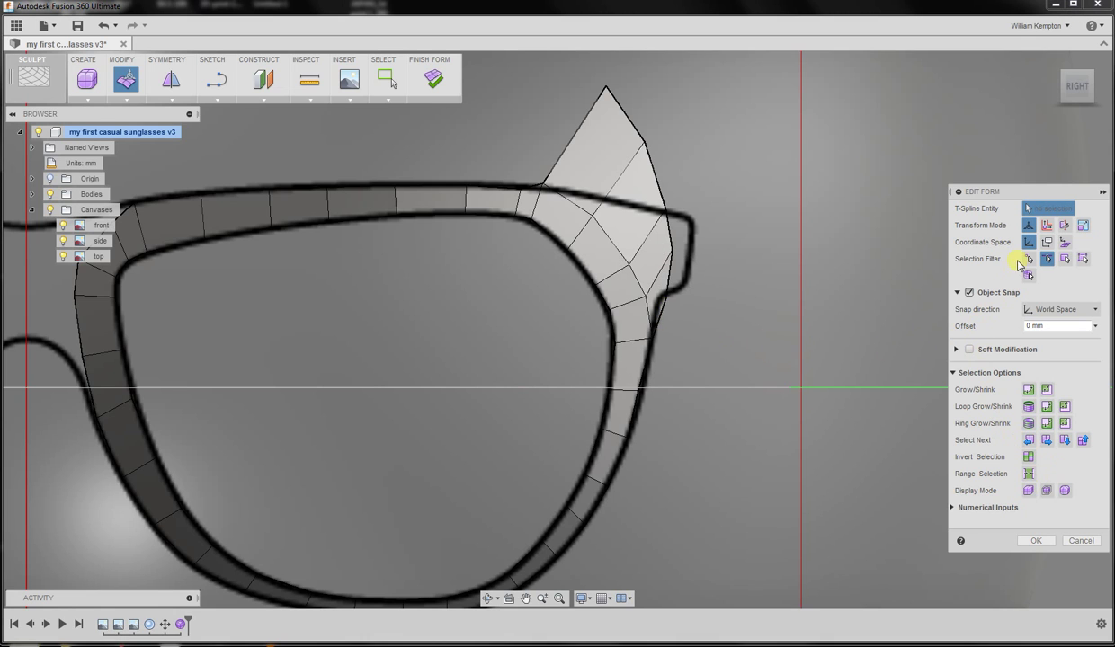
# - Remove the lowest outer vertex of the extruded row near the hinge notch and restart Edit Form
pyautogui.click(664, 300)
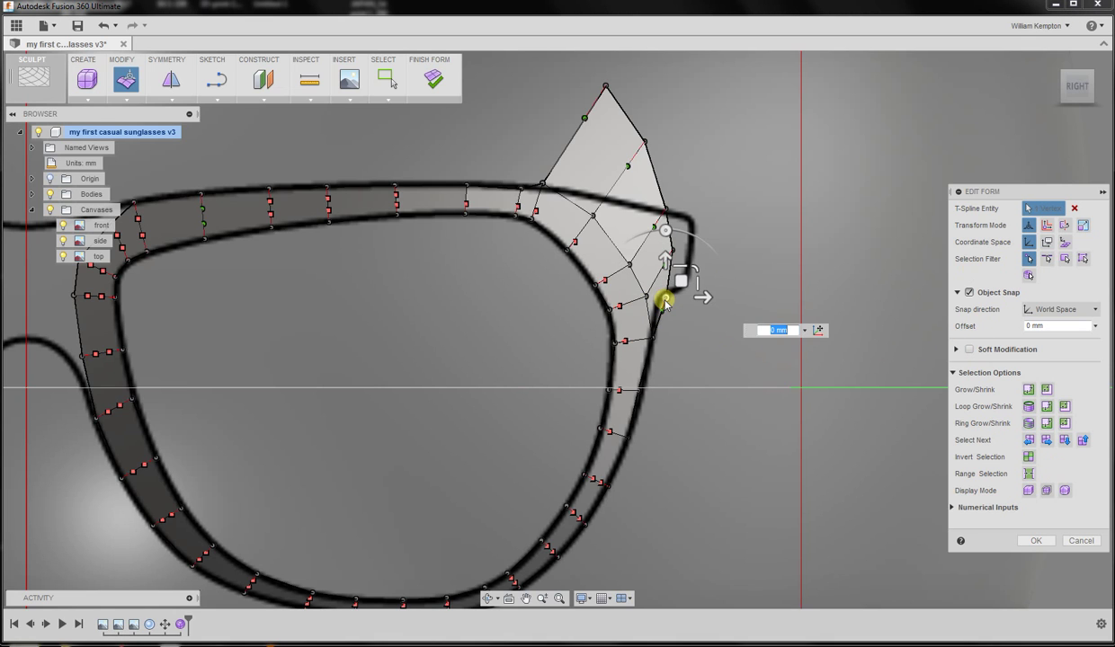
pyautogui.press('Escape')
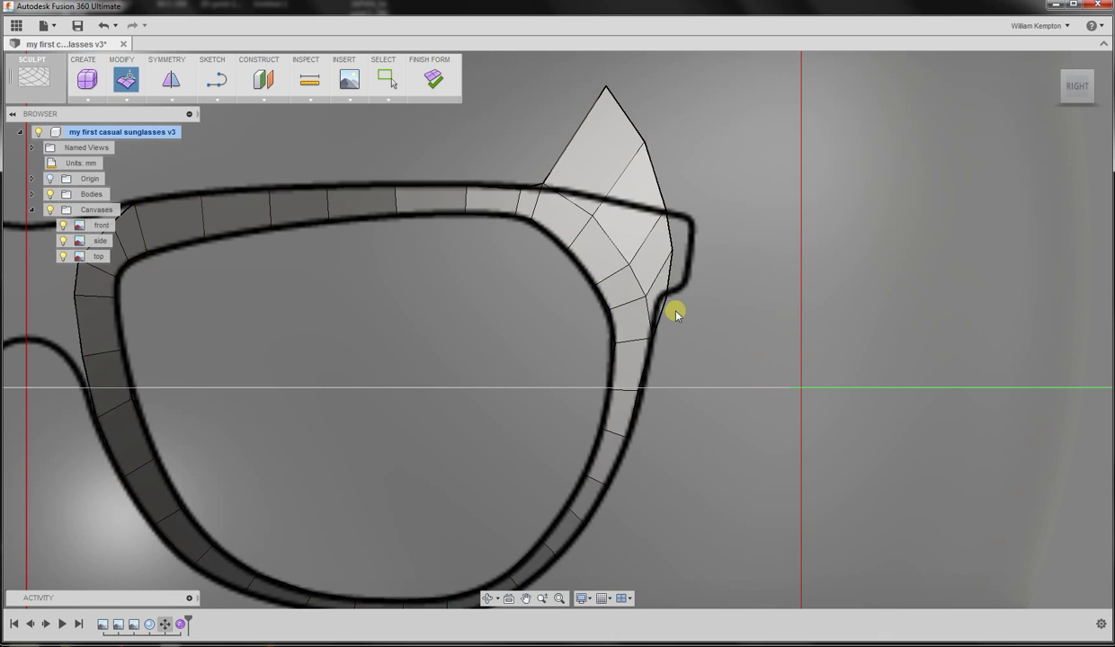
pyautogui.click(126, 80)
pyautogui.press('Escape')
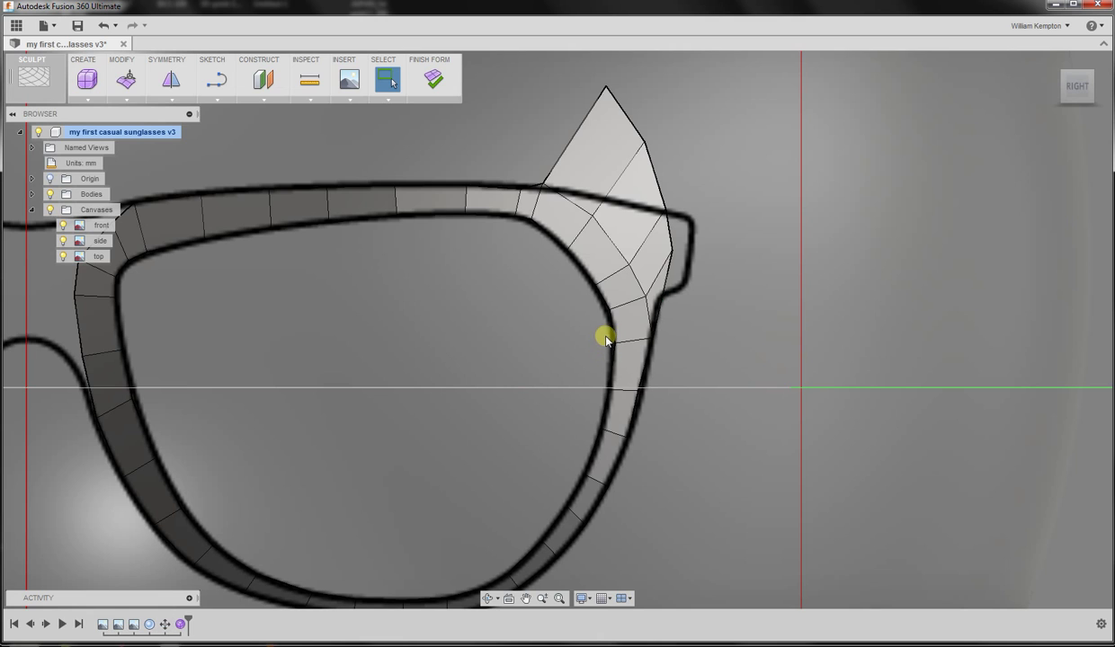
pyautogui.click(127, 80)
# - With vertex selection, move the row's lowest outer vertex down into the hinge notch and the one above it about 0.9 mm inward and 5.6 mm down
pyautogui.click(660, 308)
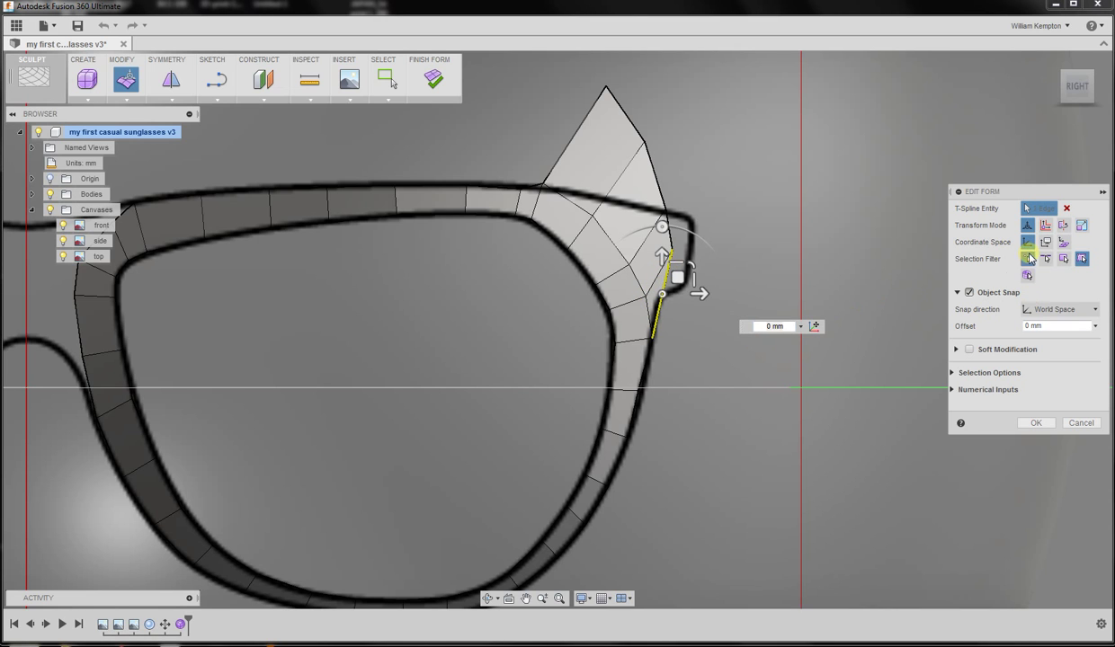
pyautogui.click(1030, 258)
pyautogui.click(668, 249)
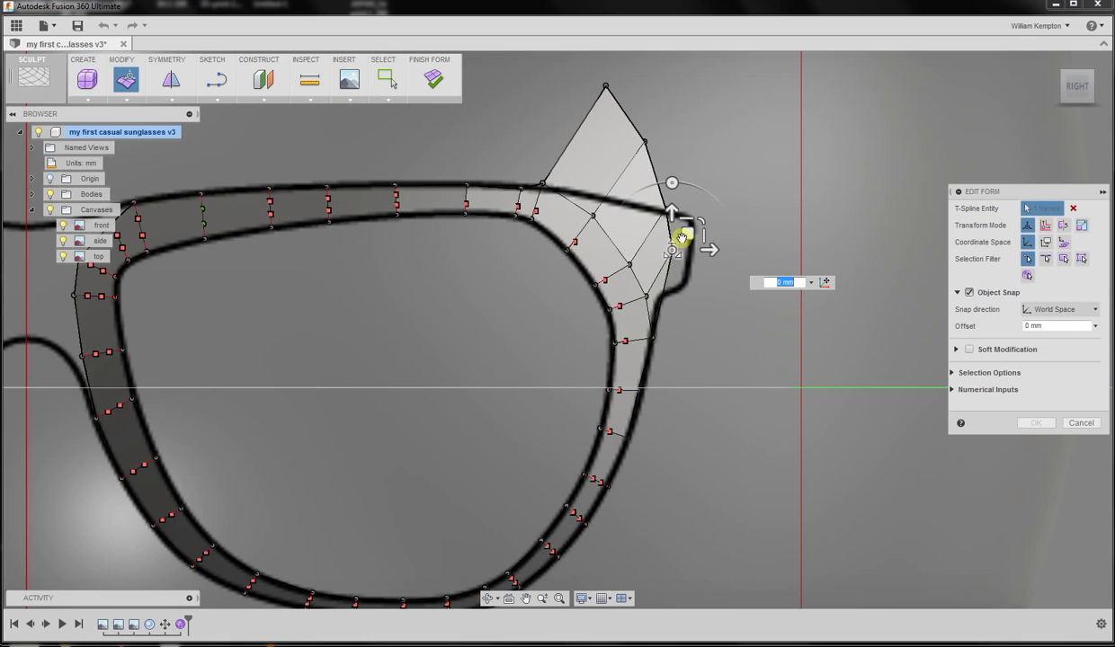
pyautogui.moveTo(682, 234); pyautogui.dragTo(671, 277)
pyautogui.click(768, 234)
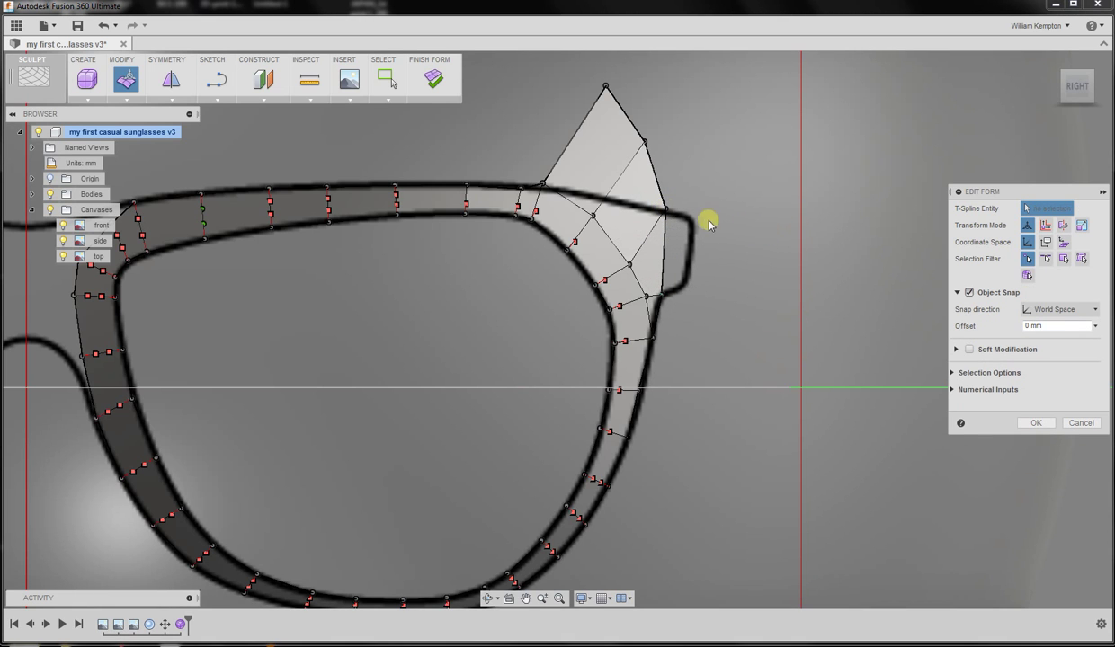
pyautogui.click(666, 214)
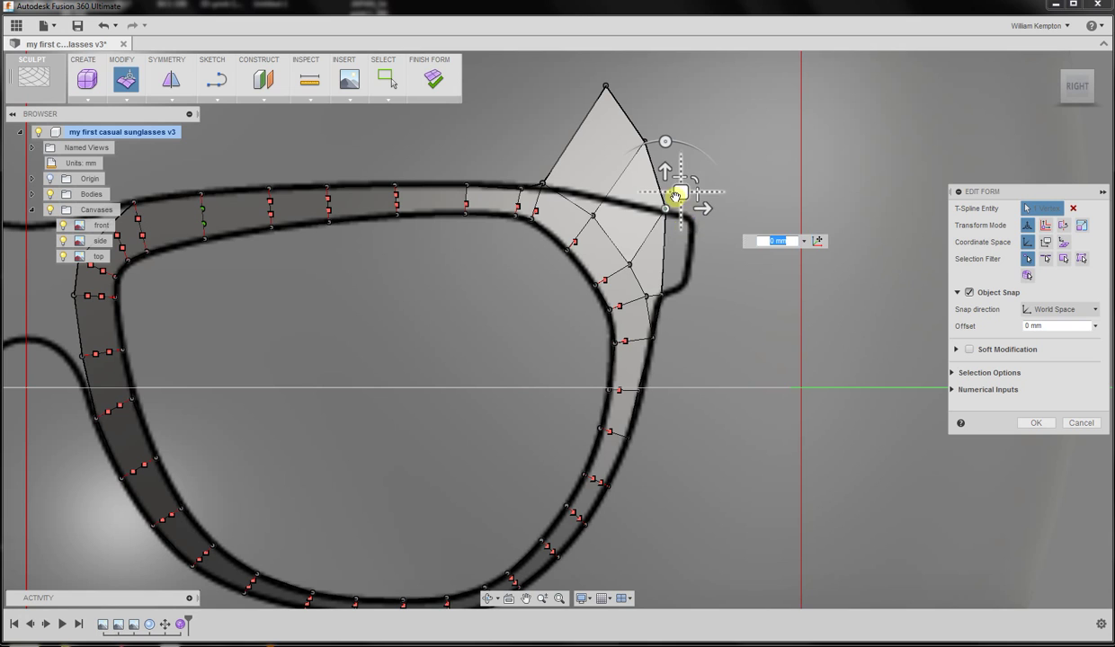
pyautogui.click(670, 243)
pyautogui.moveTo(670, 241); pyautogui.dragTo(656, 186)
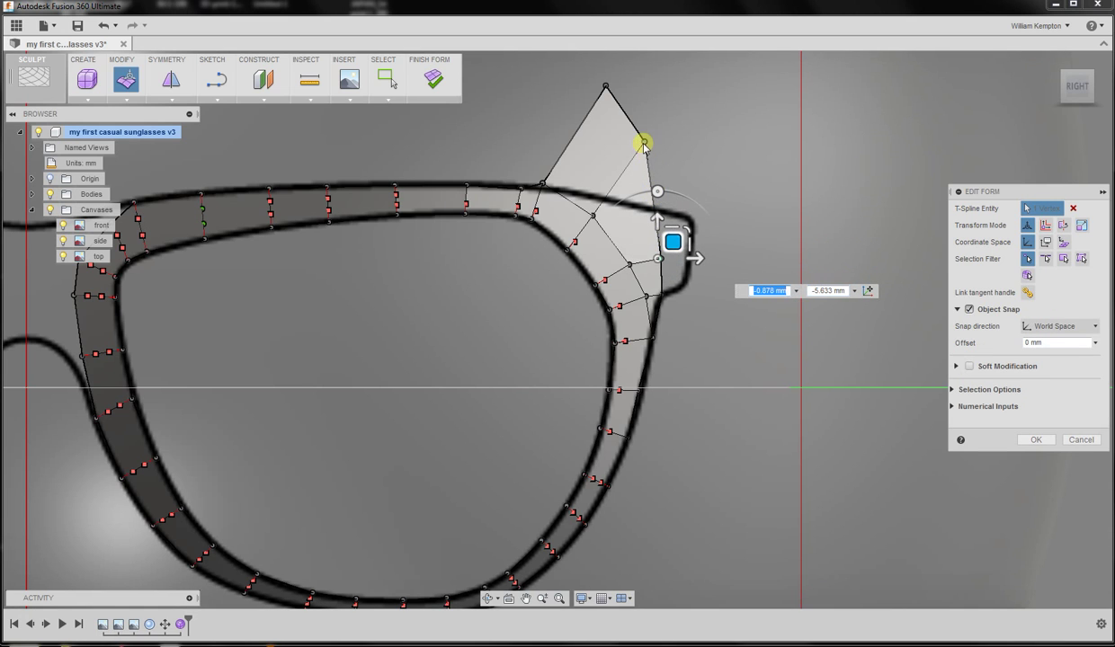
# - Move the row's two upper outer vertices down to the frame's upper outline and shift the interior vertex between them and the rim
pyautogui.click(643, 144)
pyautogui.moveTo(659, 126); pyautogui.dragTo(608, 198)
pyautogui.click(597, 221)
pyautogui.click(604, 89)
pyautogui.moveTo(604, 89); pyautogui.dragTo(649, 187)
# - Move the rim's upper corner vertex along the top outline and its inner counterpart about 1.3 mm outward and 1 mm down along the lens outline
pyautogui.click(543, 184)
pyautogui.moveTo(559, 169); pyautogui.dragTo(559, 213)
pyautogui.click(548, 204)
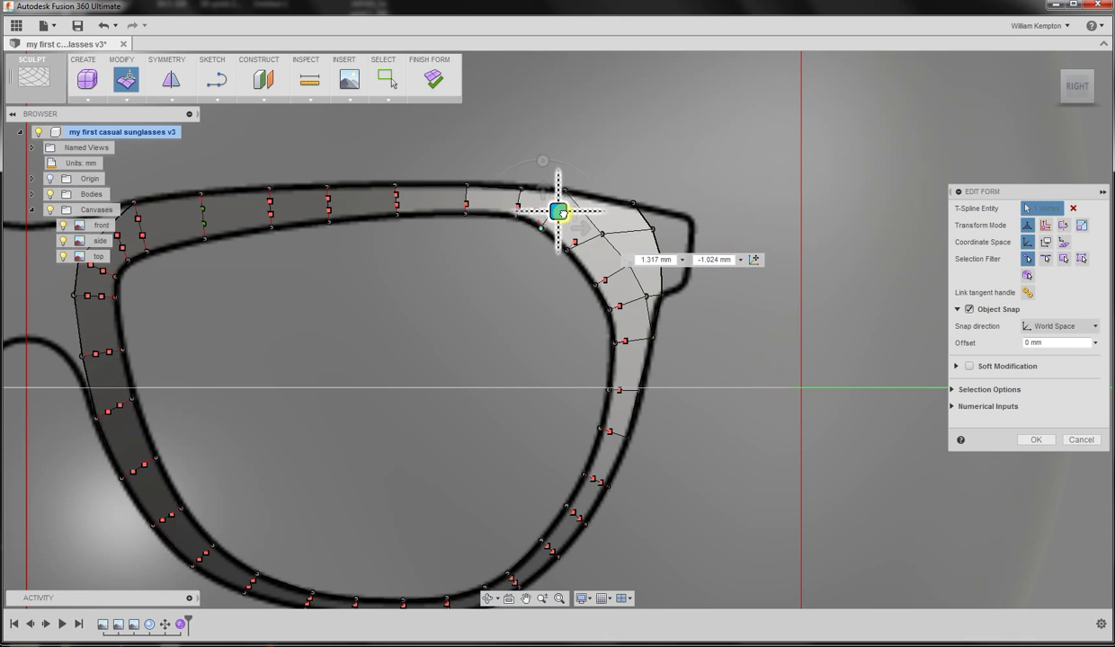
pyautogui.click(705, 236)
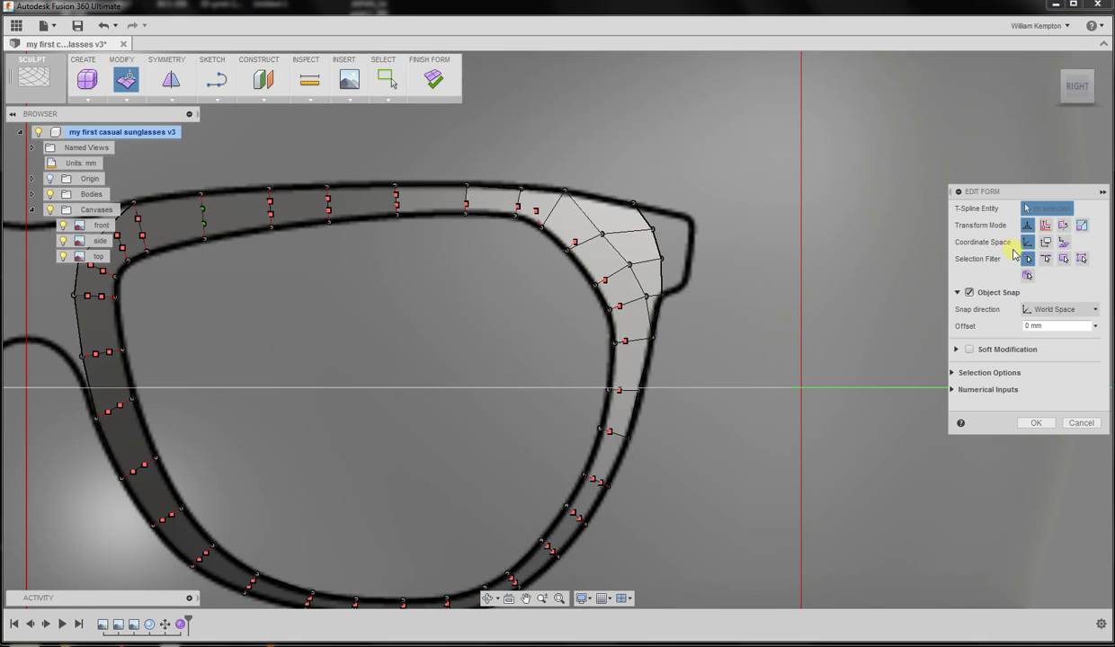
# - With edge selection, extrude the three outer edges facing the end piece about 3.9 mm outward and 0.7 mm up
pyautogui.click(1045, 259)
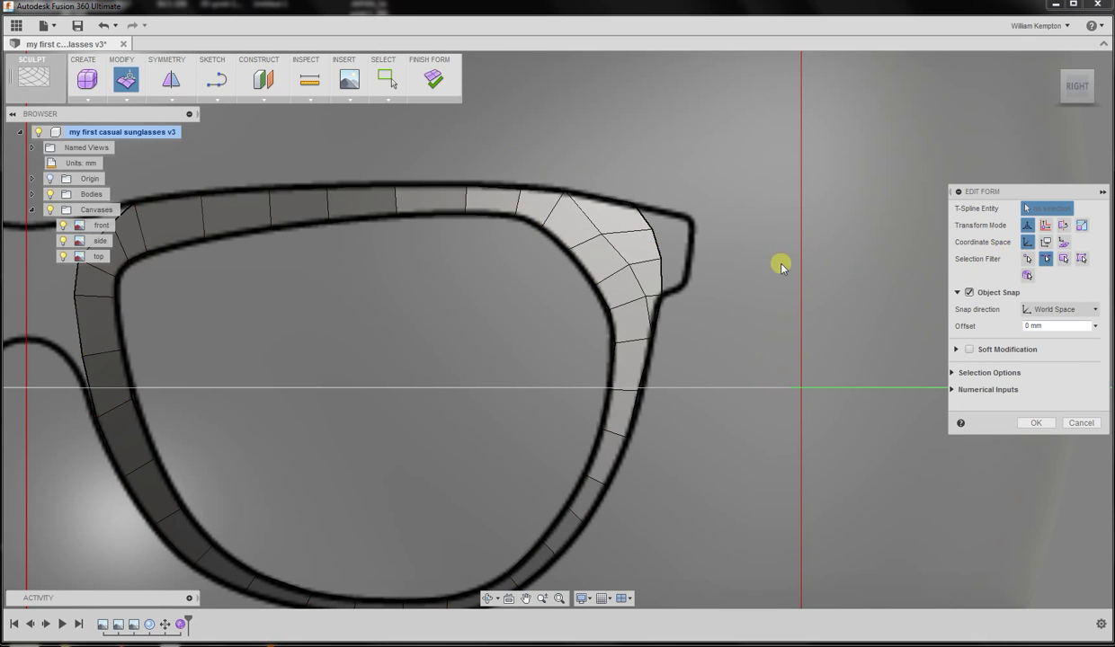
pyautogui.click(647, 227)
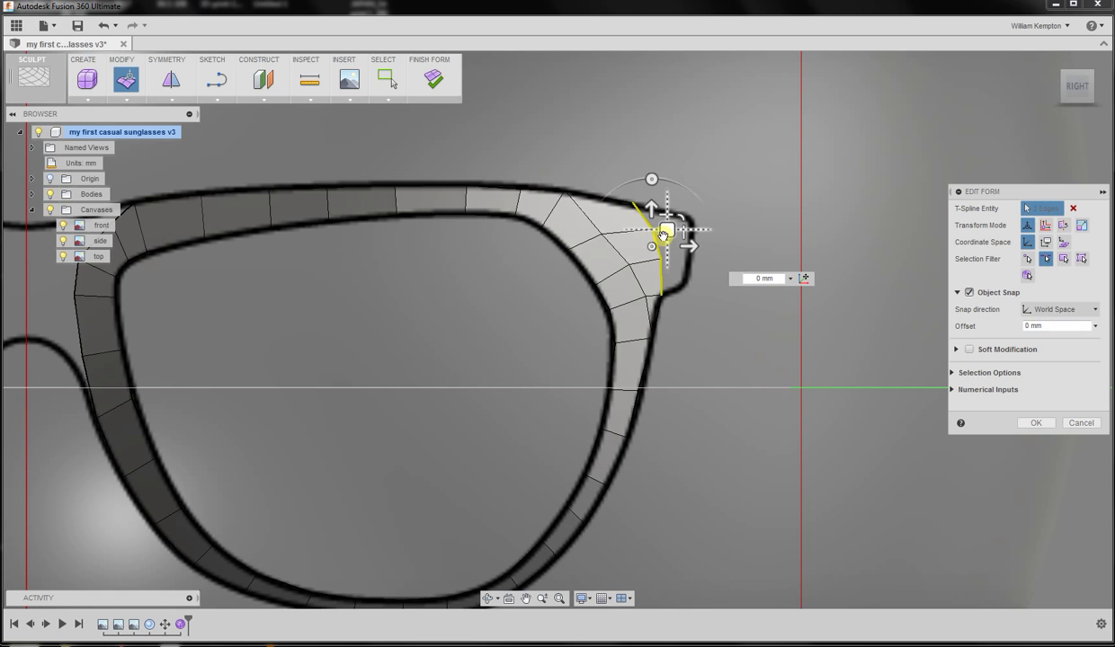
pyautogui.moveTo(669, 231); pyautogui.dragTo(702, 225)
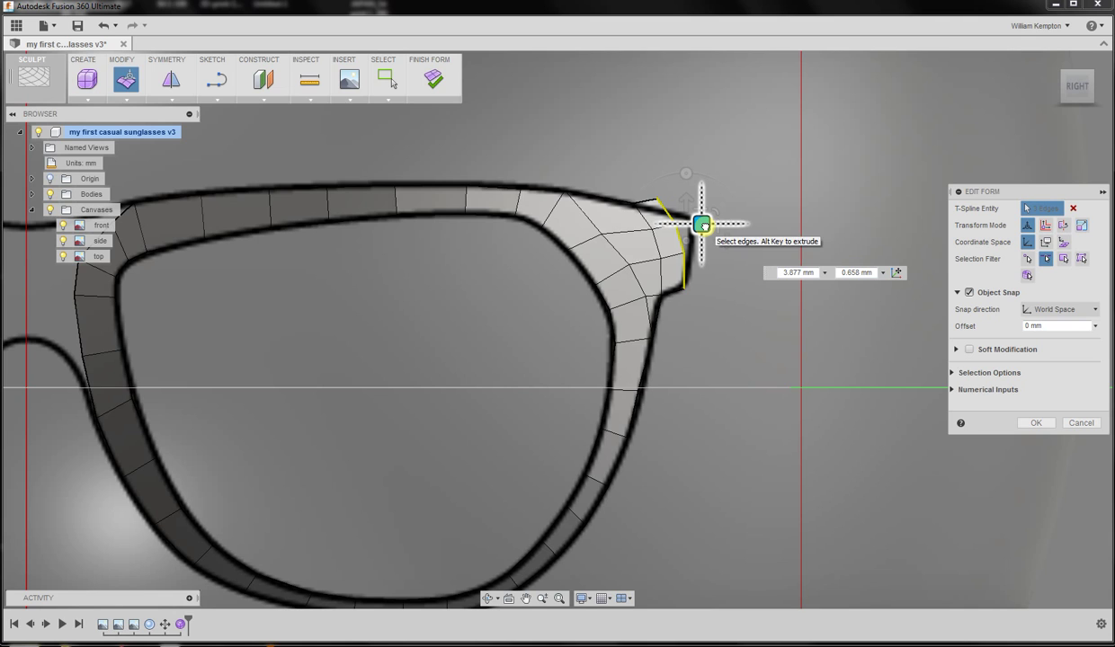
# - Straighten the extruded edges with a 0.047 scale, then rotate them -6.4 degrees and move them to match the end piece's outer outline
pyautogui.moveTo(685, 173); pyautogui.dragTo(719, 185)
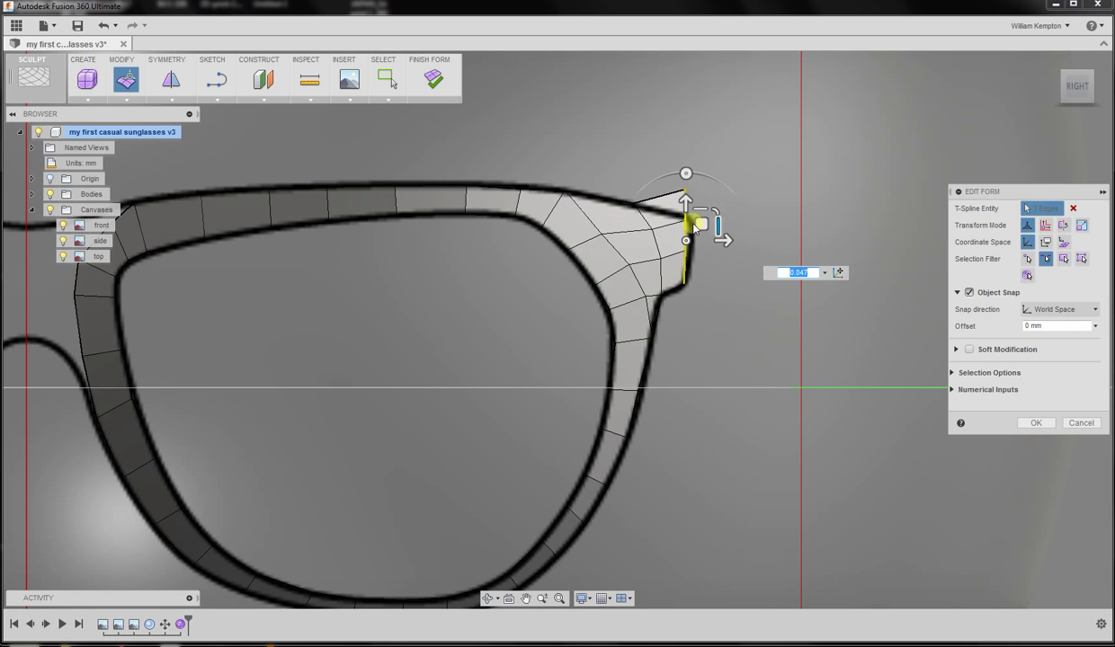
pyautogui.moveTo(694, 227); pyautogui.dragTo(693, 185)
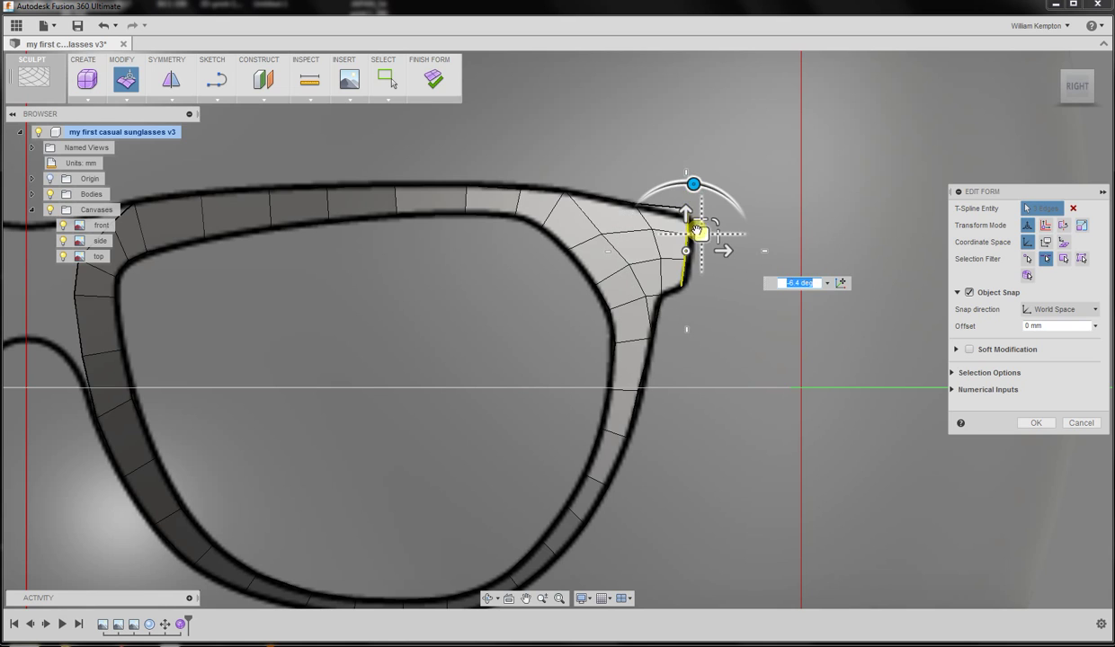
pyautogui.moveTo(703, 235); pyautogui.dragTo(708, 242)
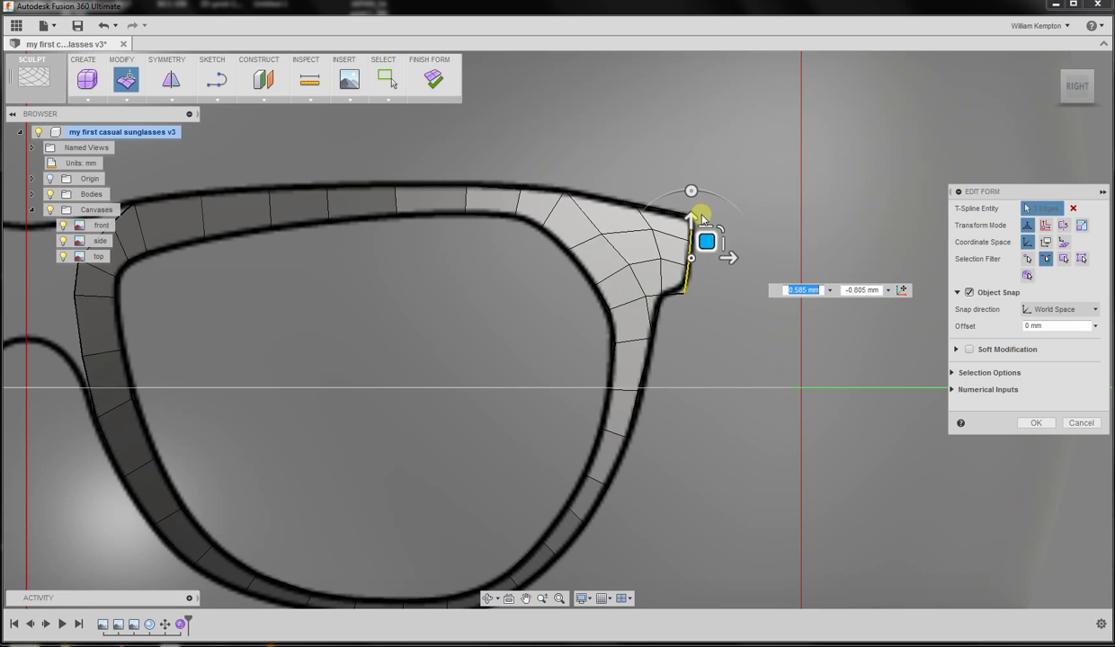
pyautogui.moveTo(704, 240); pyautogui.dragTo(707, 239)
pyautogui.click(693, 344)
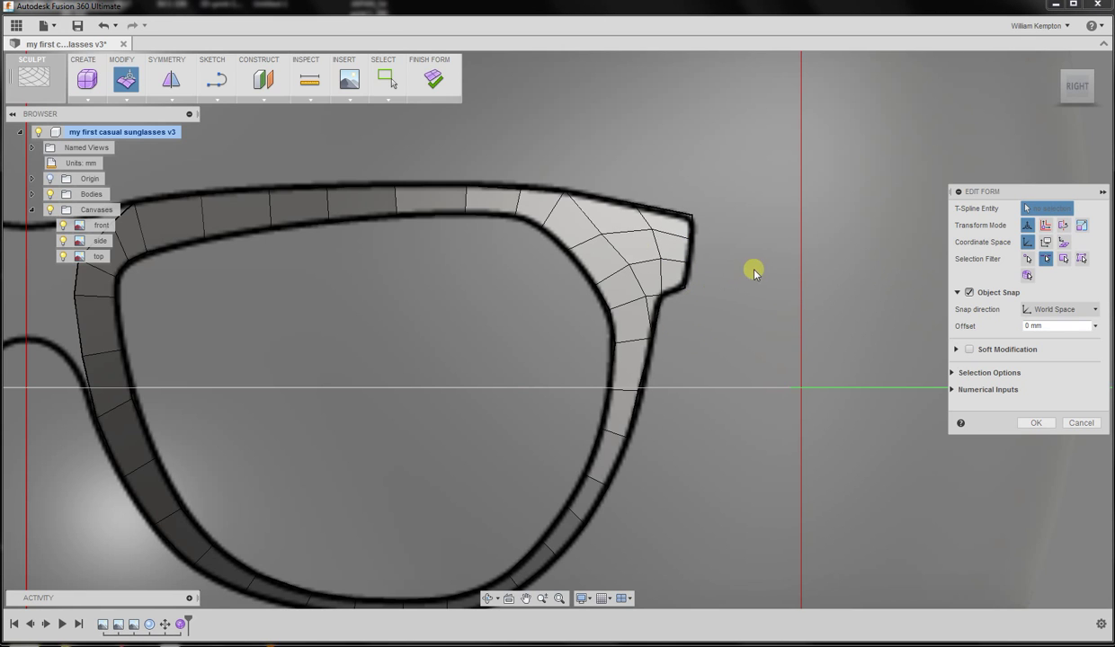
# - Select the end piece's interior edge and switch the form's display mode to smooth
pyautogui.scroll(4, 644, 263)
pyautogui.click(642, 260)
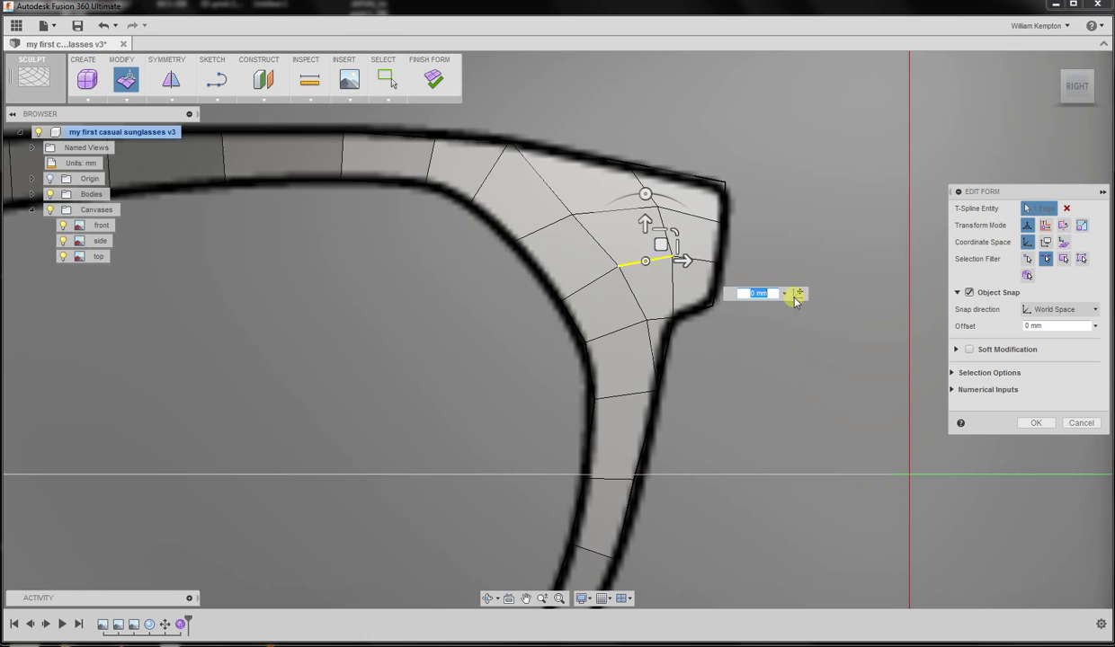
pyautogui.click(954, 373)
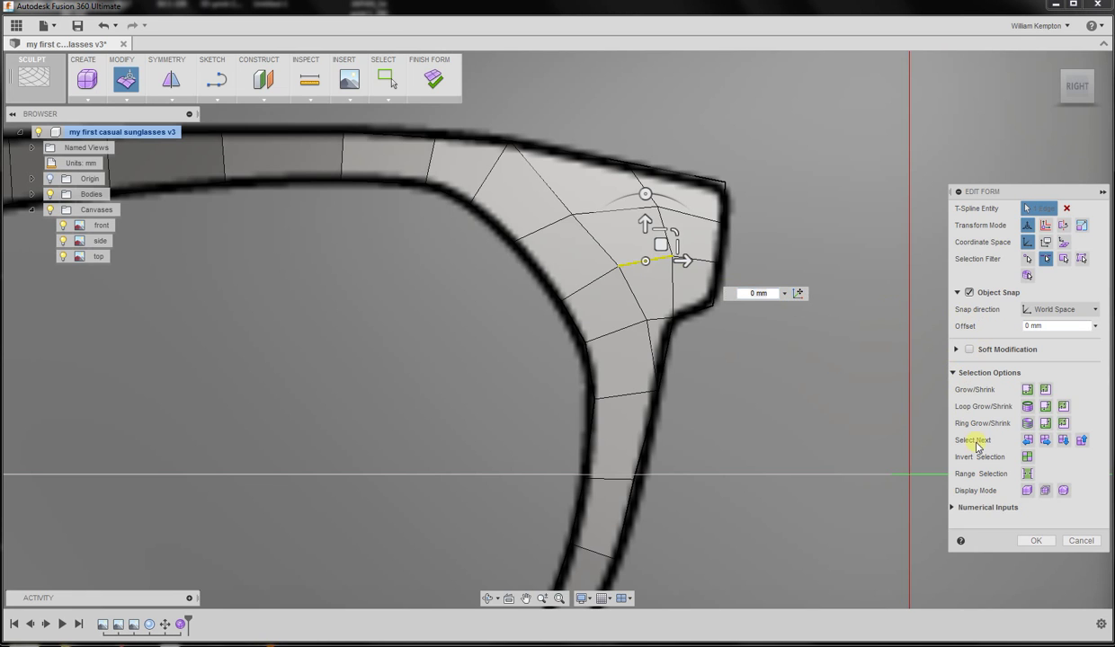
pyautogui.click(1065, 492)
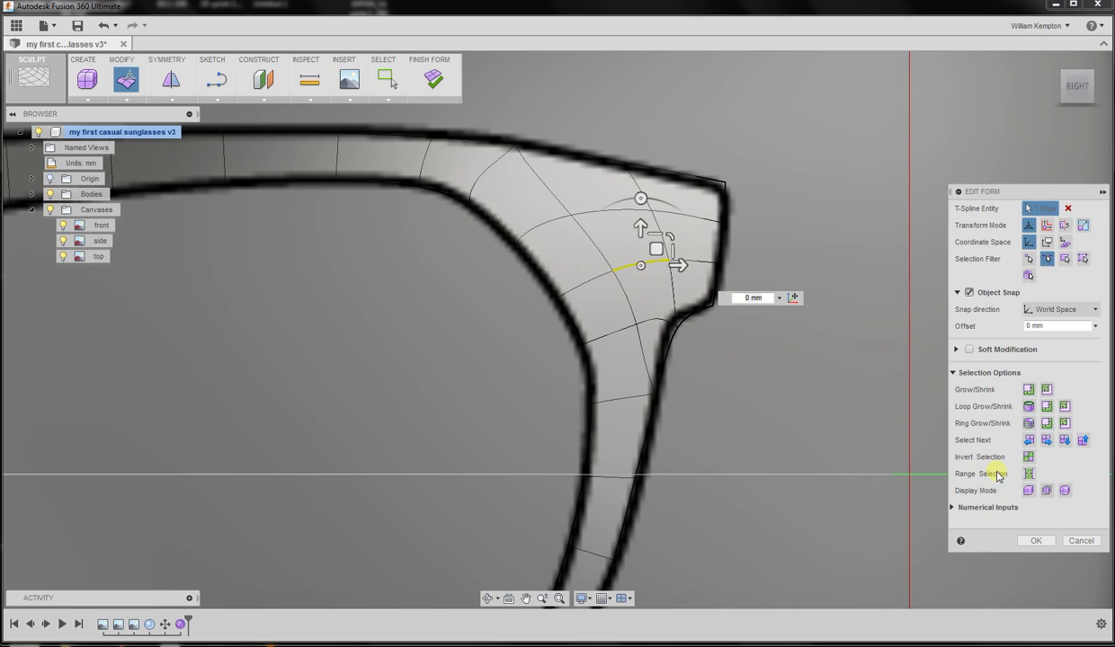
# - With vertex selection, select all vertices of the lens rim and end piece, link their tangent handles, and clear the selection
pyautogui.click(1029, 259)
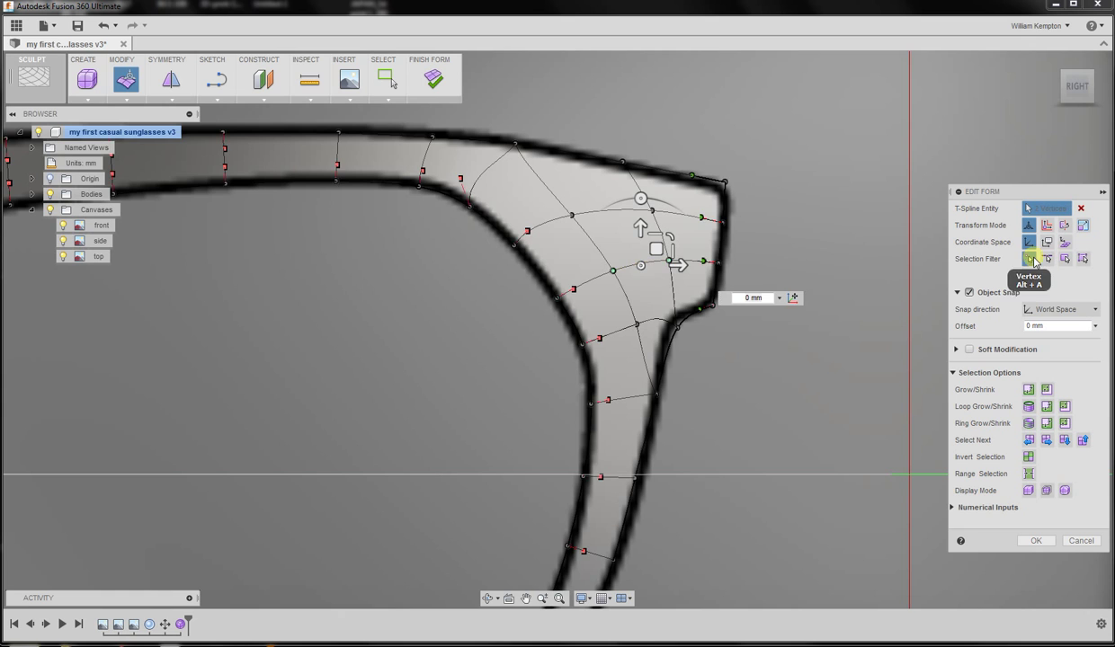
pyautogui.scroll(-3, 562, 281)
pyautogui.scroll(-3, 557, 284)
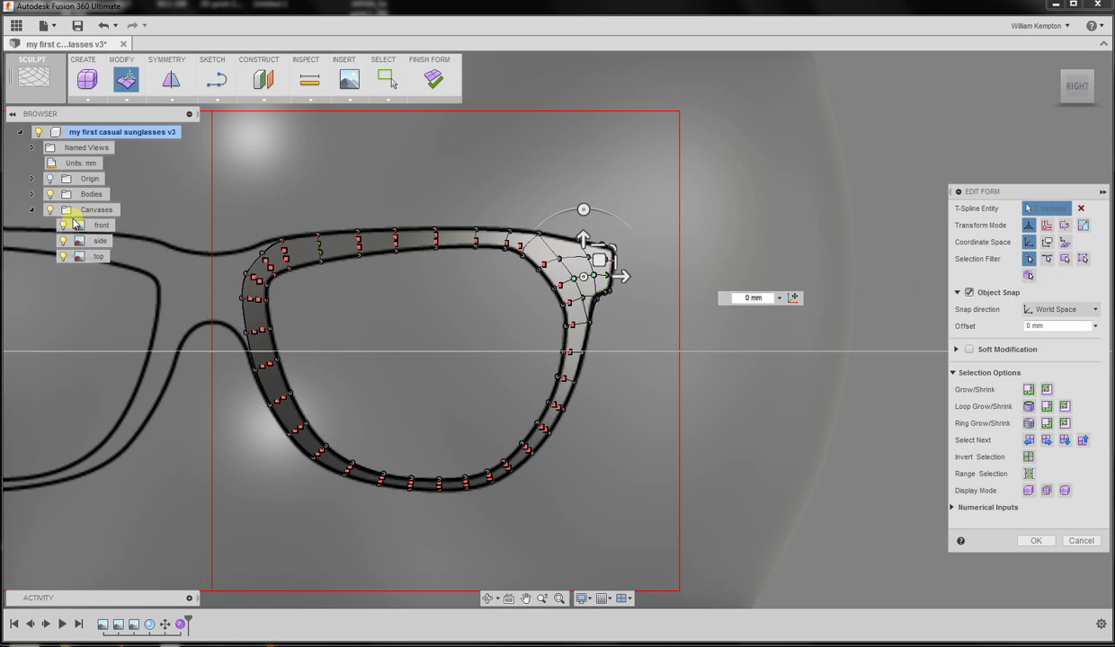
pyautogui.moveTo(180, 171); pyautogui.dragTo(766, 580)
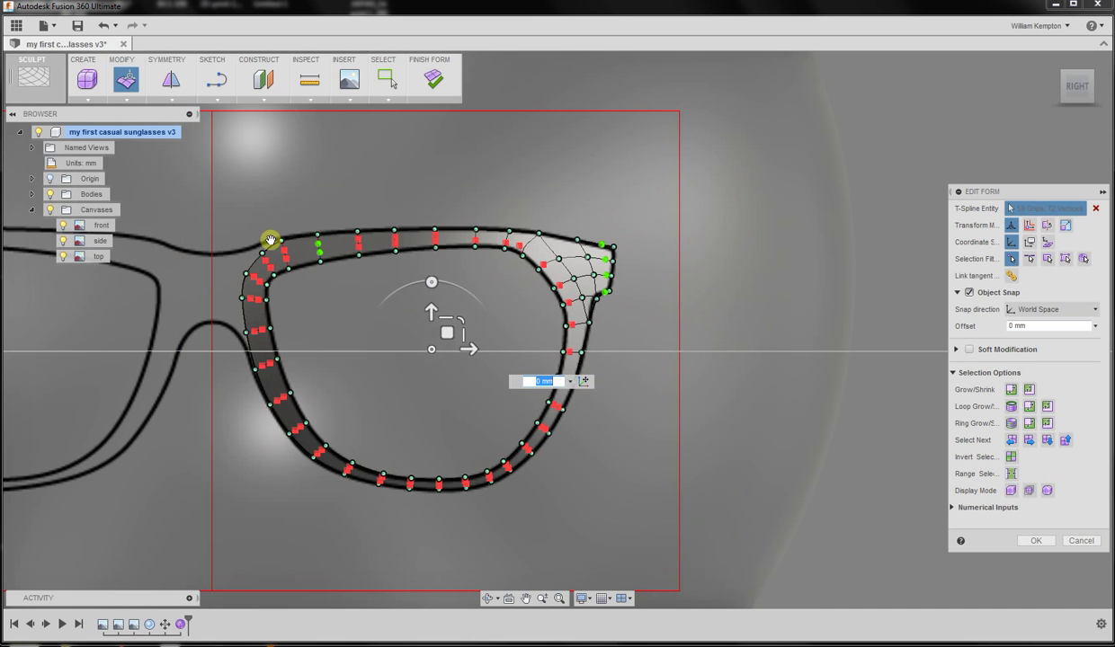
pyautogui.click(1006, 277)
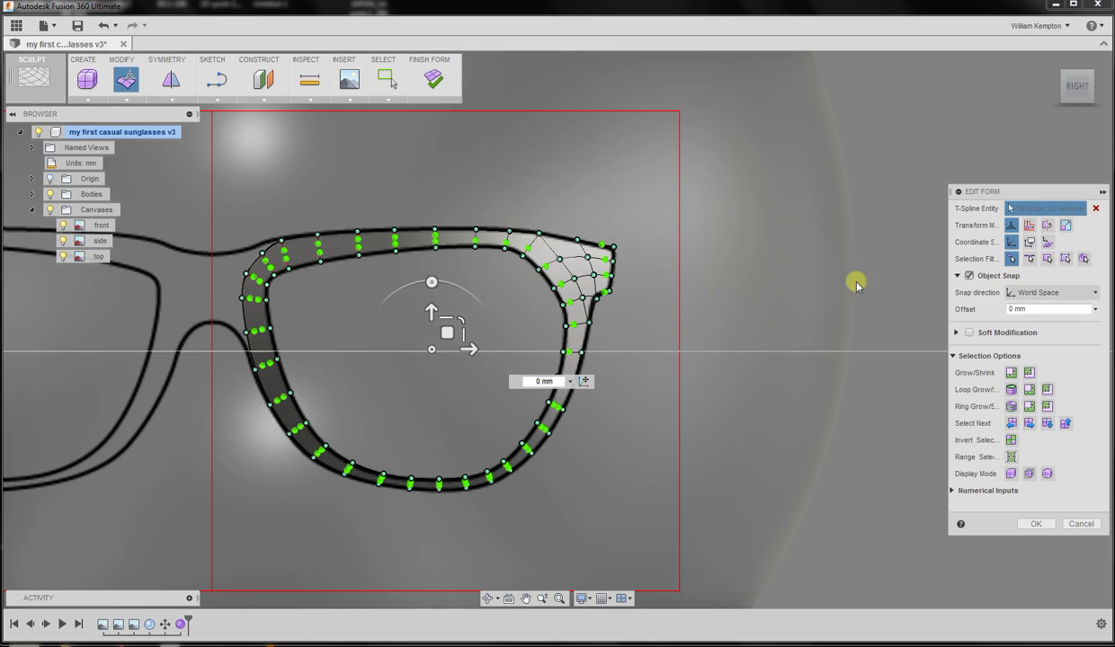
pyautogui.press('Escape')
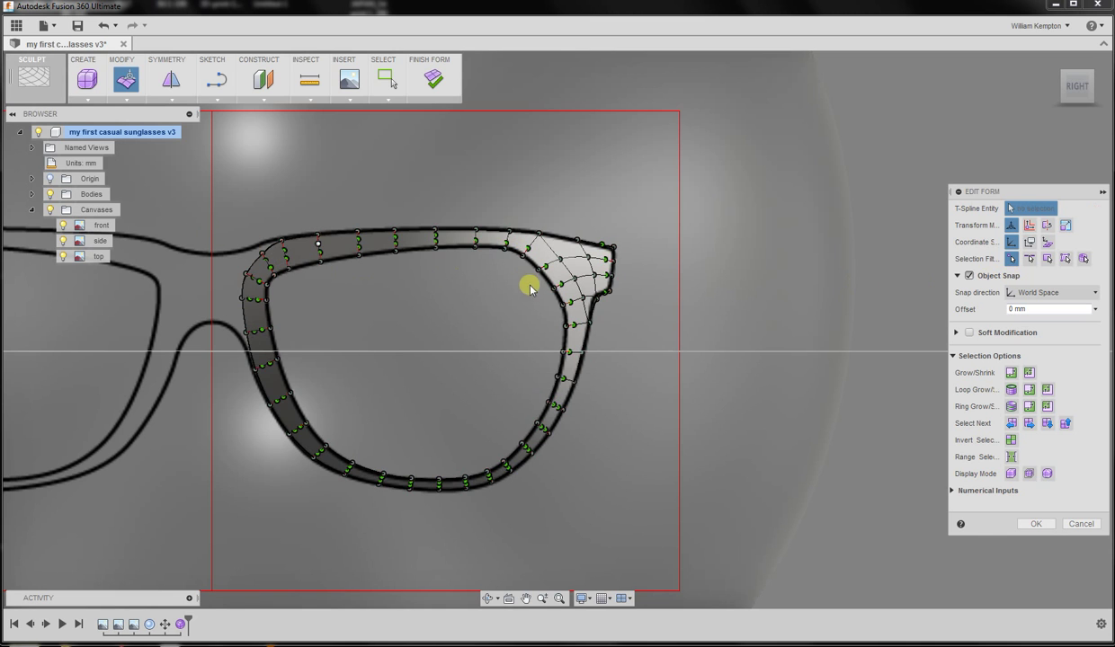
# - Move the end piece's lower notch vertex slightly onto the outline and its upper corner vertex about 0.1 mm inward and 0.56 mm down, linking its tangent handle
pyautogui.scroll(5, 530, 283)
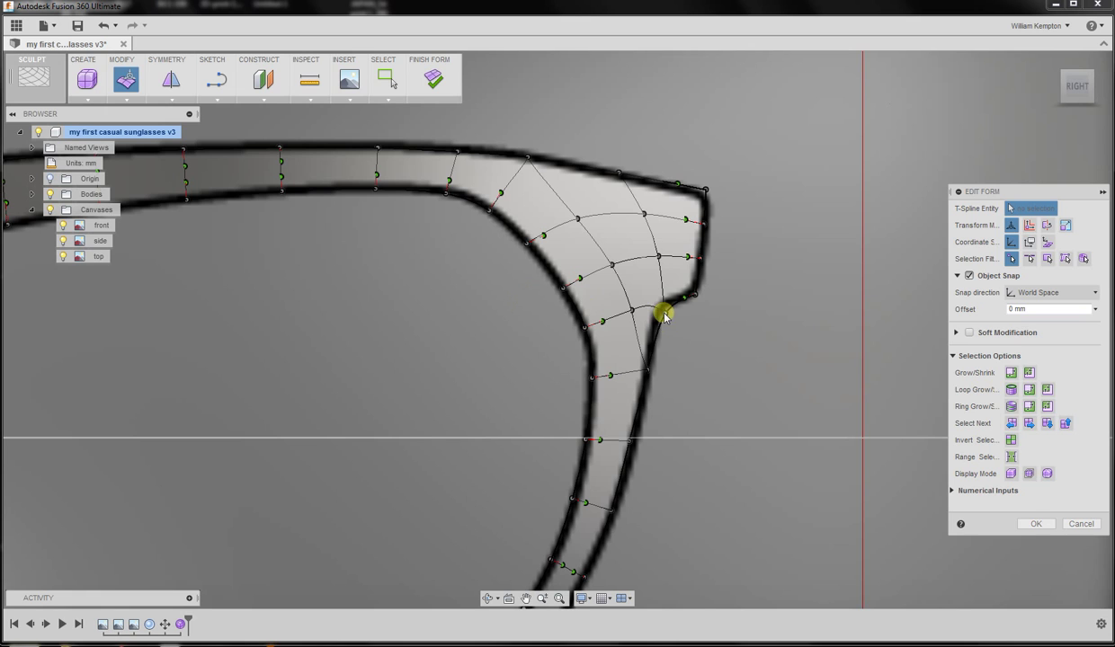
pyautogui.click(664, 315)
pyautogui.moveTo(679, 293); pyautogui.dragTo(675, 289)
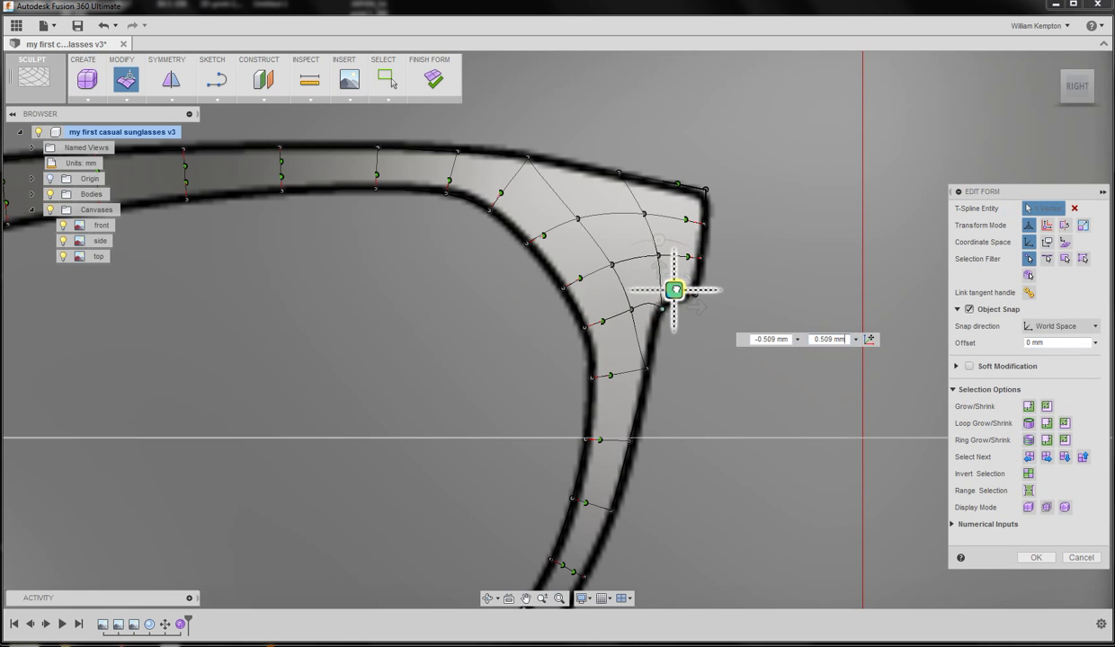
pyautogui.click(707, 186)
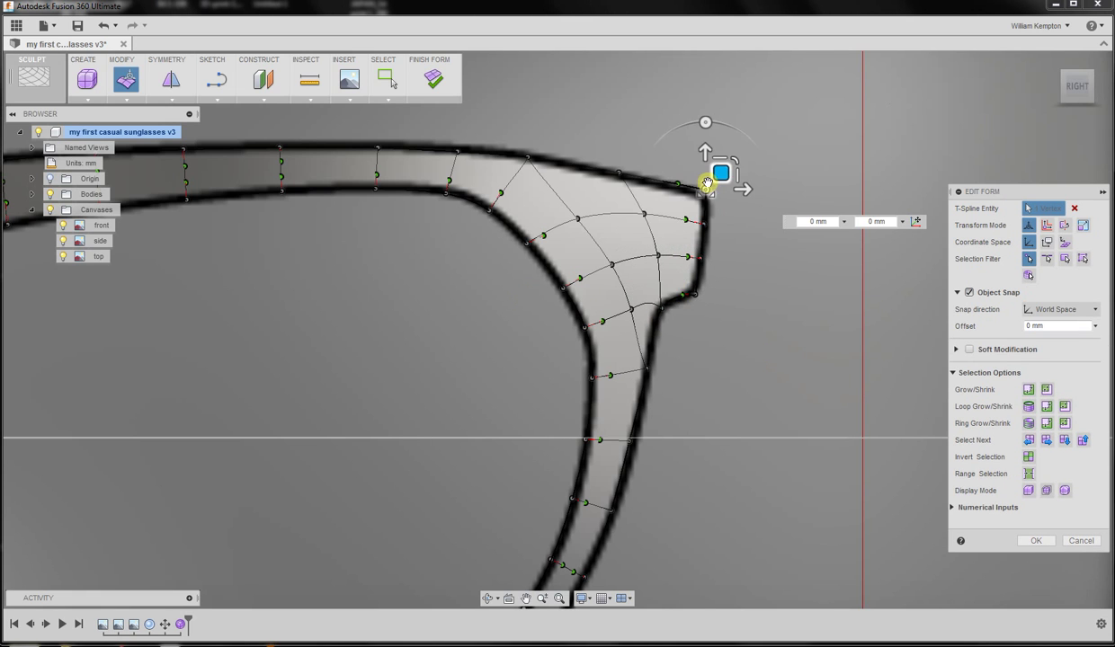
pyautogui.moveTo(722, 175); pyautogui.dragTo(719, 182)
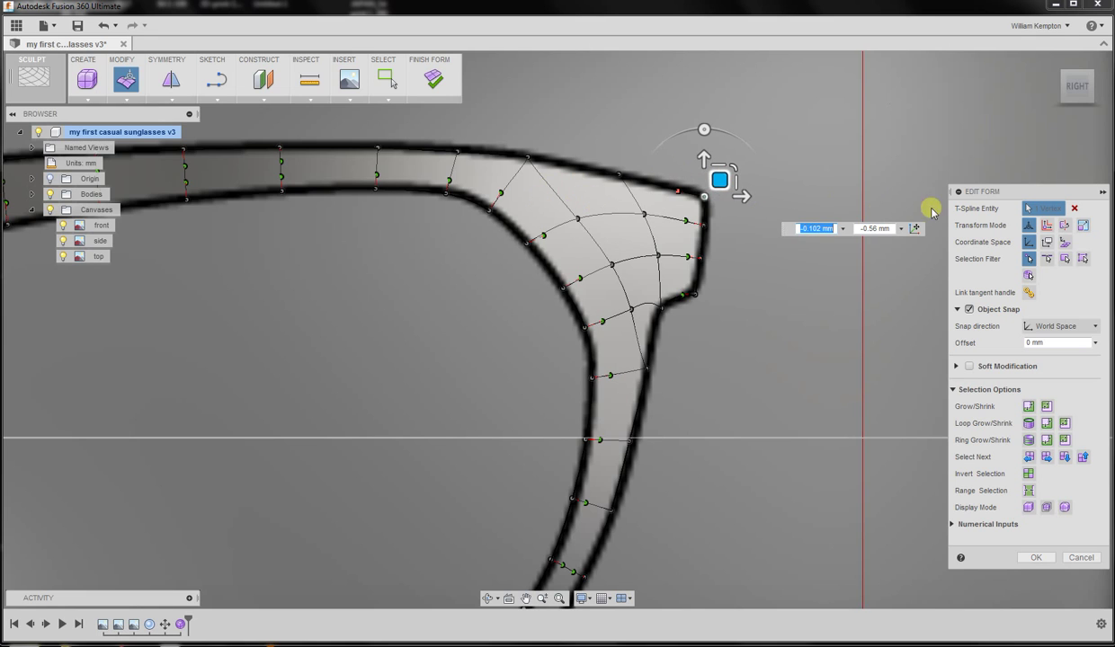
pyautogui.click(1029, 294)
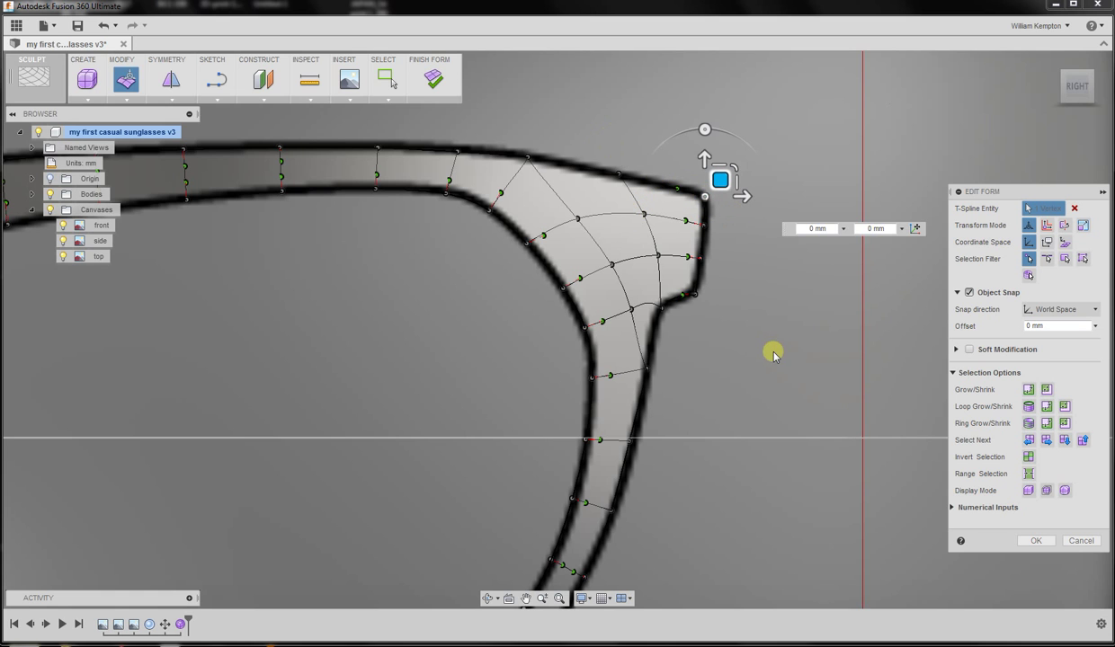
# - Examine the rim's nose side and the bridge outline around the frame's centre line in the right view
pyautogui.scroll(-3, 629, 288)
pyautogui.scroll(-1, 154, 259)
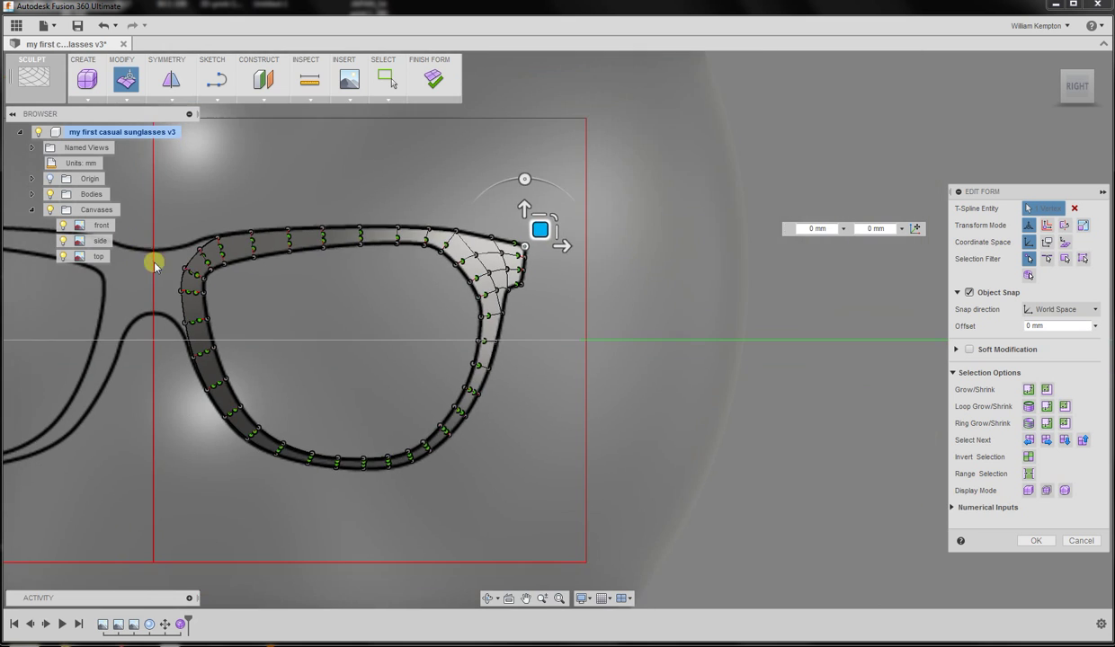
pyautogui.scroll(3, 165, 286)
pyautogui.scroll(2, 165, 286)
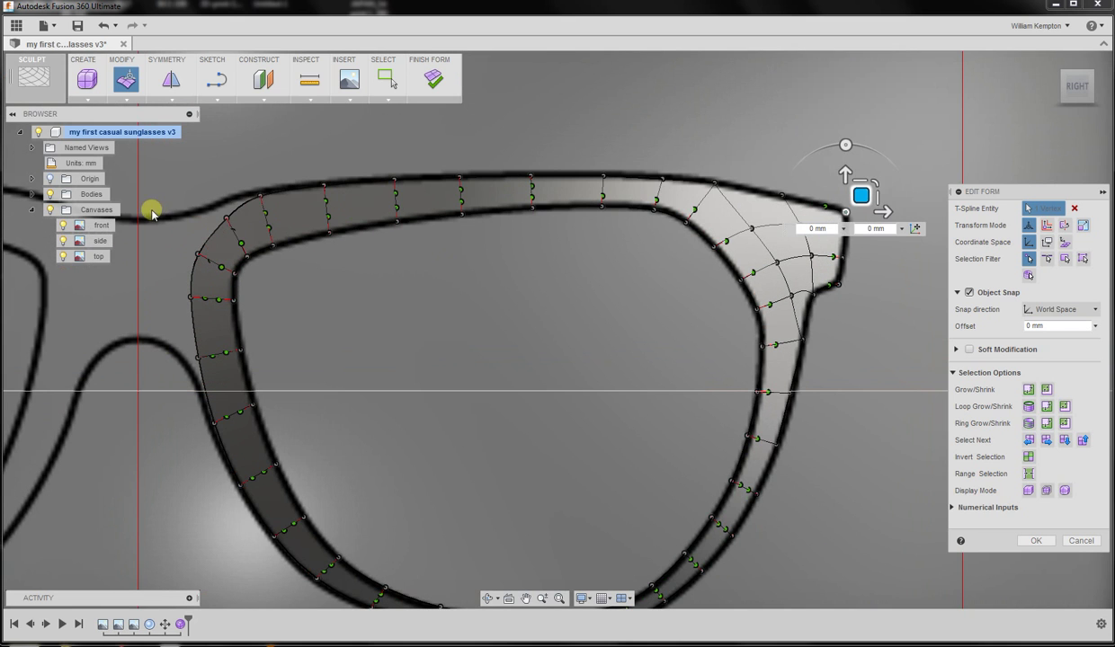
pyautogui.keyDown('shift'); pyautogui.moveTo(249, 297); pyautogui.dragTo(1051, 113, button='middle'); pyautogui.keyUp('shift')
pyautogui.click(1082, 85)
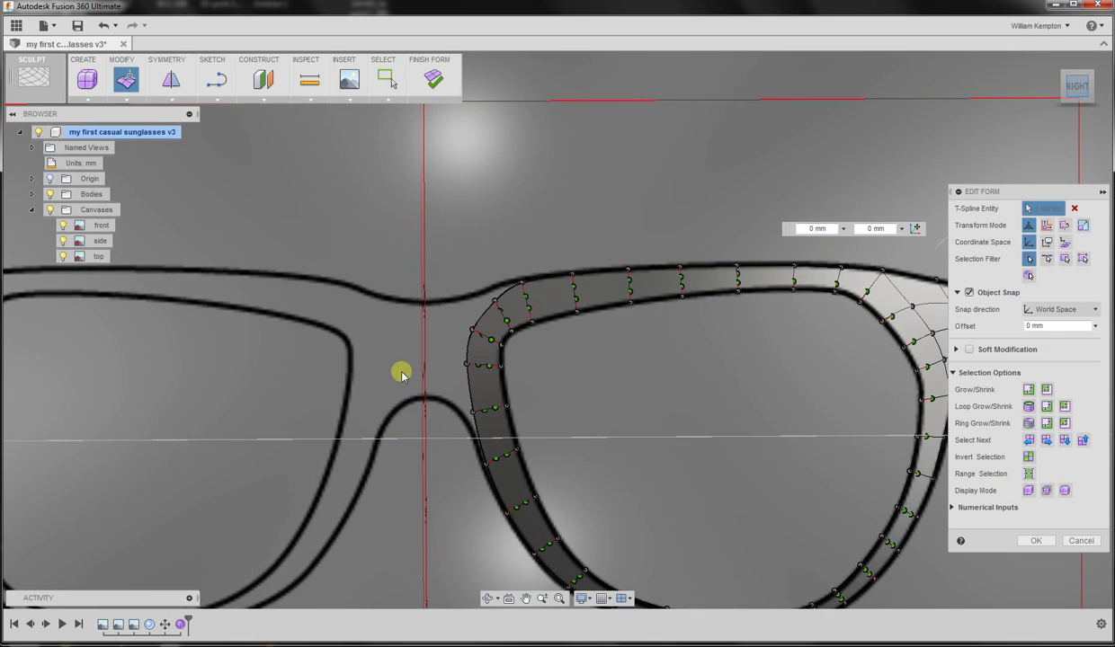
pyautogui.scroll(4, 463, 386)
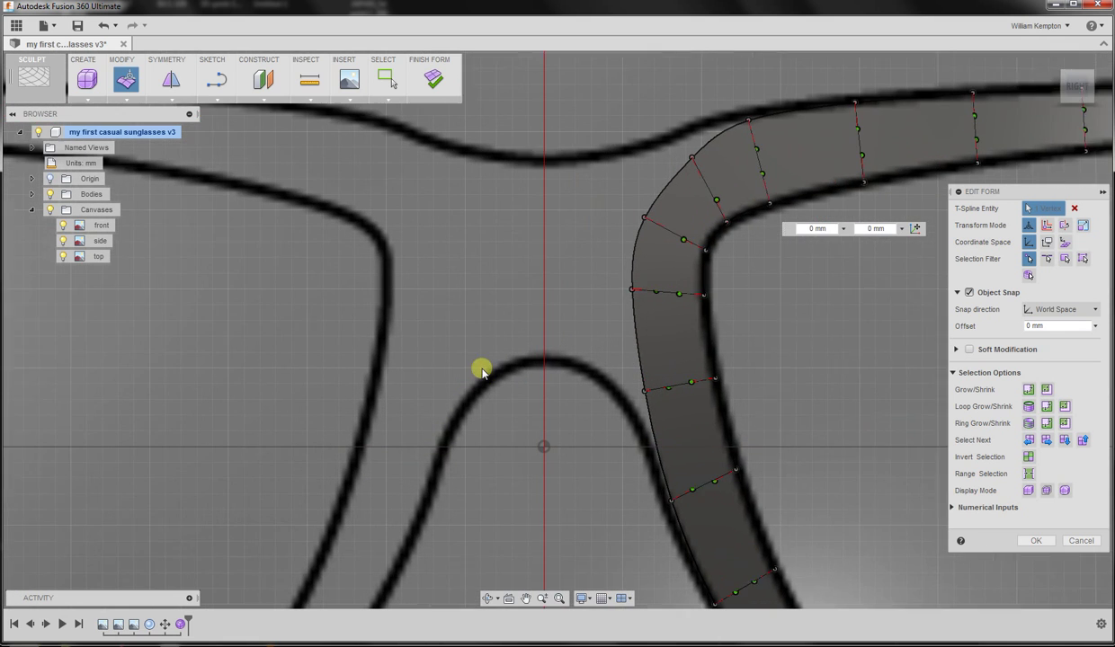
pyautogui.click(582, 130)
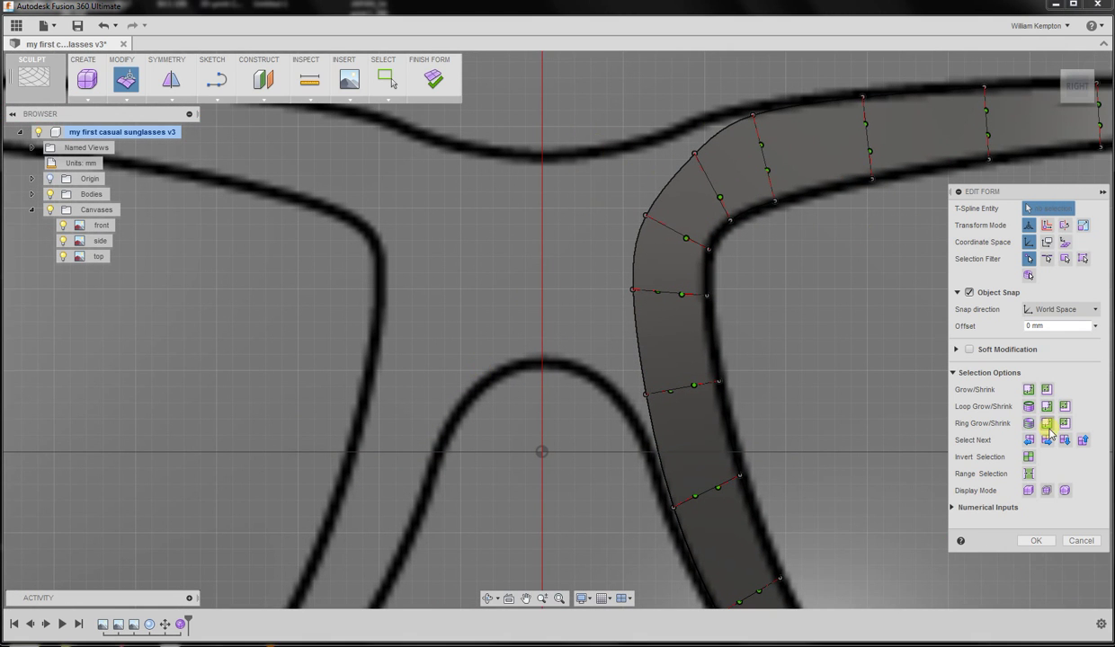
# - Try to extrude the rim's four nose-side outer edges about 8.2 mm toward the centre line and 1.1 mm up
pyautogui.click(1046, 261)
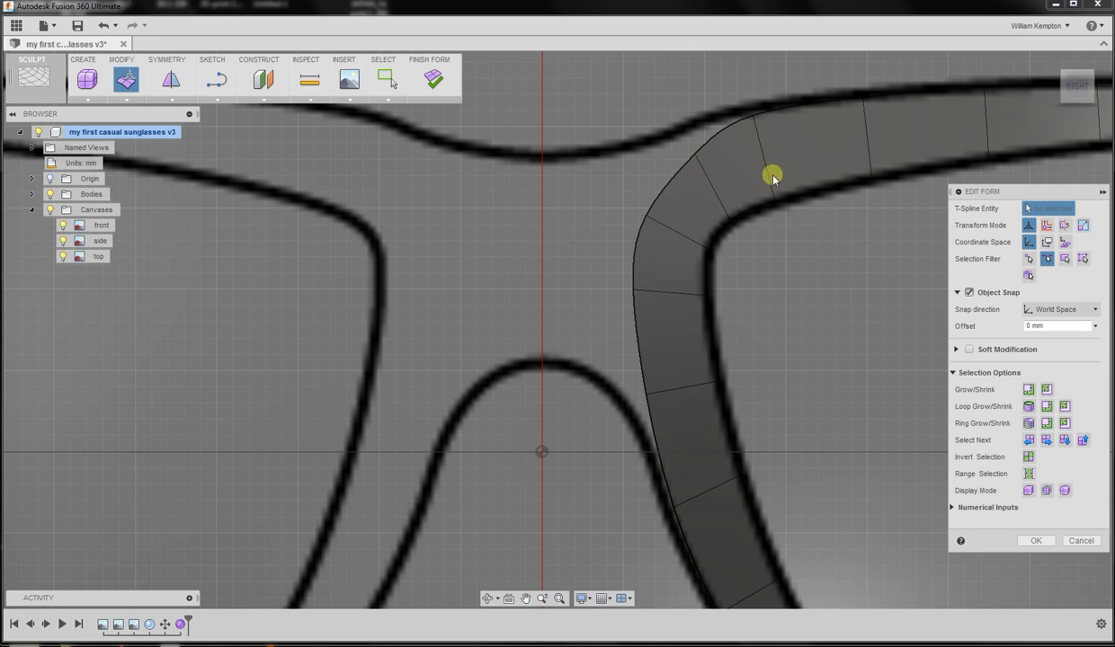
pyautogui.click(680, 170)
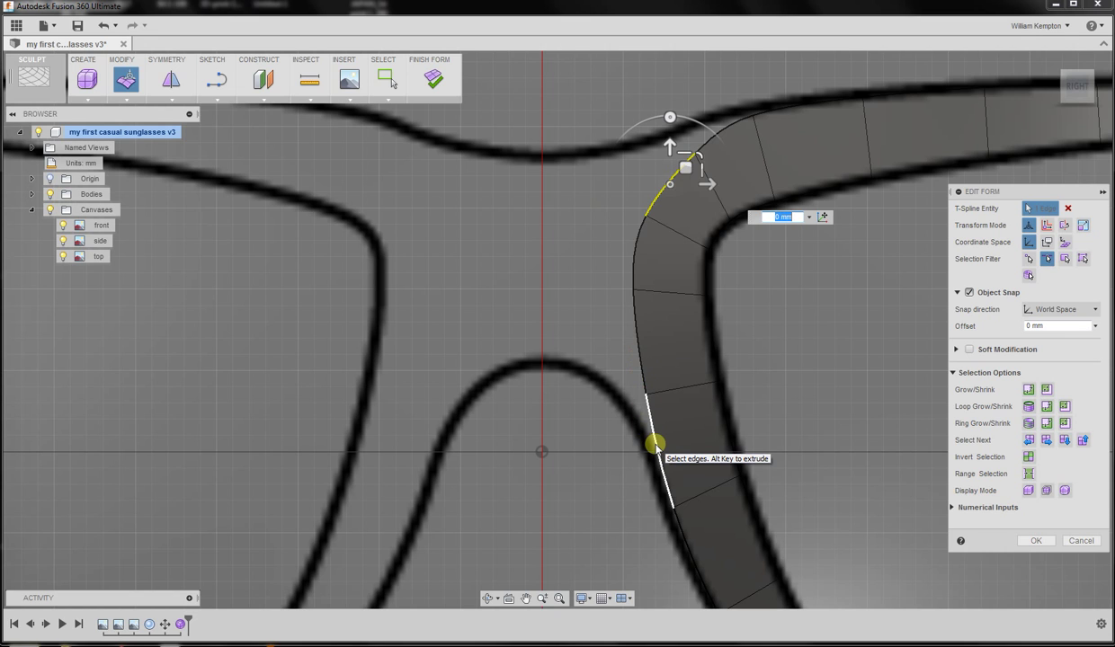
pyautogui.click(654, 445)
pyautogui.keyDown('shift'); pyautogui.click(635, 330); pyautogui.keyUp('shift')
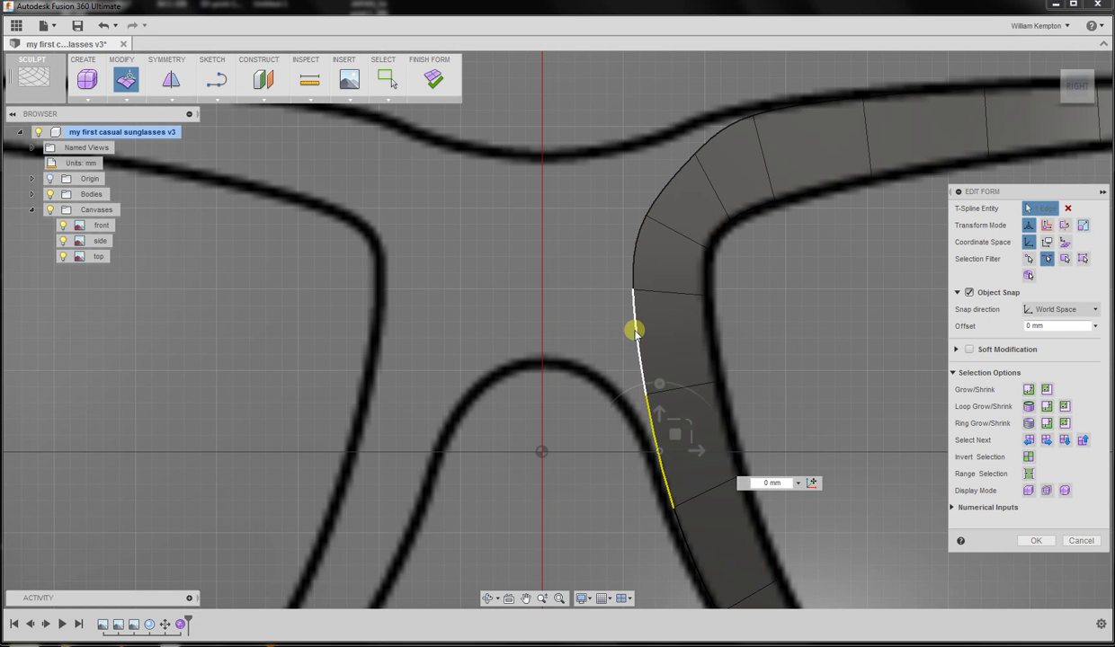
pyautogui.keyDown('shift'); pyautogui.click(639, 248); pyautogui.keyUp('shift')
pyautogui.keyDown('shift'); pyautogui.click(670, 185); pyautogui.keyUp('shift')
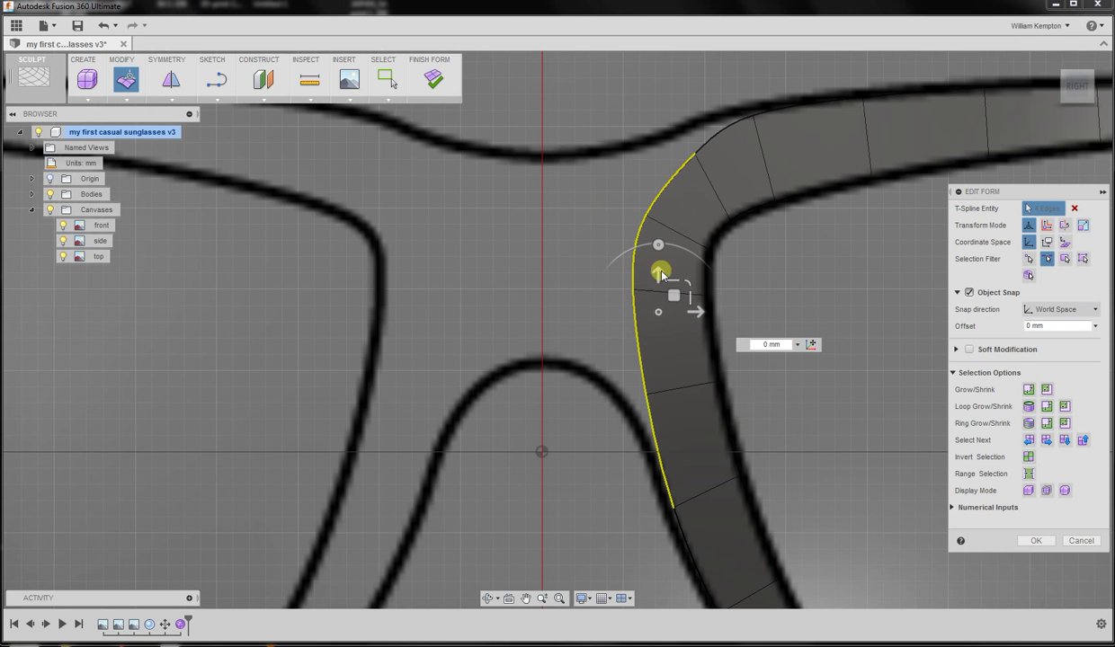
pyautogui.moveTo(681, 311); pyautogui.dragTo(541, 276)
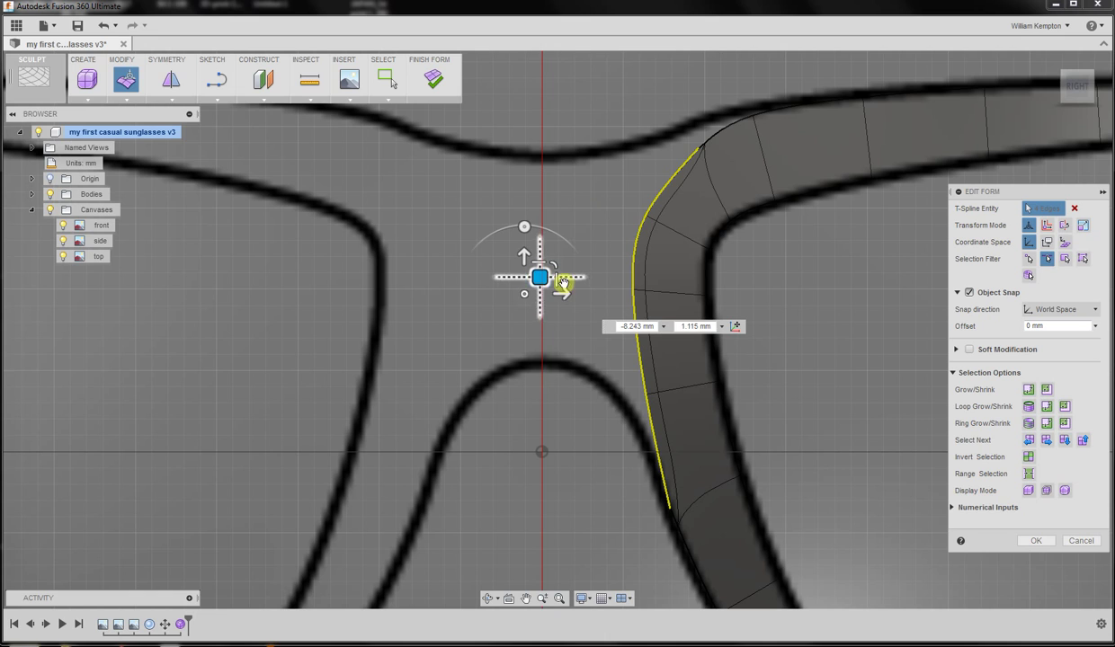
pyautogui.click(602, 299)
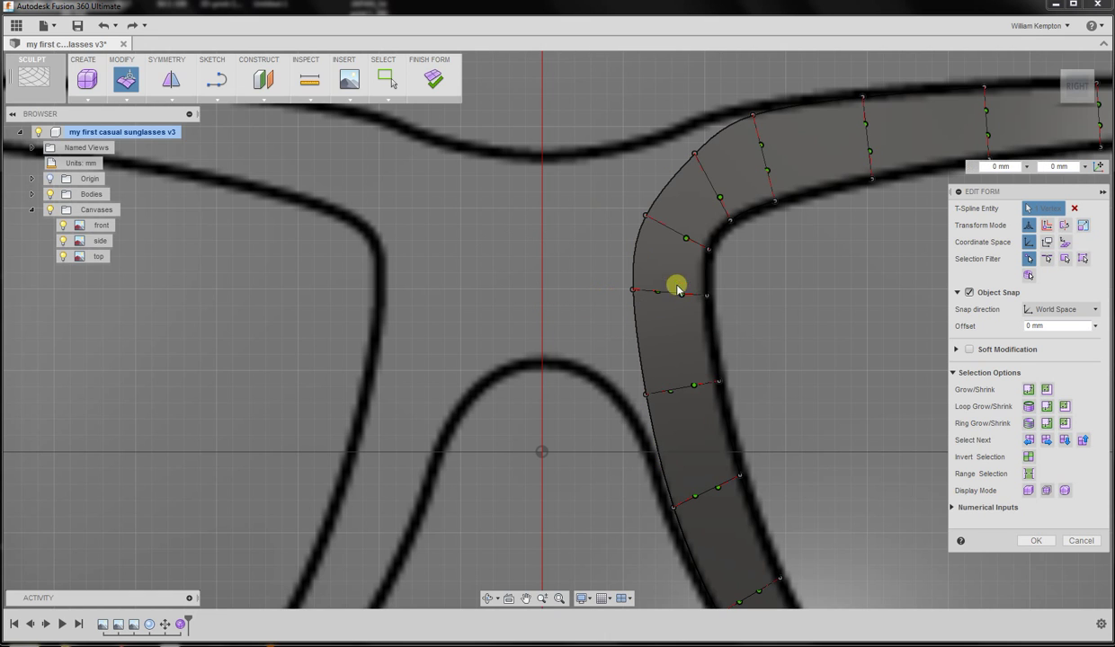
# - With edge selection, extrude the rim's four nose-side outer edges about 3.9 mm toward the centre line
pyautogui.click(1046, 259)
pyautogui.click(667, 182)
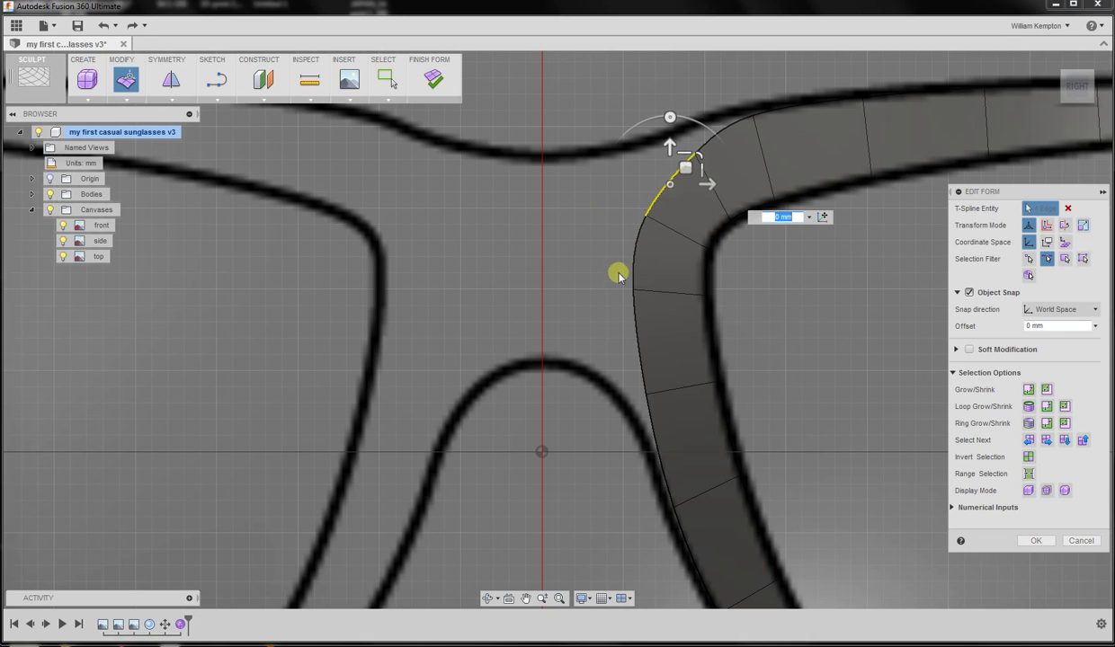
pyautogui.keyDown('shift'); pyautogui.click(635, 258); pyautogui.keyUp('shift')
pyautogui.keyDown('shift'); pyautogui.click(641, 350); pyautogui.keyUp('shift')
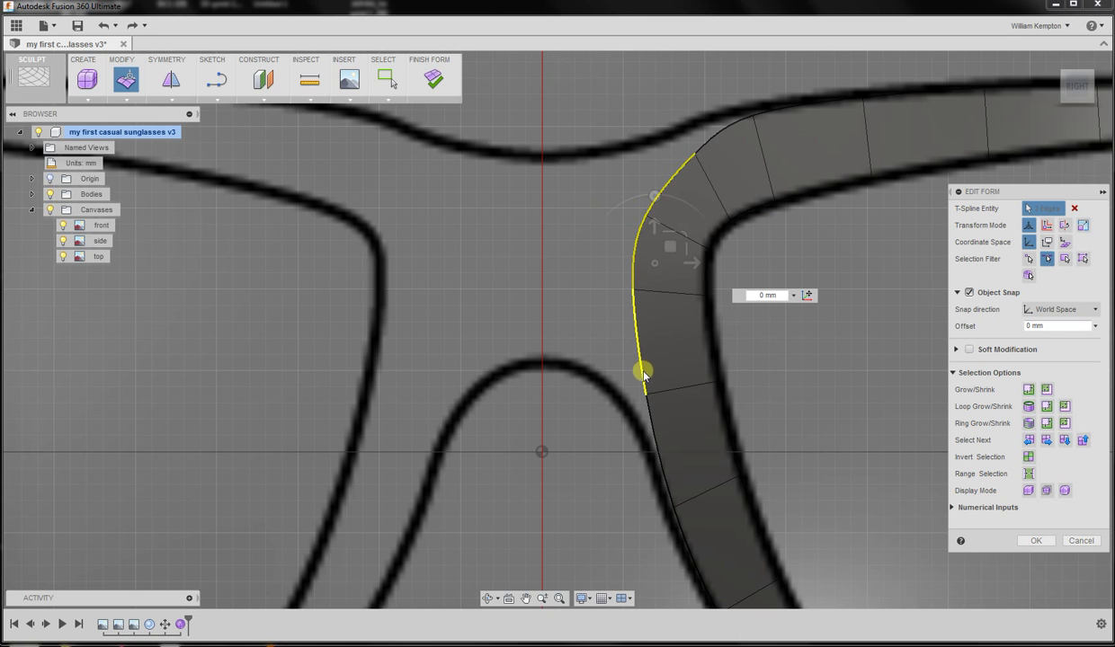
pyautogui.keyDown('shift'); pyautogui.click(649, 427); pyautogui.keyUp('shift')
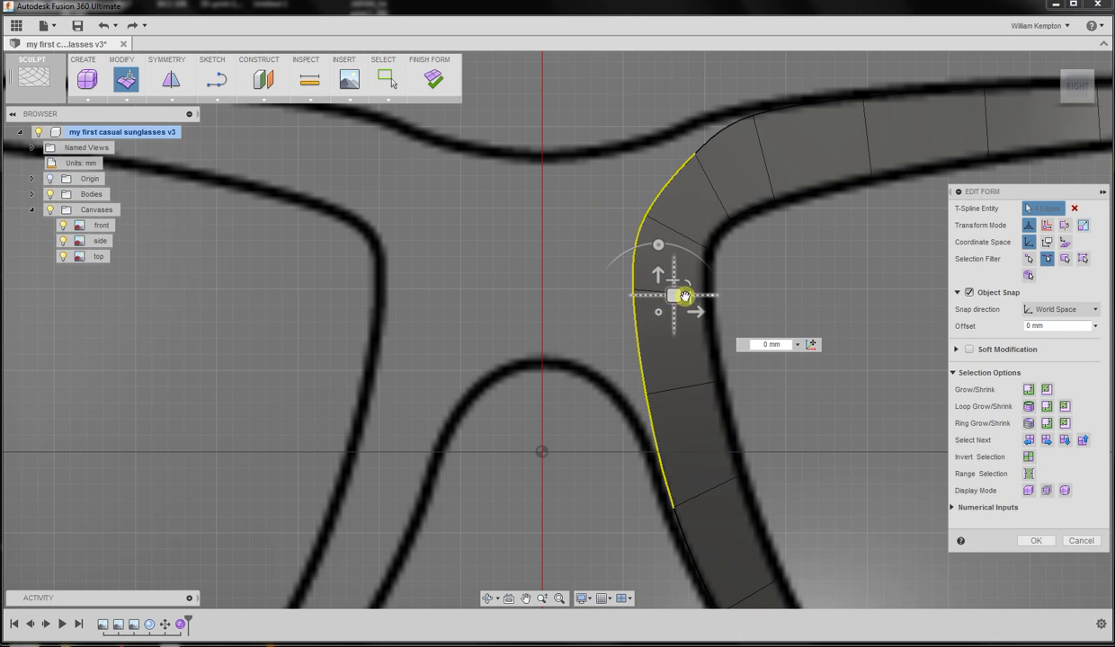
pyautogui.moveTo(700, 312); pyautogui.dragTo(638, 308)
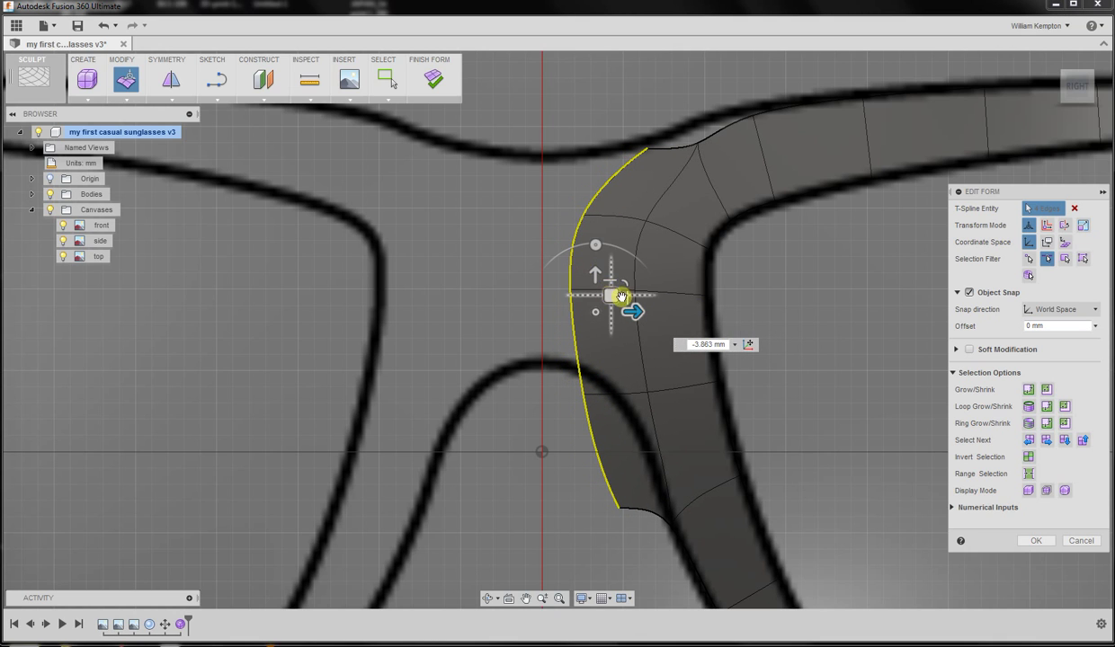
# - Scale the extruded edges into a shorter straight vertical line, move them up toward the bridge, and set the display mode to box
pyautogui.moveTo(629, 304); pyautogui.dragTo(566, 299)
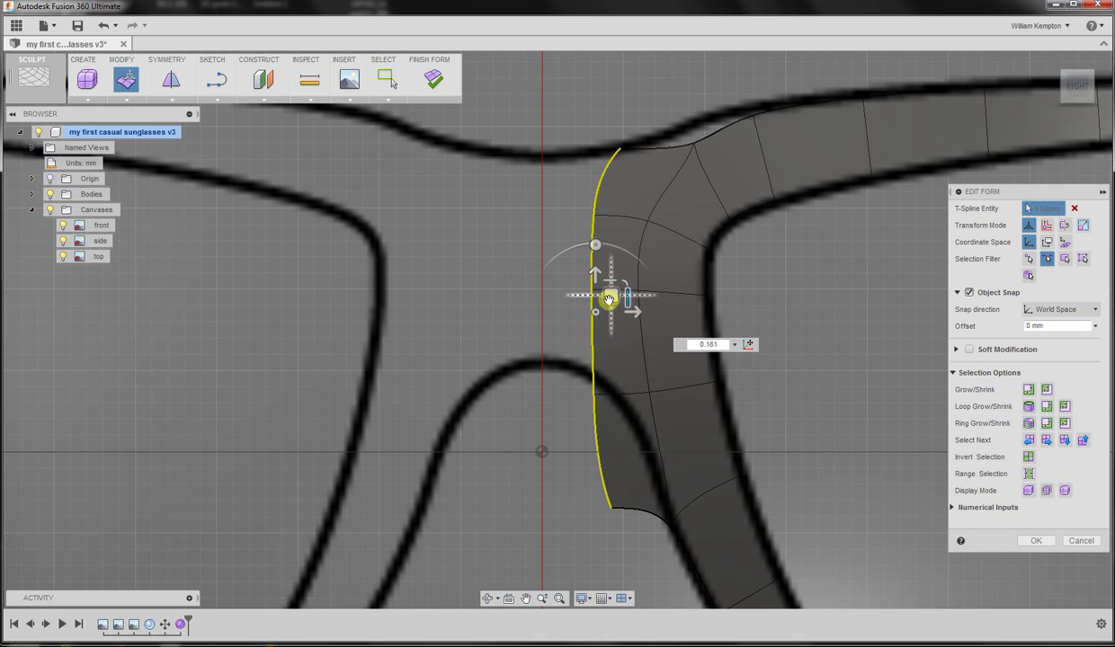
pyautogui.moveTo(632, 299); pyautogui.dragTo(566, 255)
pyautogui.click(1028, 490)
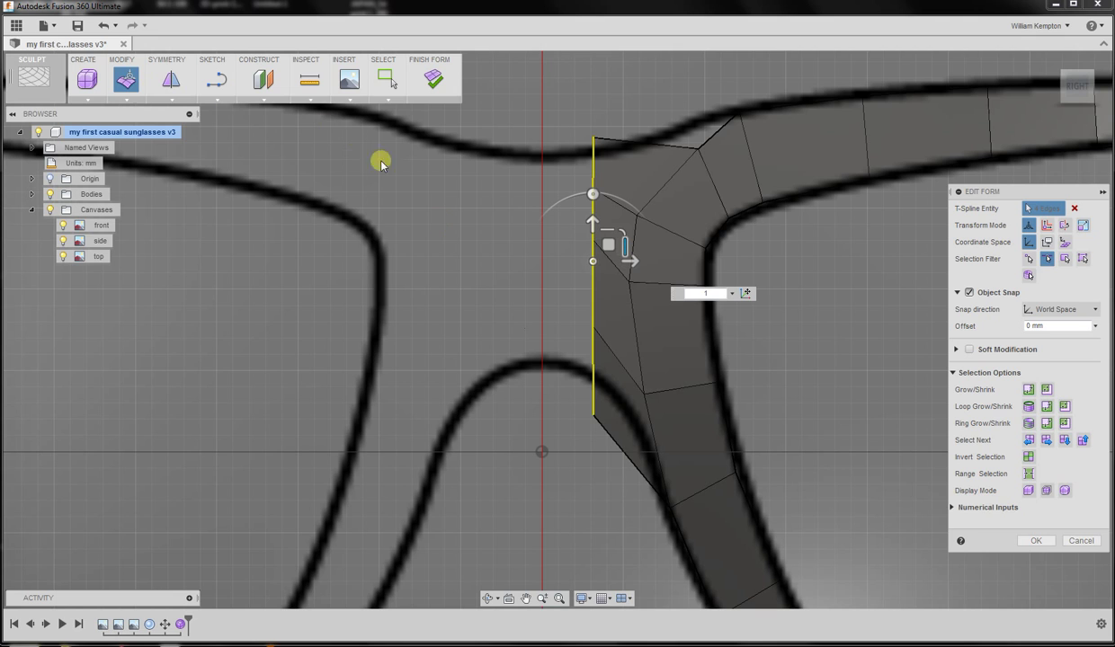
# - With vertex selection, move the rim's upper nose-side vertex about 0.56 mm toward the centre and 1.16 mm up, and nudge the middle nose-side vertex toward the lens
pyautogui.click(1029, 259)
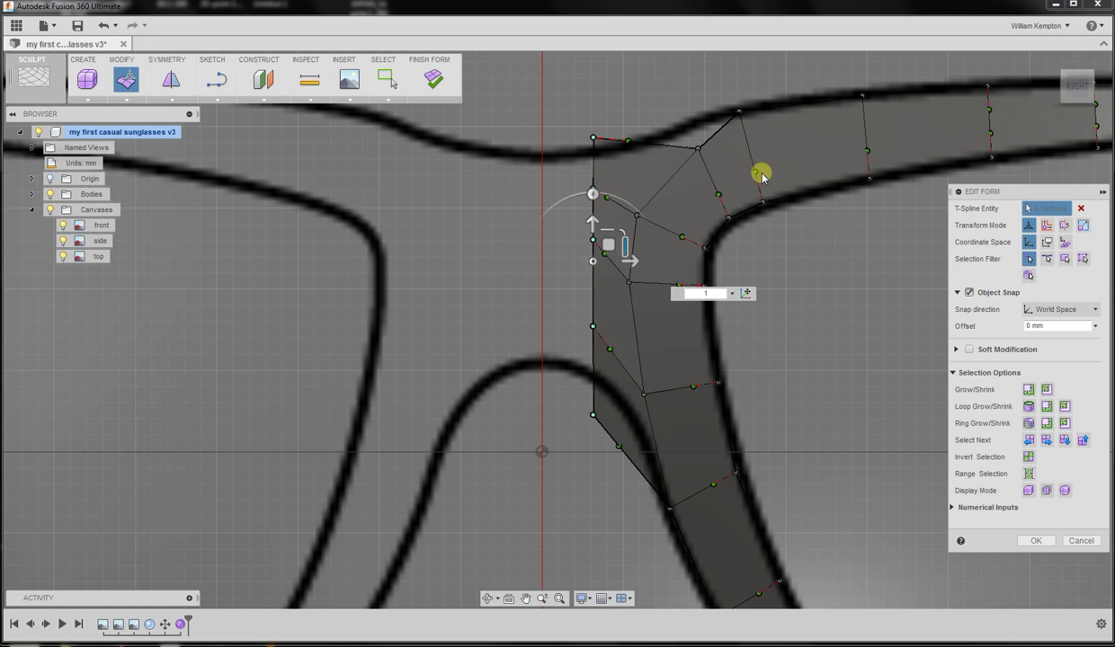
pyautogui.click(698, 145)
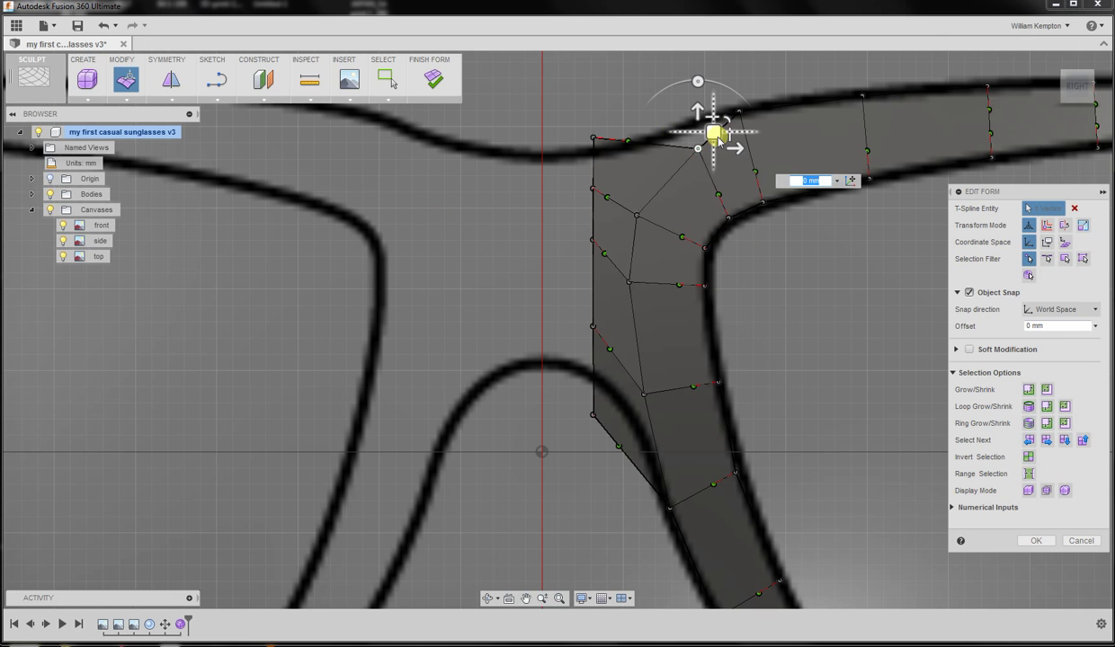
pyautogui.moveTo(710, 123); pyautogui.dragTo(704, 112)
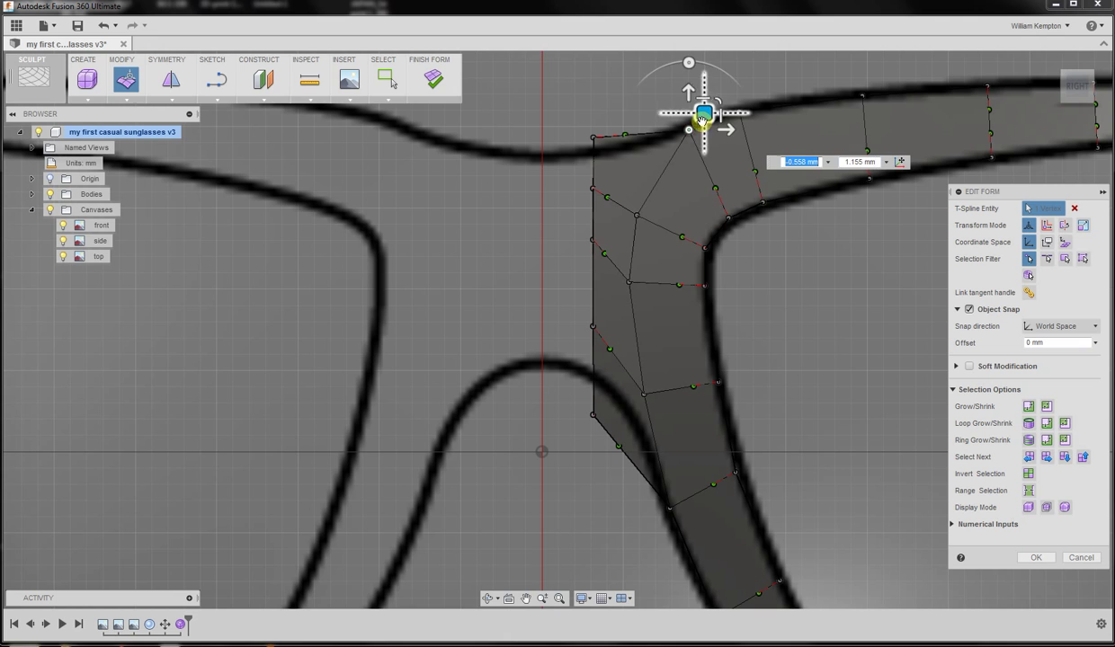
pyautogui.click(631, 284)
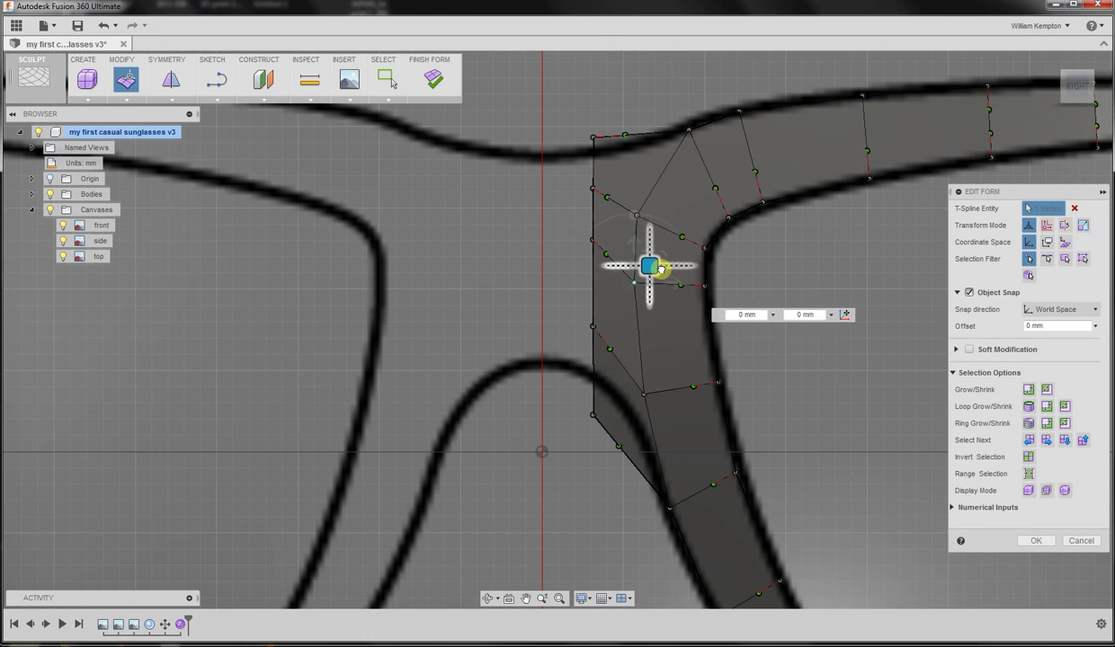
pyautogui.moveTo(647, 262); pyautogui.dragTo(651, 267)
pyautogui.click(601, 126)
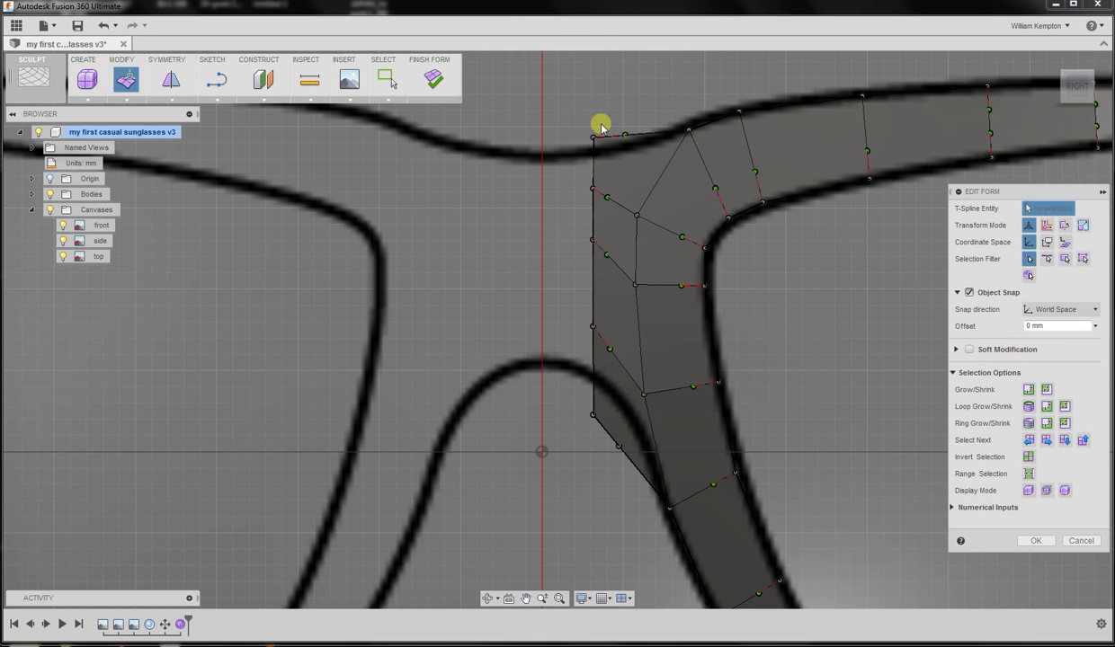
# - Move the rim's top nose-side vertex about 0.68 mm outward and 0.8 mm down onto the bridge outline, and raise two vertices in the inner column
pyautogui.click(594, 139)
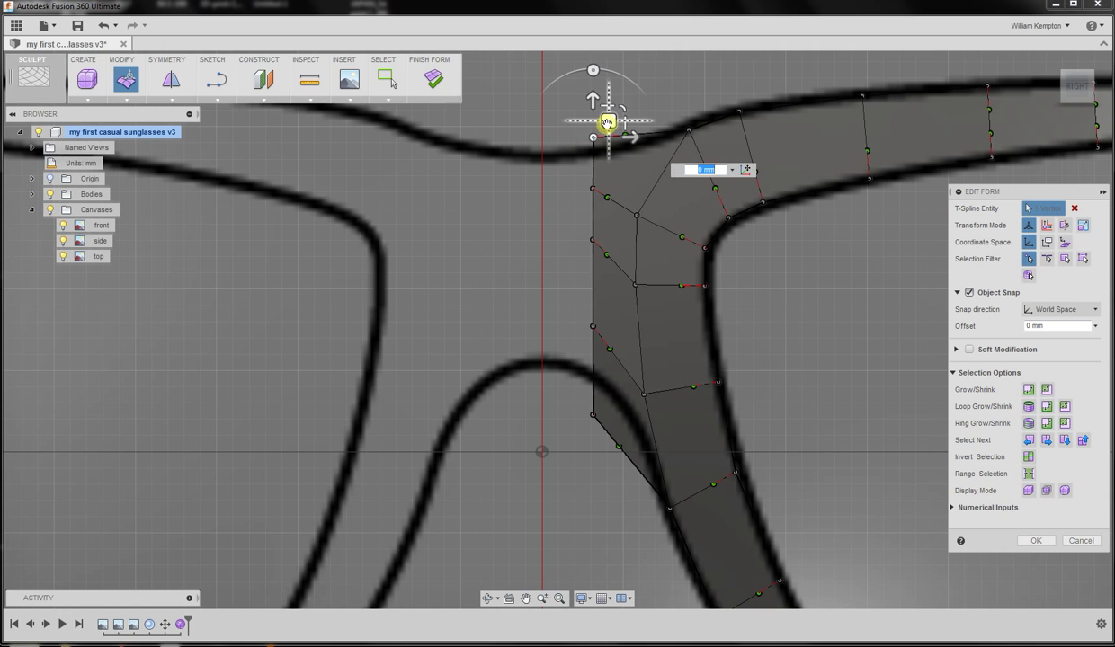
pyautogui.moveTo(608, 131); pyautogui.dragTo(619, 135)
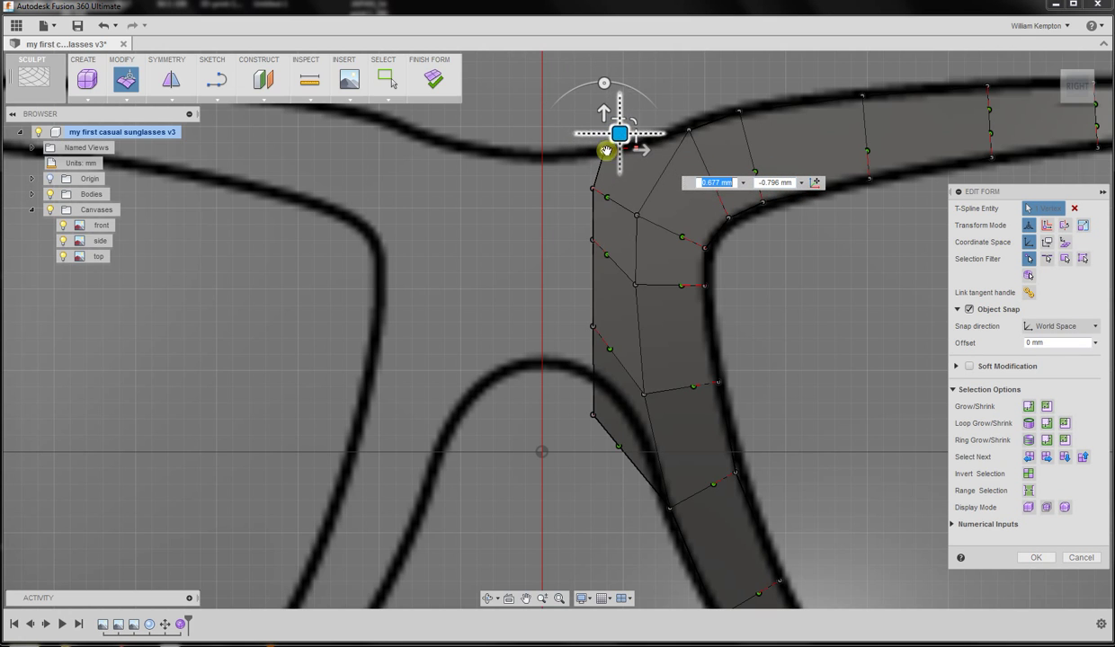
pyautogui.click(640, 393)
pyautogui.moveTo(641, 391); pyautogui.dragTo(651, 344)
pyautogui.click(635, 286)
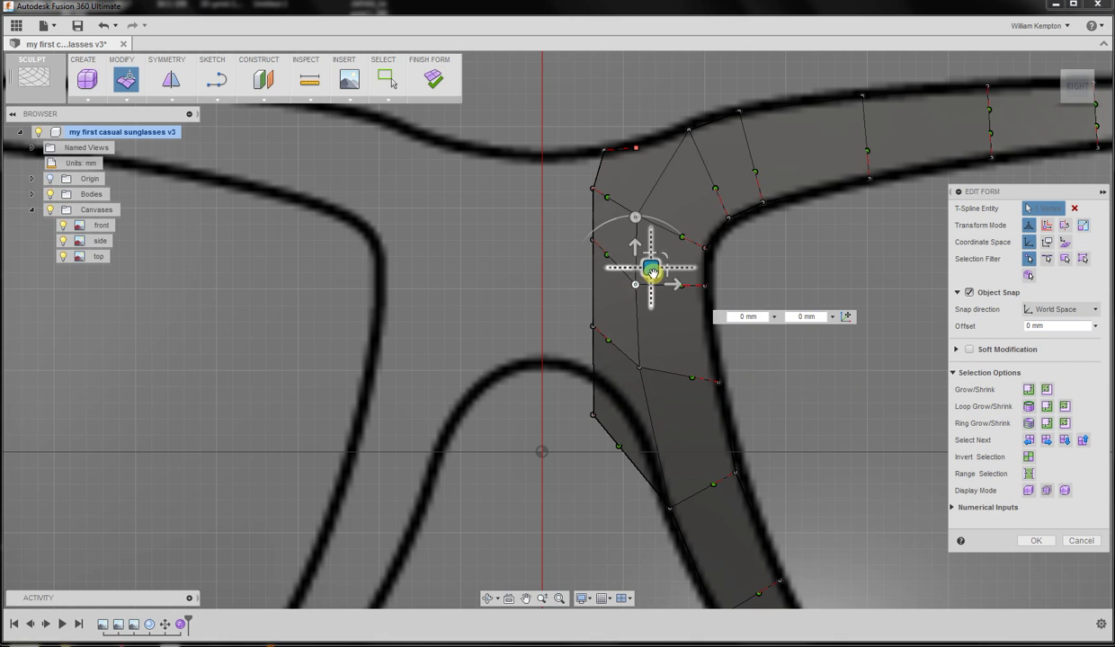
pyautogui.moveTo(652, 274); pyautogui.dragTo(654, 268)
# - Move the lowest nose-side vertex about 0.88 mm up and outward onto the bridge's lower outline, and end the form edit
pyautogui.click(617, 445)
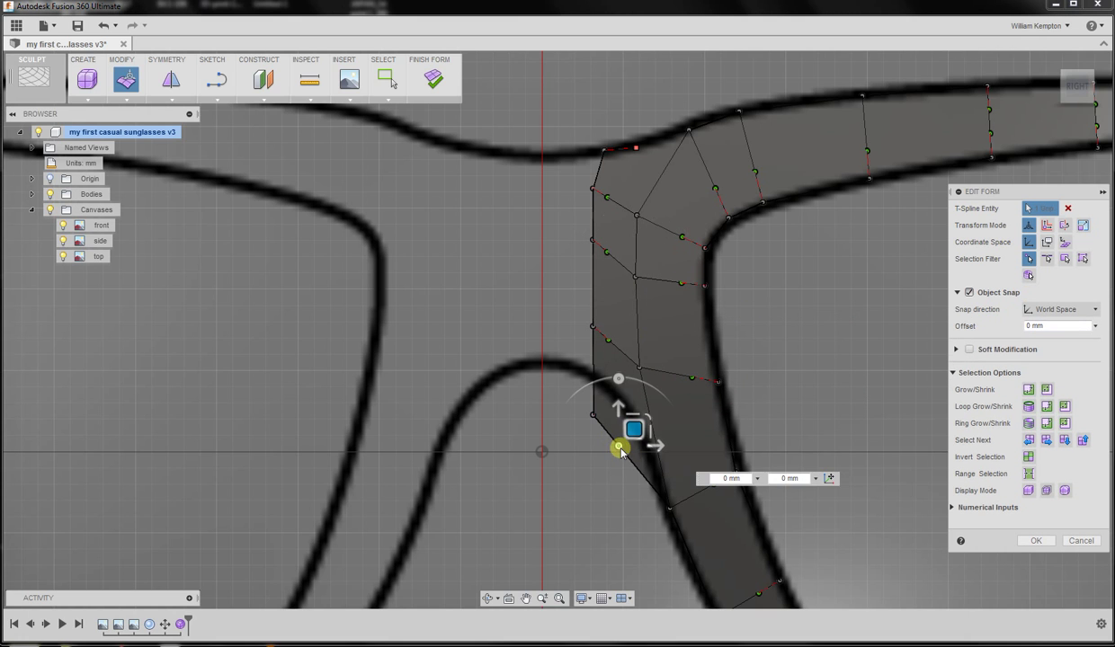
pyautogui.click(605, 418)
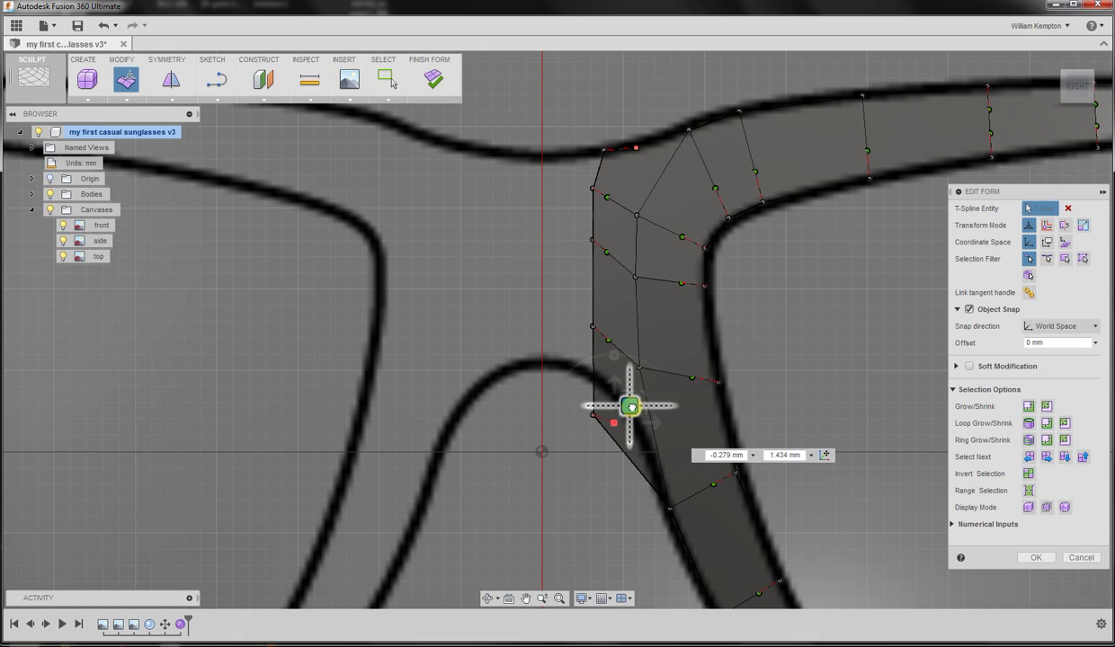
pyautogui.moveTo(612, 406); pyautogui.dragTo(627, 385)
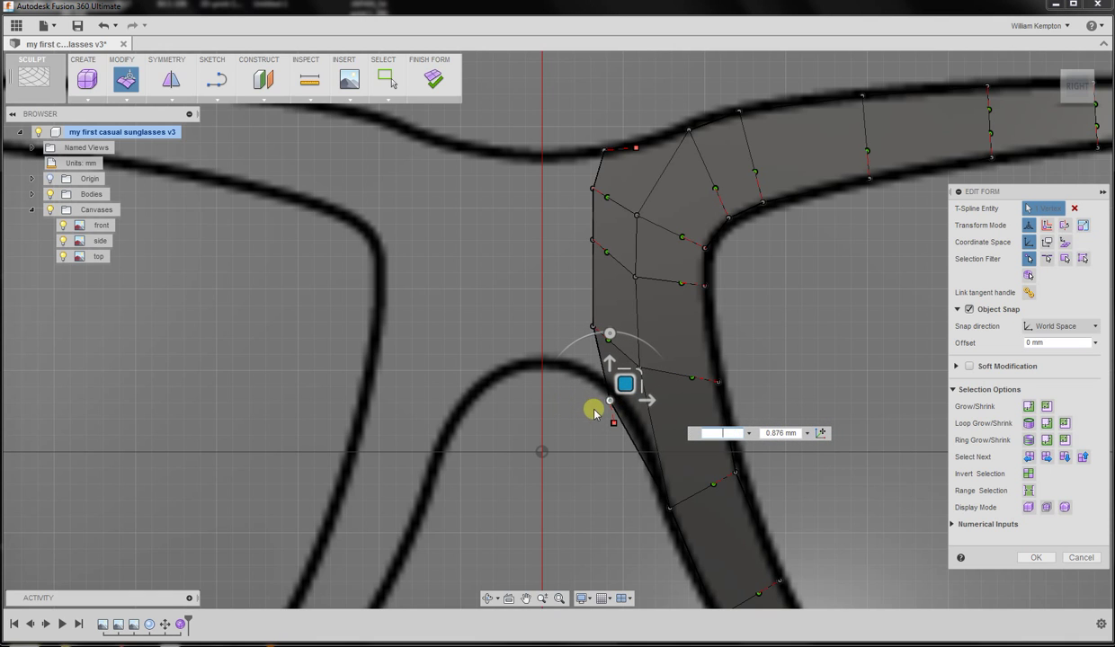
pyautogui.press('Escape')
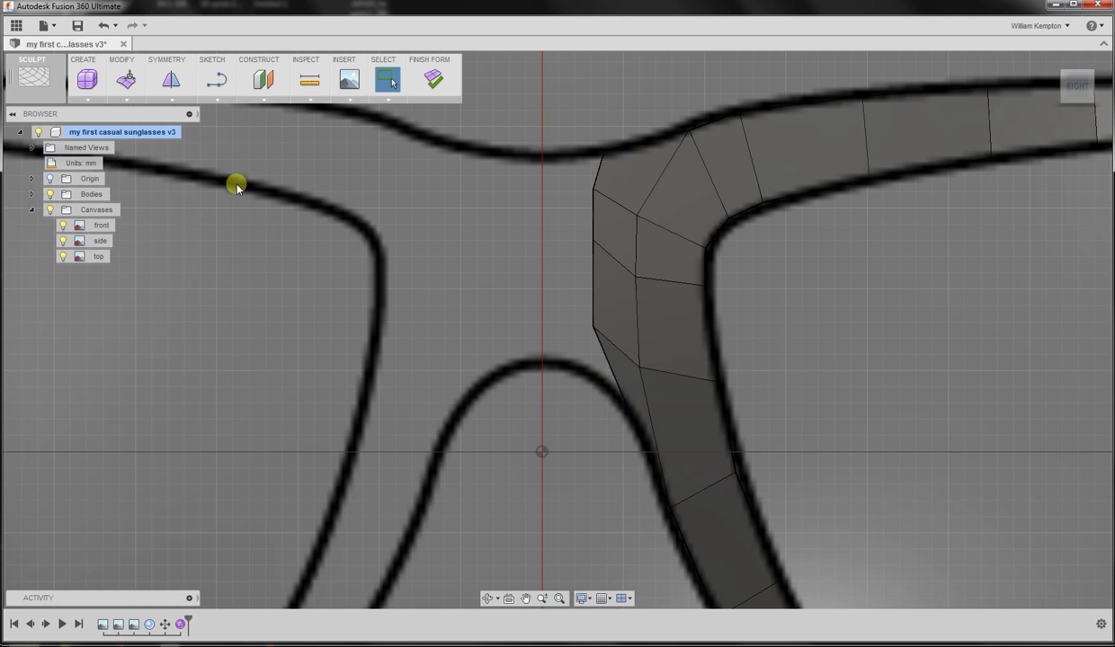
# - Edit the form to move the lower nose-side vertex about 3.19 mm down to the bridge outline and the one above it about 2.11 mm down
pyautogui.click(127, 82)
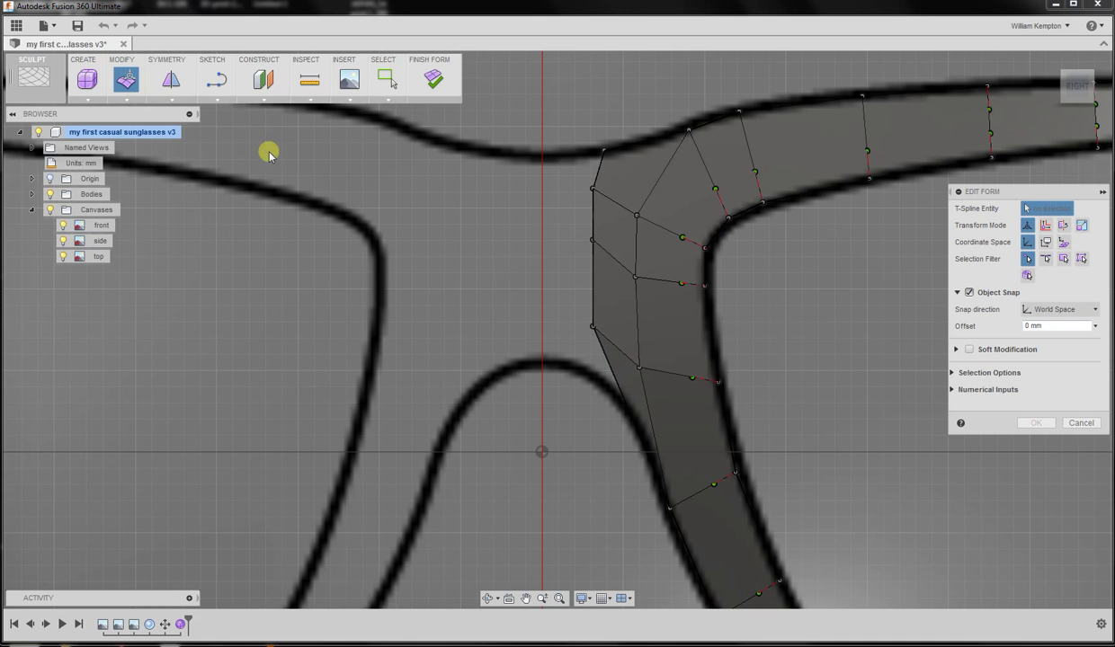
pyautogui.click(593, 327)
pyautogui.moveTo(593, 327); pyautogui.dragTo(616, 360)
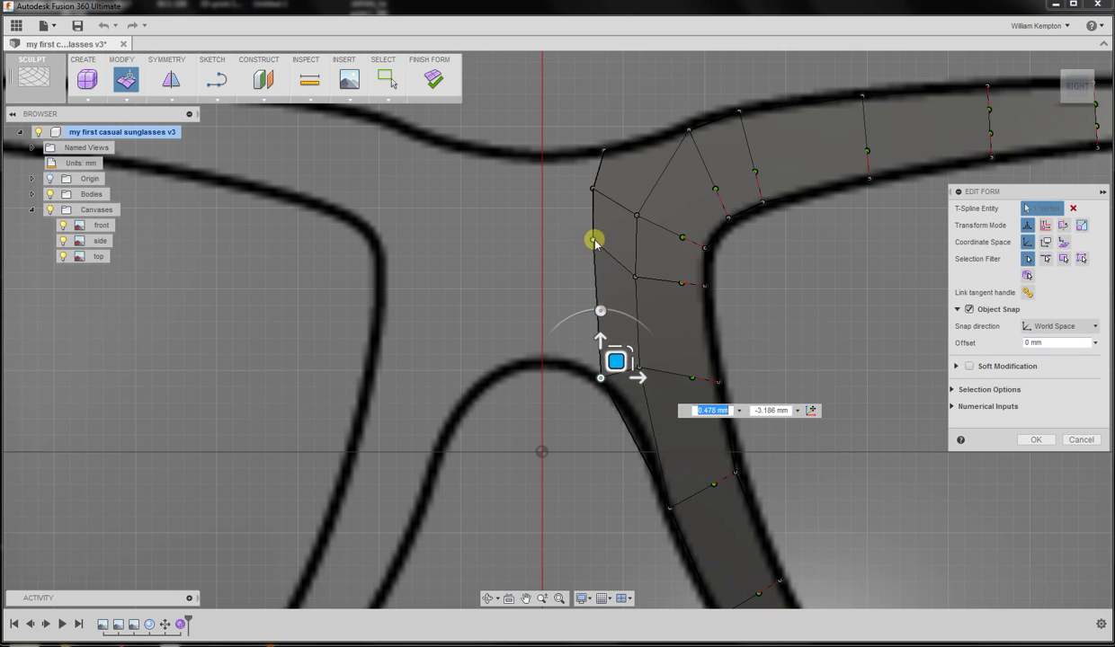
pyautogui.click(593, 240)
pyautogui.moveTo(609, 232); pyautogui.dragTo(609, 257)
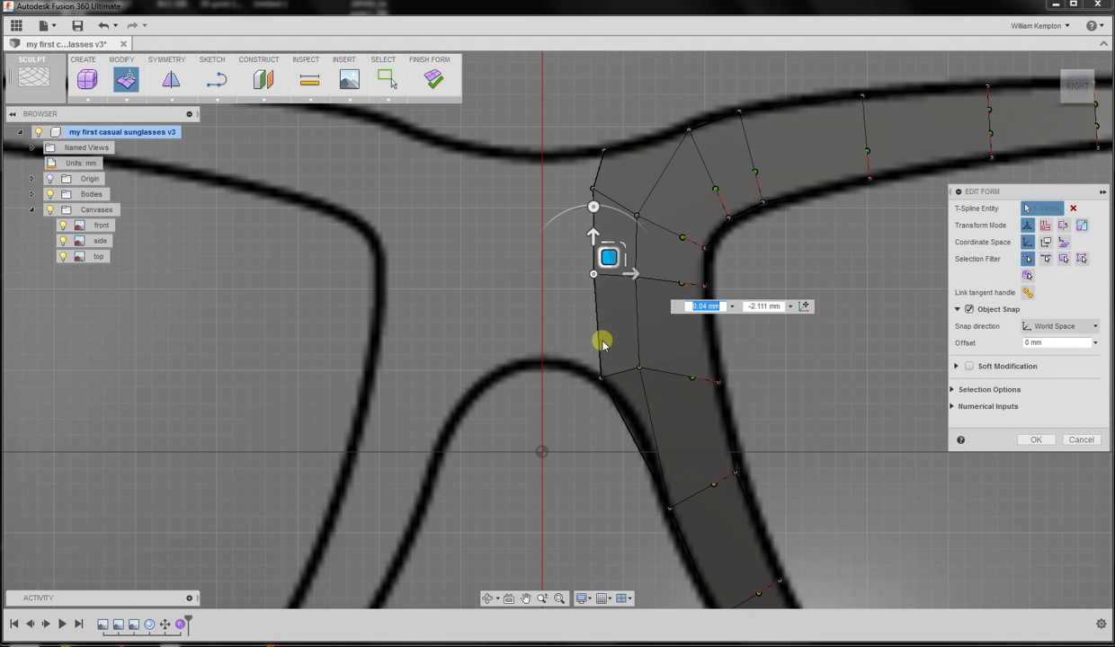
# - With edge selection, extrude the rim's three nose-side outer edges about 3.2 mm to the centre line
pyautogui.click(1045, 261)
pyautogui.click(597, 169)
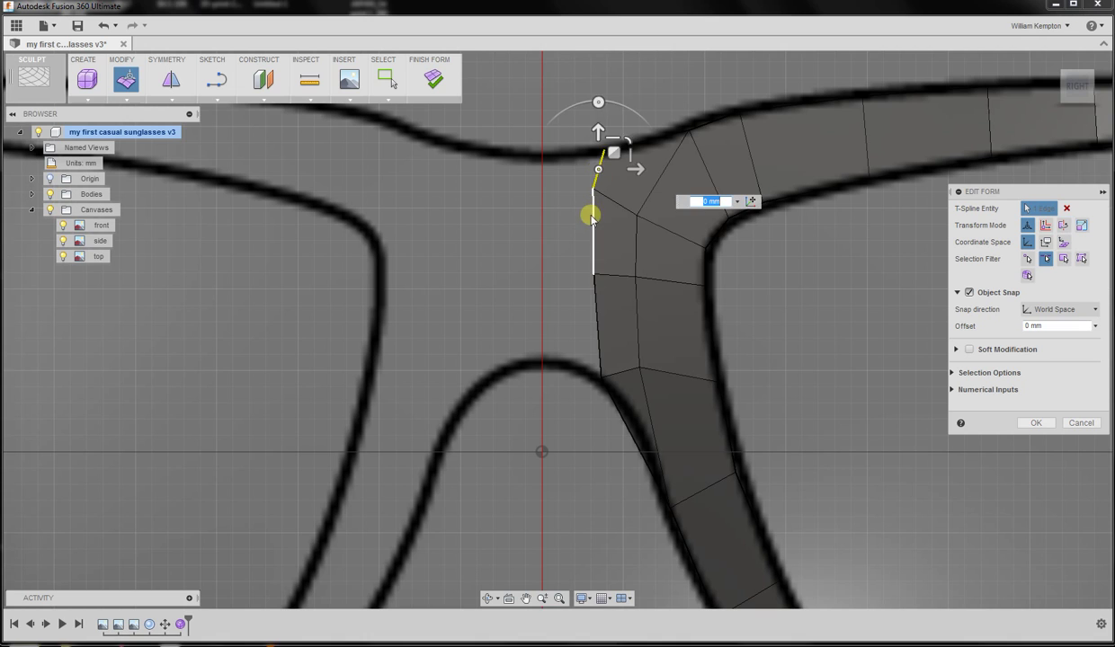
pyautogui.keyDown('shift'); pyautogui.click(593, 216); pyautogui.keyUp('shift')
pyautogui.keyDown('shift'); pyautogui.click(597, 319); pyautogui.keyUp('shift')
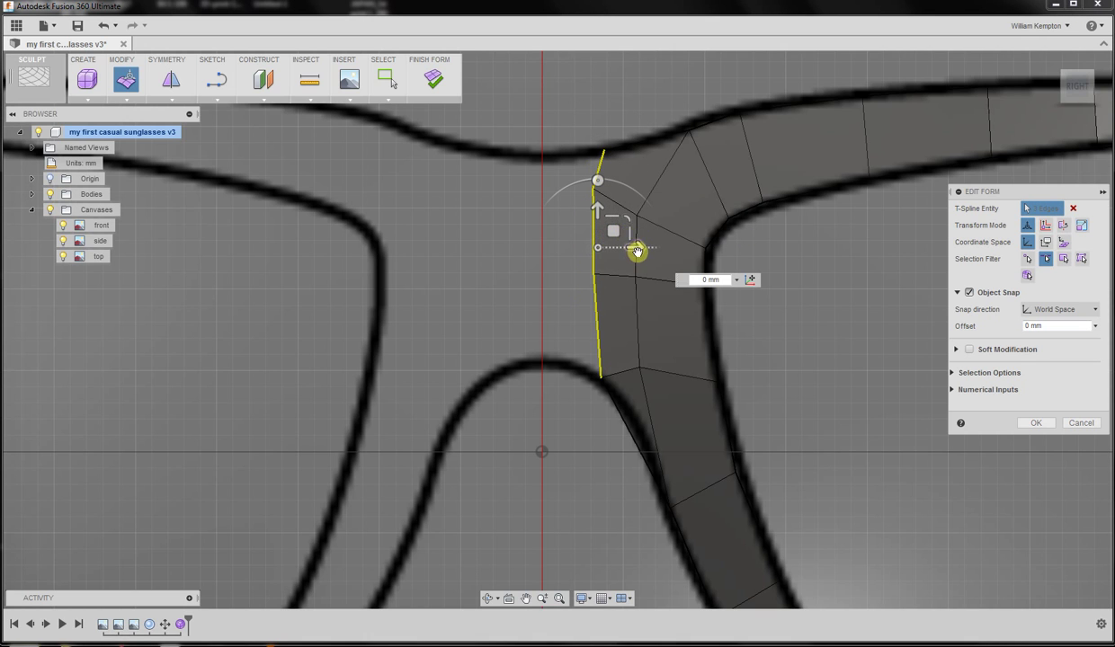
pyautogui.moveTo(637, 252); pyautogui.dragTo(585, 249)
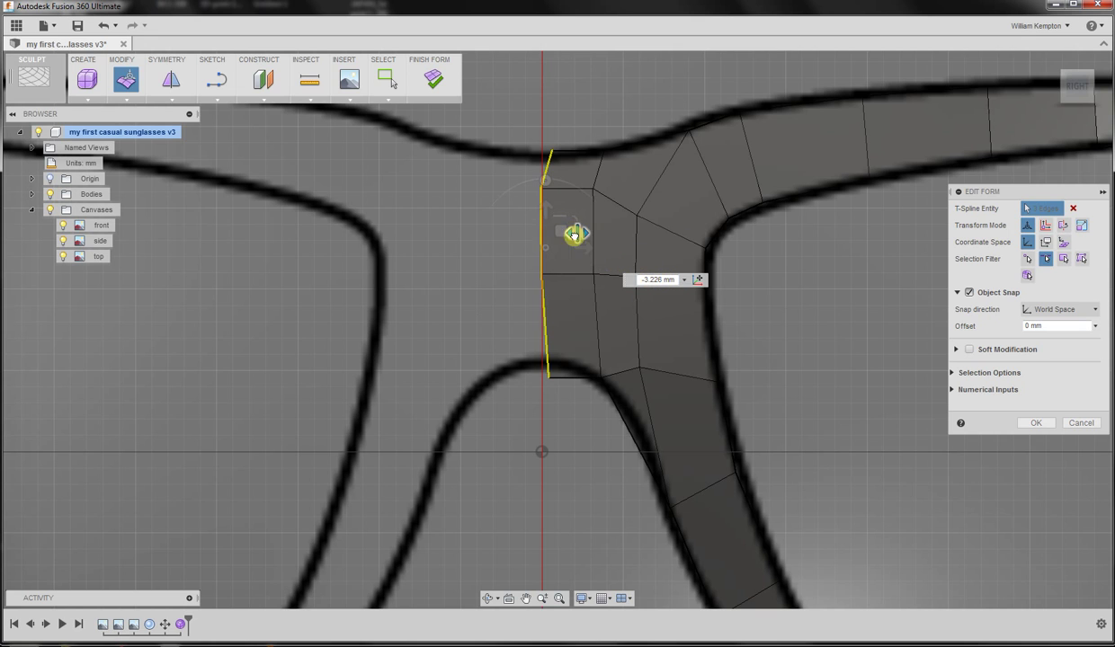
# - Scale the extruded edges into a straight vertical line at the centre and fit them between the bridge's upper and lower outlines
pyautogui.moveTo(575, 234); pyautogui.dragTo(570, 269)
pyautogui.click(682, 282)
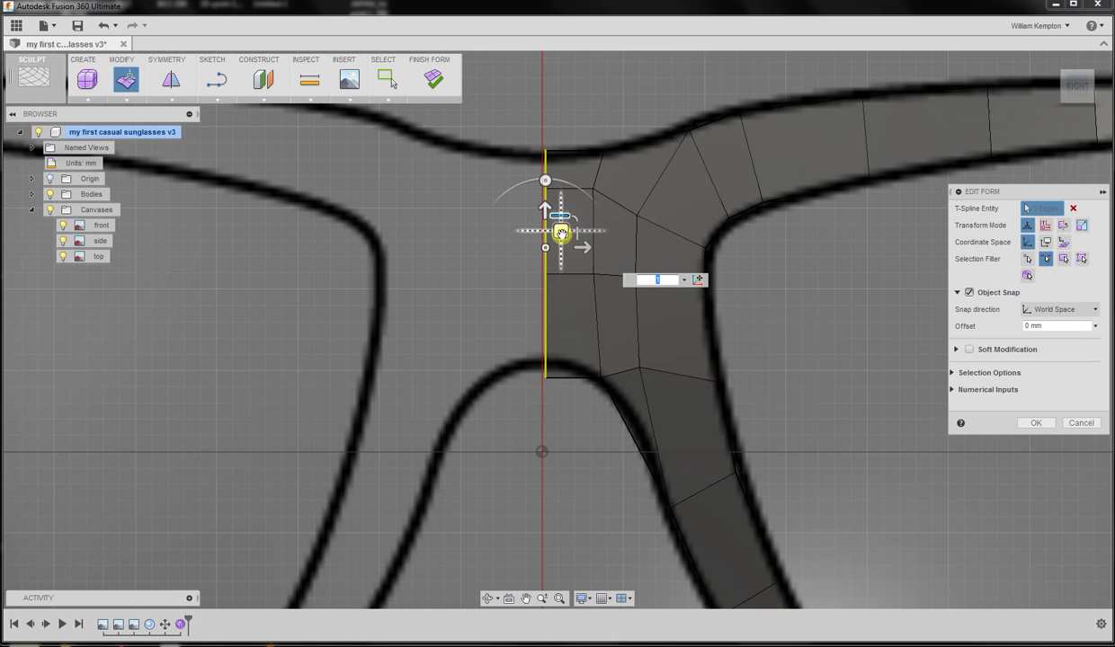
pyautogui.moveTo(561, 233)
pyautogui.mouseDown()
pyautogui.moveTo(558, 216)
pyautogui.moveTo(561, 230)
pyautogui.mouseUp()
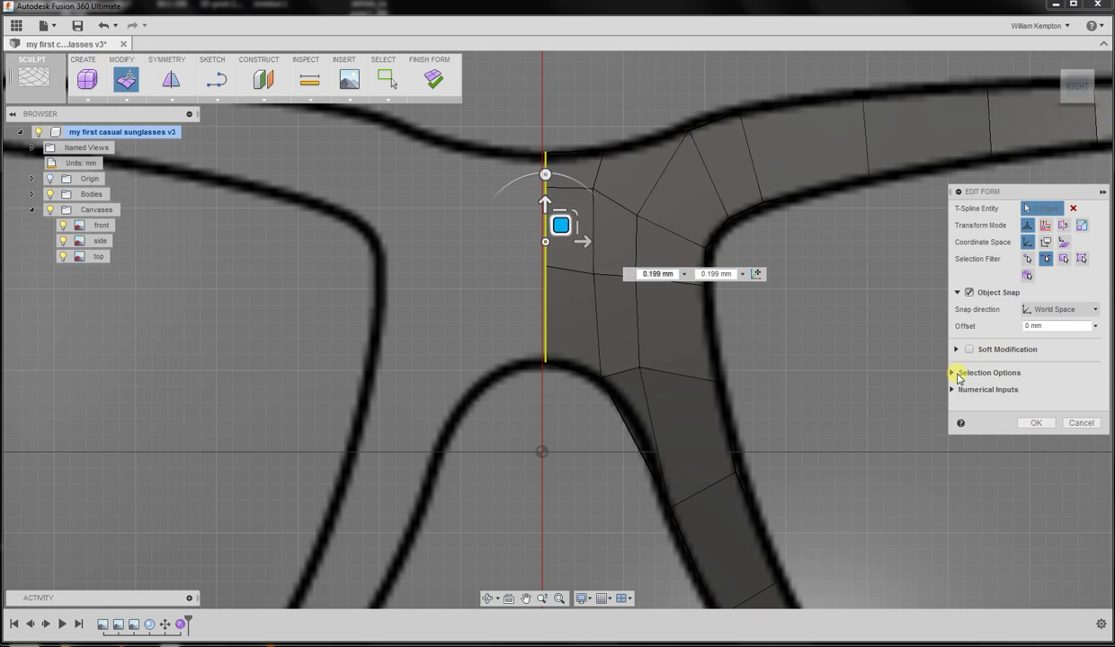
# - In smooth display with vertex selection, move the bridge's lower outline vertex about 0.64 mm outward and 0.88 mm up
pyautogui.click(955, 372)
pyautogui.hotkey('ctrl', 'z')
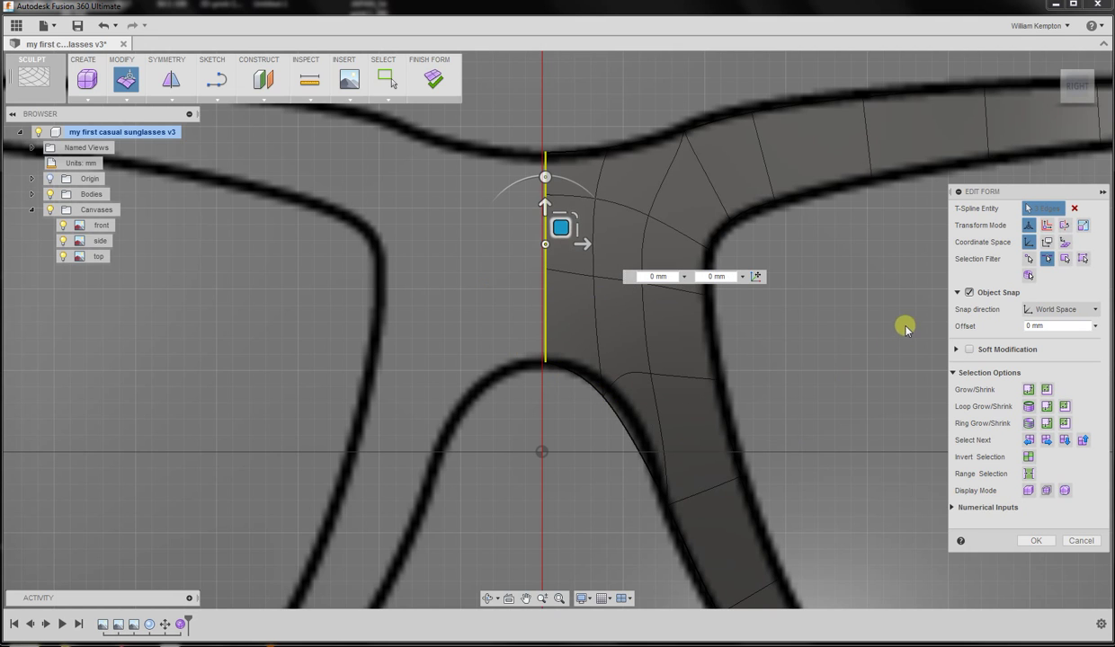
pyautogui.click(1029, 260)
pyautogui.click(617, 383)
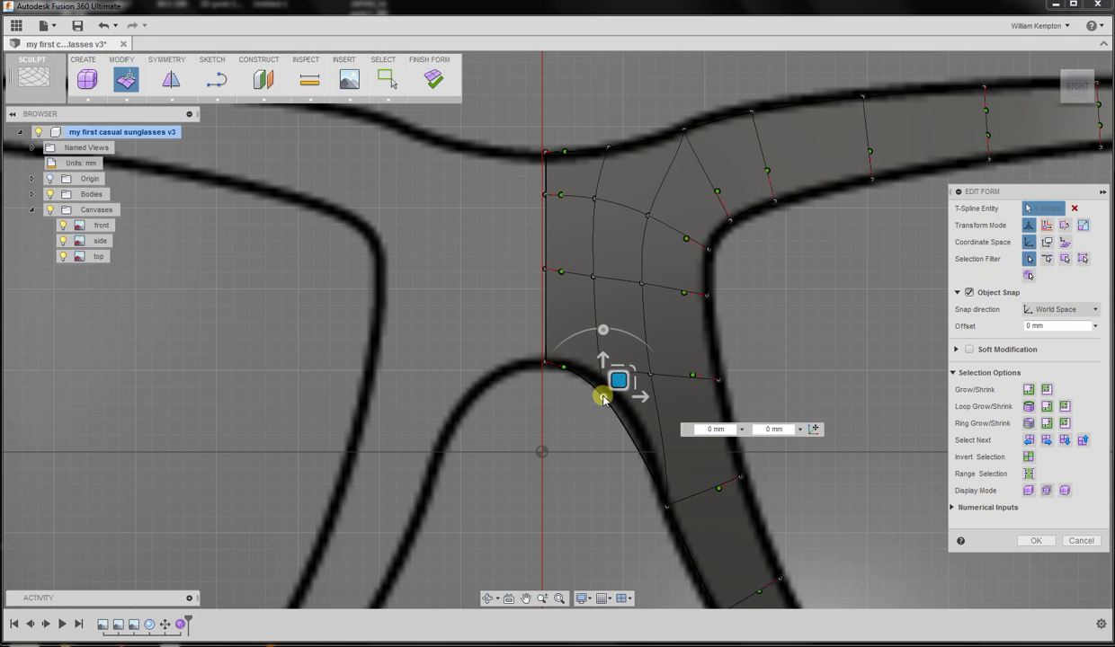
pyautogui.moveTo(617, 383); pyautogui.dragTo(629, 368)
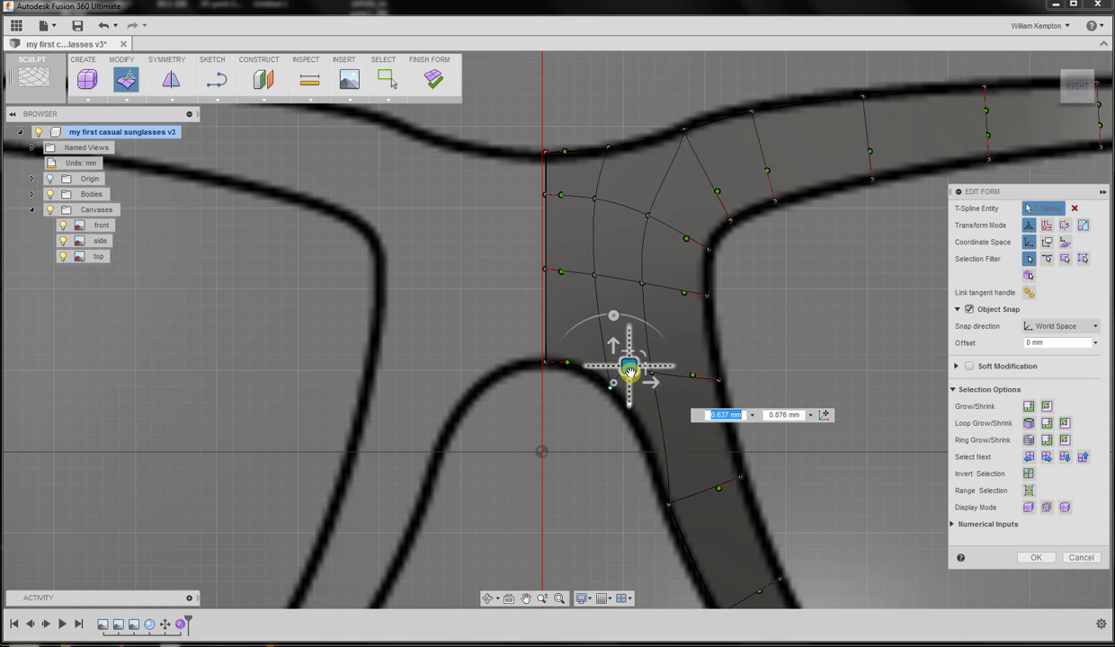
# - Nudge the two upper rim vertices beside the bridge onto the outline, moving the outer one about 0.28 mm toward the centre and 0.24 mm up
pyautogui.click(684, 130)
pyautogui.moveTo(700, 112); pyautogui.dragTo(702, 110)
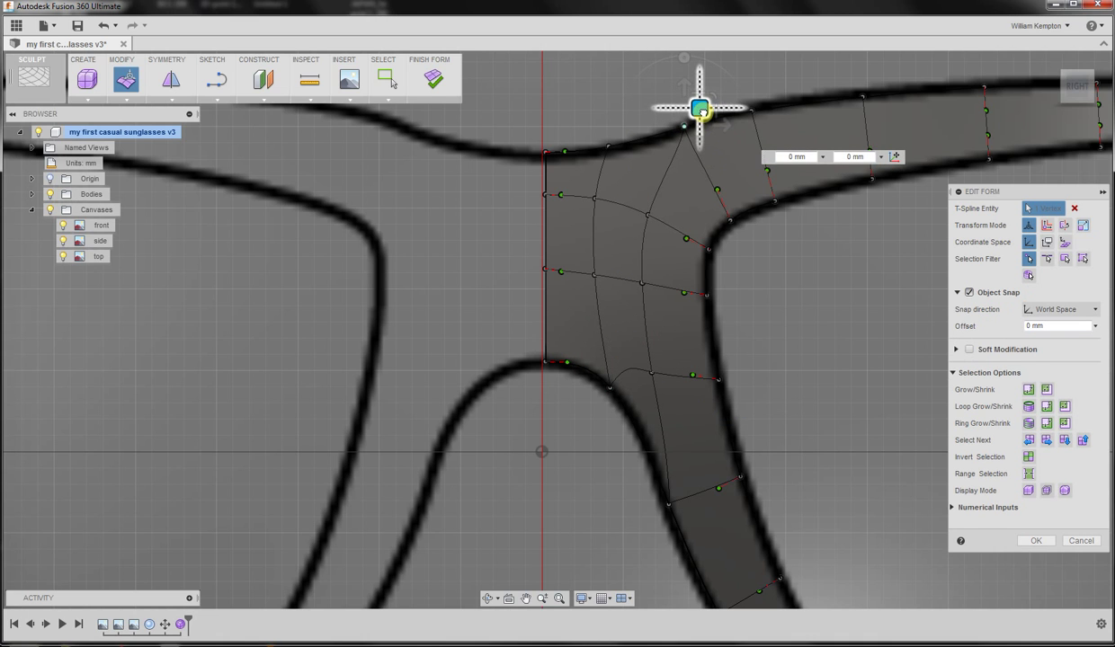
pyautogui.click(750, 113)
pyautogui.moveTo(766, 92); pyautogui.dragTo(762, 91)
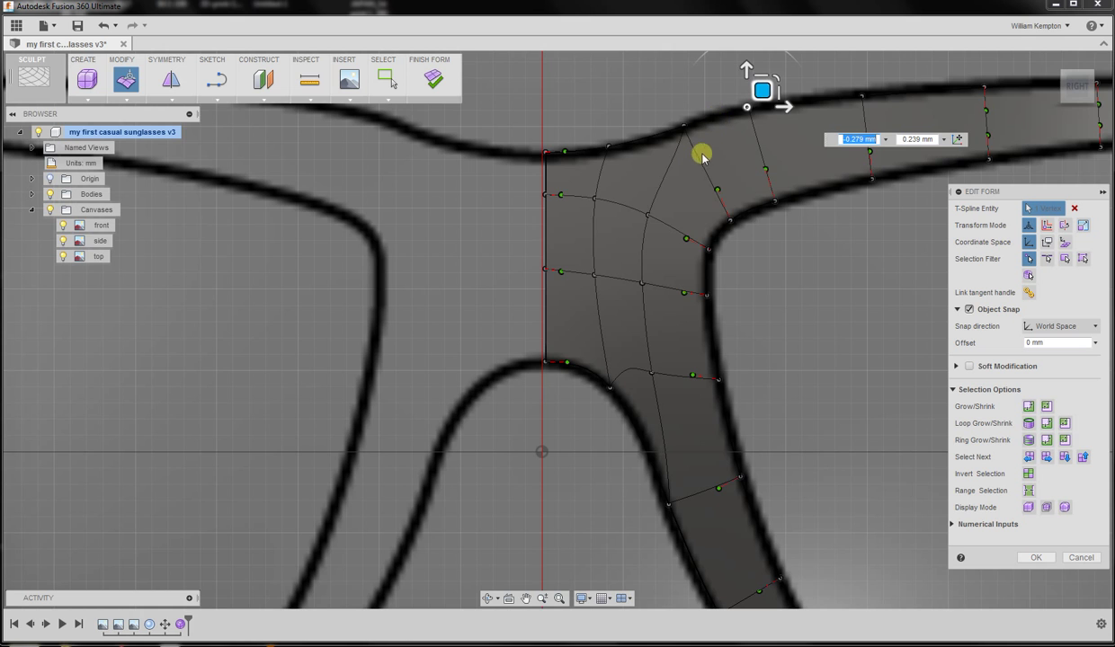
# - Compare the frame in box and smooth display against the canvas, keep smooth display, and finish the form edit
pyautogui.scroll(2, 697, 148)
pyautogui.scroll(-8, 694, 146)
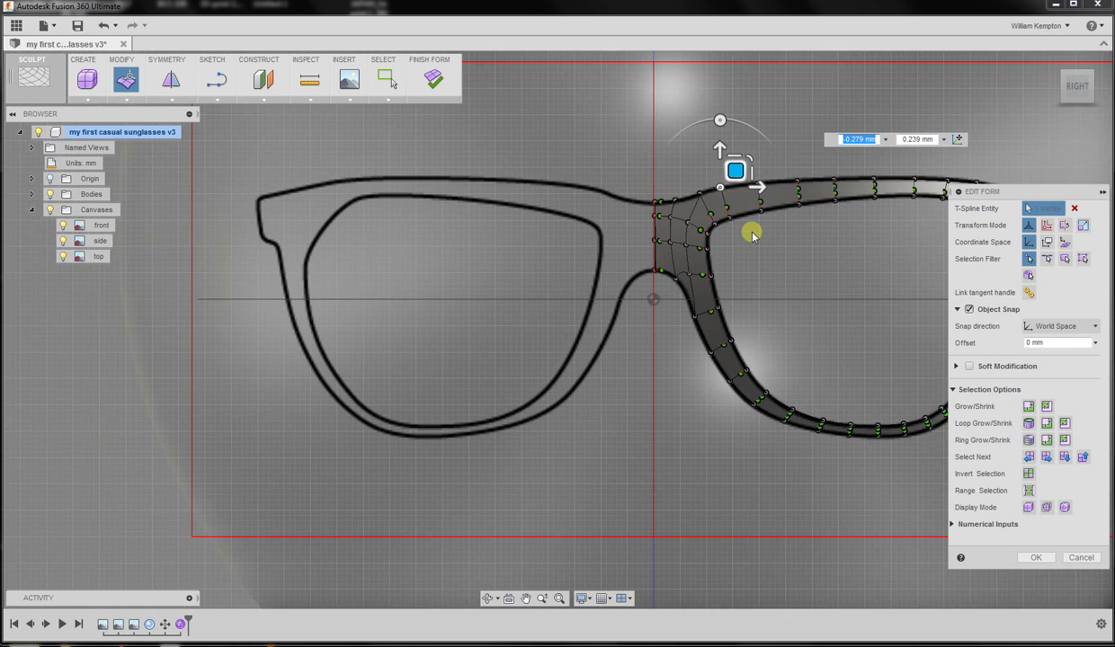
pyautogui.scroll(4, 775, 232)
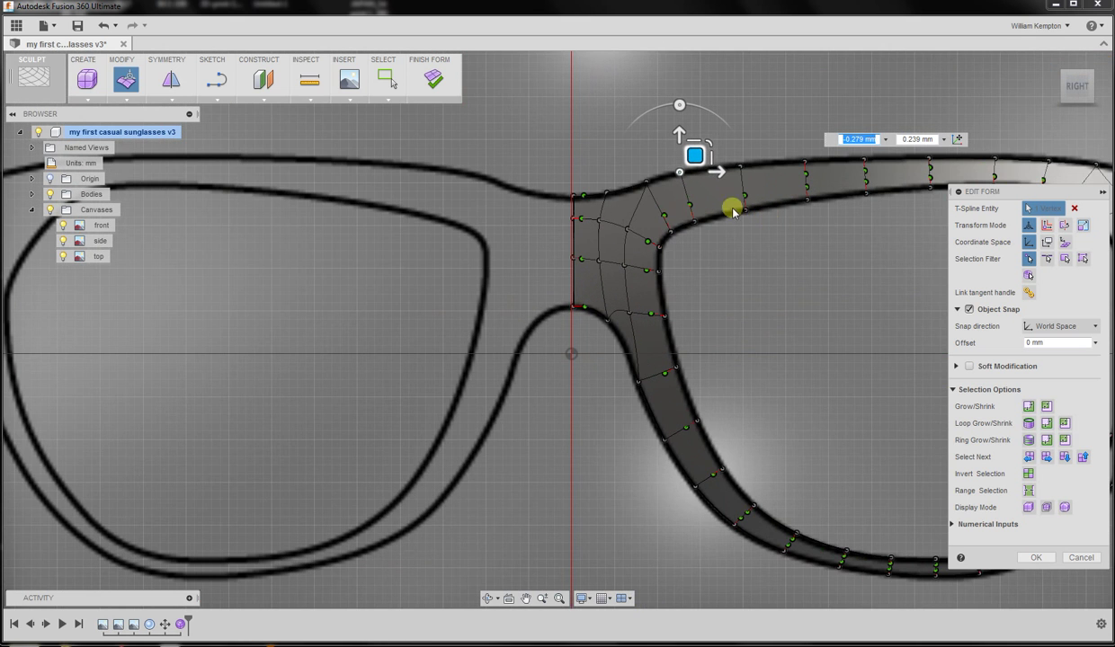
pyautogui.click(558, 163)
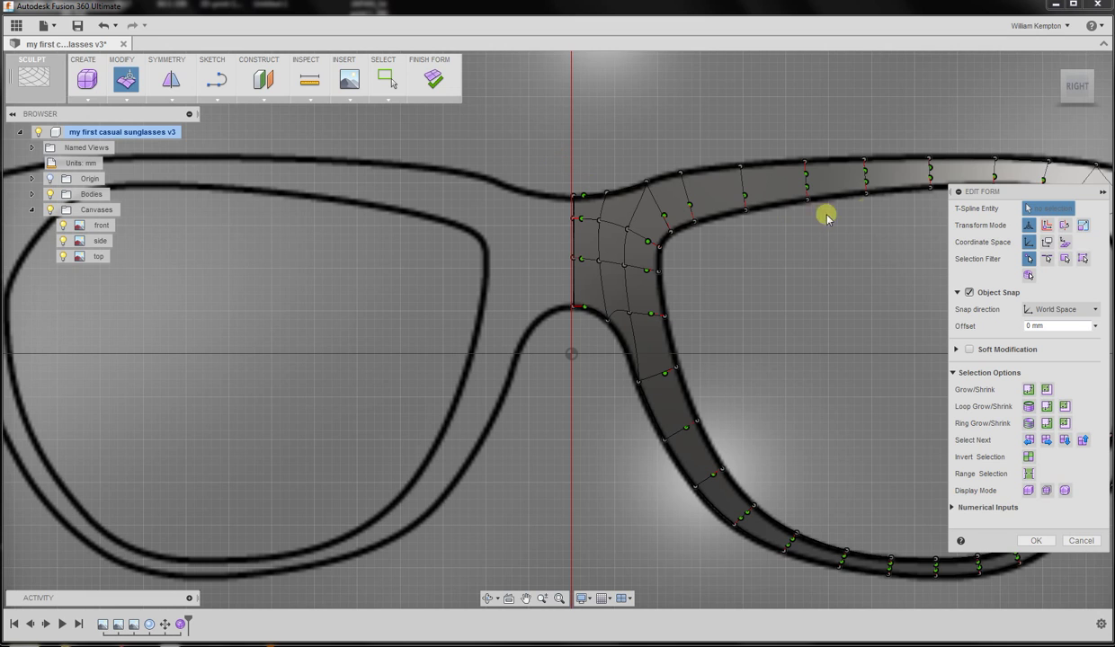
pyautogui.click(1028, 490)
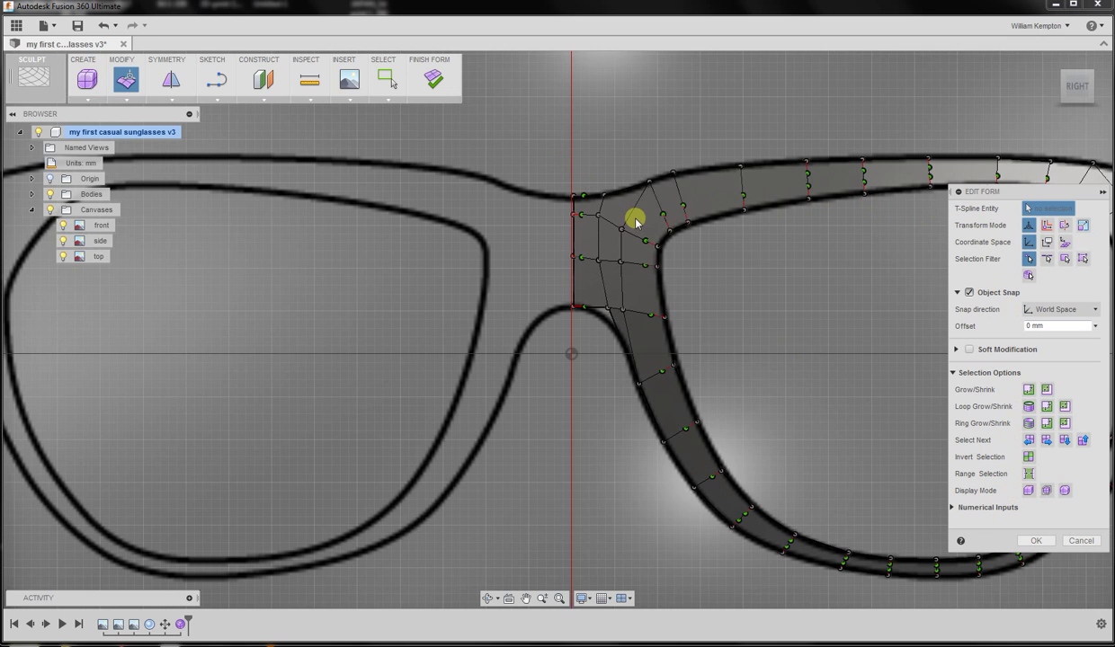
pyautogui.click(1065, 490)
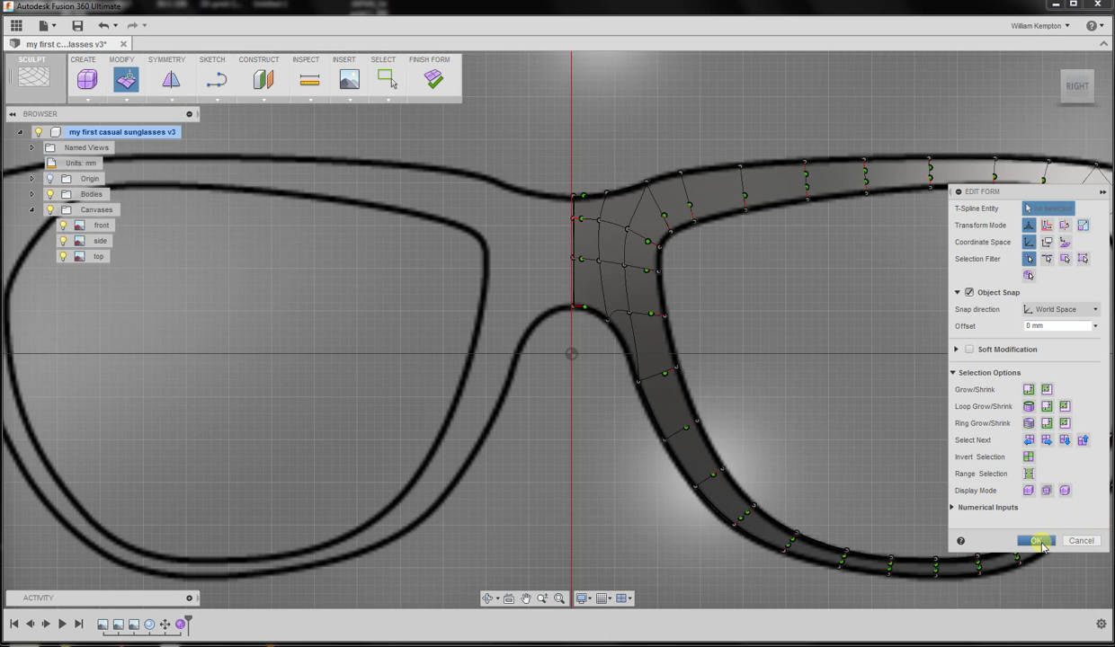
pyautogui.click(1039, 541)
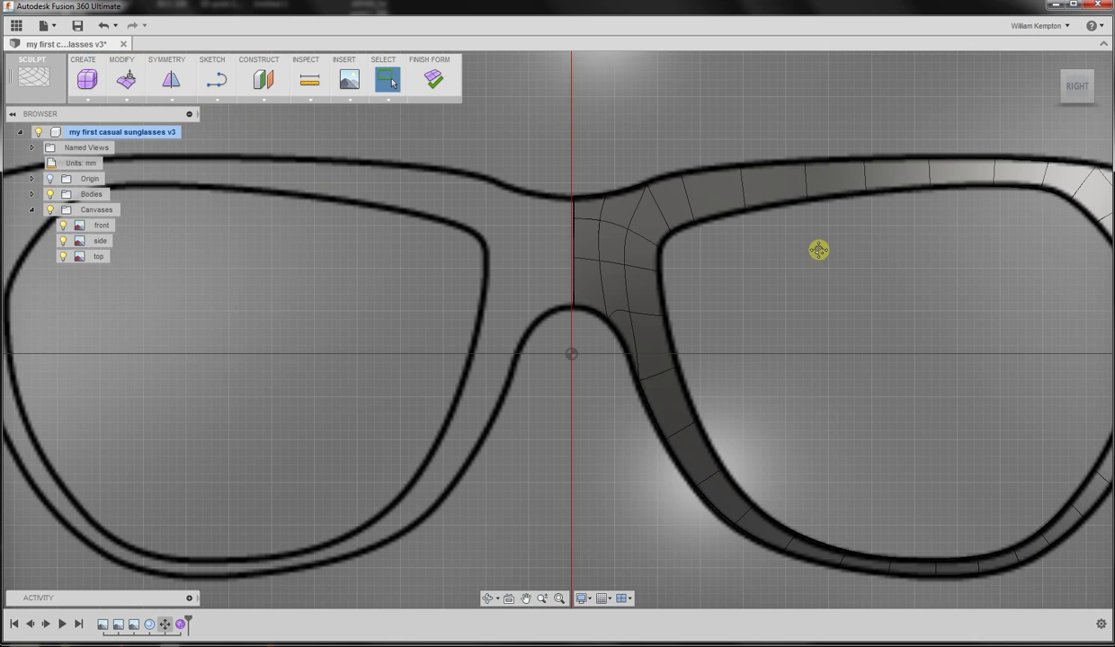
# - Set up a Mirror - Duplicate of the half frame's T-Spline body across the vertical origin plane through the bridge centre
pyautogui.moveTo(818, 249); pyautogui.dragTo(627, 229, button='middle')
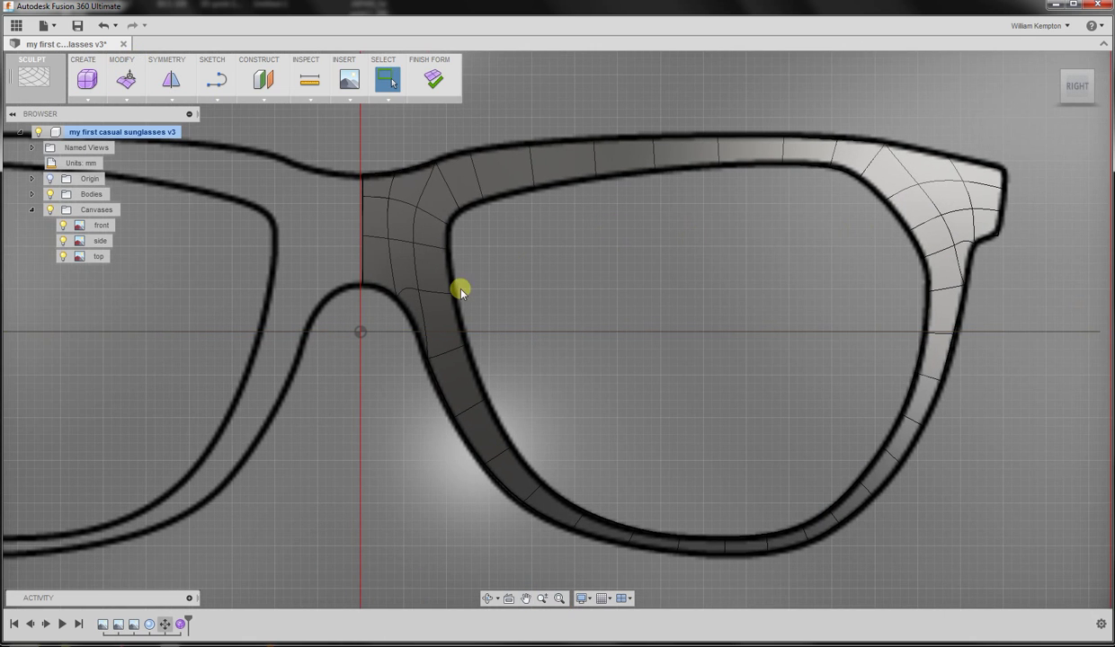
pyautogui.click(166, 99)
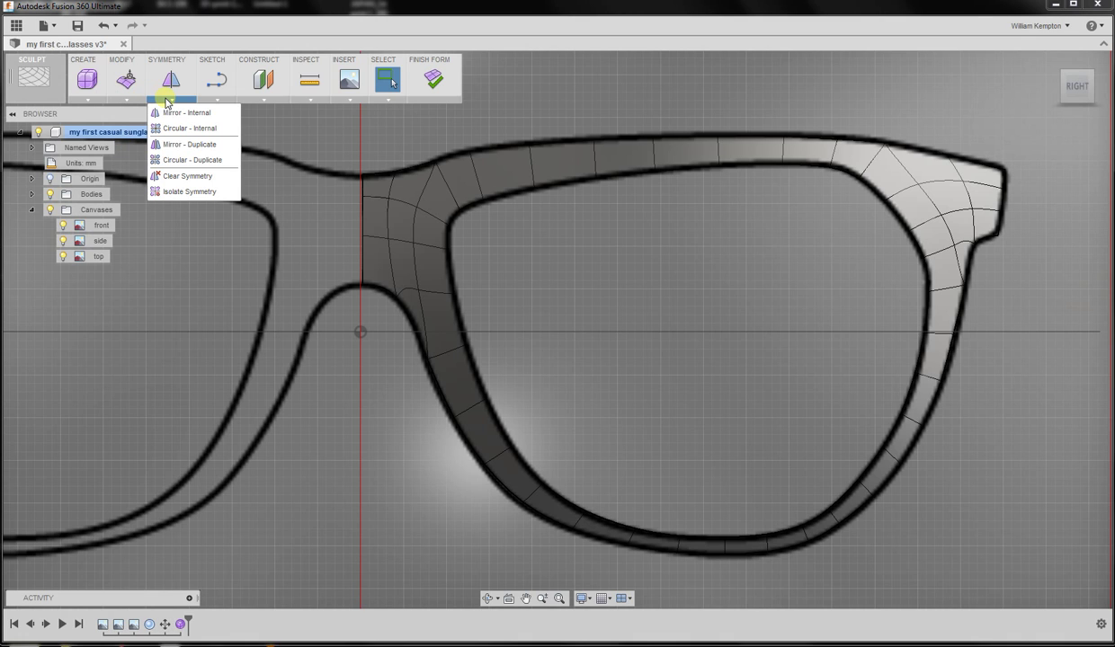
pyautogui.click(183, 148)
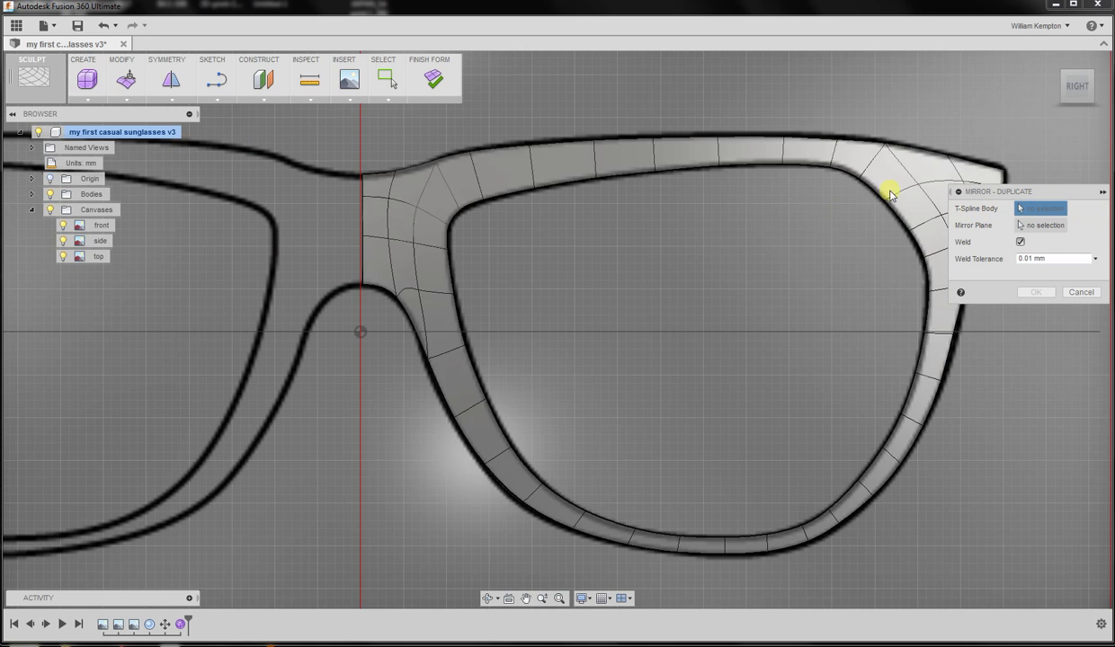
pyautogui.click(459, 191)
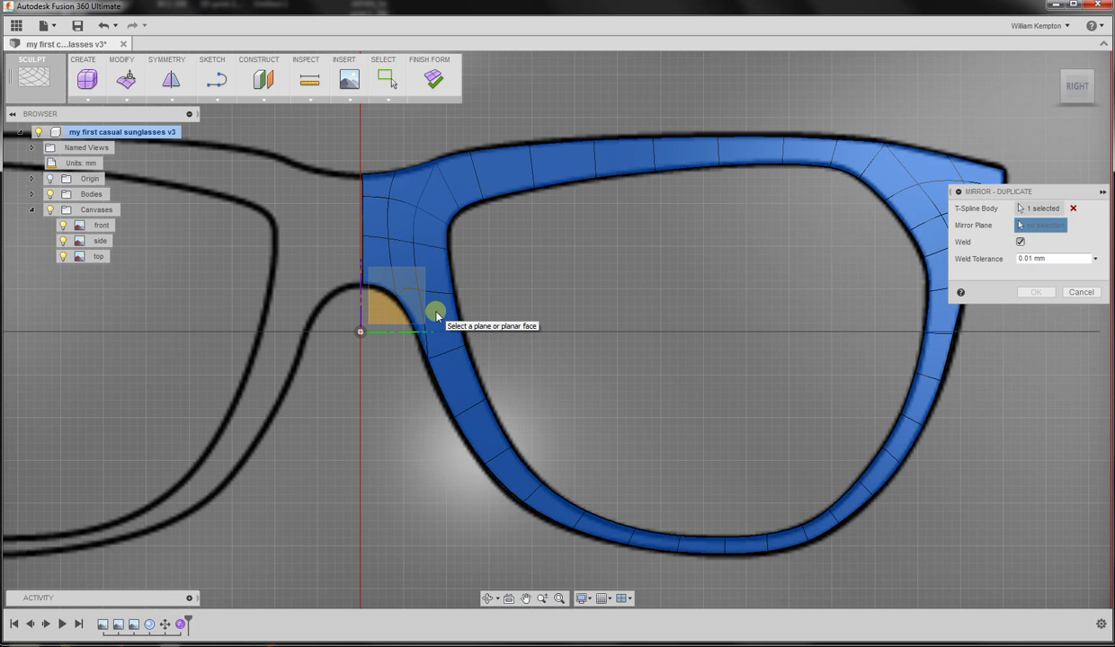
pyautogui.scroll(1, 433, 314)
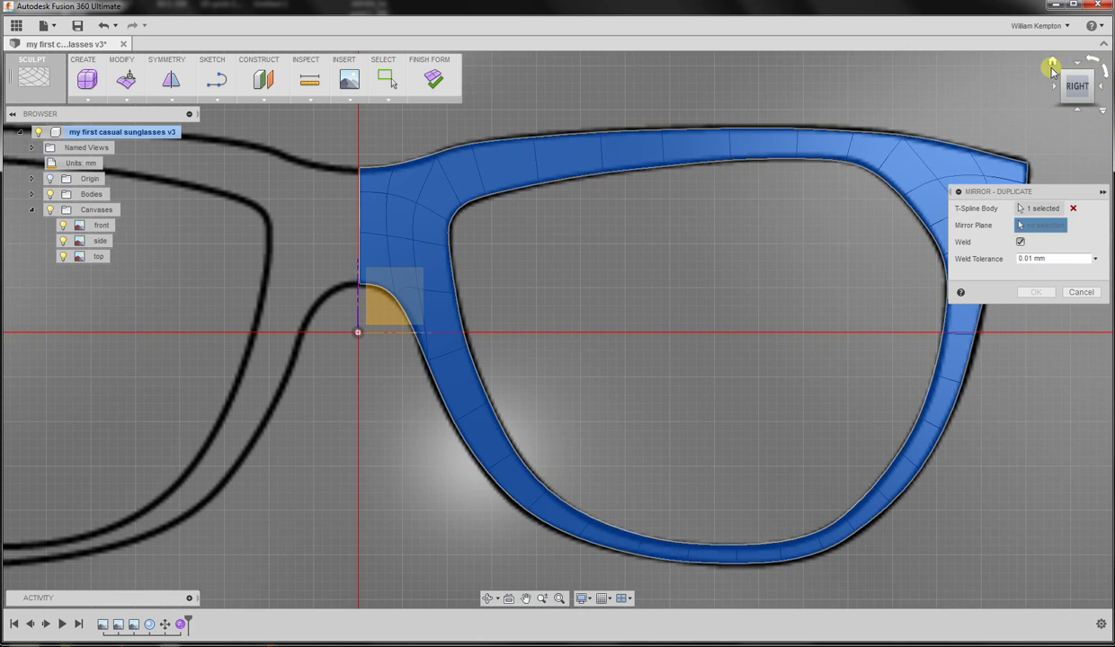
pyautogui.keyDown('shift'); pyautogui.moveTo(699, 207); pyautogui.dragTo(683, 342, button='middle'); pyautogui.keyUp('shift')
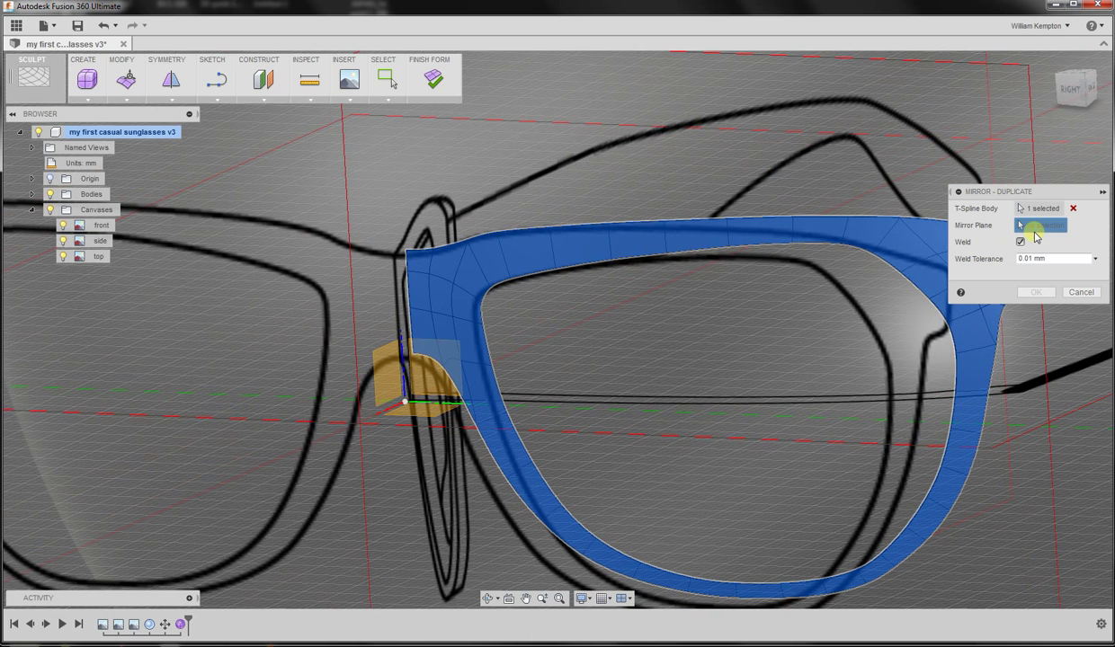
pyautogui.click(384, 369)
pyautogui.press('F6')
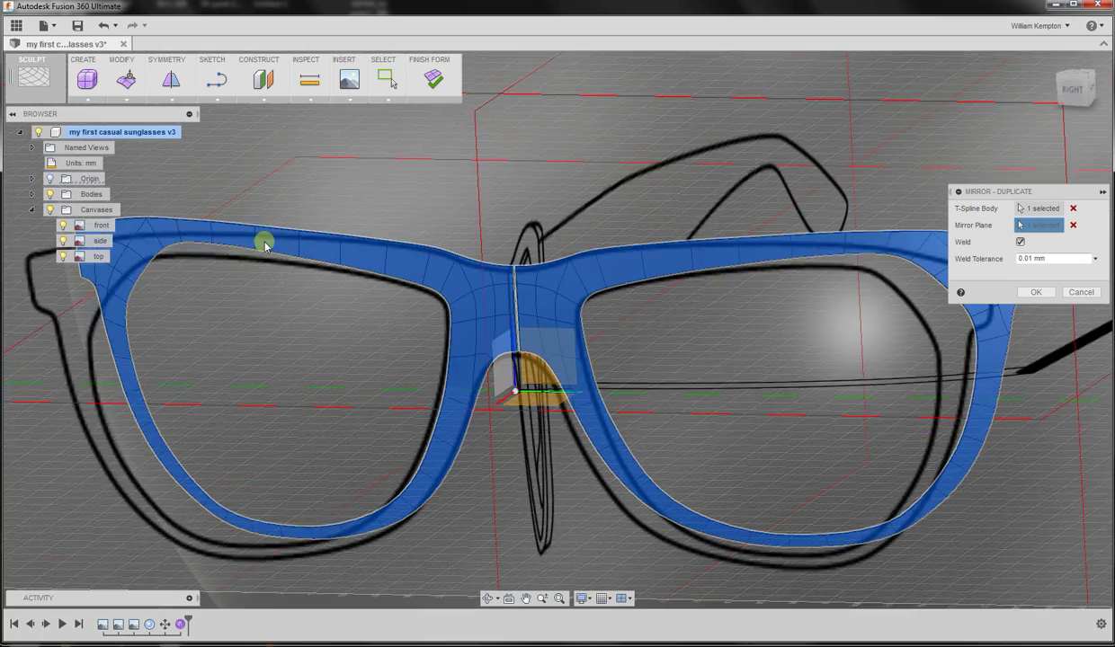
# - Inspect the mirrored halves at the bridge seam and accept the mirror with Weld enabled and a 0.01 mm weld tolerance
pyautogui.keyDown('shift'); pyautogui.moveTo(510, 407); pyautogui.dragTo(439, 342, button='middle'); pyautogui.keyUp('shift')
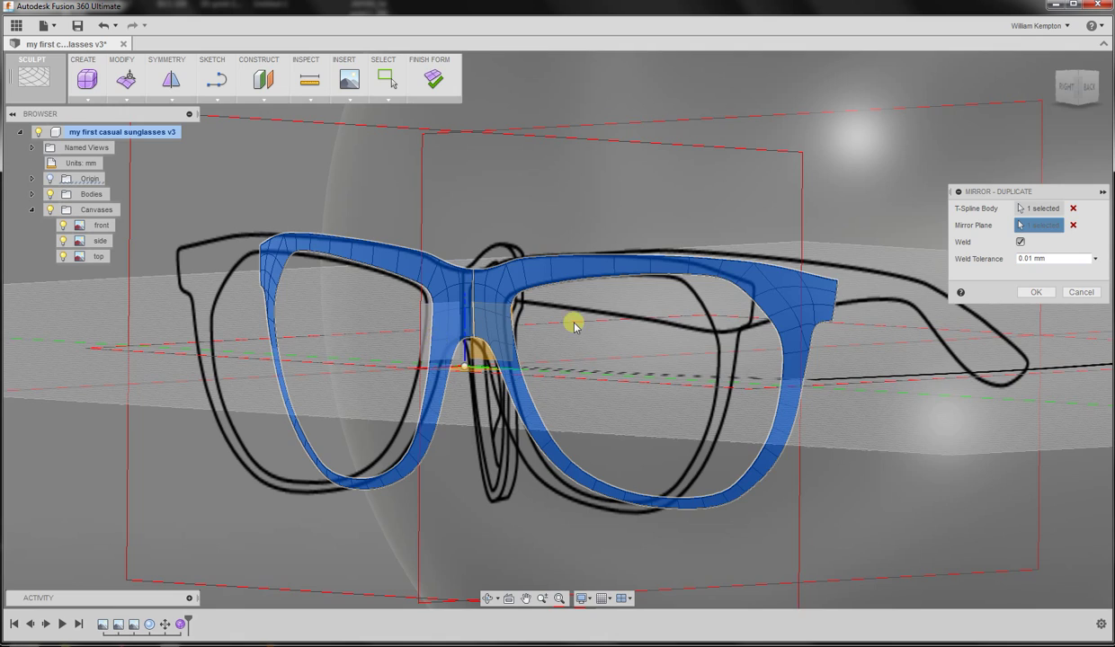
pyautogui.keyDown('shift'); pyautogui.moveTo(573, 325); pyautogui.dragTo(496, 332, button='middle'); pyautogui.keyUp('shift')
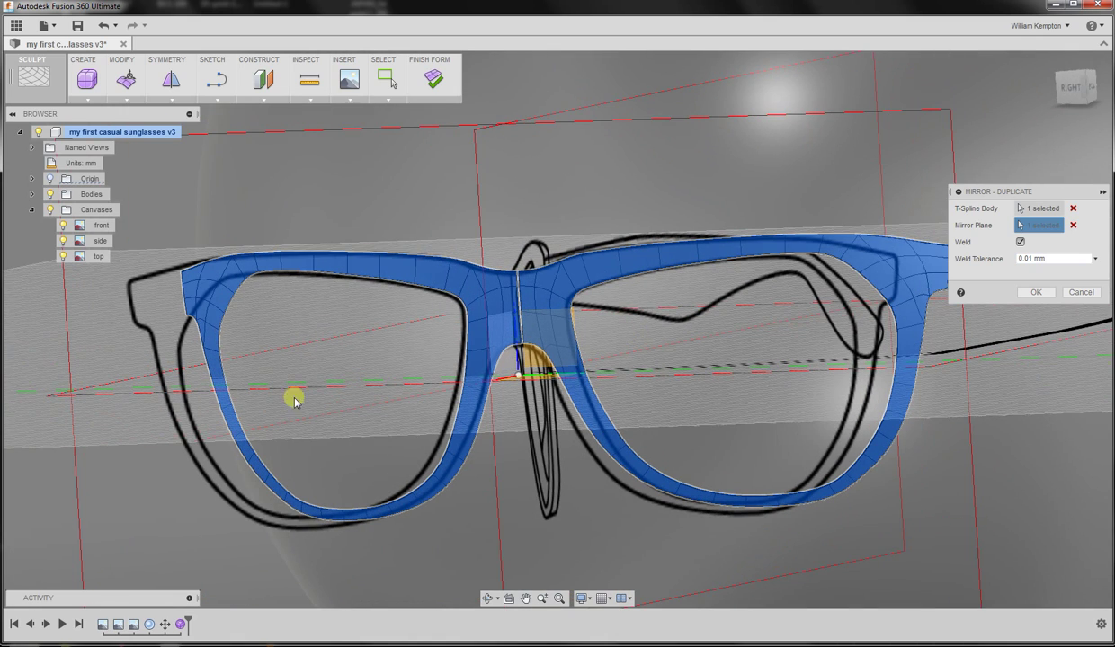
pyautogui.scroll(10, 632, 348)
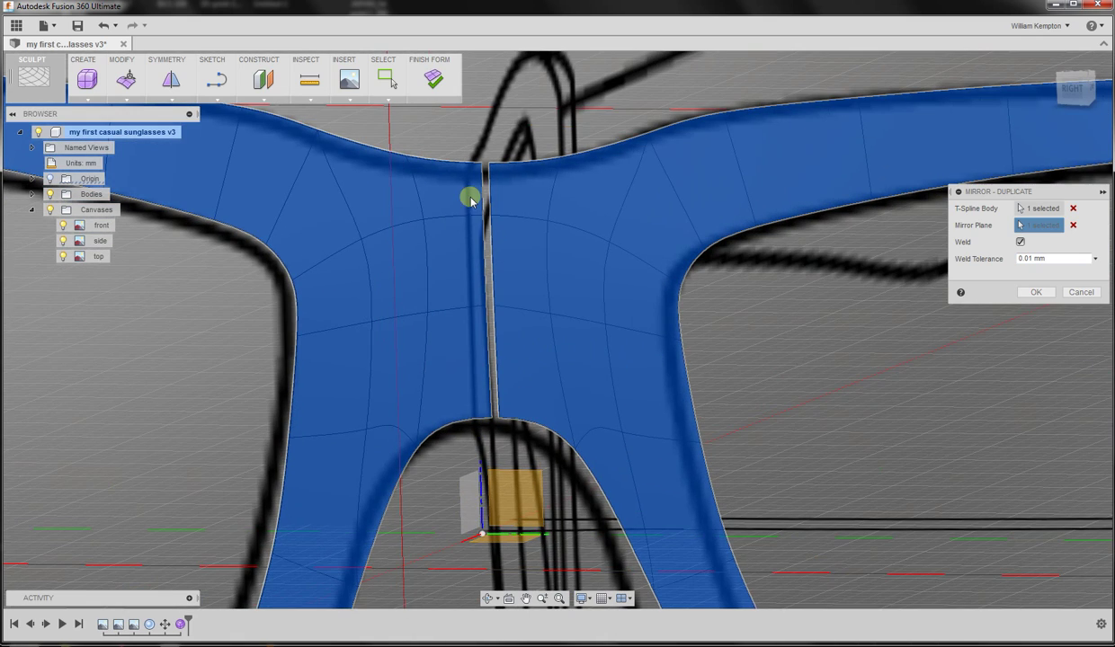
pyautogui.click(1020, 243)
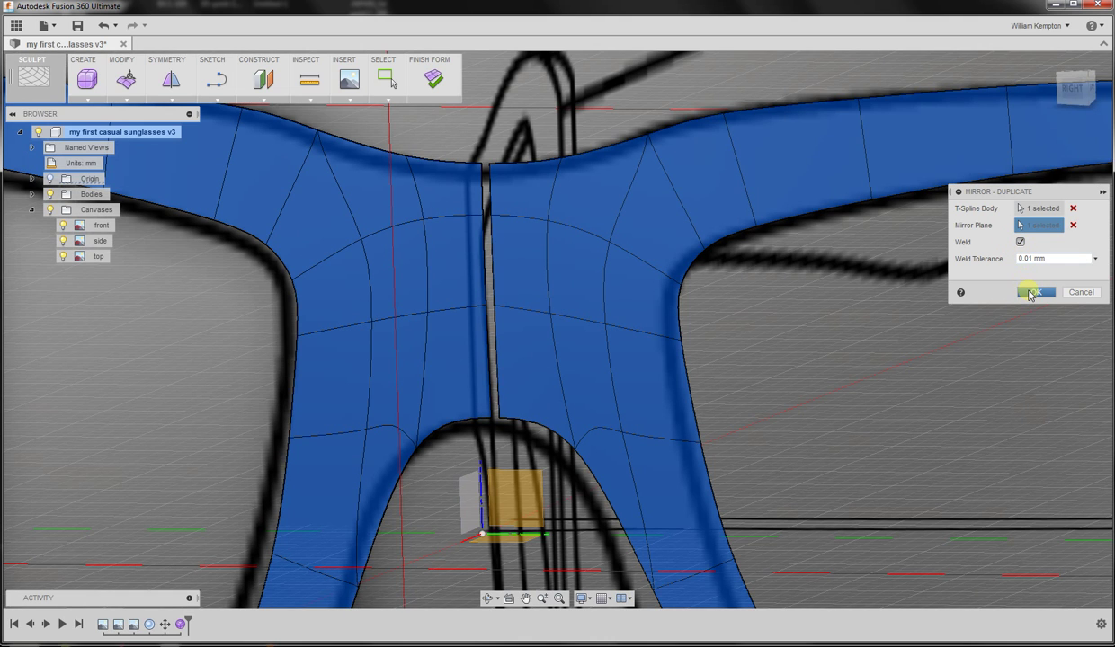
pyautogui.click(1034, 292)
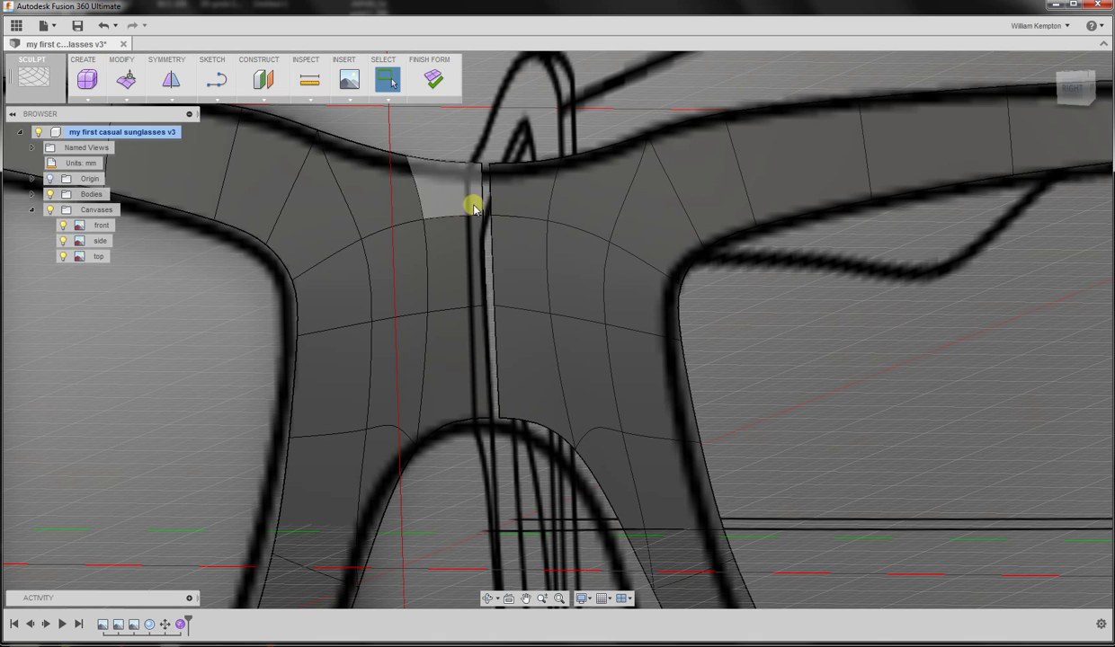
# - Merge the three open edges on one side of the bridge gap with the three opposite edges, leaving Maintain Crease Edges off
pyautogui.click(122, 98)
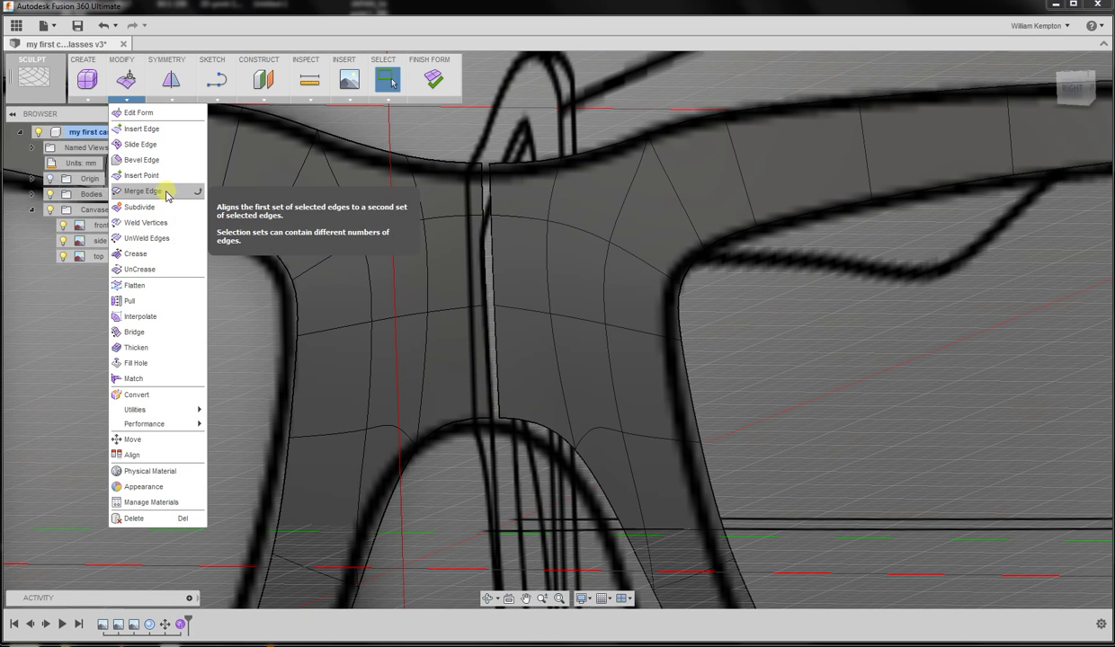
pyautogui.click(166, 196)
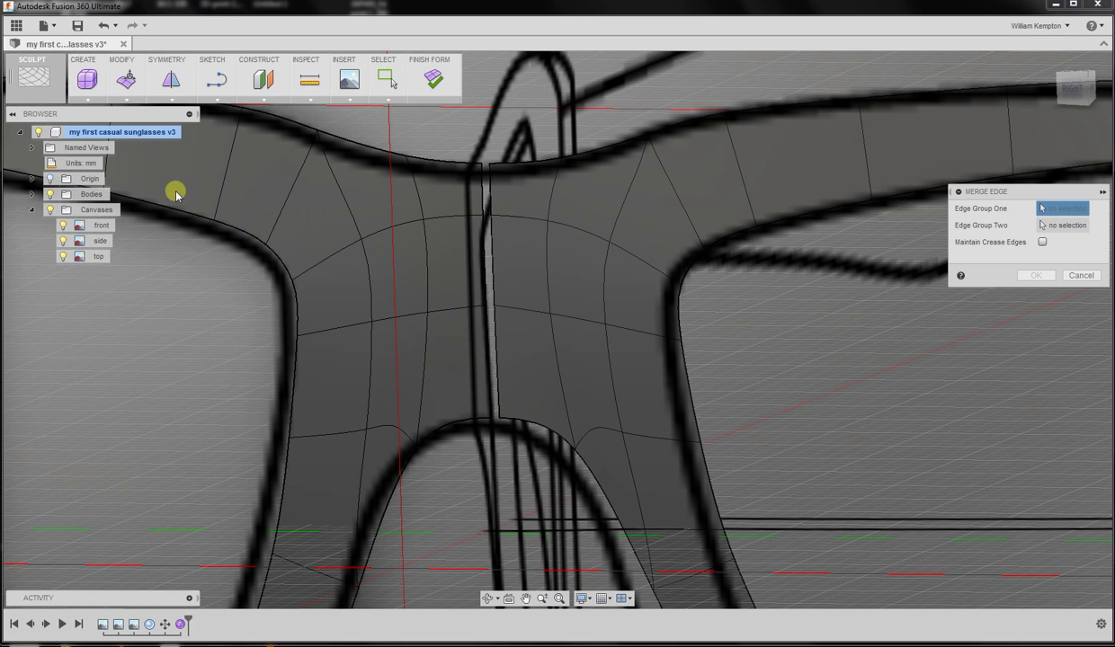
pyautogui.click(484, 203)
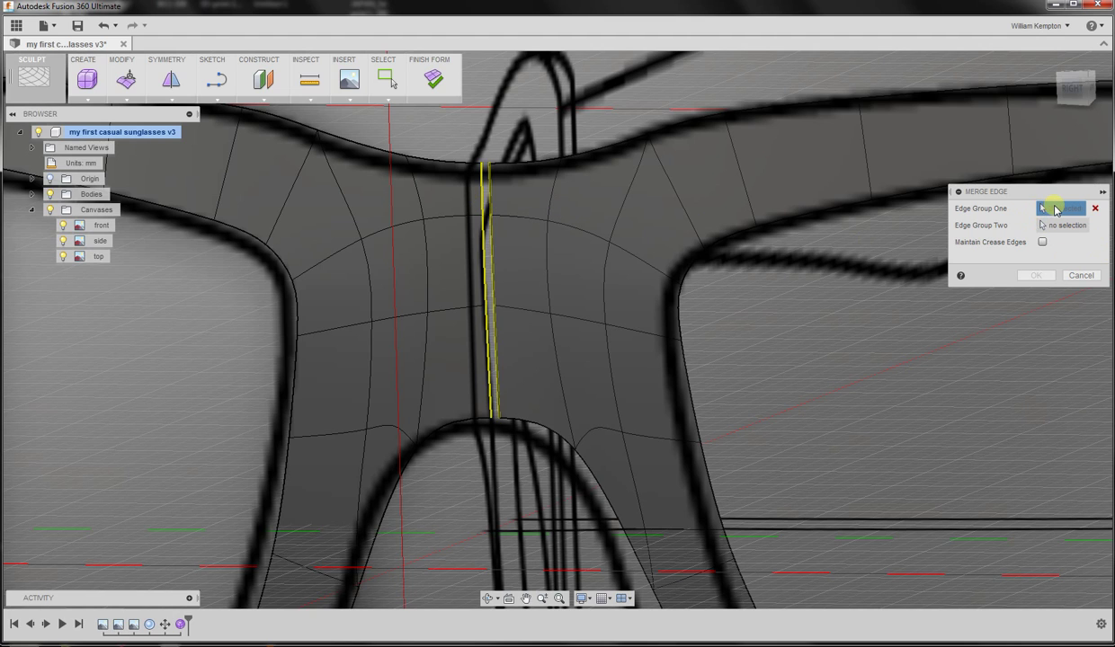
pyautogui.click(1059, 226)
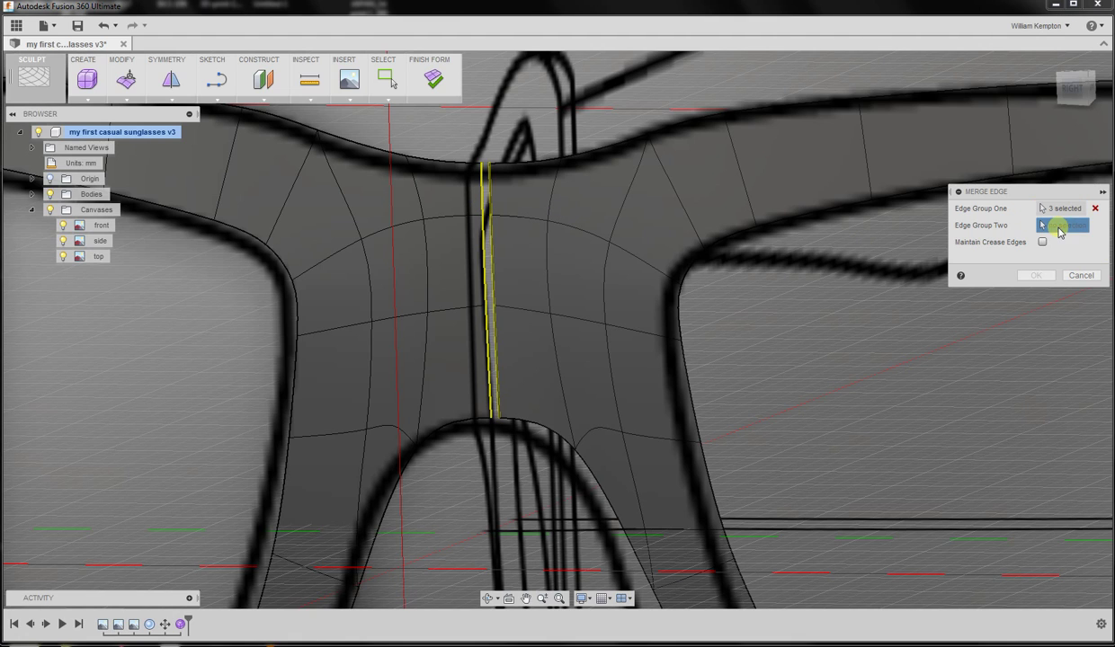
pyautogui.click(491, 203)
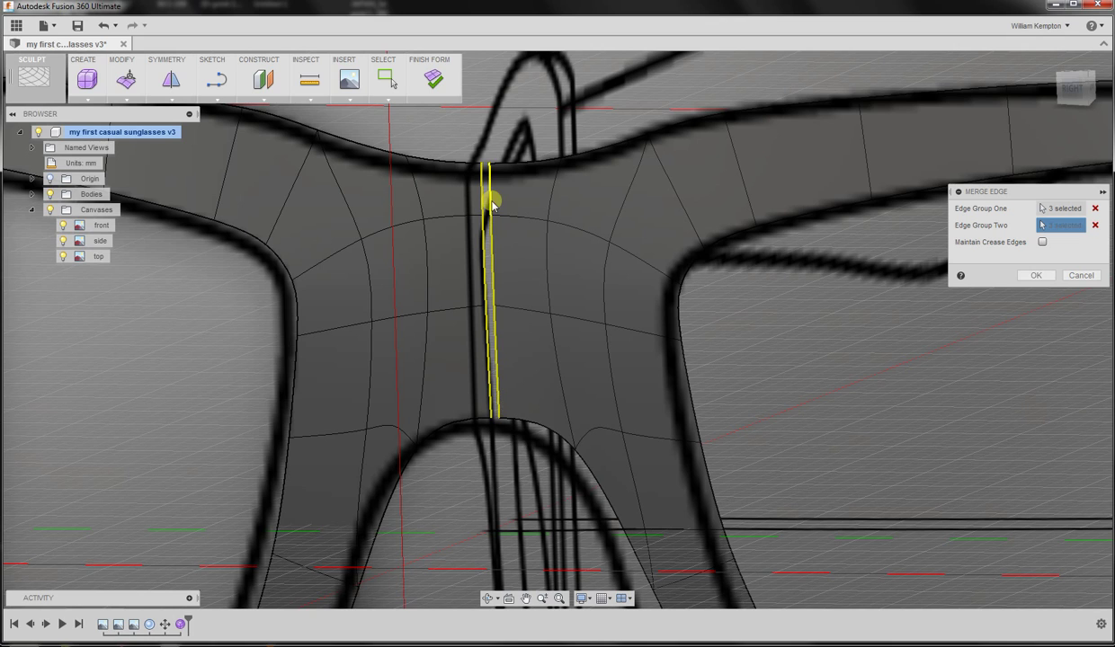
pyautogui.click(1034, 276)
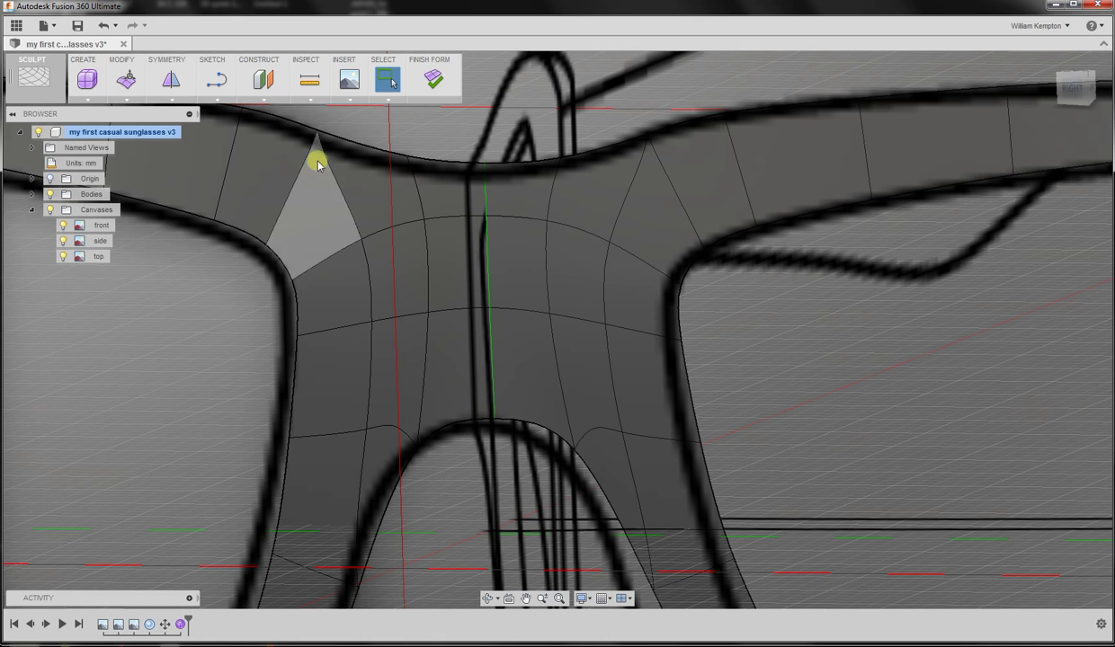
# - Compare the joined frame with the front canvas in the straight-on view, and hide the front, side and top canvases
pyautogui.click(1071, 90)
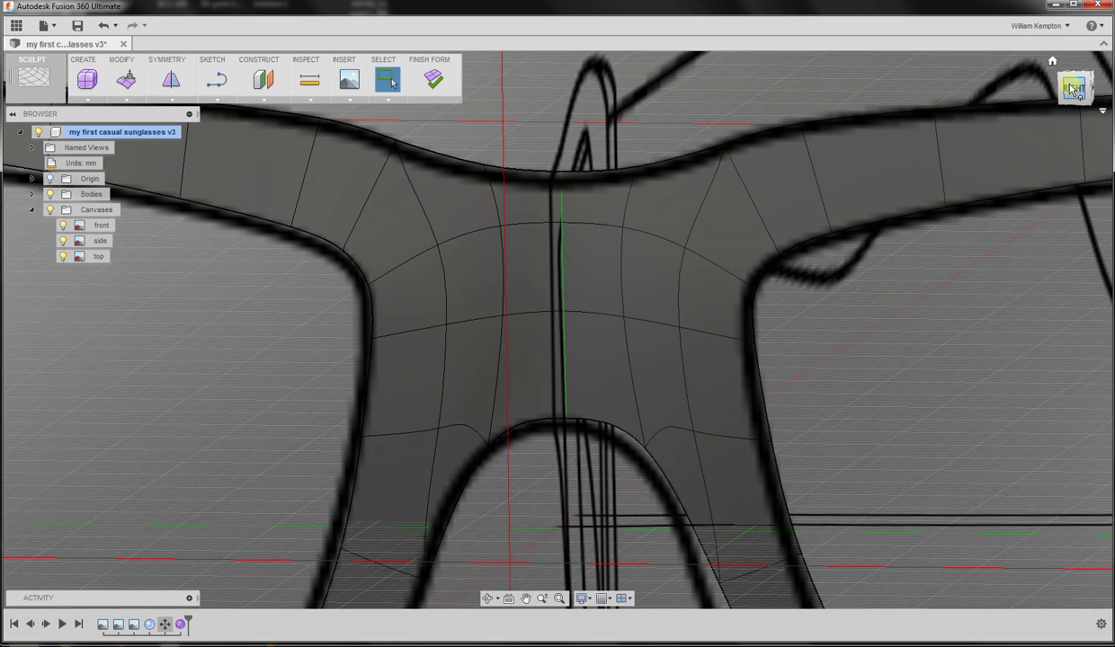
pyautogui.scroll(-3, 710, 369)
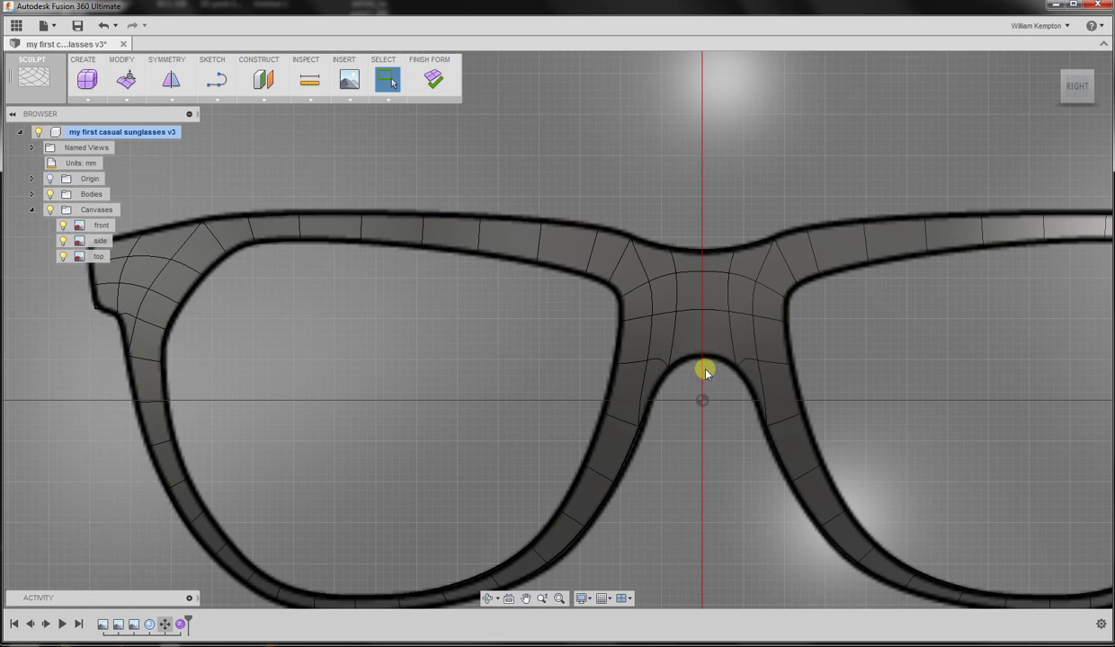
pyautogui.click(62, 227)
pyautogui.click(62, 226)
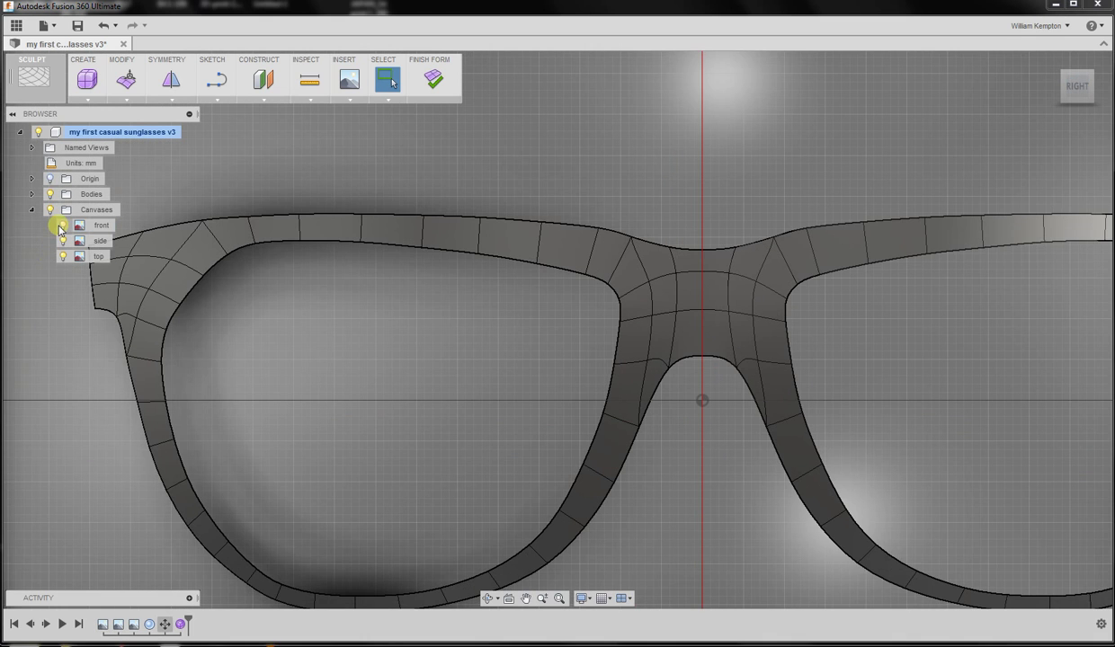
pyautogui.click(63, 226)
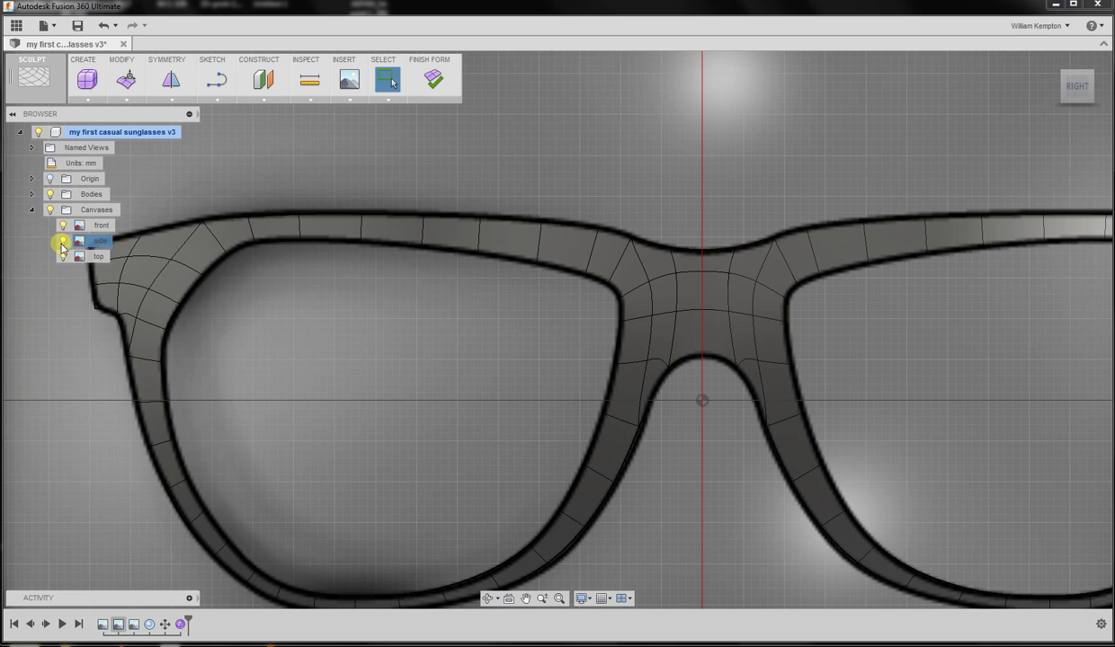
pyautogui.click(62, 226)
pyautogui.click(62, 256)
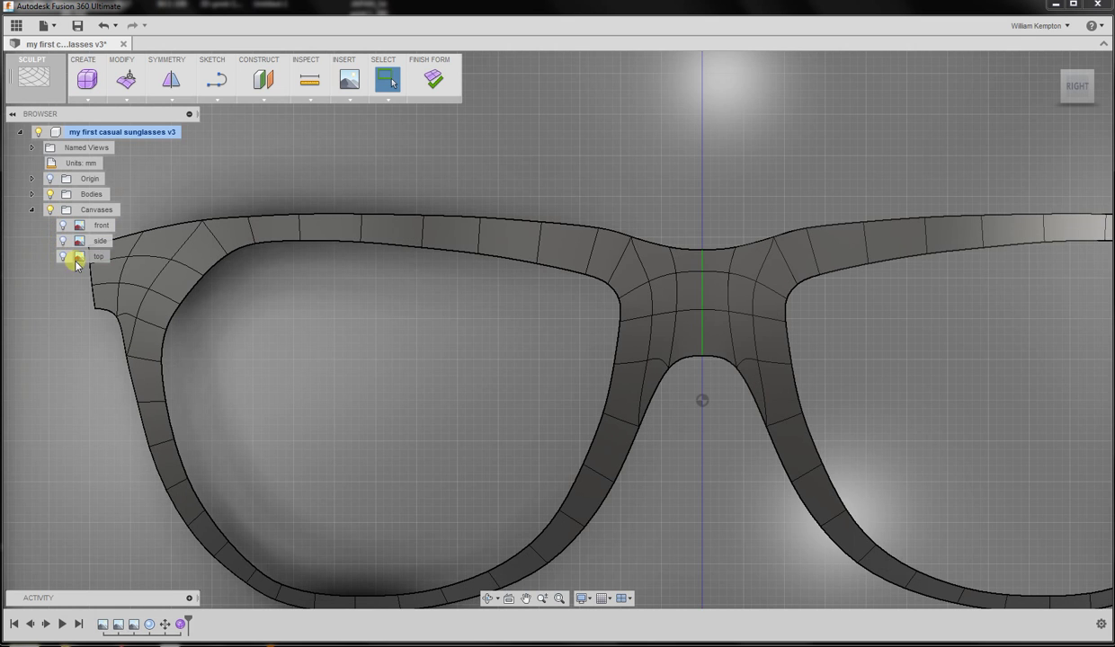
# - Check the frame's curvature from above and straight on, finish the form edit, and hide the spherical body Body2
pyautogui.scroll(-5, 908, 354)
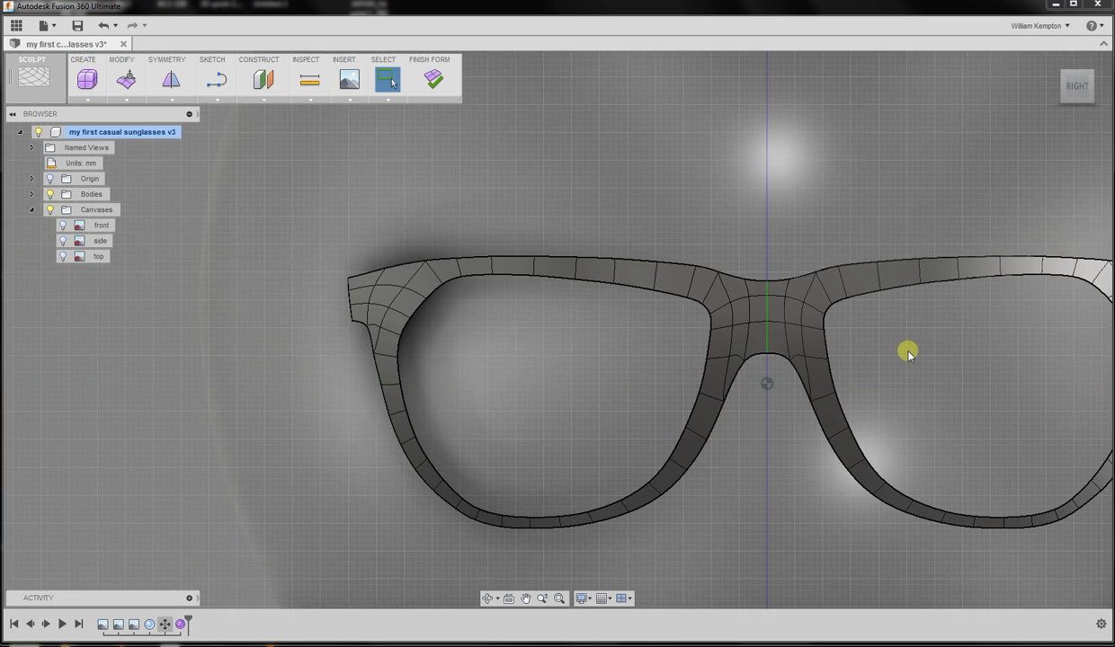
pyautogui.scroll(3, 908, 353)
pyautogui.scroll(-5, 906, 353)
pyautogui.keyDown('shift'); pyautogui.moveTo(905, 354); pyautogui.dragTo(897, 351, button='middle'); pyautogui.keyUp('shift')
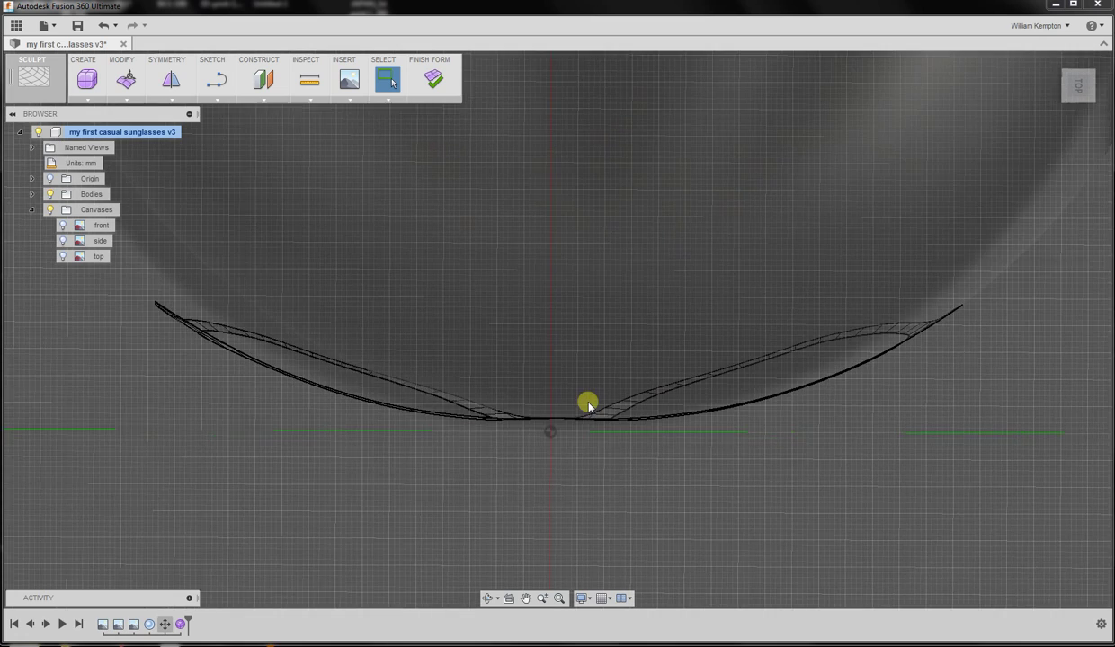
pyautogui.moveTo(558, 435)
pyautogui.keyDown('shift'); pyautogui.mouseDown(button='middle')
pyautogui.moveTo(577, 415)
pyautogui.moveTo(590, 430)
pyautogui.moveTo(568, 458)
pyautogui.moveTo(589, 374)
pyautogui.moveTo(575, 169)
pyautogui.mouseUp(button='middle'); pyautogui.keyUp('shift')
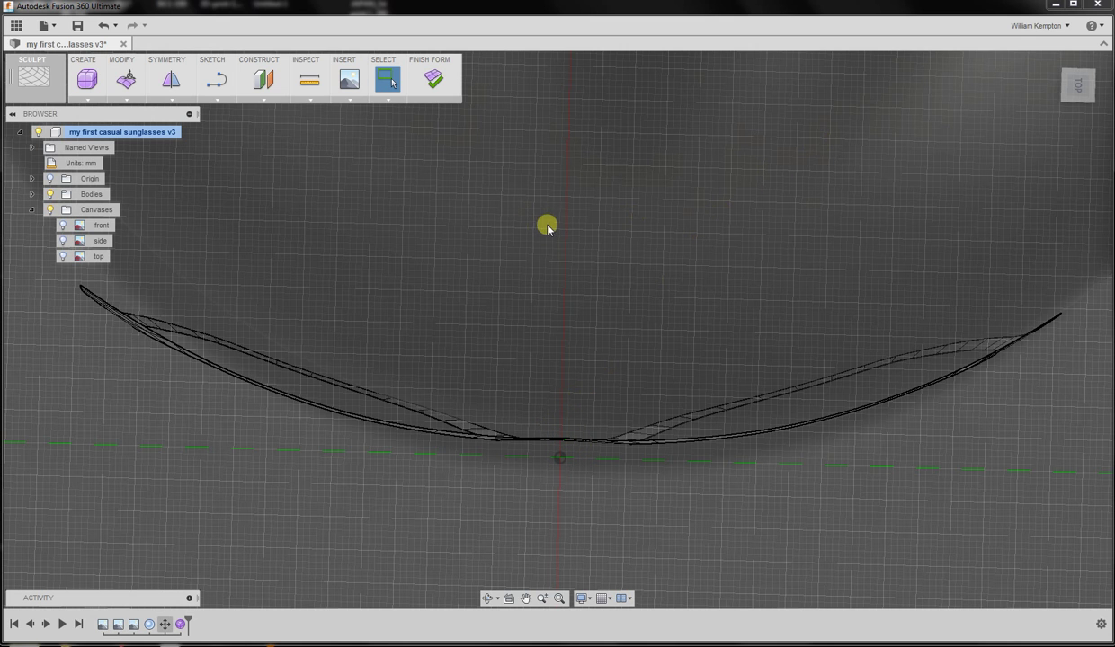
pyautogui.click(1078, 90)
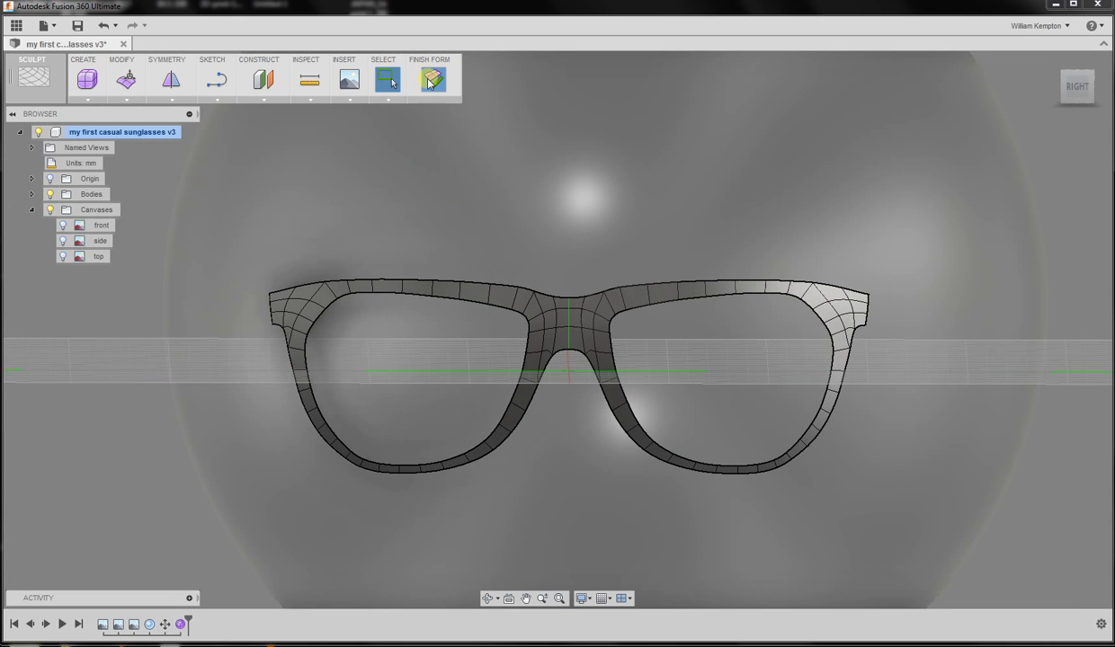
pyautogui.click(435, 77)
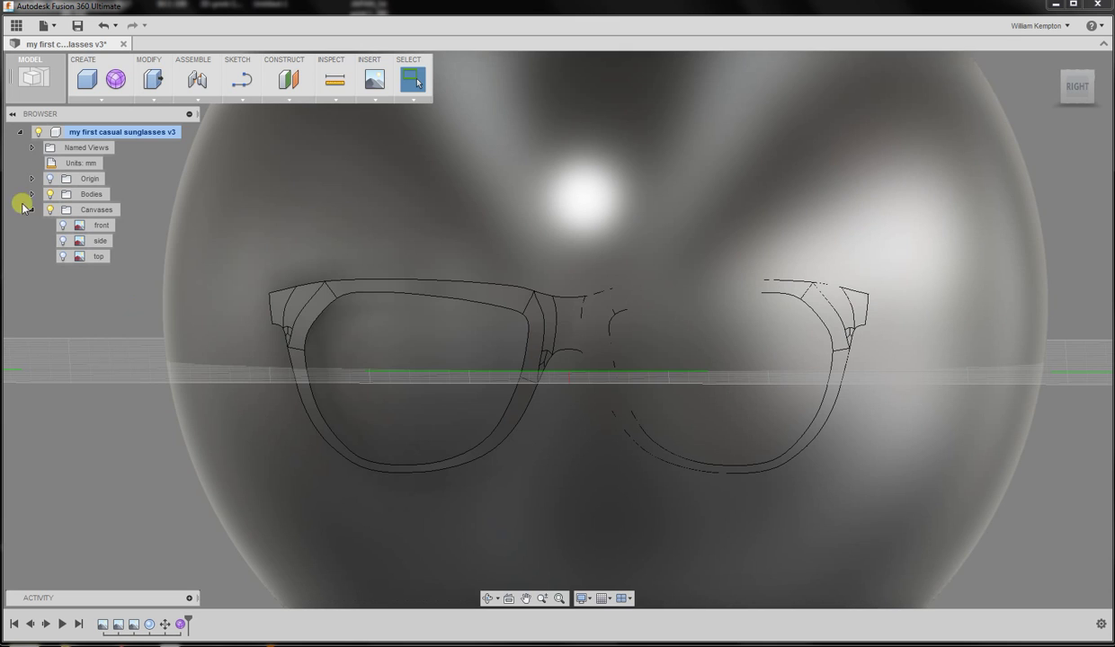
pyautogui.click(32, 194)
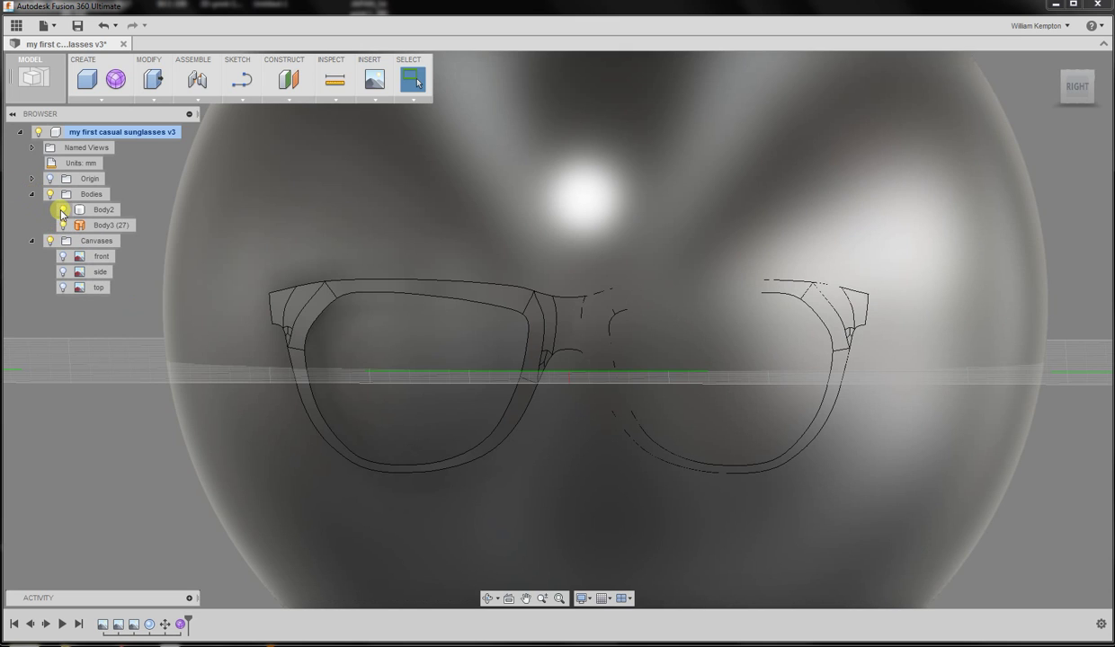
pyautogui.click(63, 209)
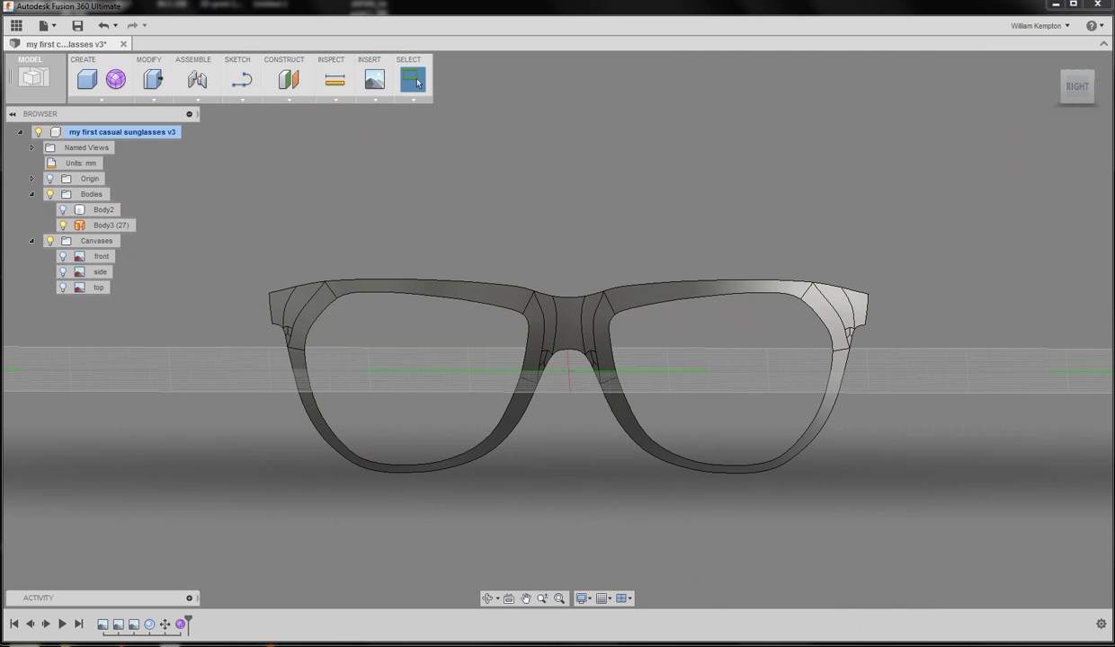